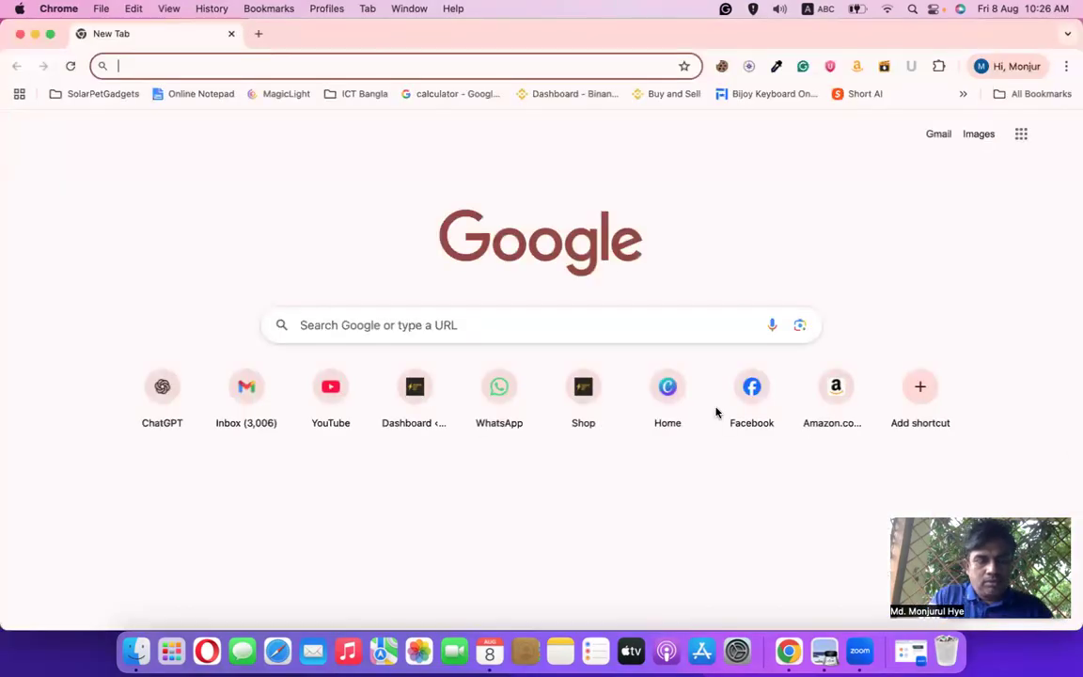
Search Google for 'power hut bd' from the Chrome address bar
text(po)
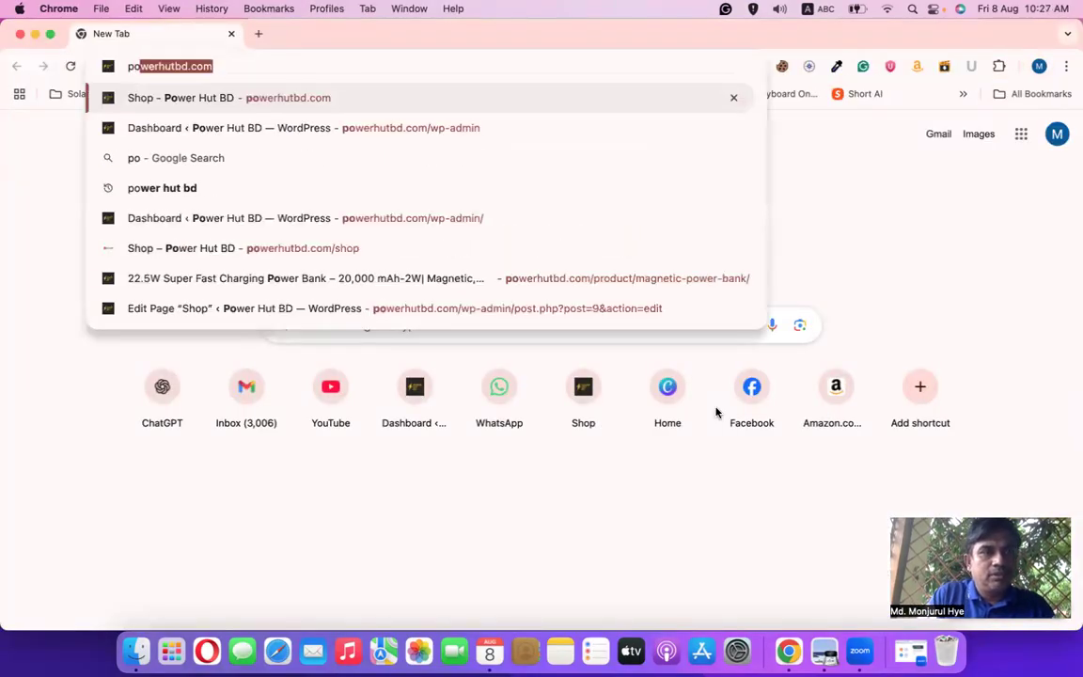
text(wer hu)
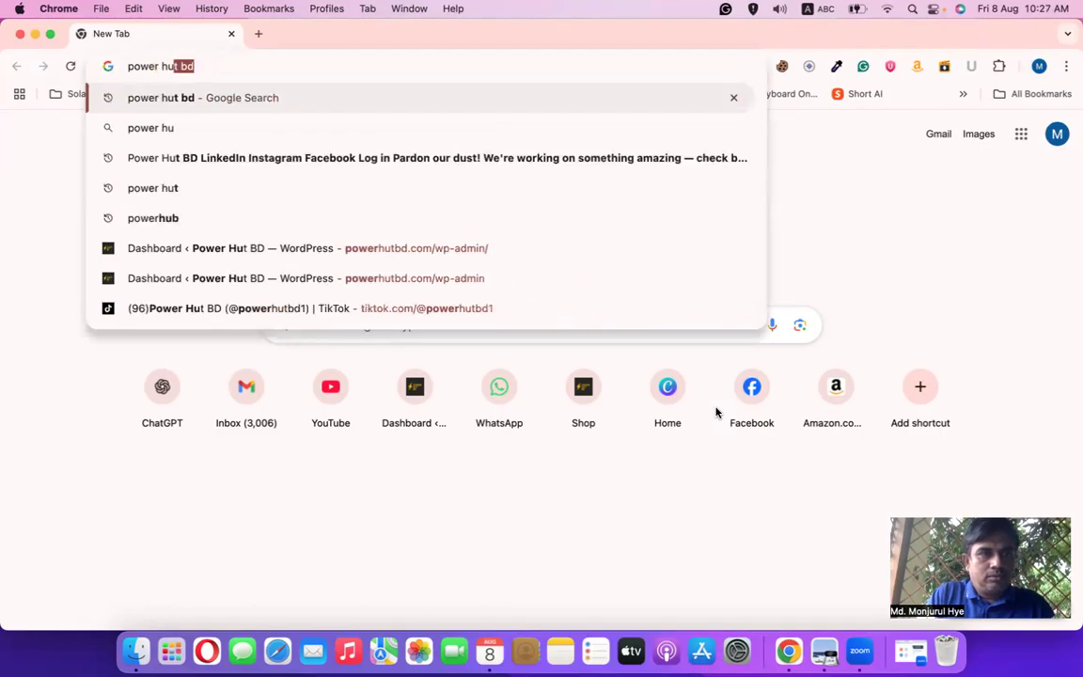
key(Return)
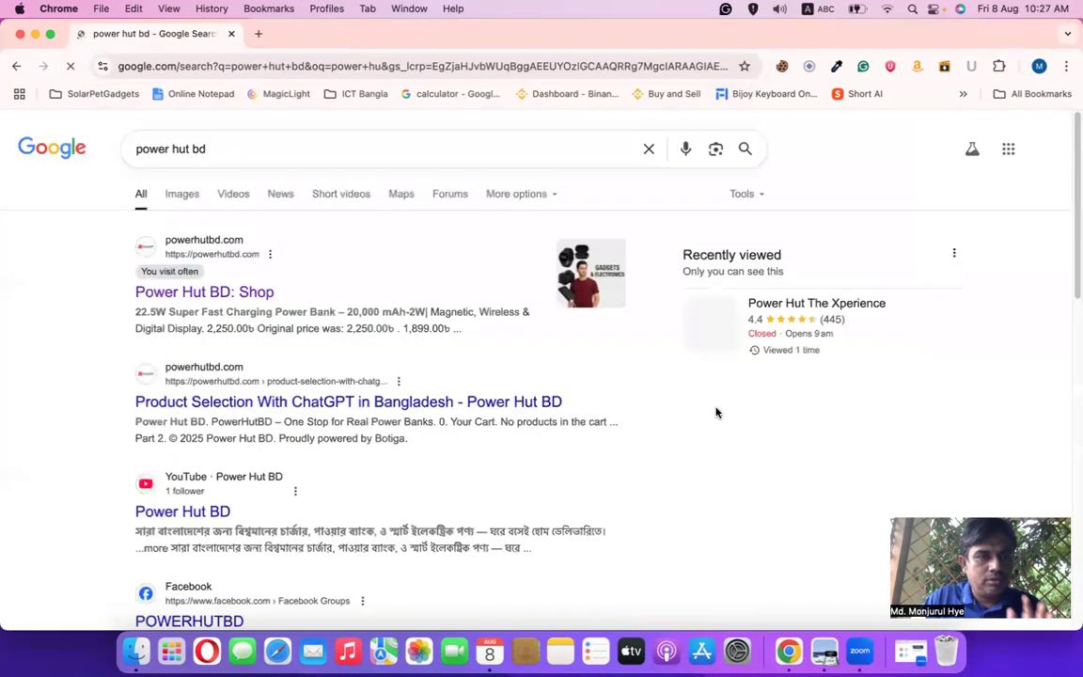
Open the Power Hut BD shop's free business training page and its Facebook Page lesson
click(222, 301)
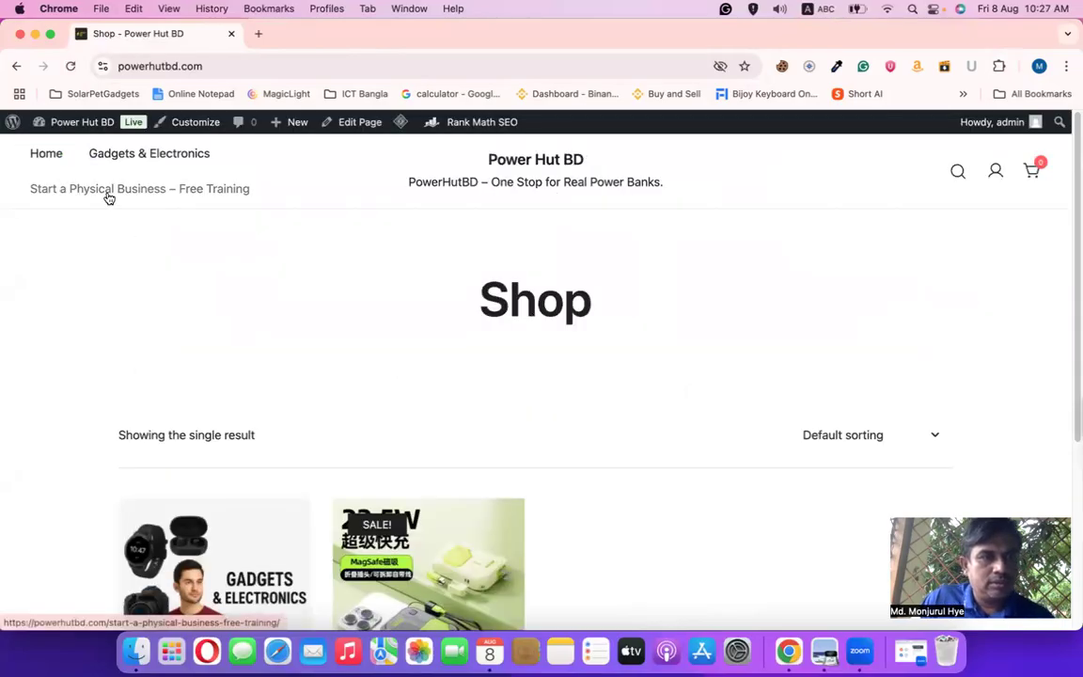
click(109, 192)
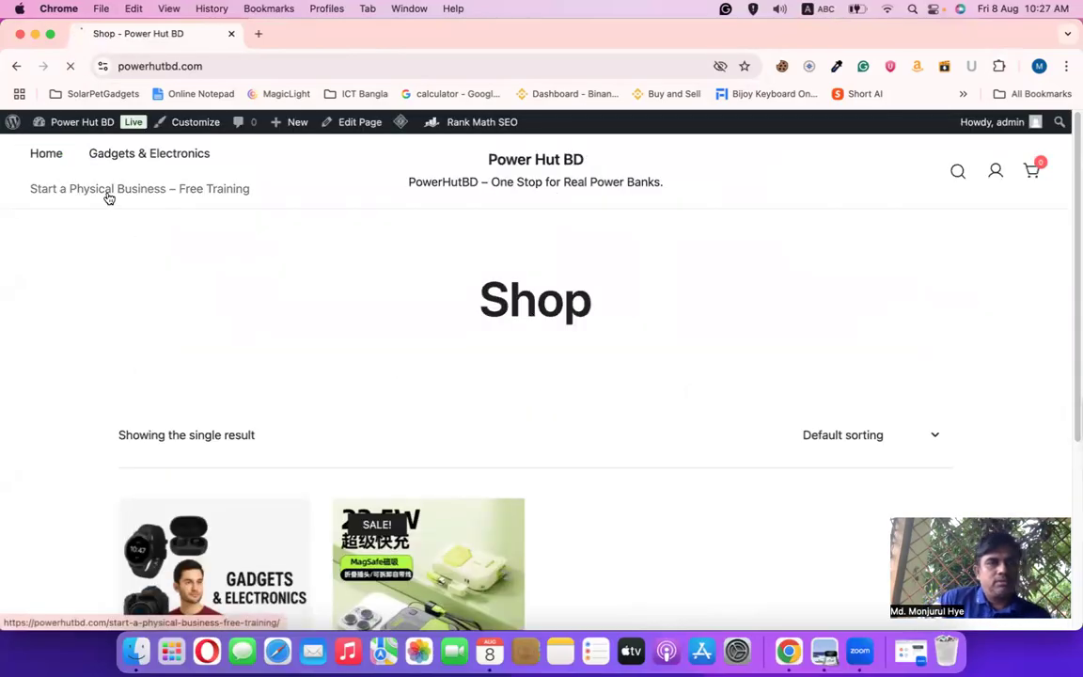
scroll(577, 443, down, 1)
scroll(577, 443, down, 1)
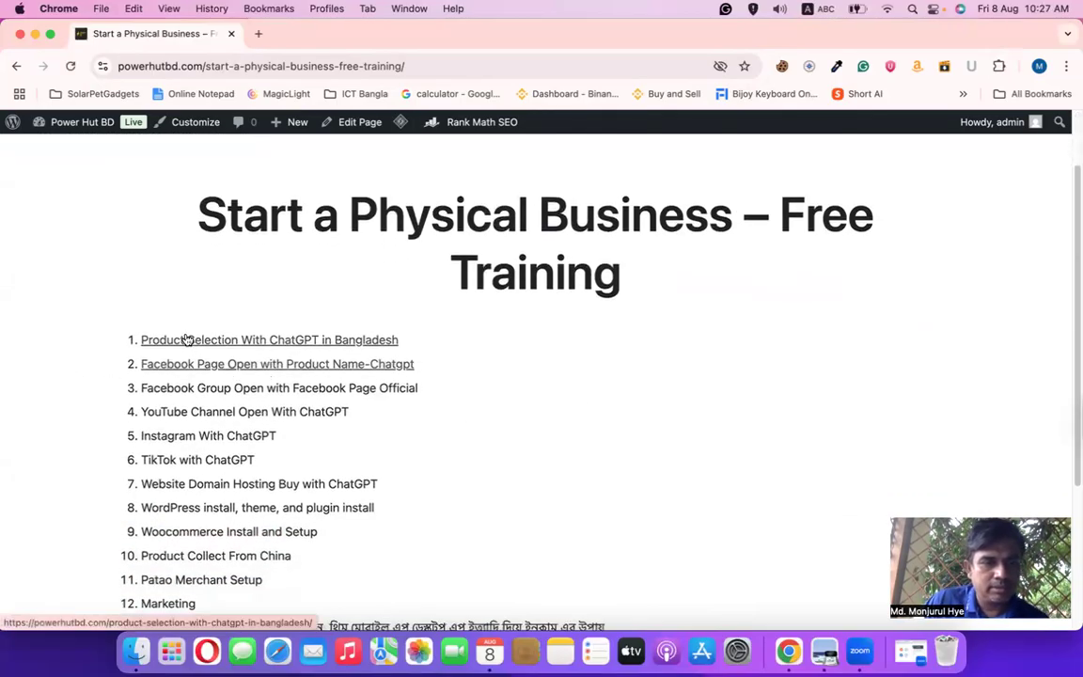
click(224, 368)
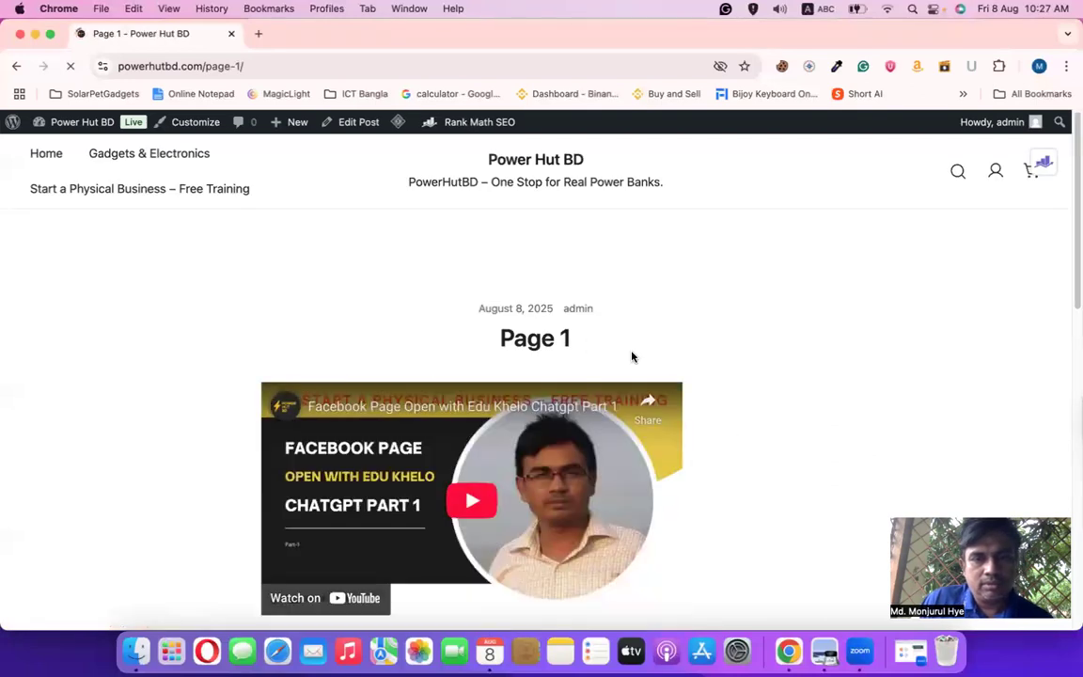
Review the Facebook Page lesson twice, return to the lesson list, and start a blank tab
scroll(631, 355, down, 2)
scroll(602, 348, up, 2)
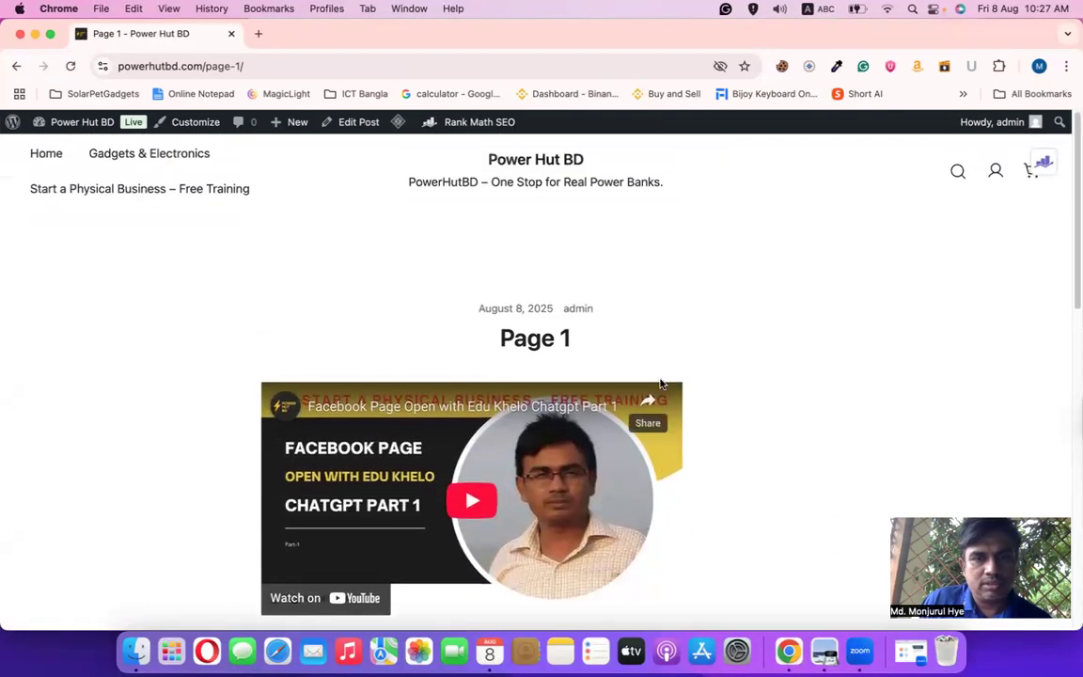
drag(548, 338, 457, 344)
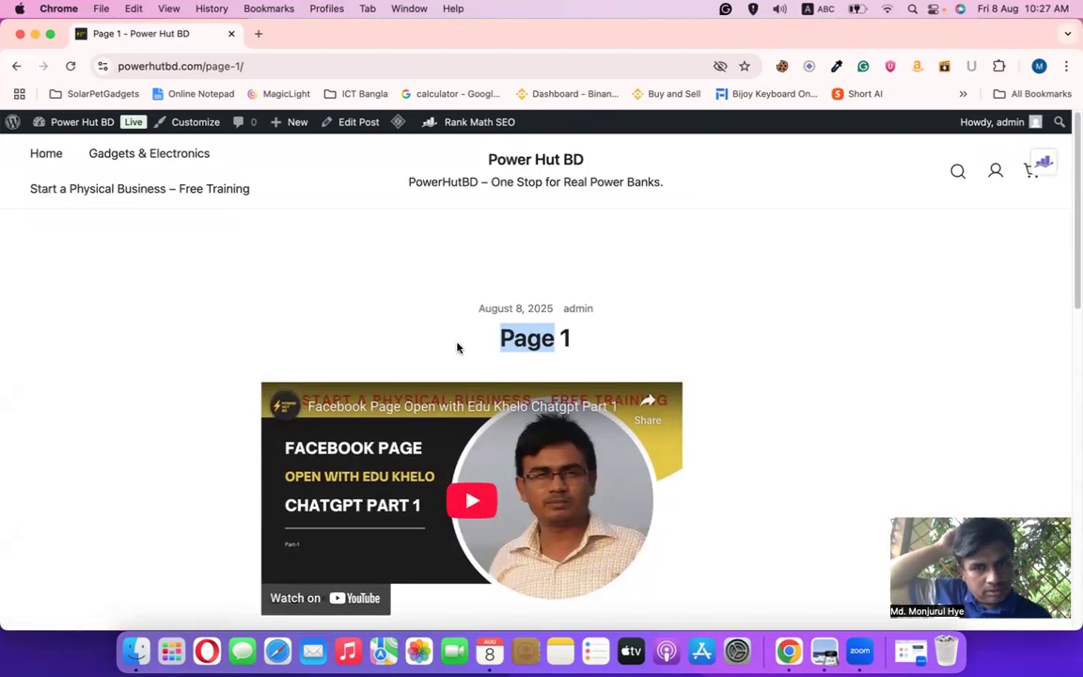
click(15, 67)
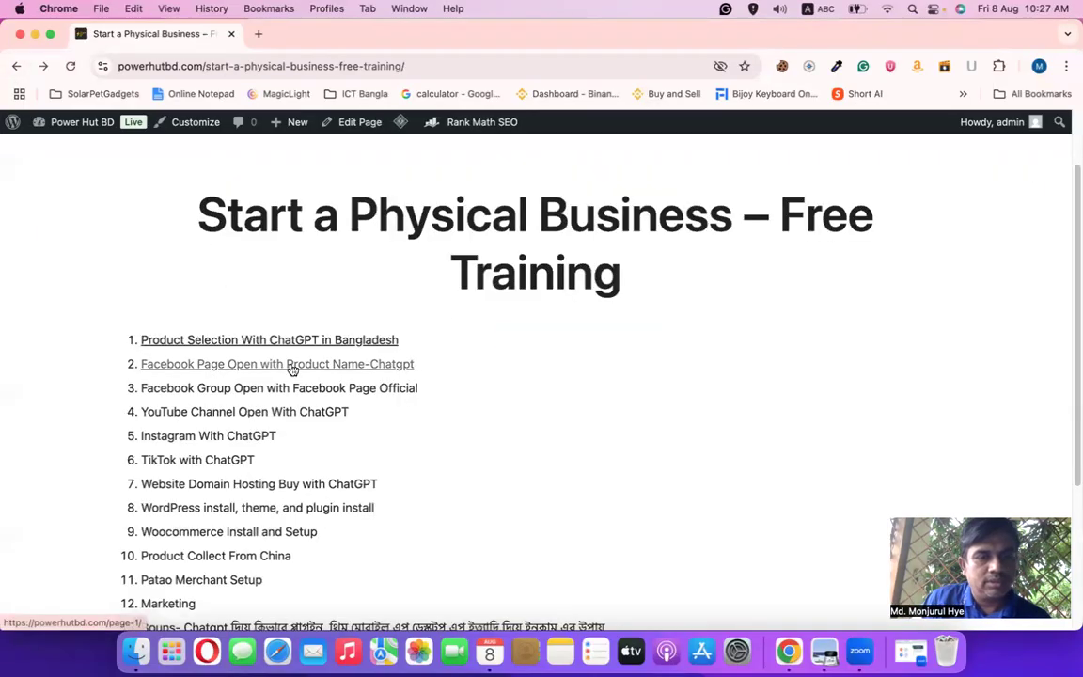
click(290, 366)
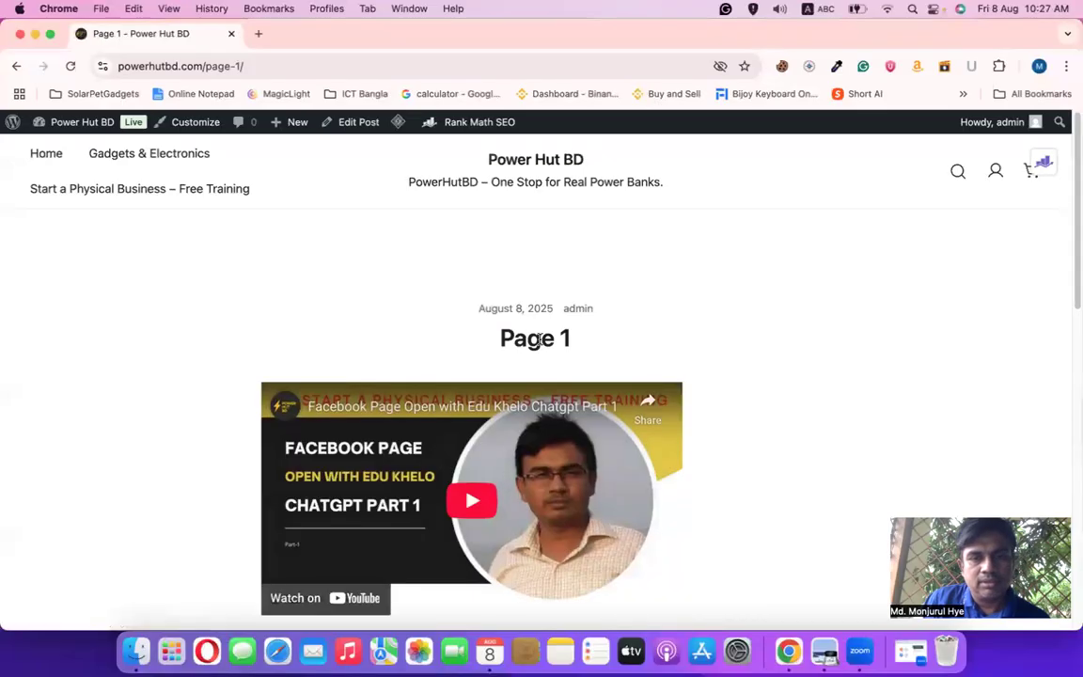
scroll(538, 340, down, 2)
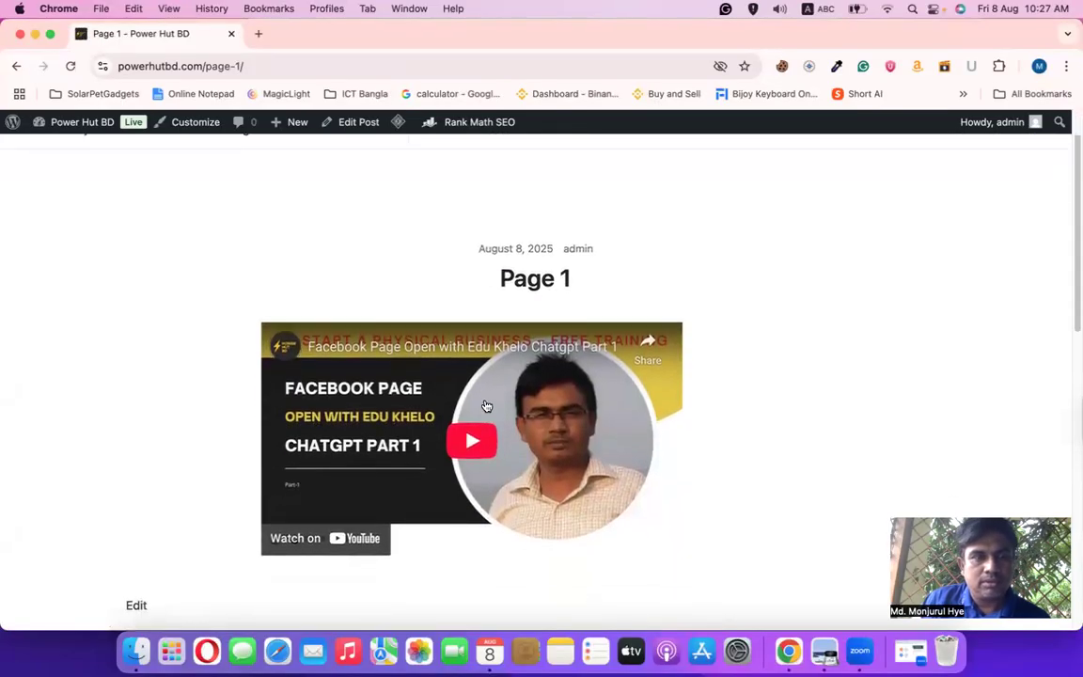
scroll(487, 406, up, 1)
click(16, 65)
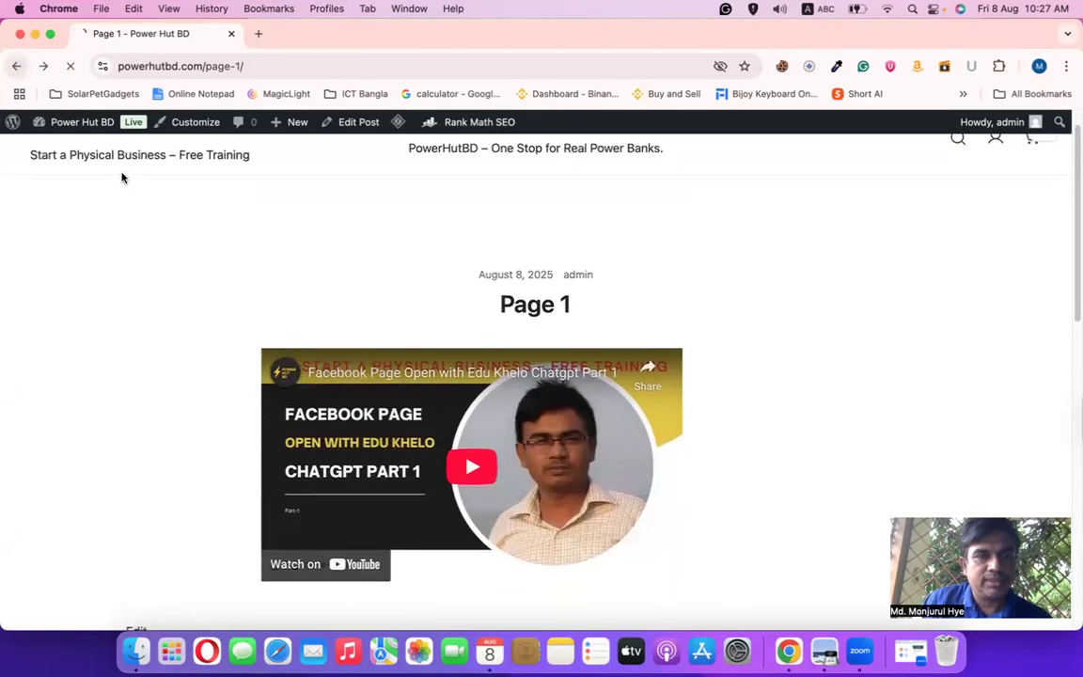
click(259, 34)
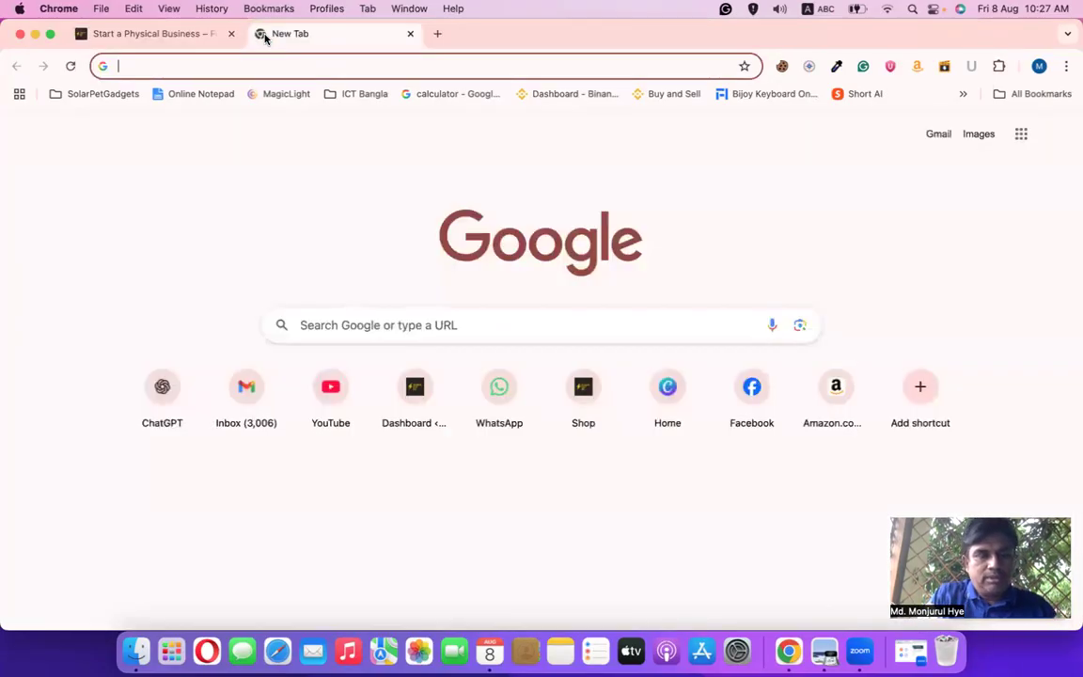
Go to Facebook and switch to acting as the এডুখেল page
text(fa)
key(Return)
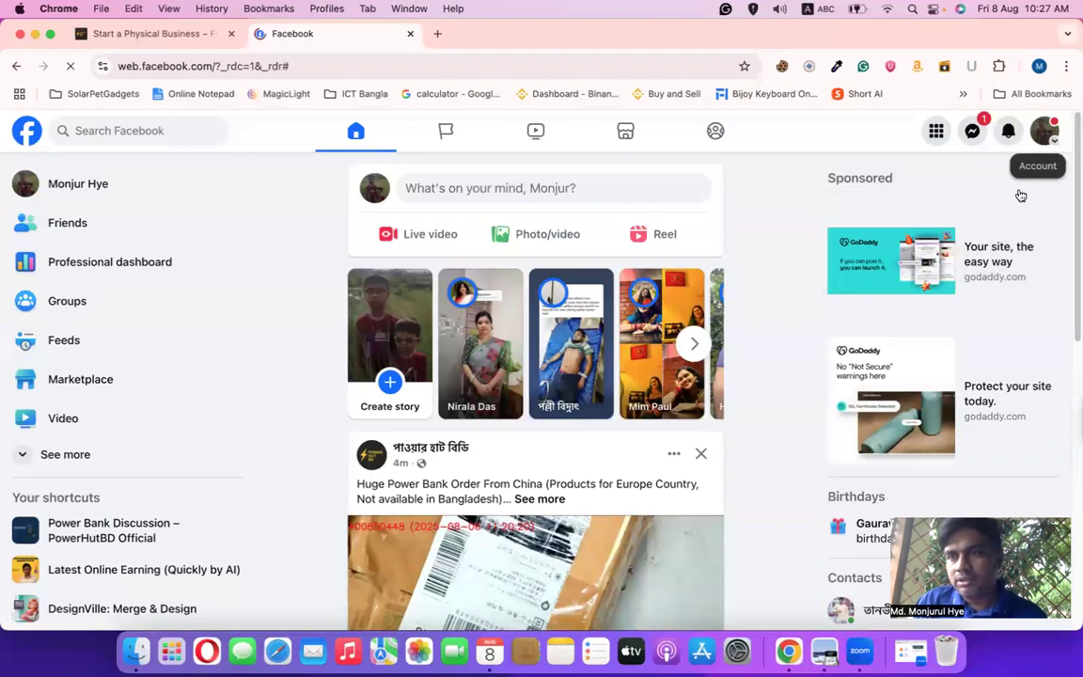
click(1043, 137)
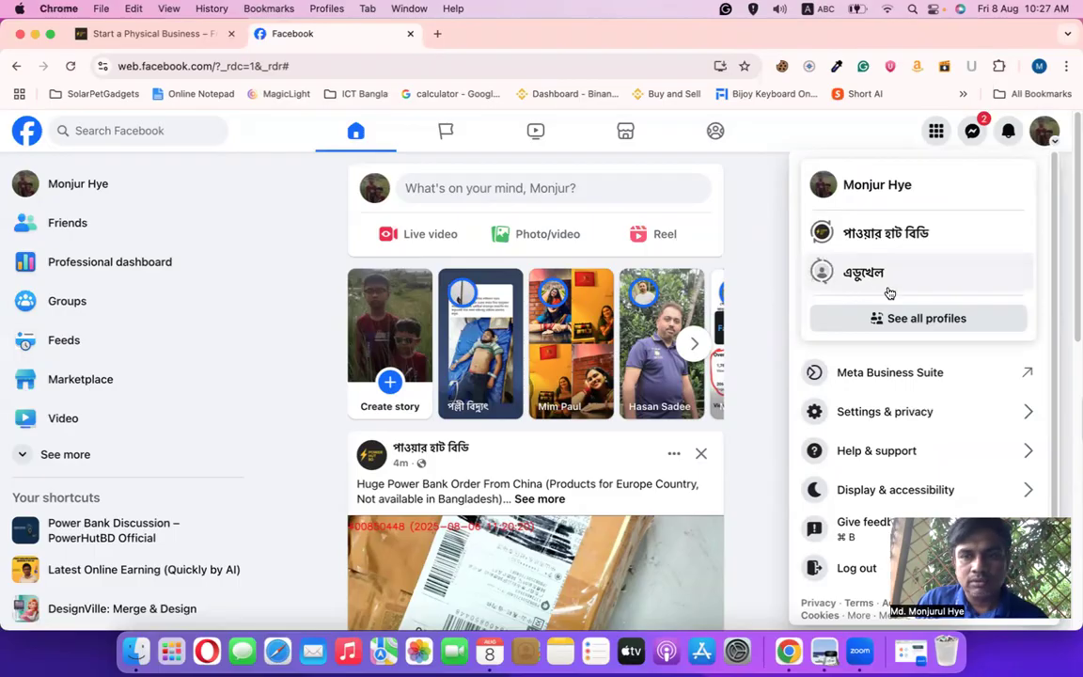
click(894, 290)
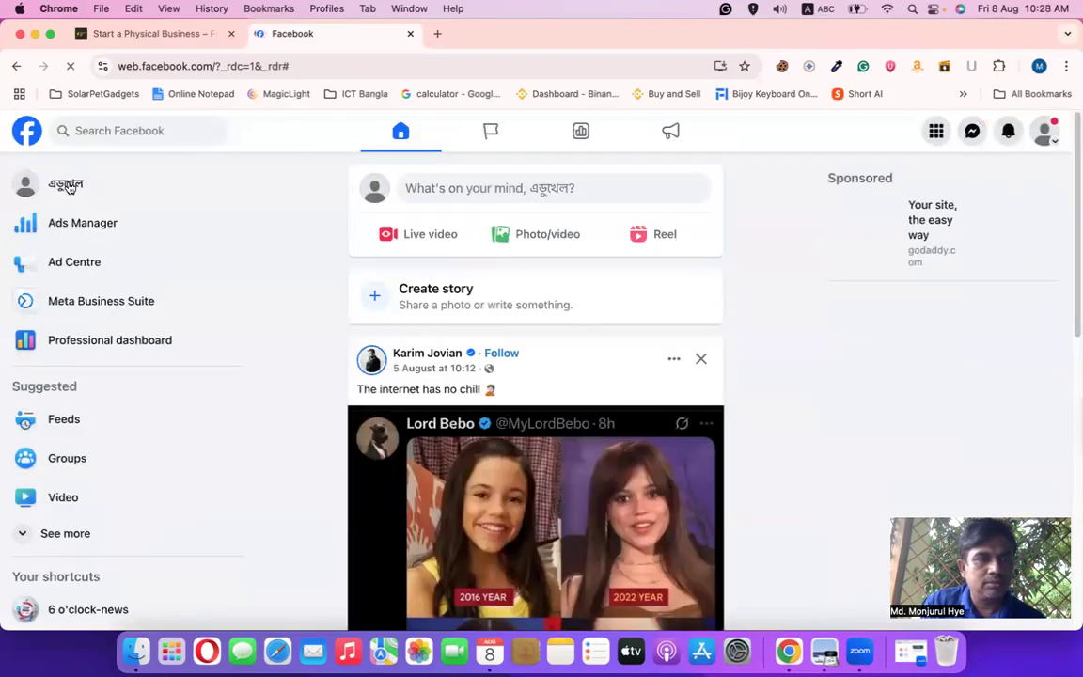
View the এডুখেল page's empty profile, then start another new tab
click(68, 185)
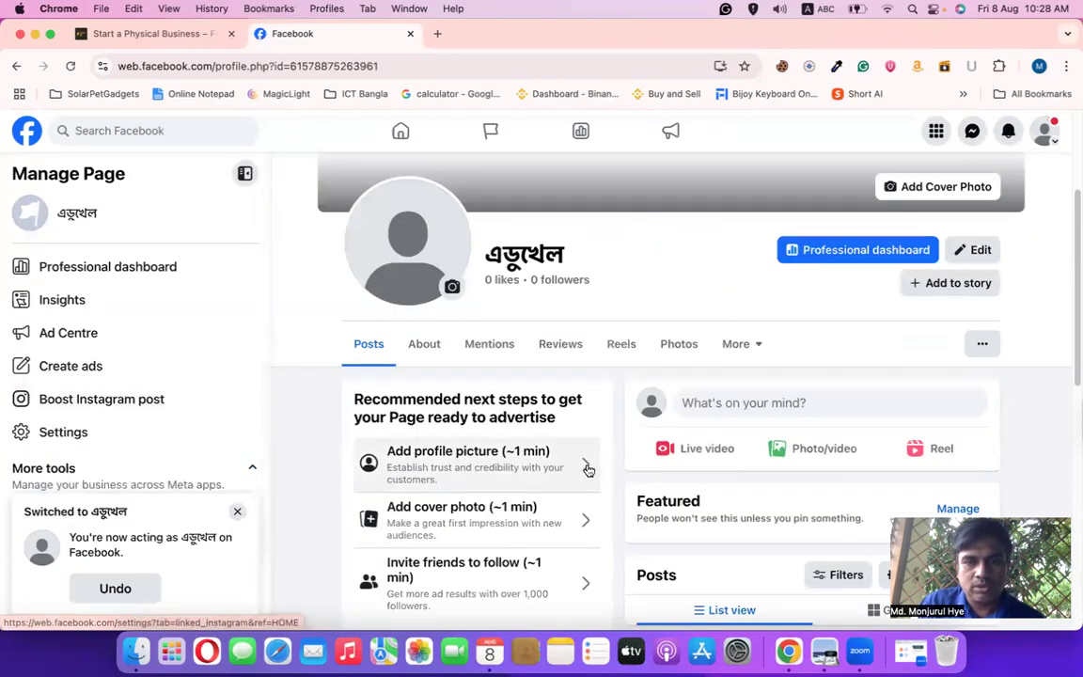
scroll(545, 442, down, 1)
scroll(522, 447, up, 5)
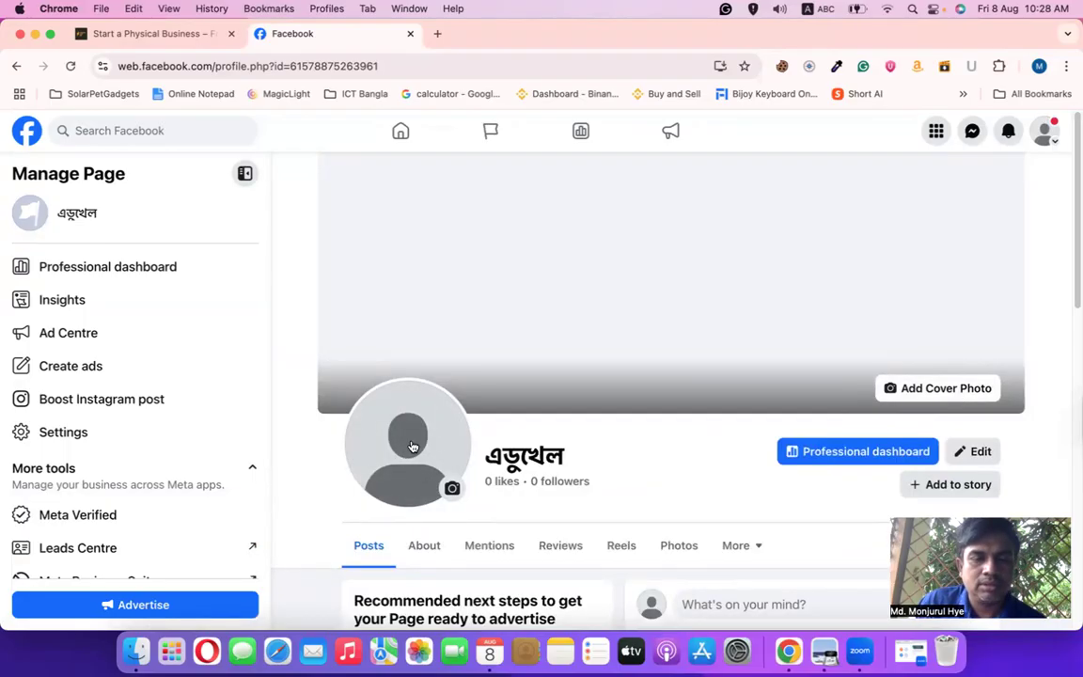
click(437, 33)
Load chatgpt.com and open the Power Hut Bd project from the sidebar
text(chatgpt)
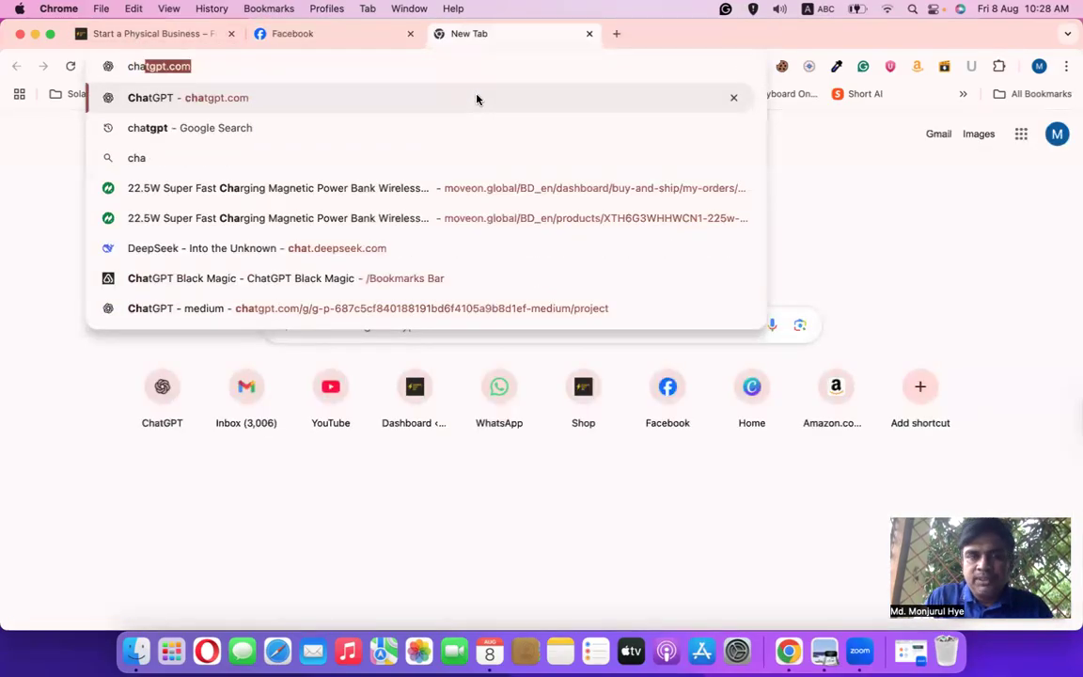
key(Return)
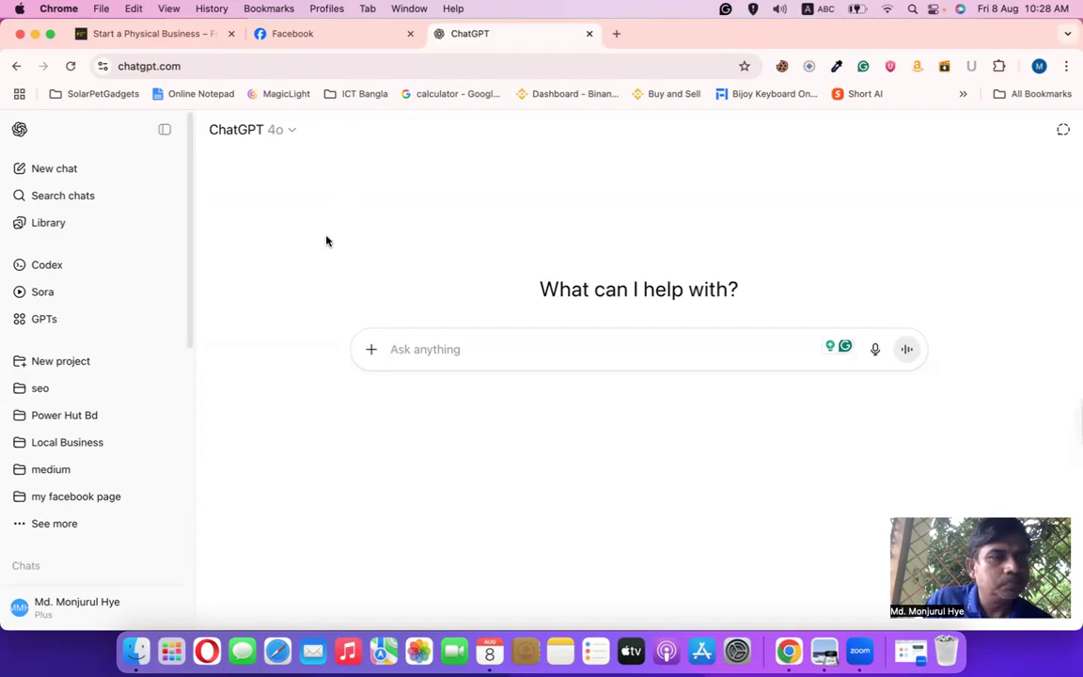
mouse_move(191, 312)
mouse_down()
mouse_move(191, 488)
mouse_move(200, 325)
mouse_up()
scroll(191, 262, down, 2)
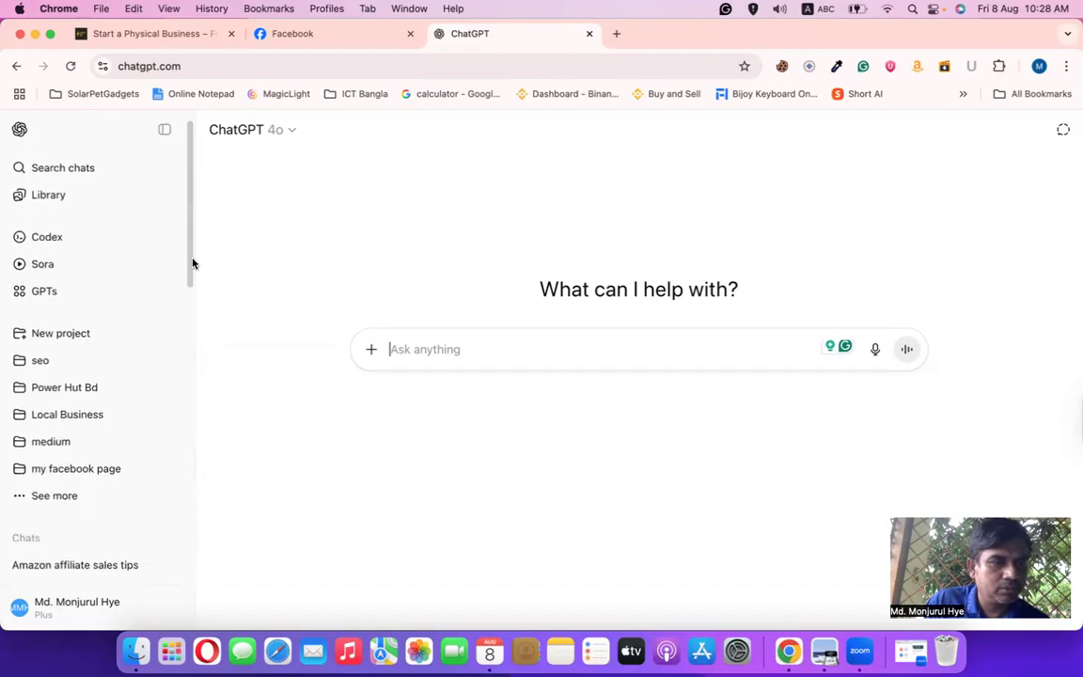
double_click(111, 371)
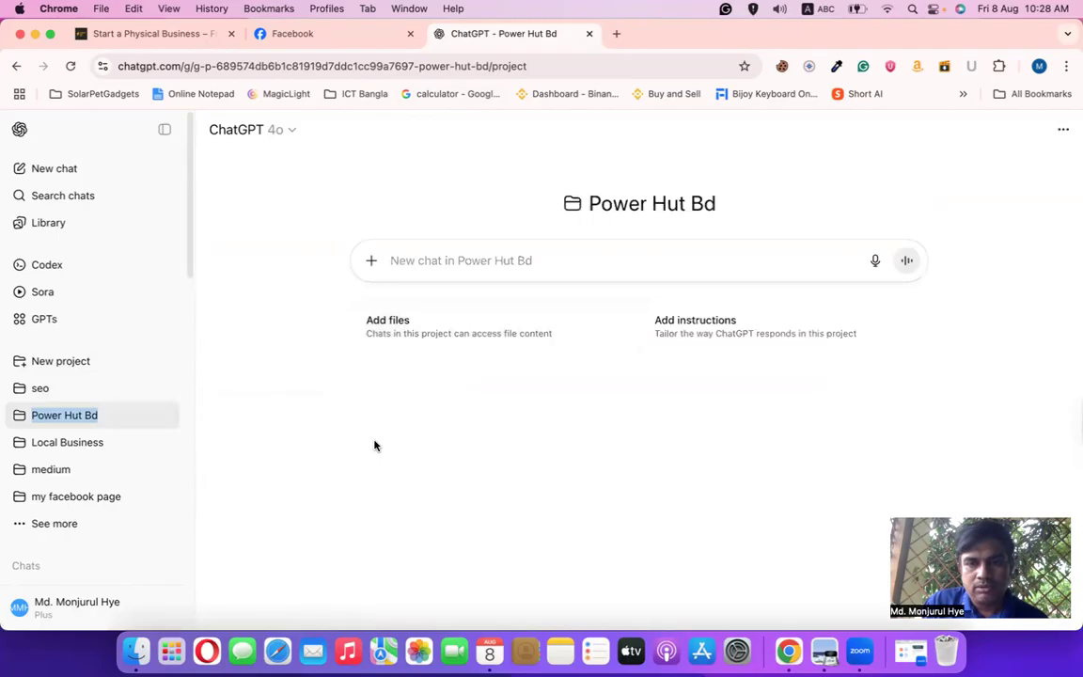
Check the Power Hut Bd project's attached files, then return to the Facebook tab
double_click(65, 412)
click(28, 426)
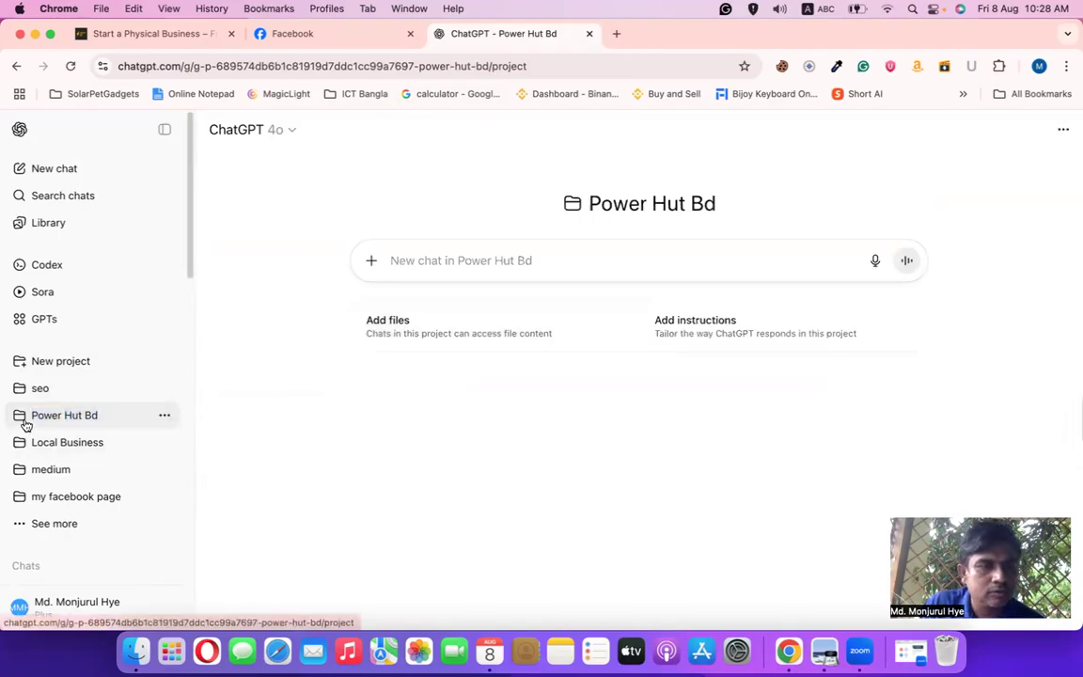
click(379, 321)
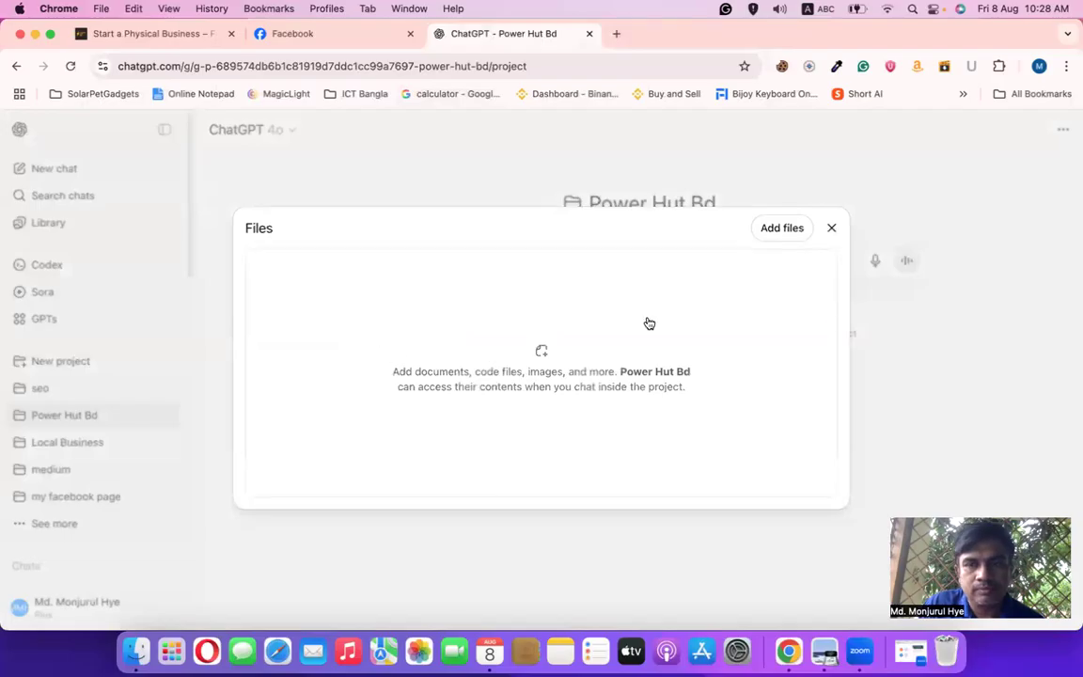
click(831, 228)
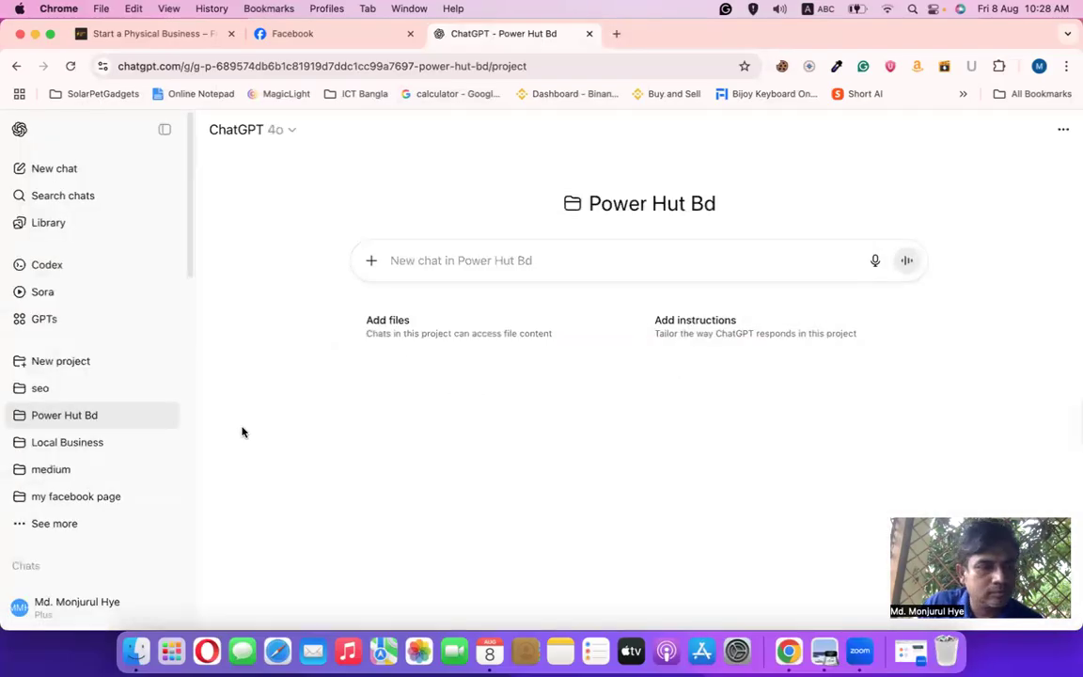
scroll(161, 423, down, 1)
scroll(164, 427, down, 1)
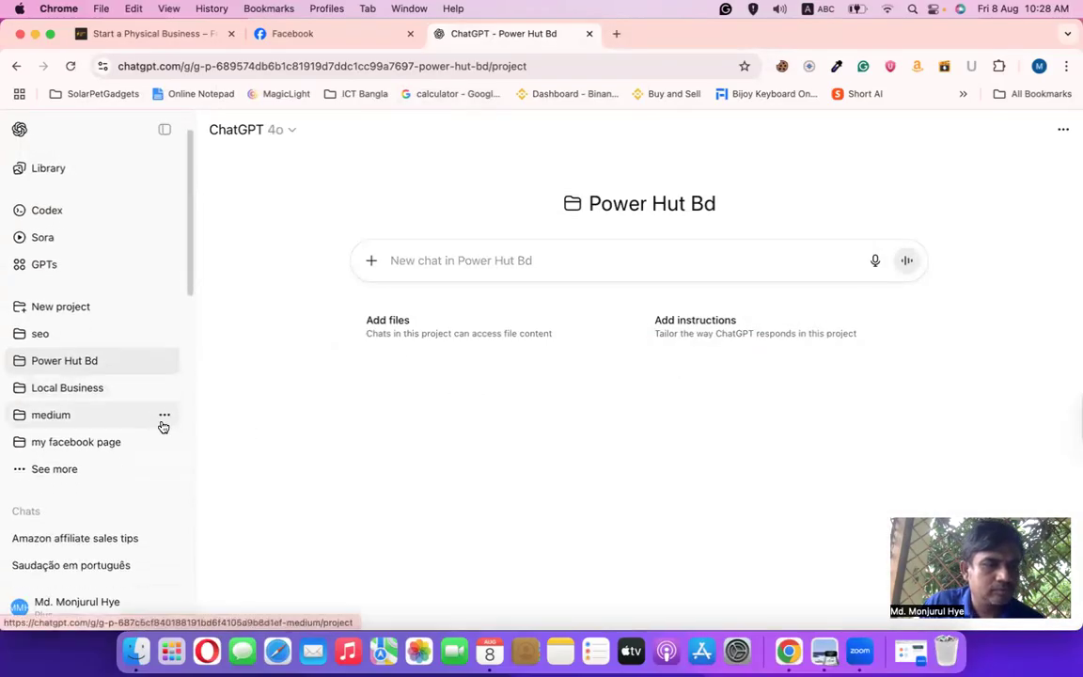
triple_click(79, 369)
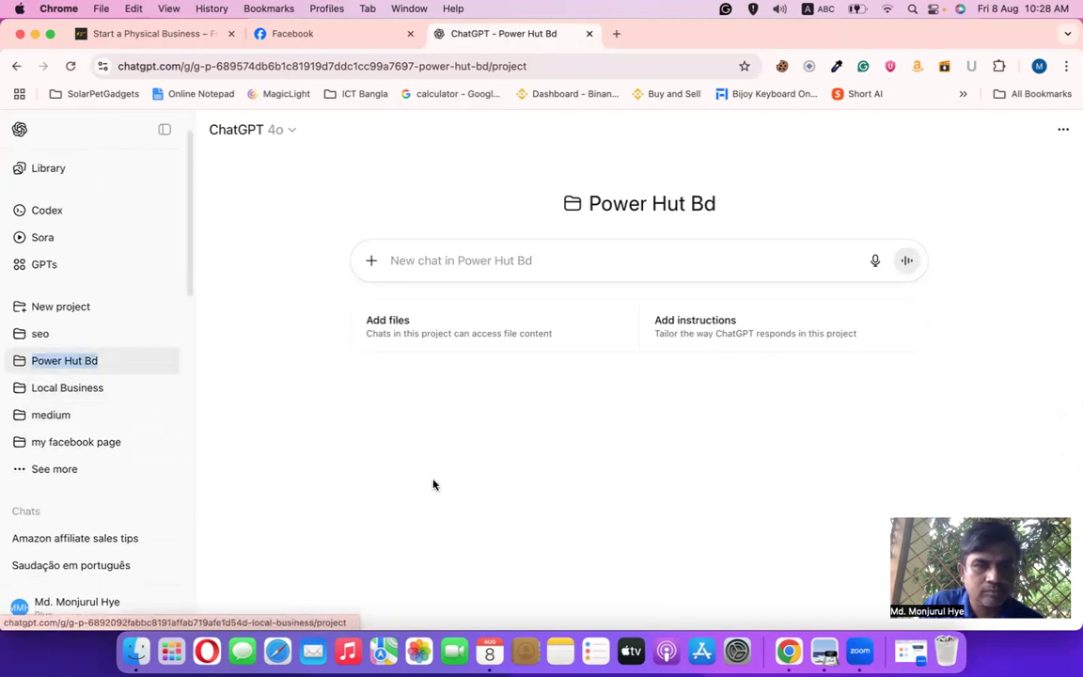
click(410, 272)
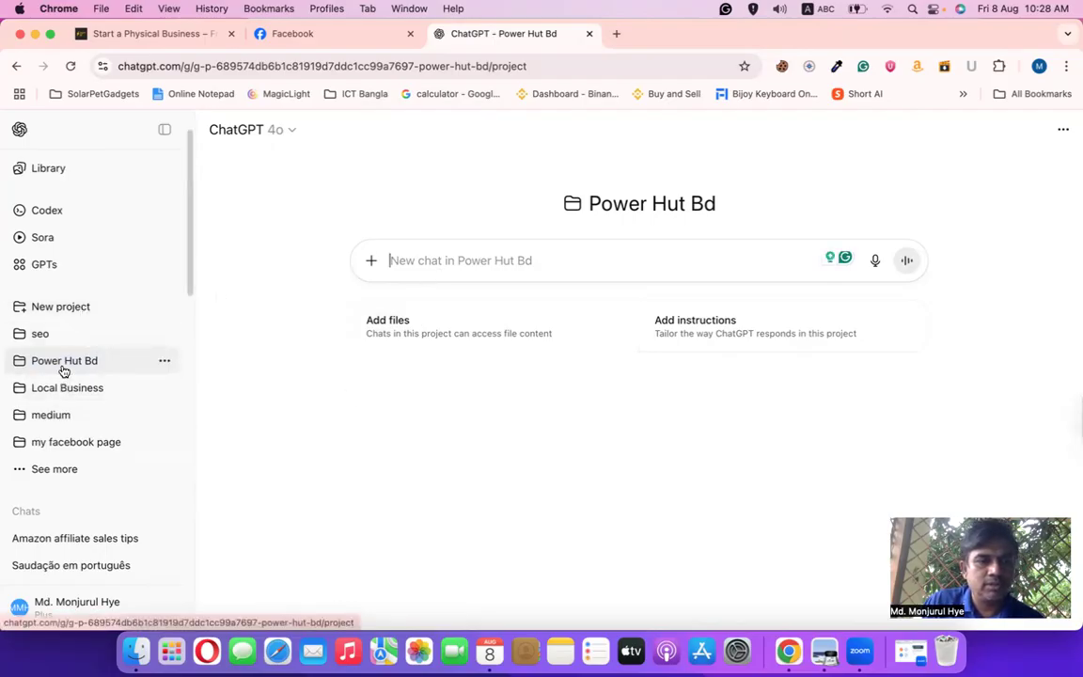
triple_click(147, 362)
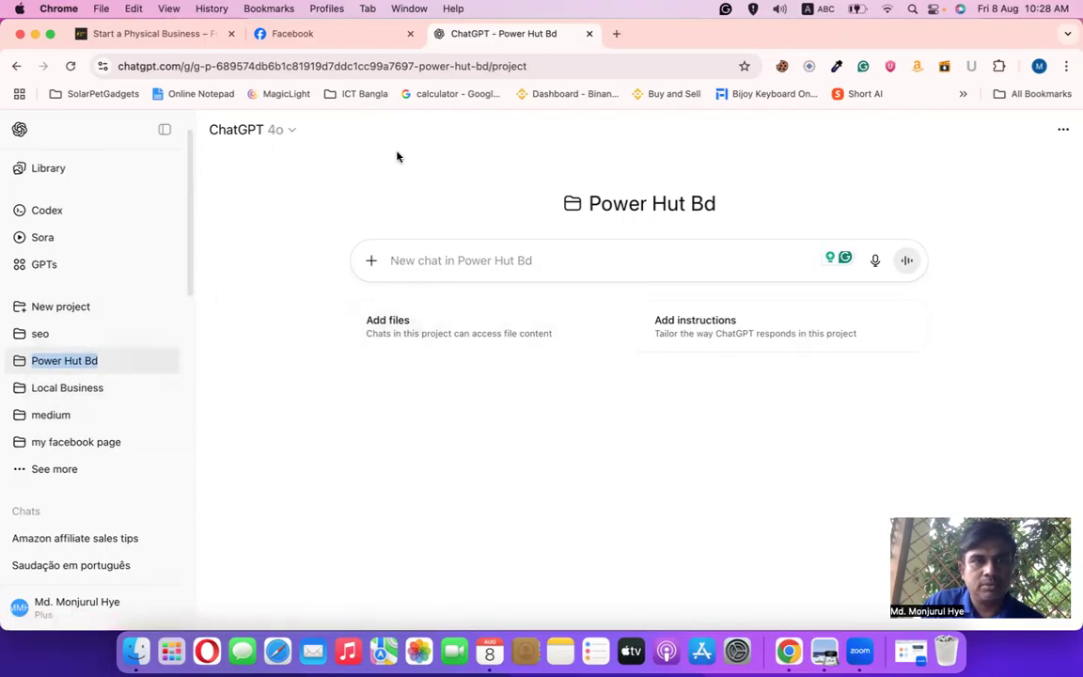
click(269, 37)
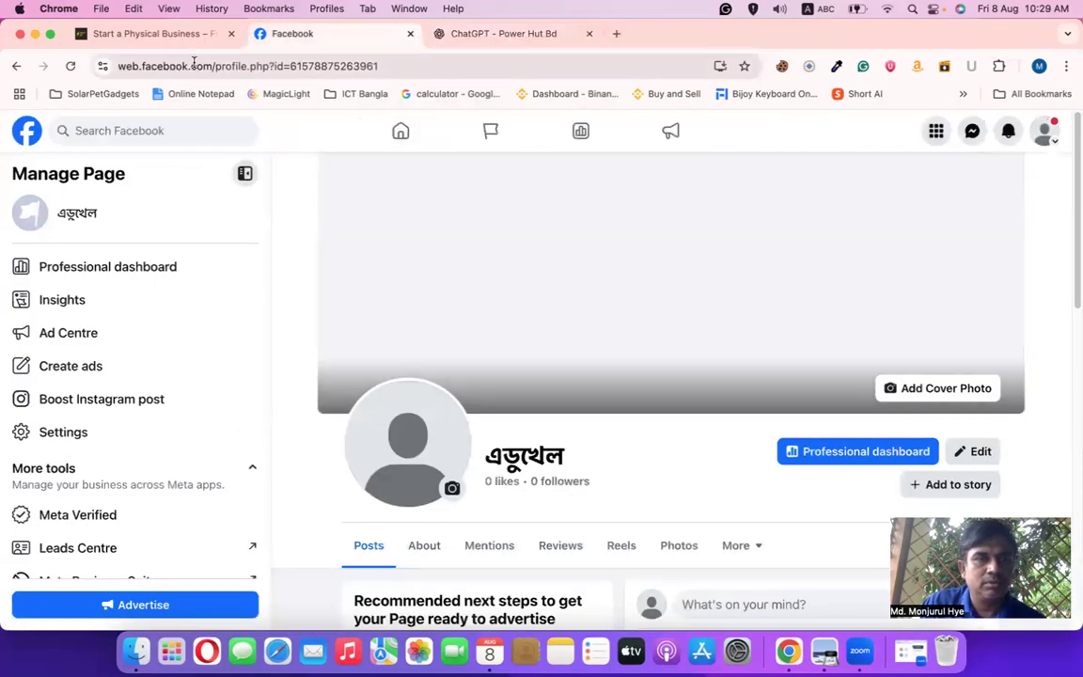
Copy the Facebook page URL and paste it into a new Power Hut Bd chat
click(196, 67)
right_click(196, 67)
click(228, 189)
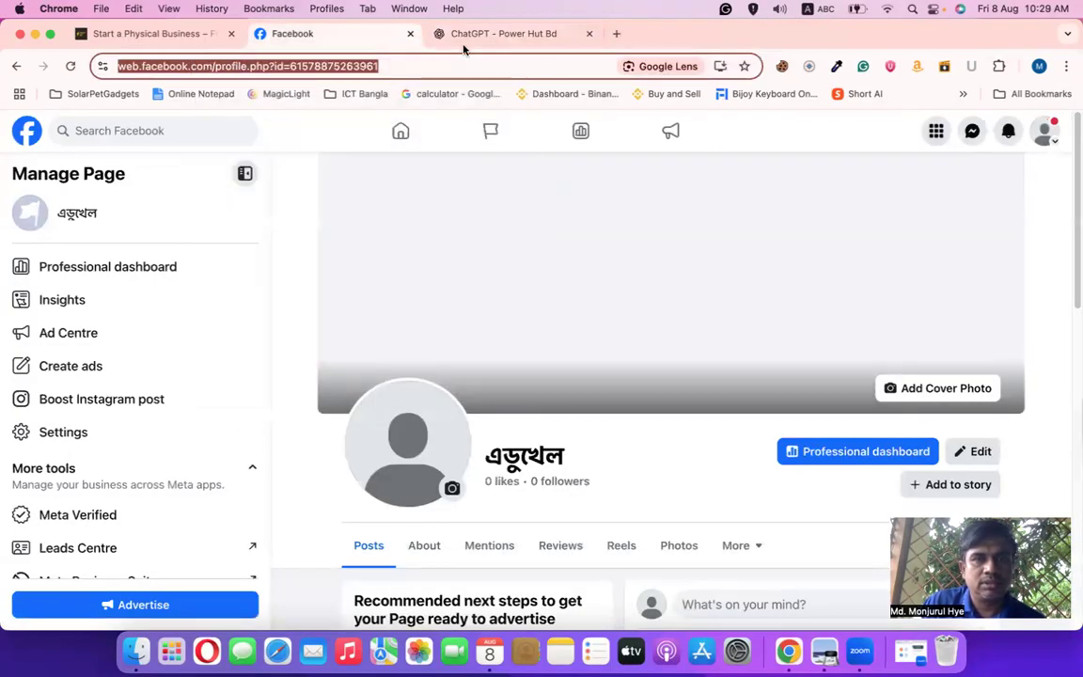
click(479, 34)
click(407, 265)
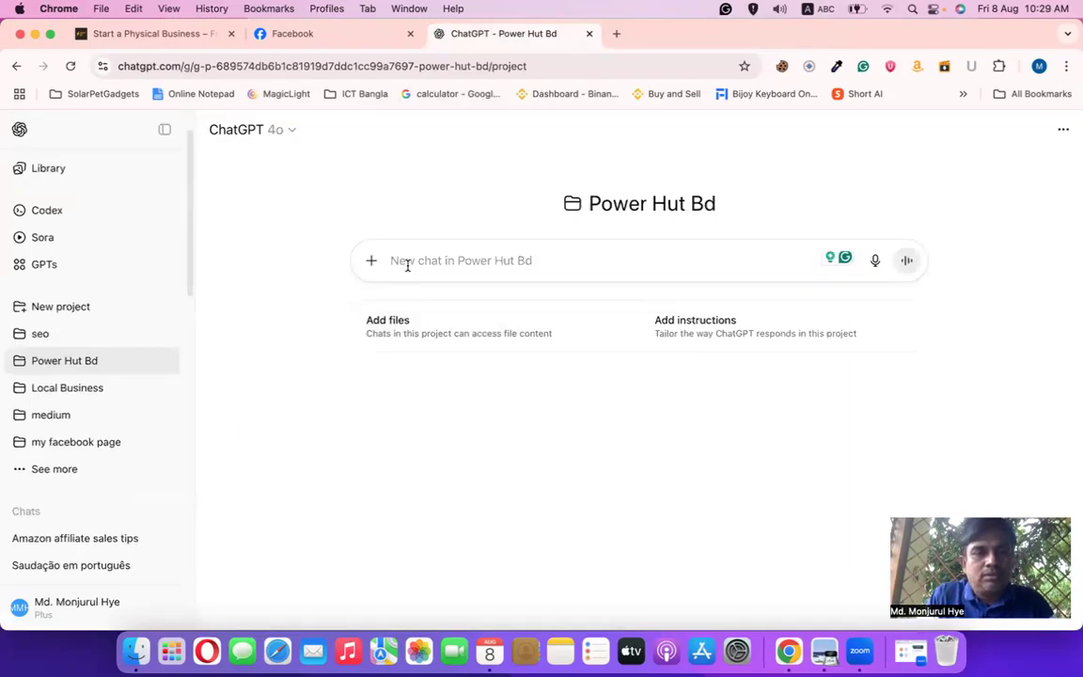
key(super+v)
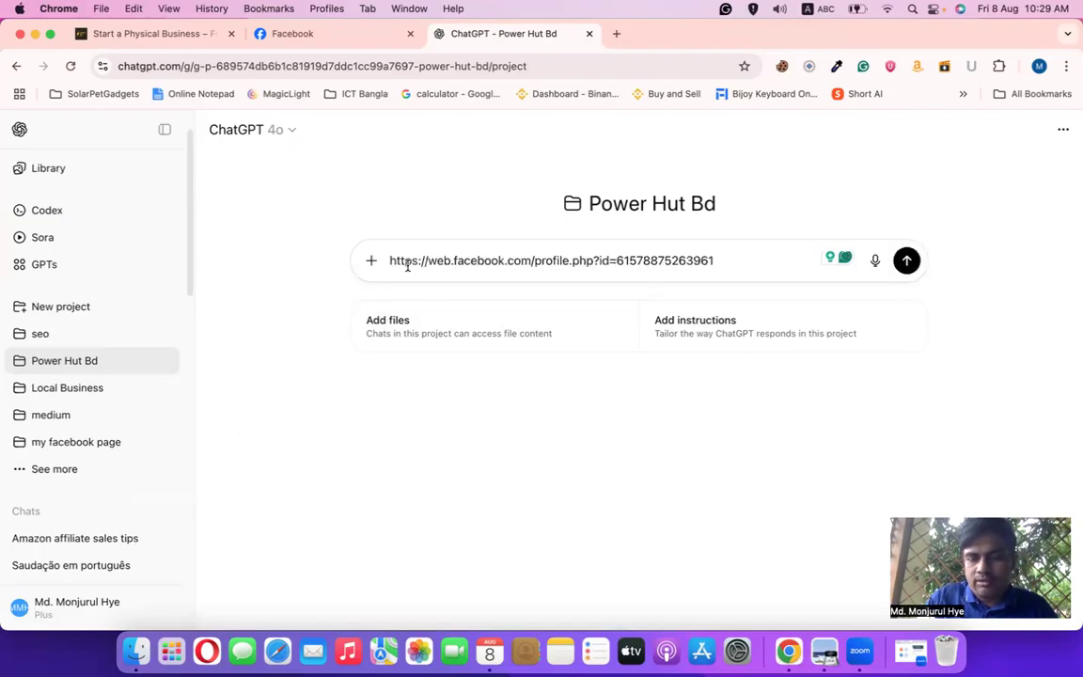
key(super+z)
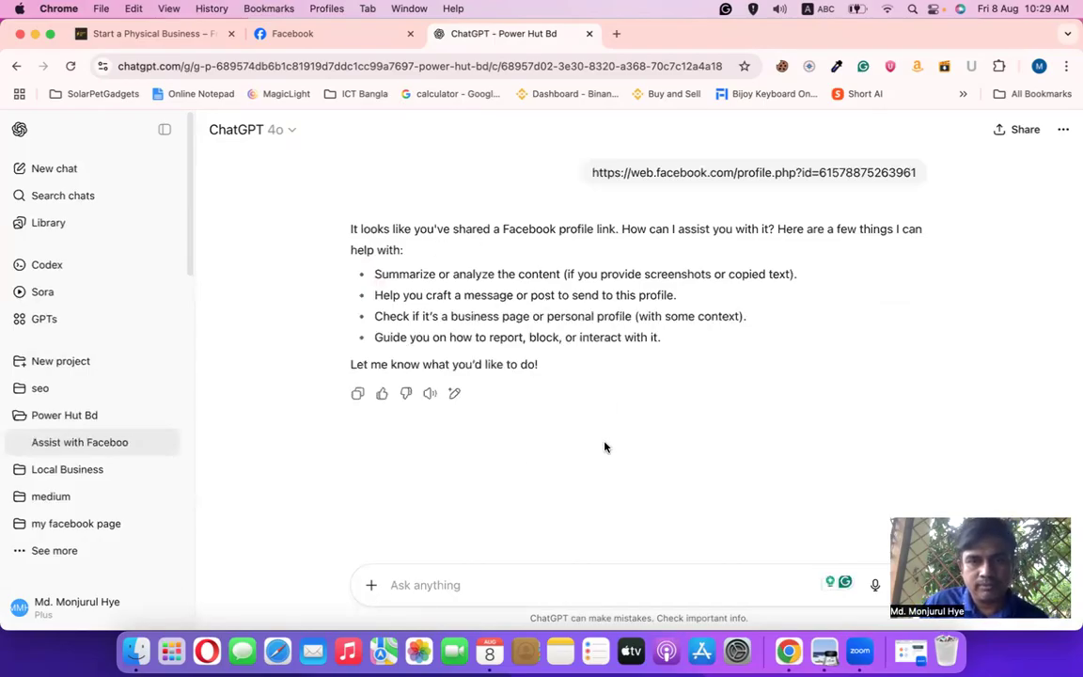
Tell ChatGPT the page is for educational toys and read its setup advice
text(ai page ta amar physical product educational)
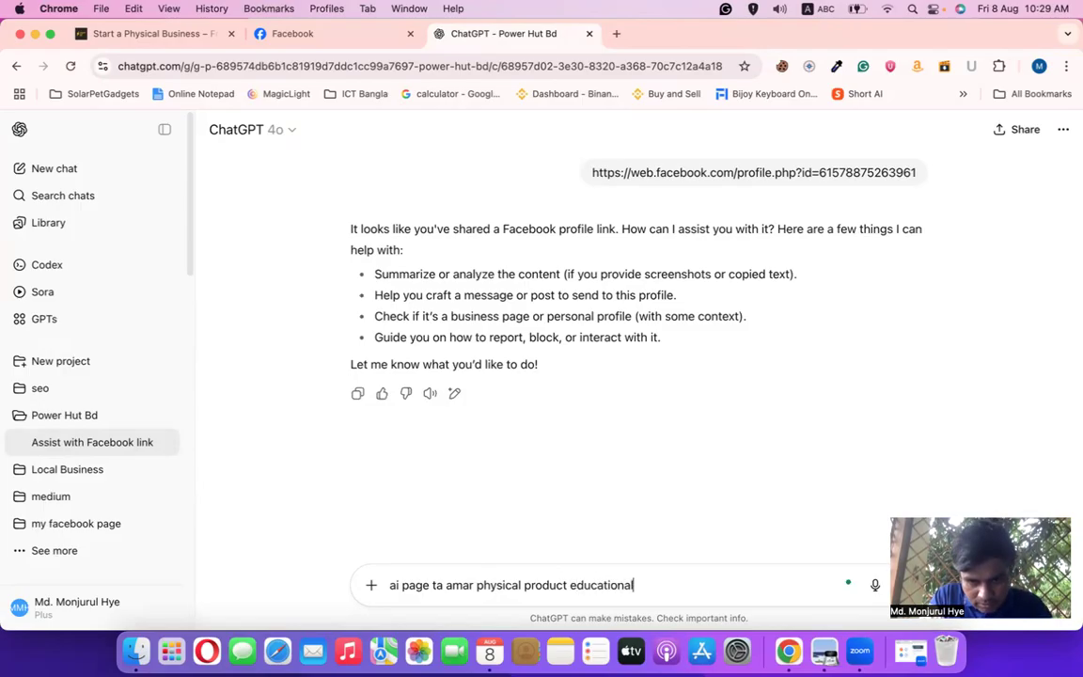
text(toy niye khu)
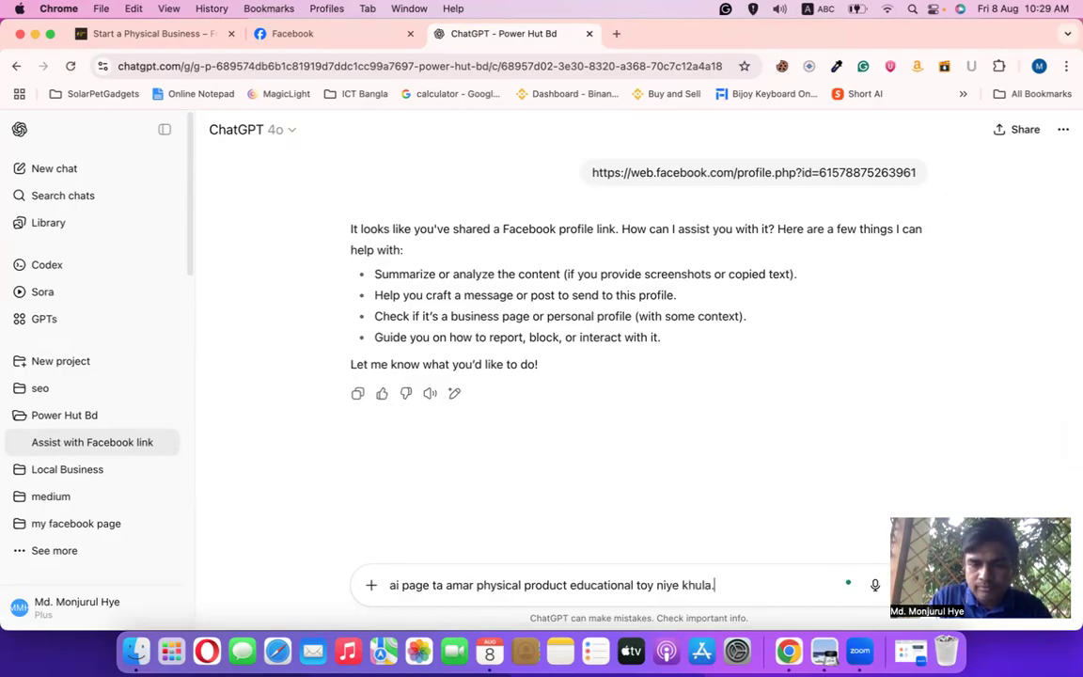
text(la.)
key(Return)
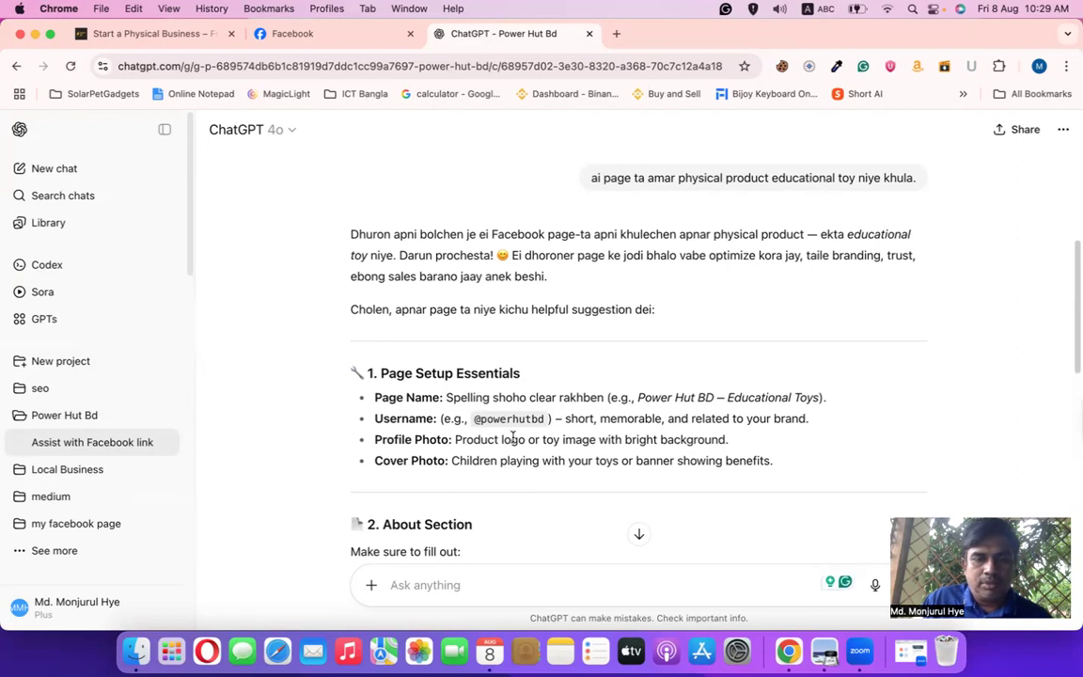
scroll(495, 468, down, 3)
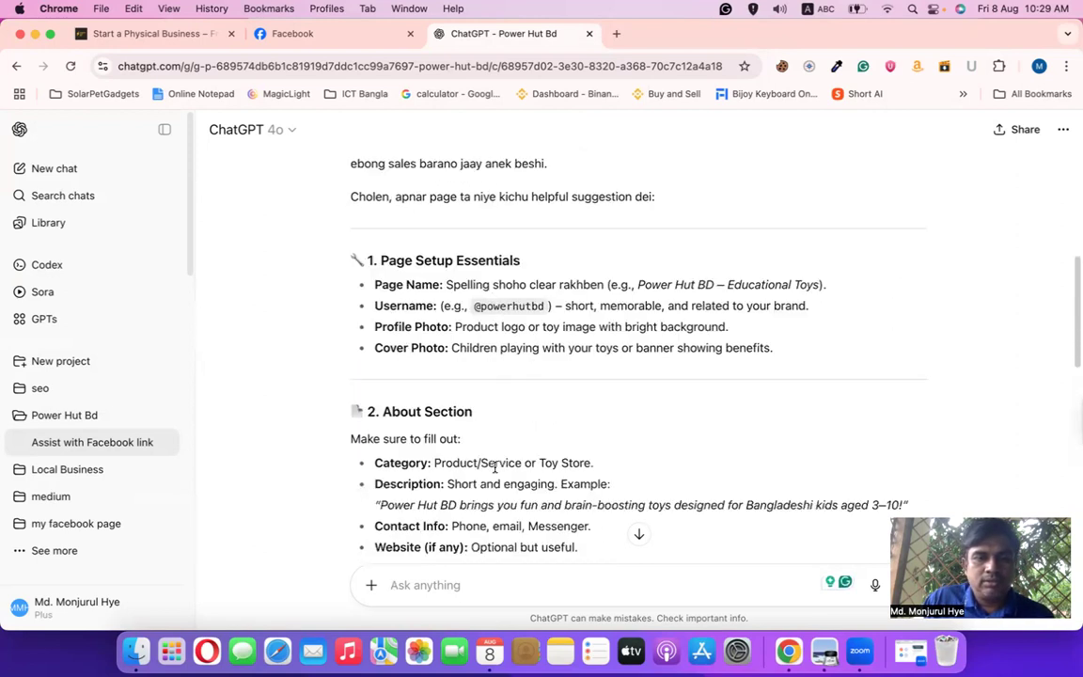
Copy the page name এডুখেল from Facebook and ask ChatGPT to suggest an English name
click(287, 34)
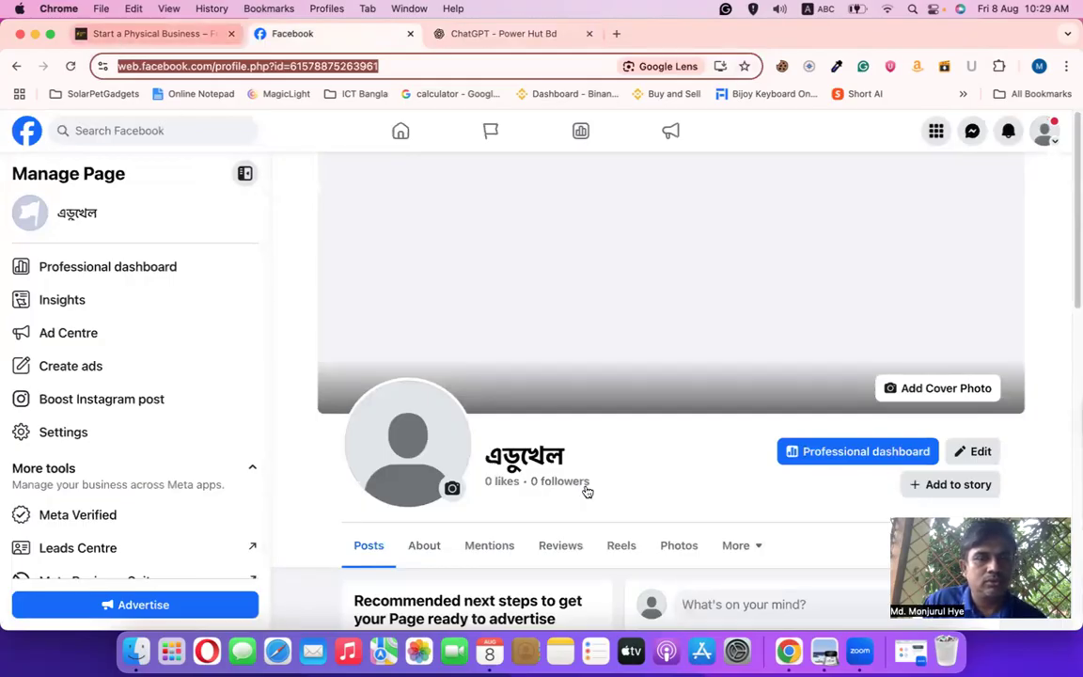
drag(574, 456, 502, 455)
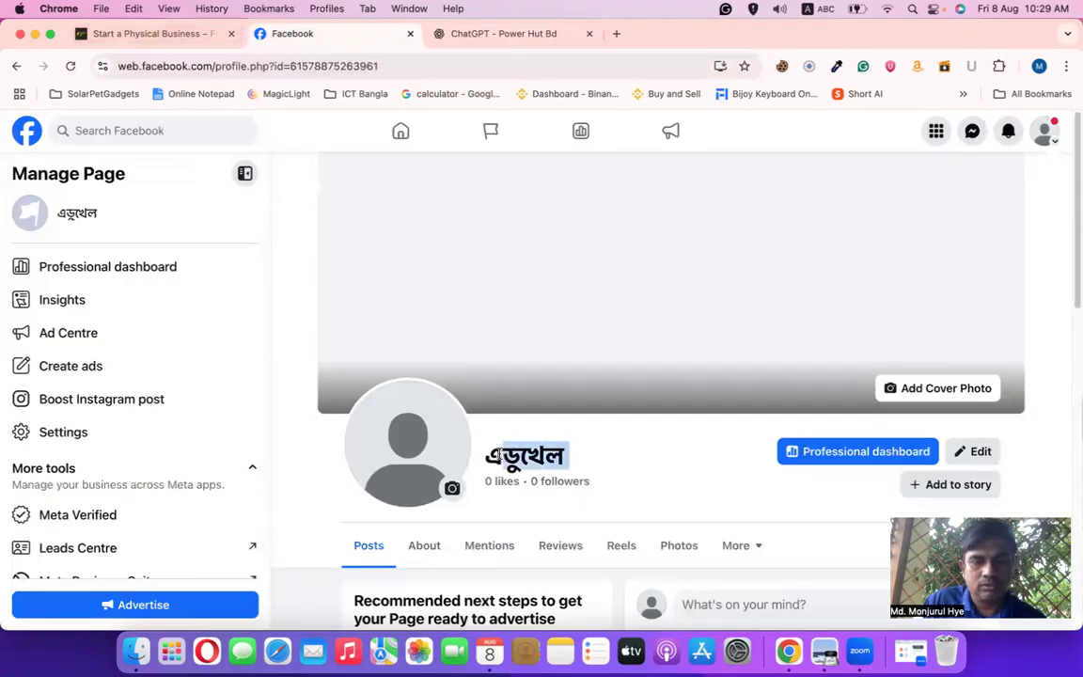
right_click(493, 455)
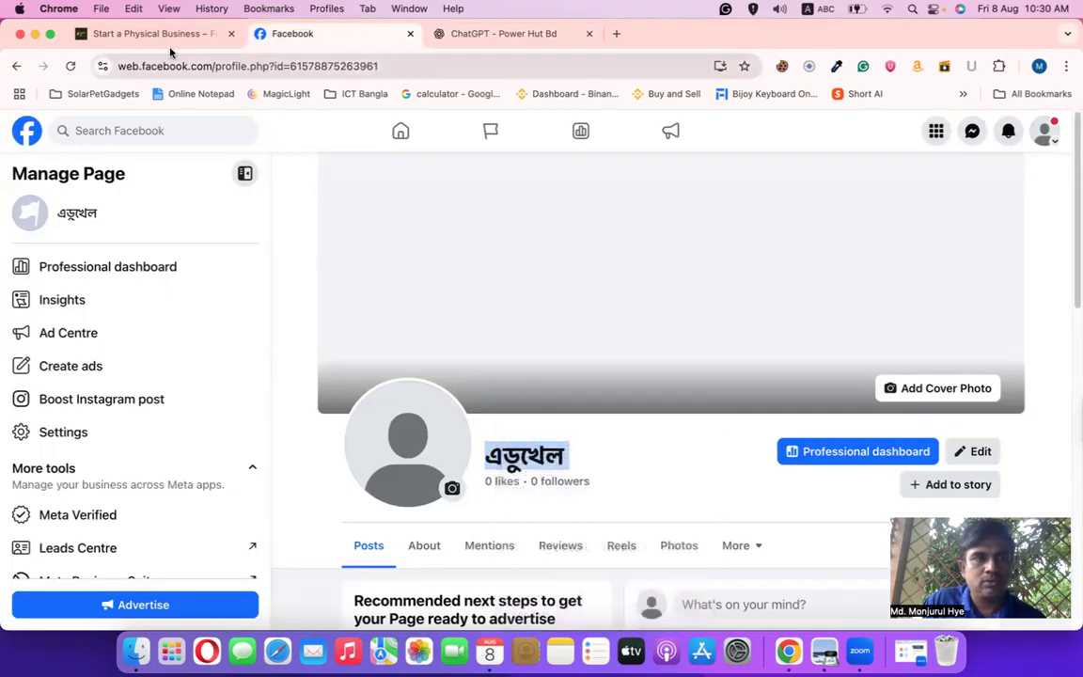
click(164, 36)
click(480, 38)
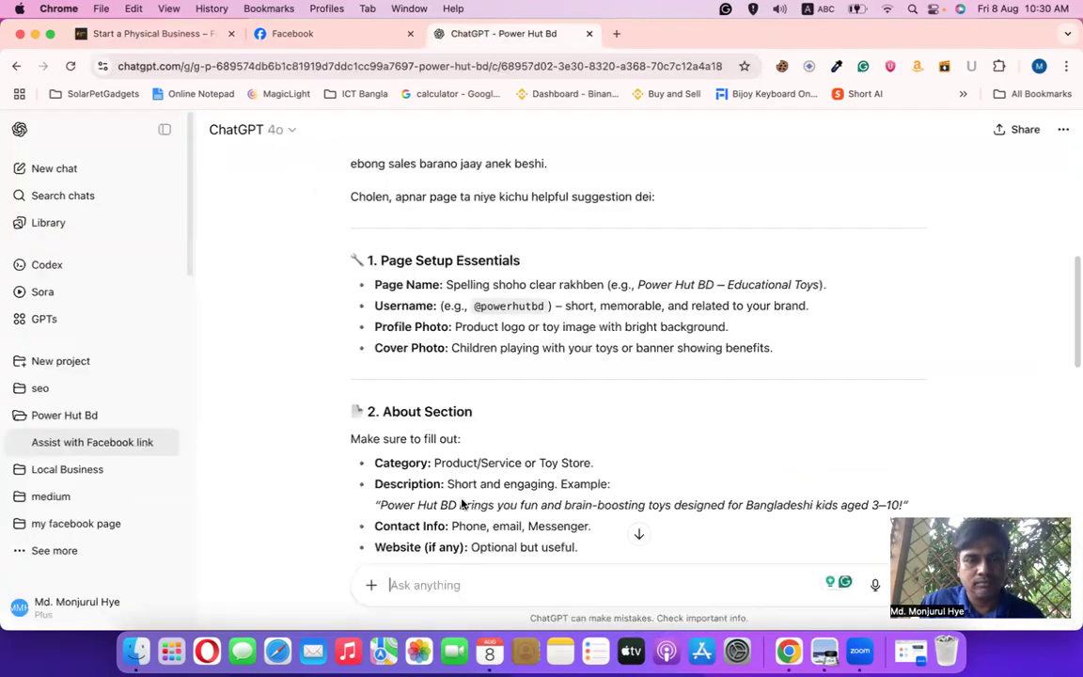
text(এডুখেল er engl)
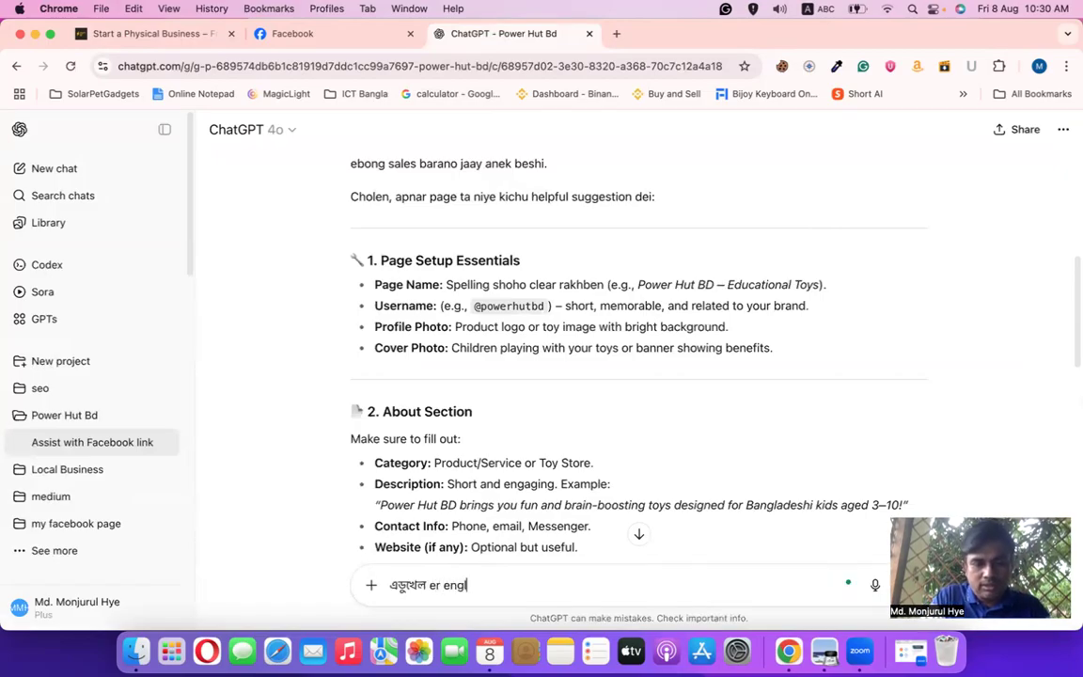
text(ish name dibo)
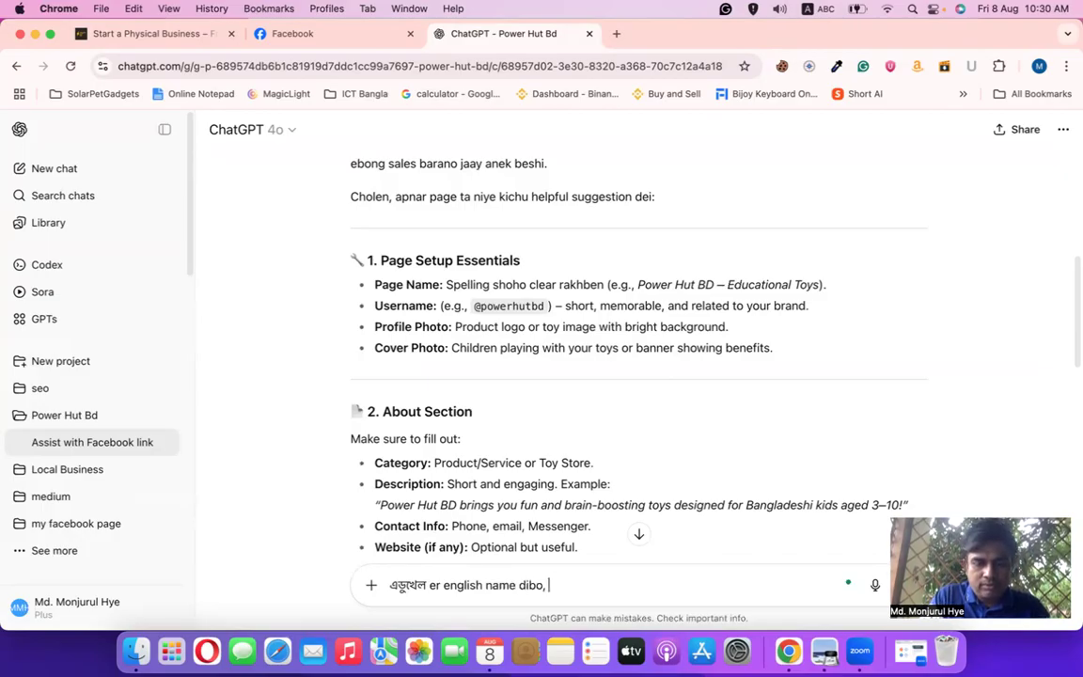
text(, tumi li)
text(kh)
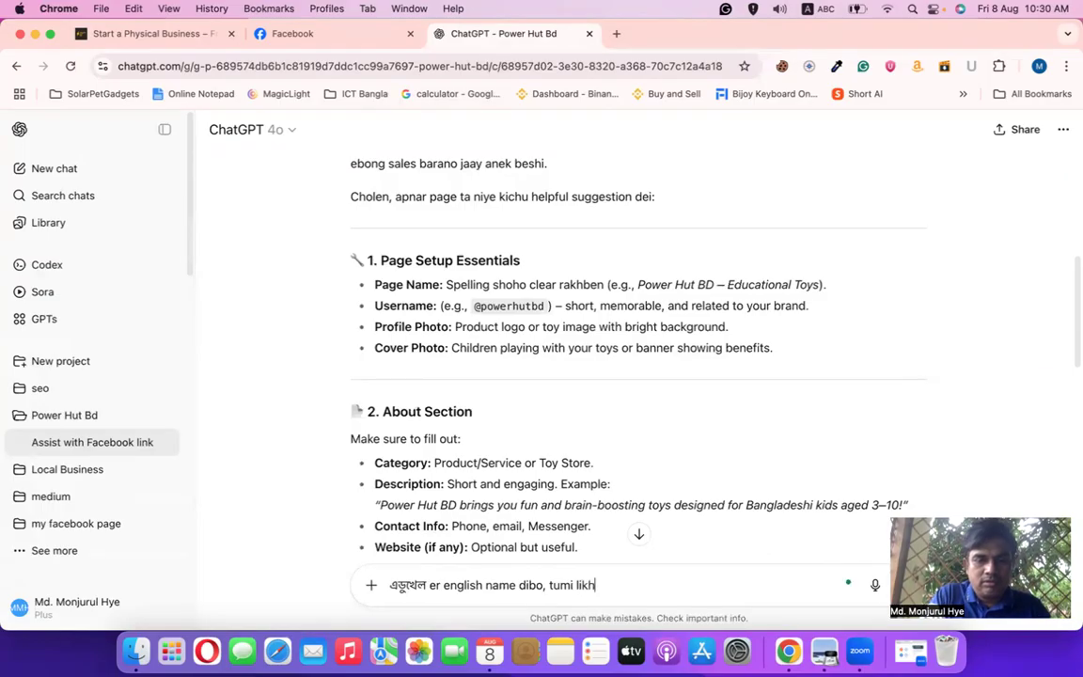
text(e dao)
key(Return)
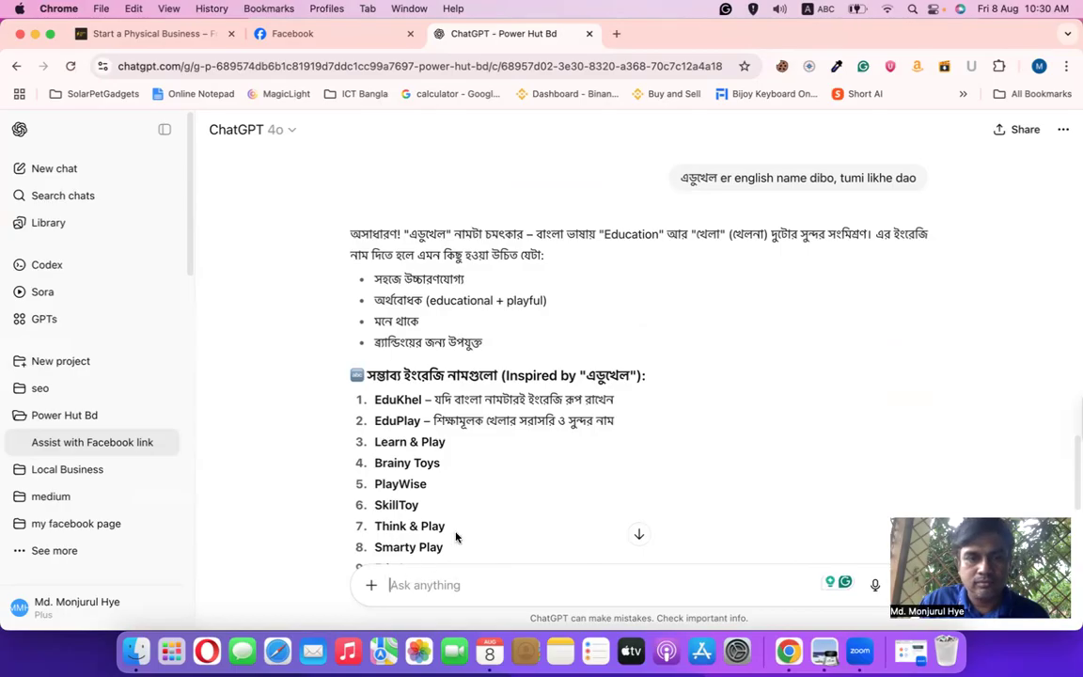
Ask ChatGPT how 'edukhelo' would work as the page name
scroll(467, 431, down, 7)
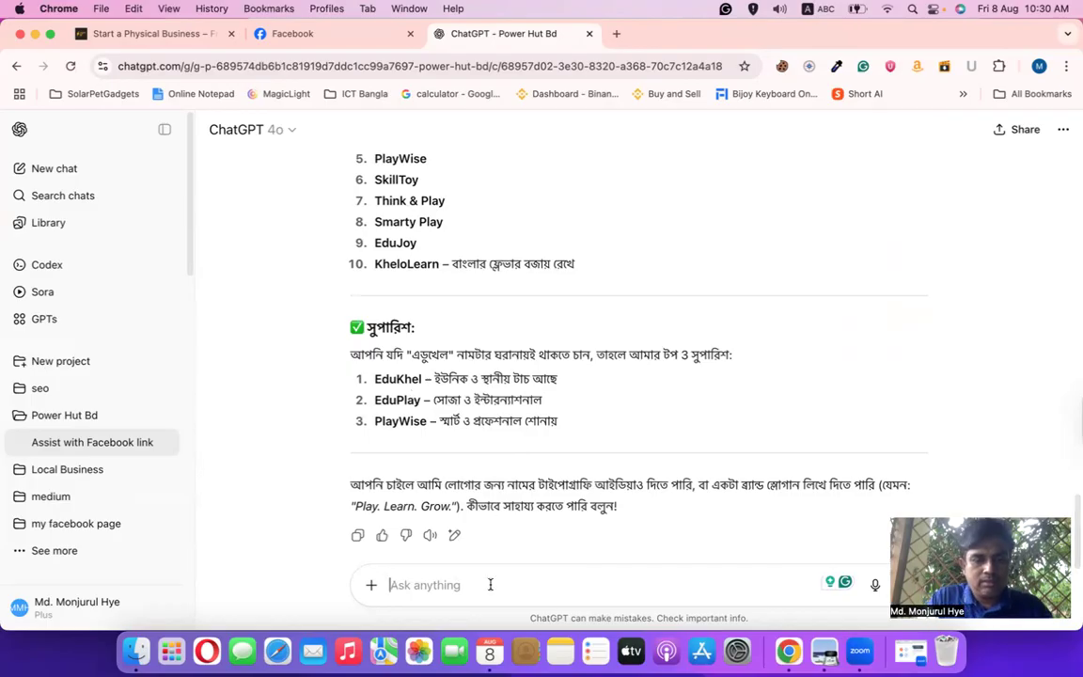
text(edukhelo)
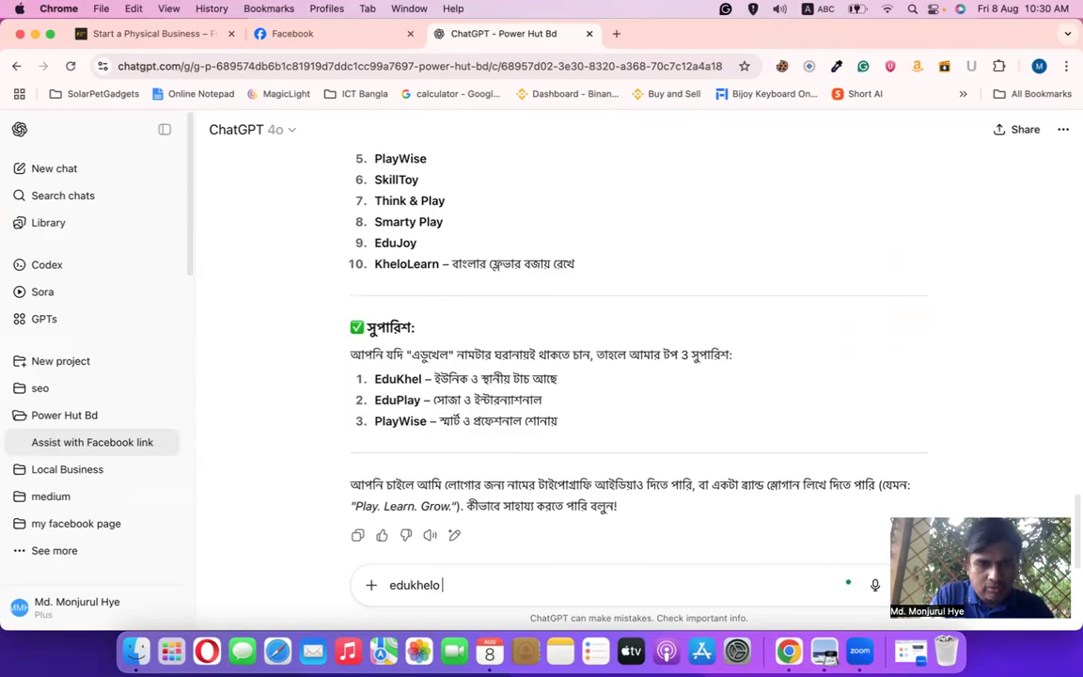
text( ata dile kemon hoy)
key(Return)
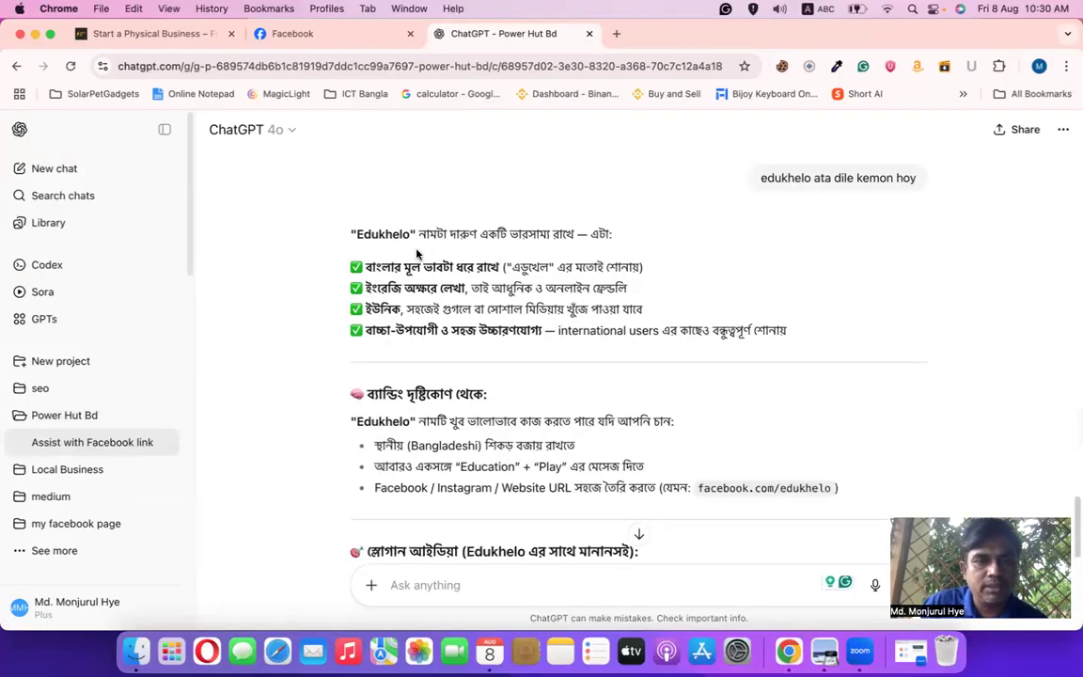
Copy the word 'Edukhelo' from ChatGPT's reply
drag(410, 235, 353, 233)
right_click(353, 235)
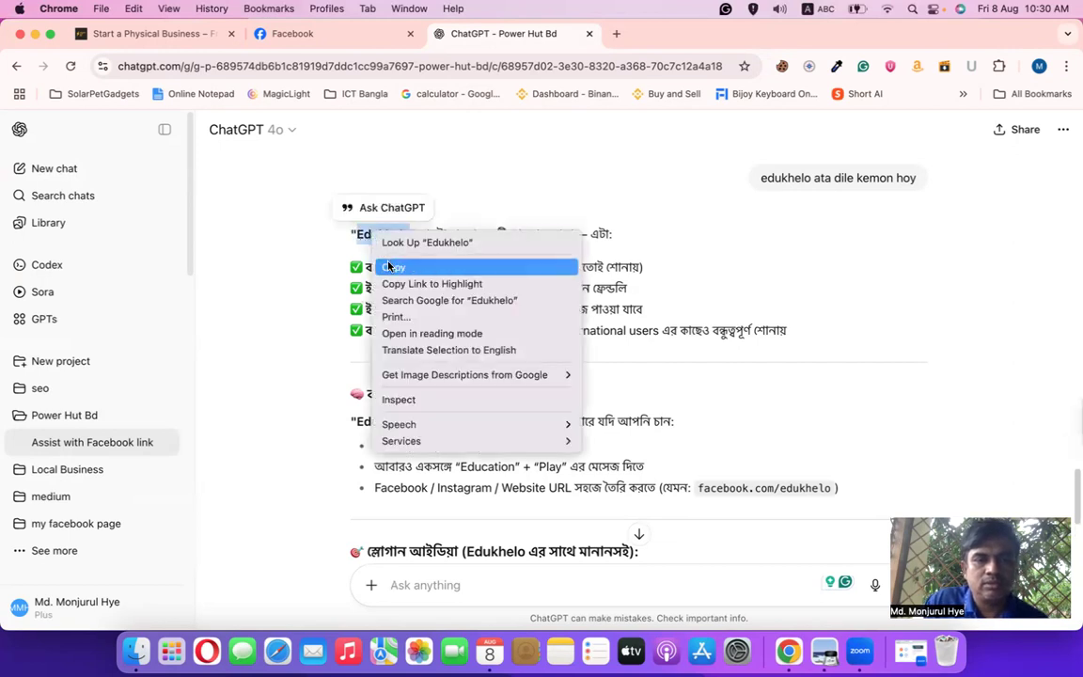
click(376, 266)
click(313, 41)
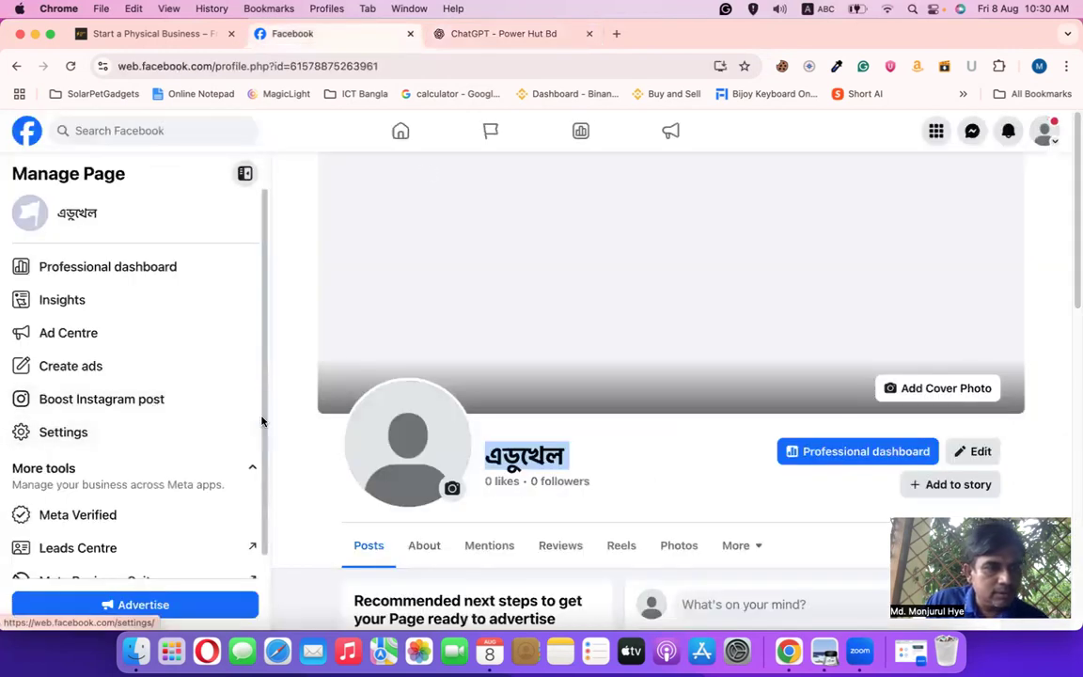
Paste Edukhelo into the page username field under Settings > Page setup > Name
click(93, 432)
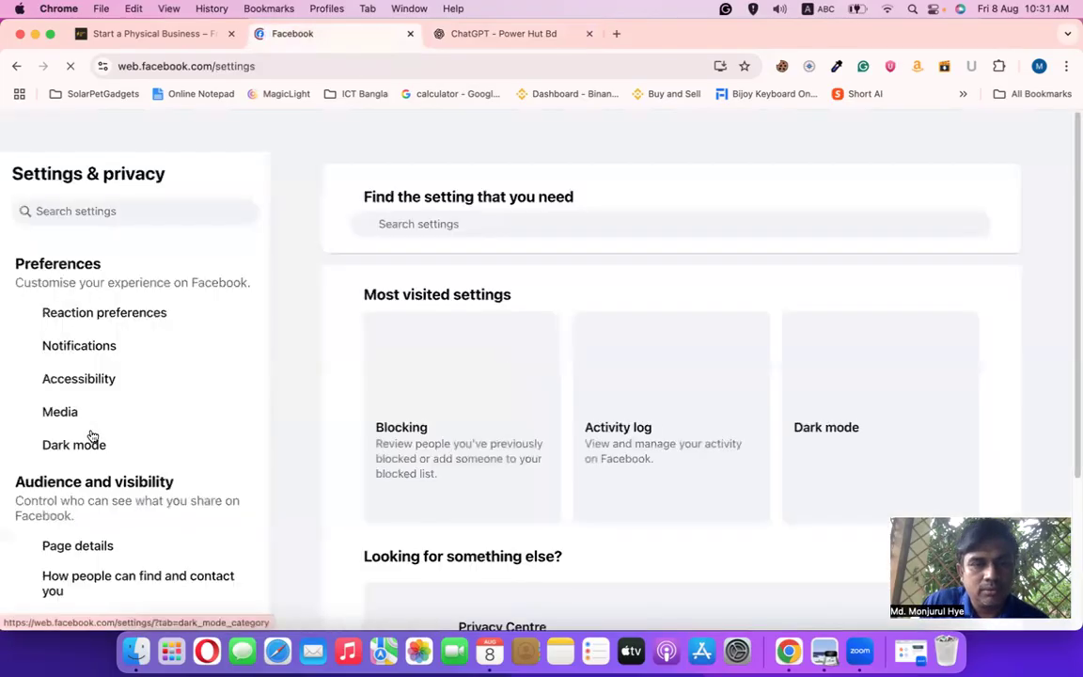
scroll(217, 442, down, 3)
click(131, 568)
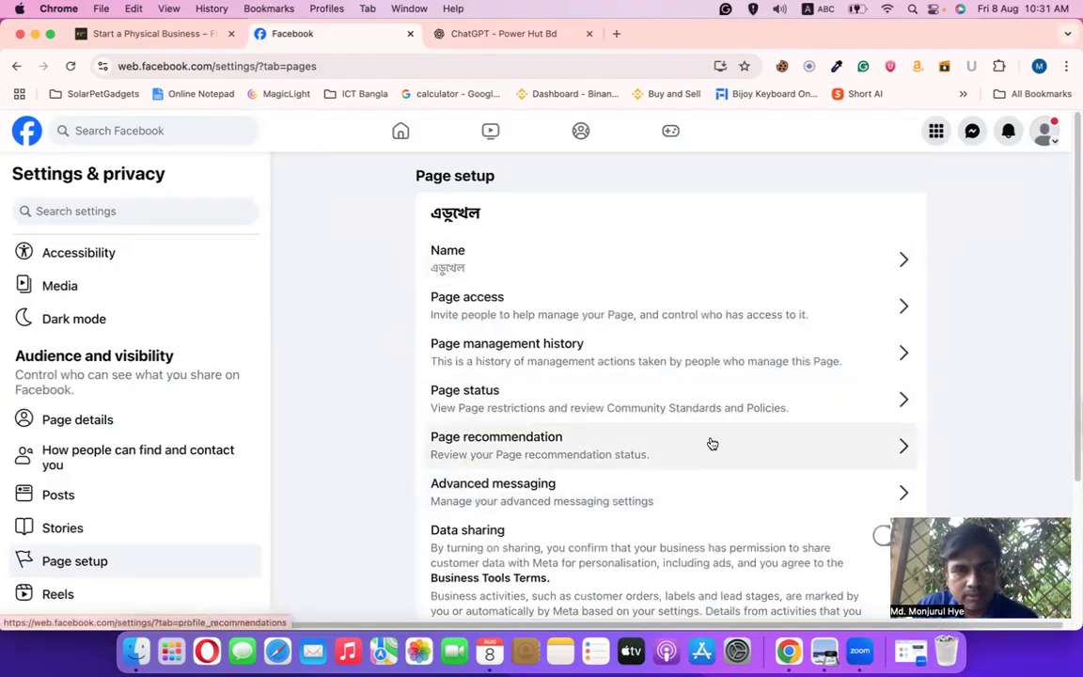
scroll(711, 444, down, 1)
scroll(518, 267, up, 1)
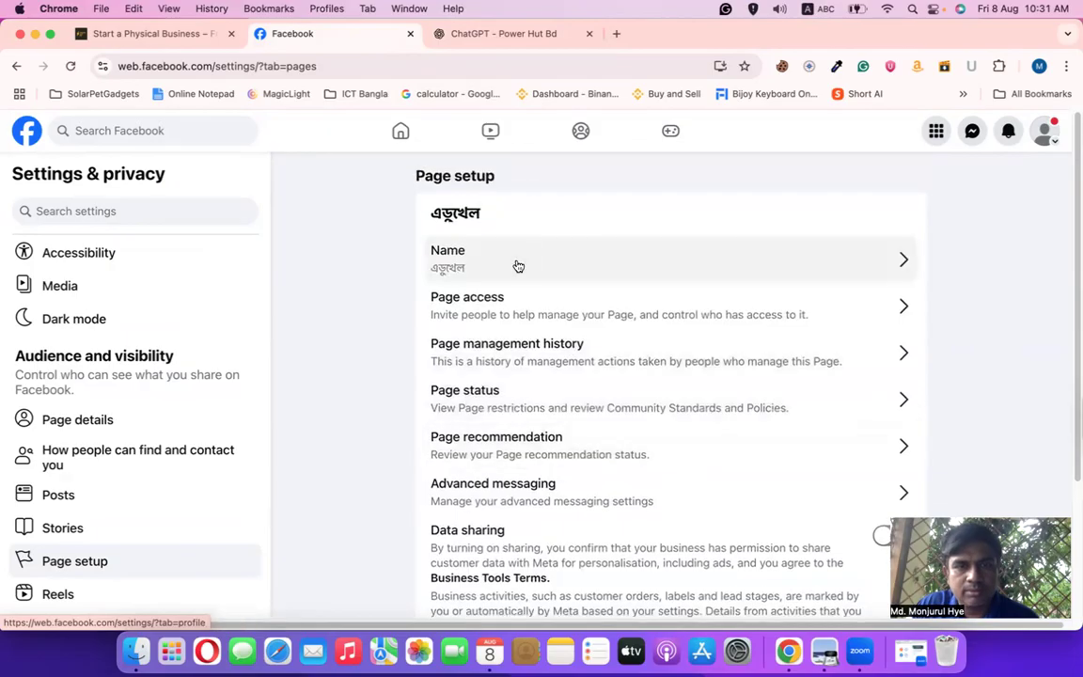
click(518, 267)
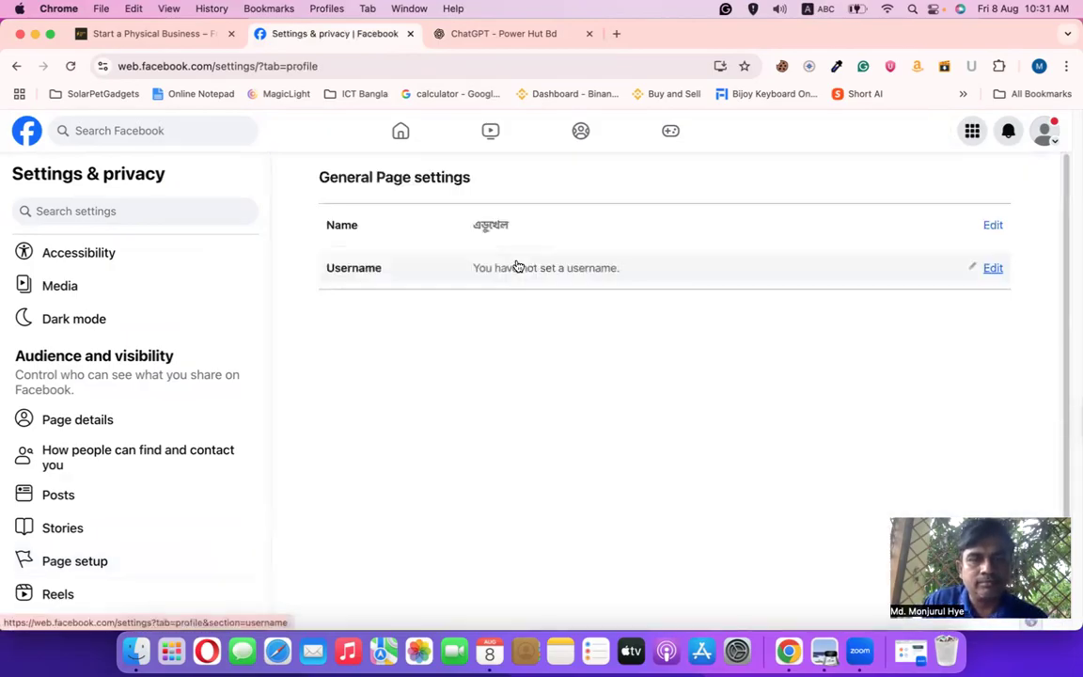
click(992, 271)
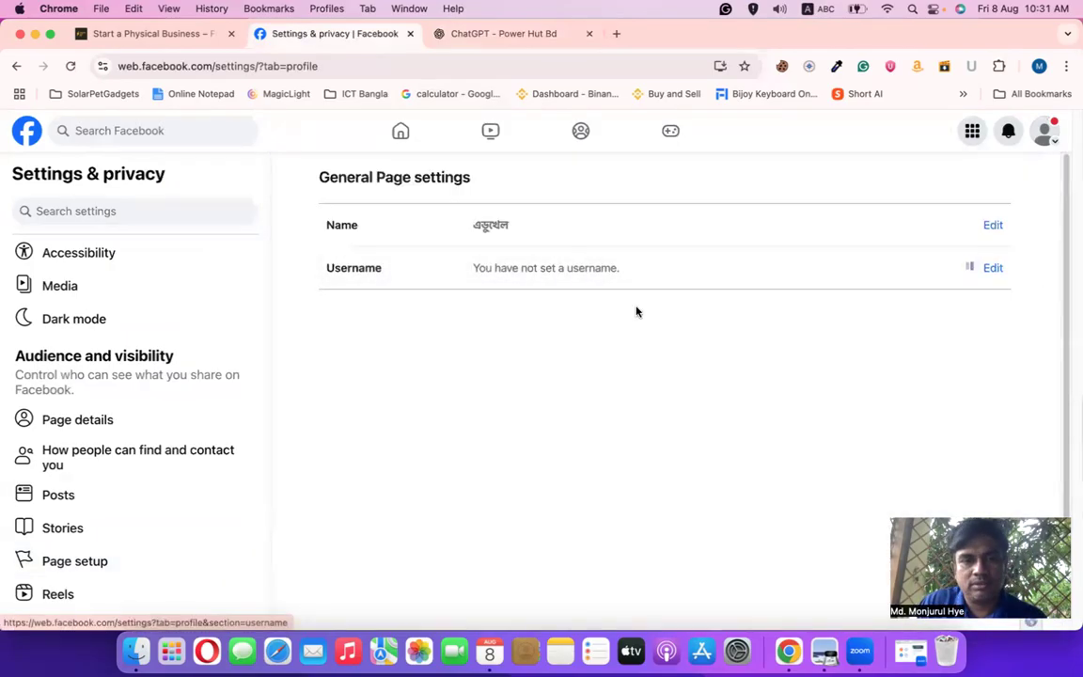
click(609, 338)
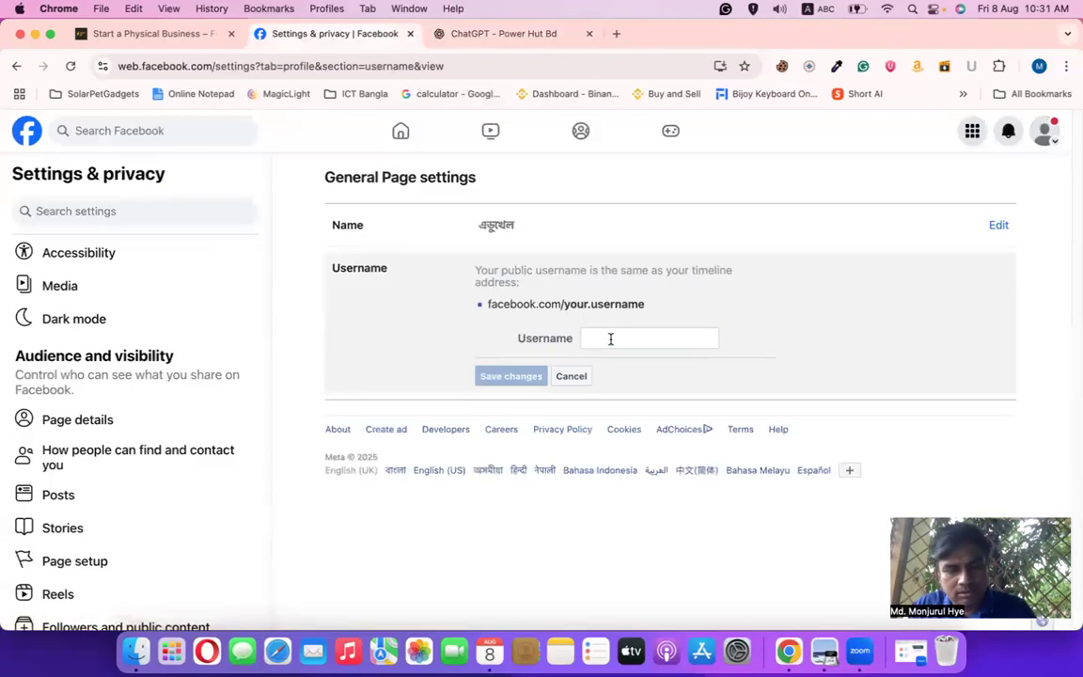
click(610, 339)
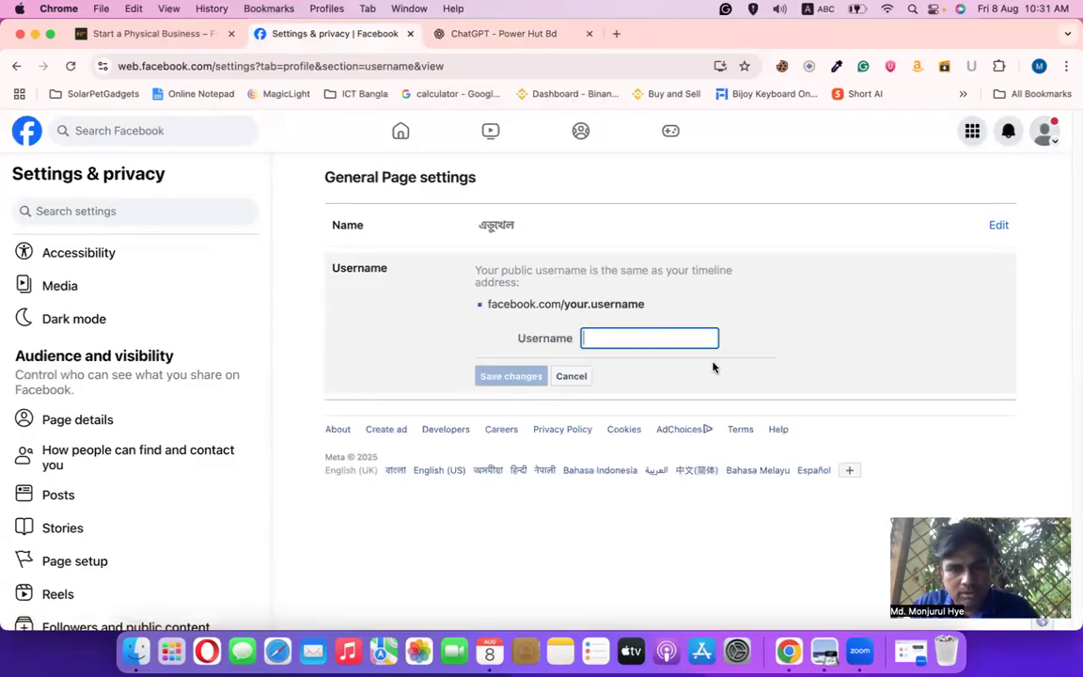
key(super+v)
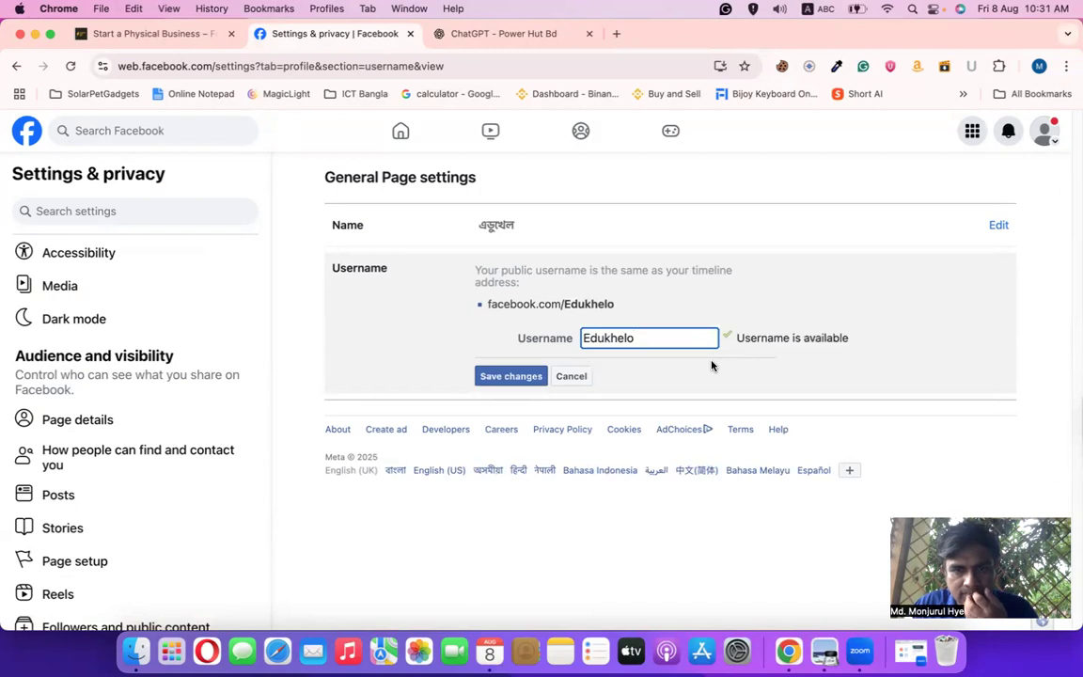
Save Edukhelo as the username, confirming with the account password
click(504, 376)
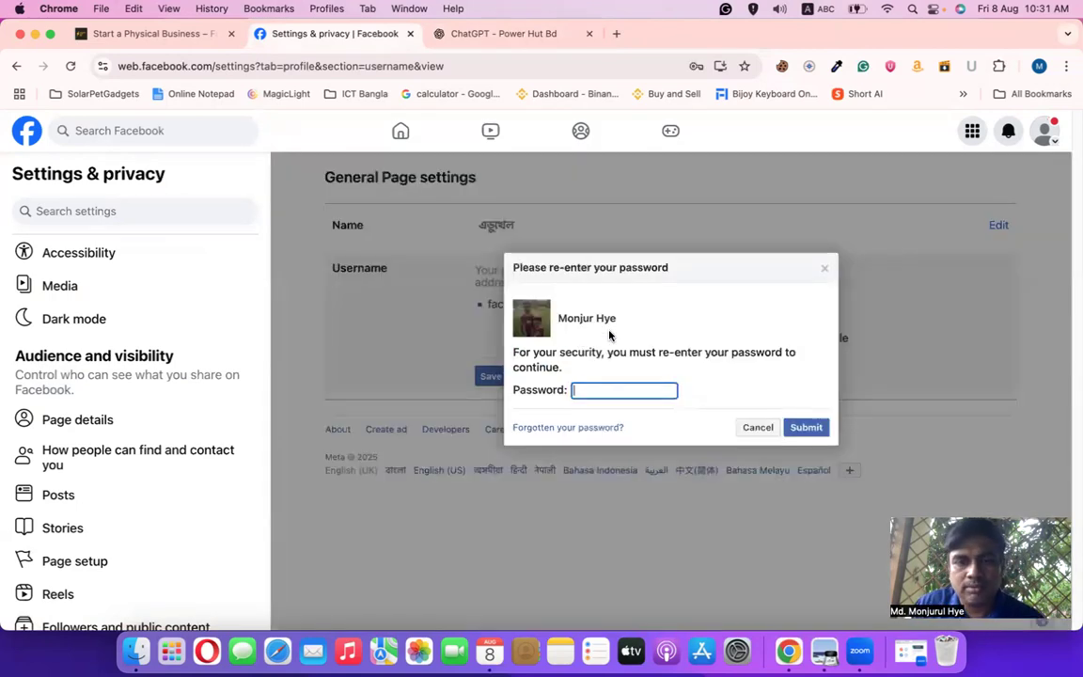
text(•)
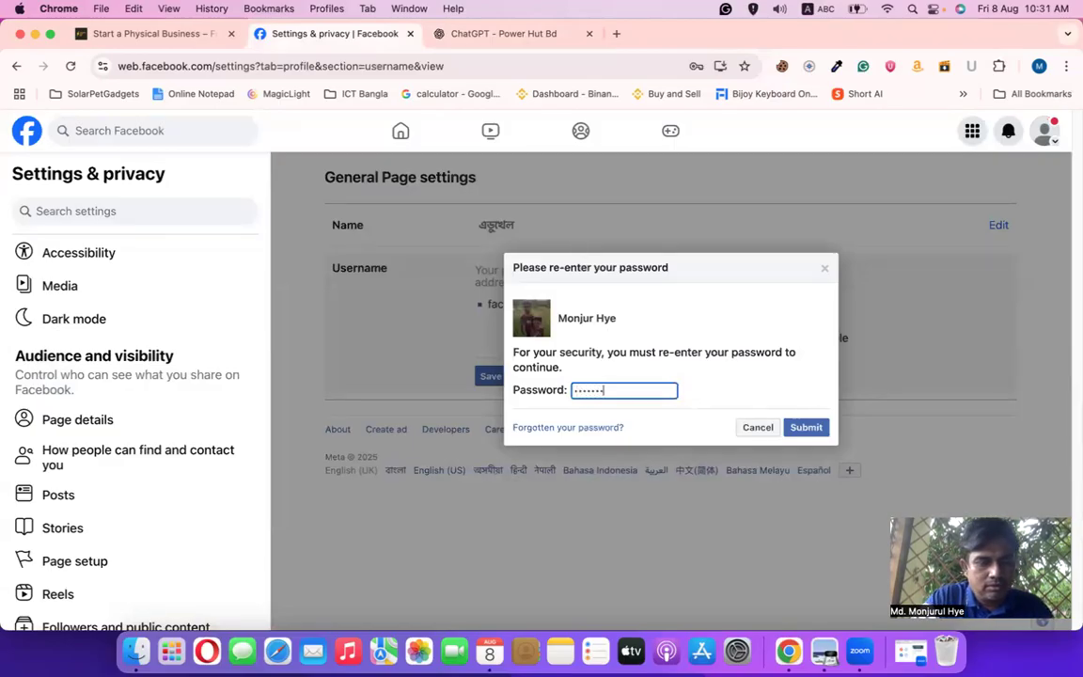
text(•••••••••••••)
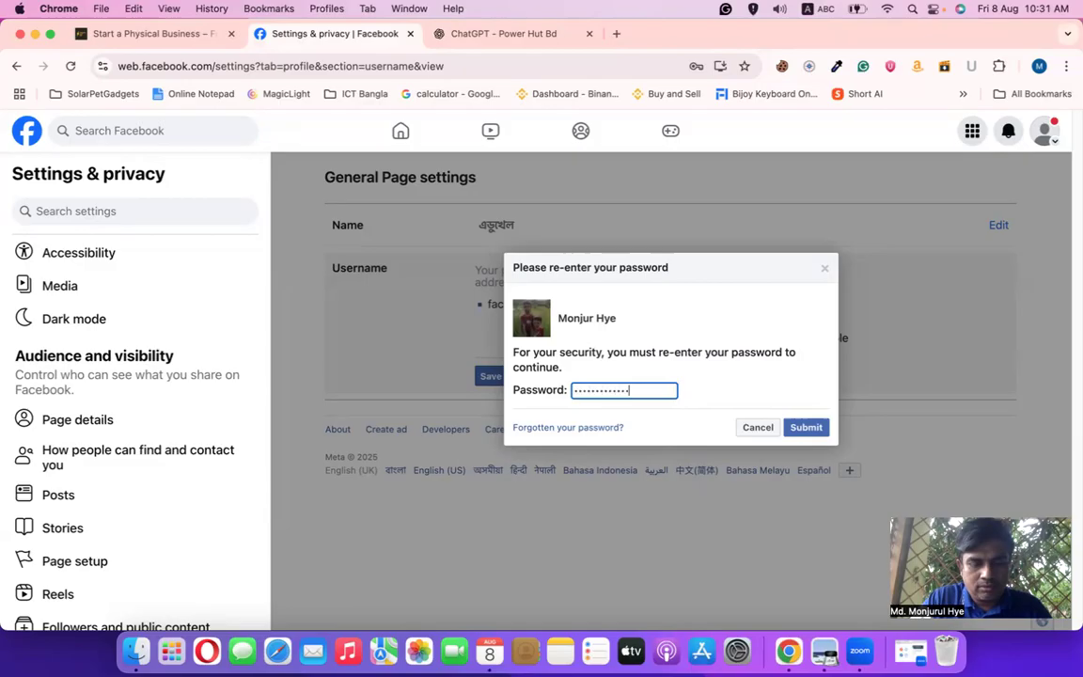
click(800, 434)
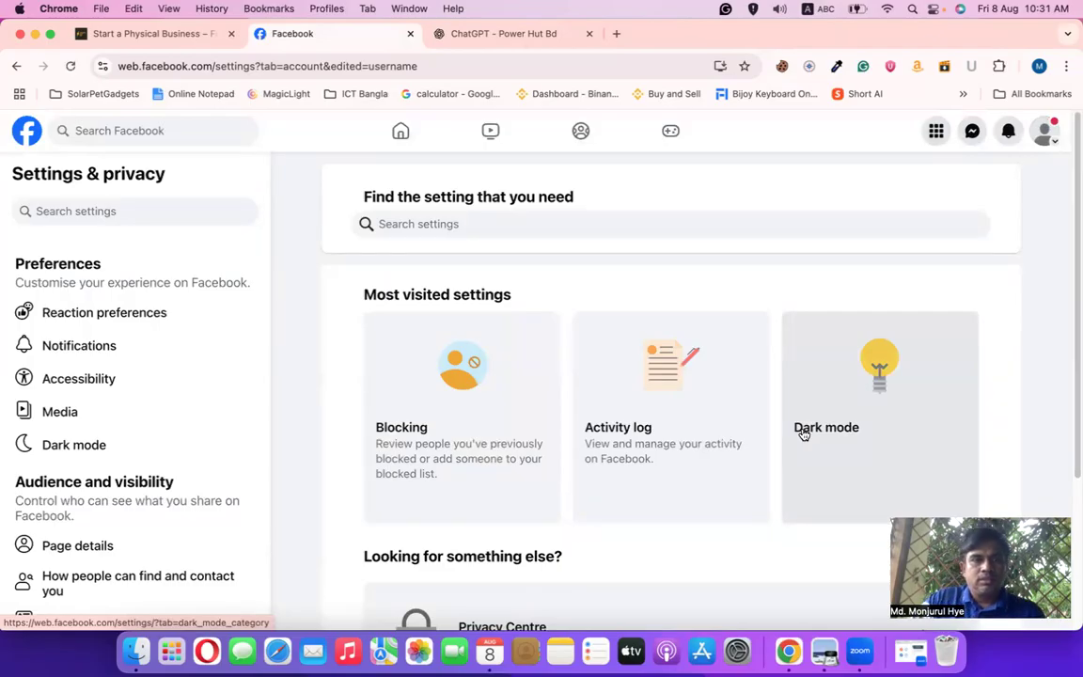
Open the Edukhelo Page from the Facebook sidebar, then go back to ChatGPT
click(34, 142)
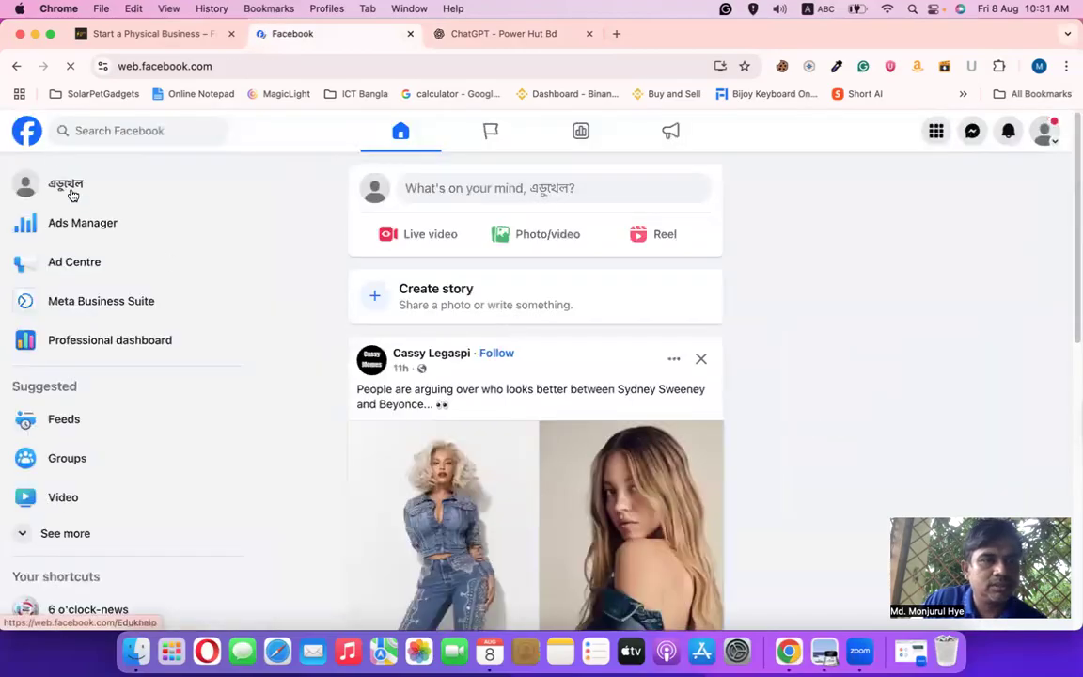
click(72, 194)
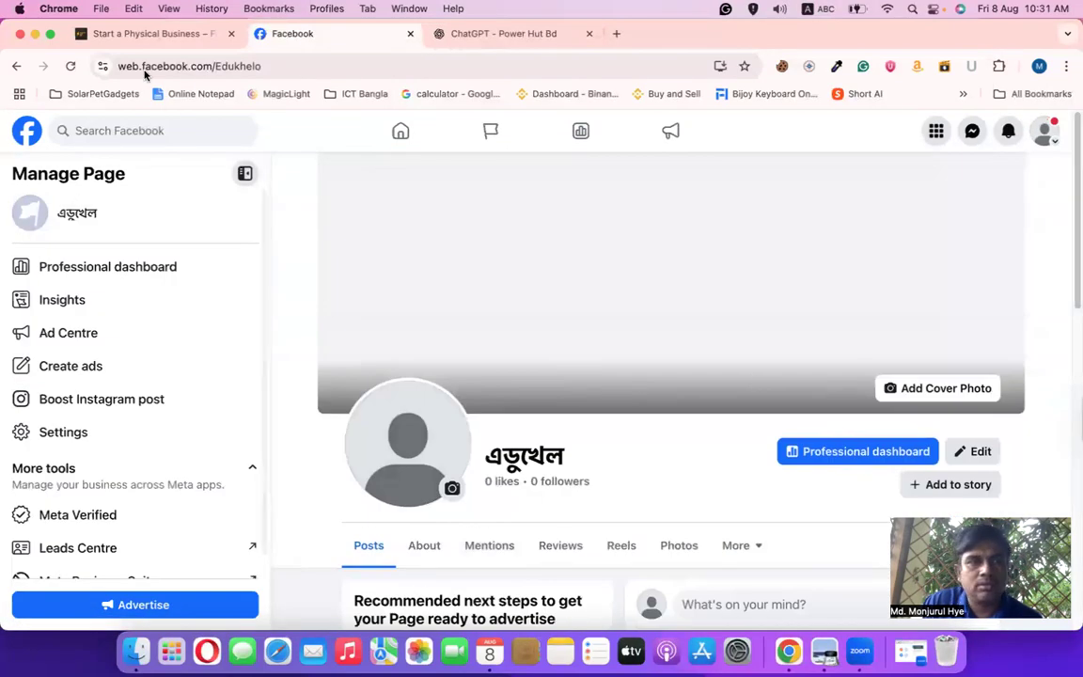
click(150, 33)
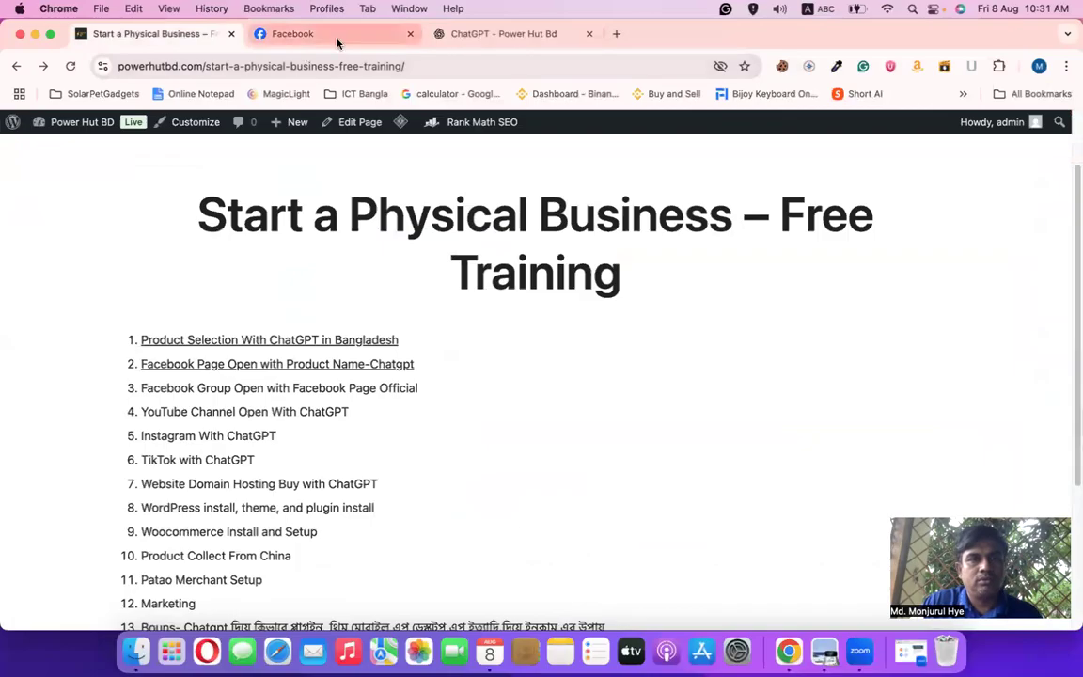
click(331, 36)
scroll(491, 445, down, 5)
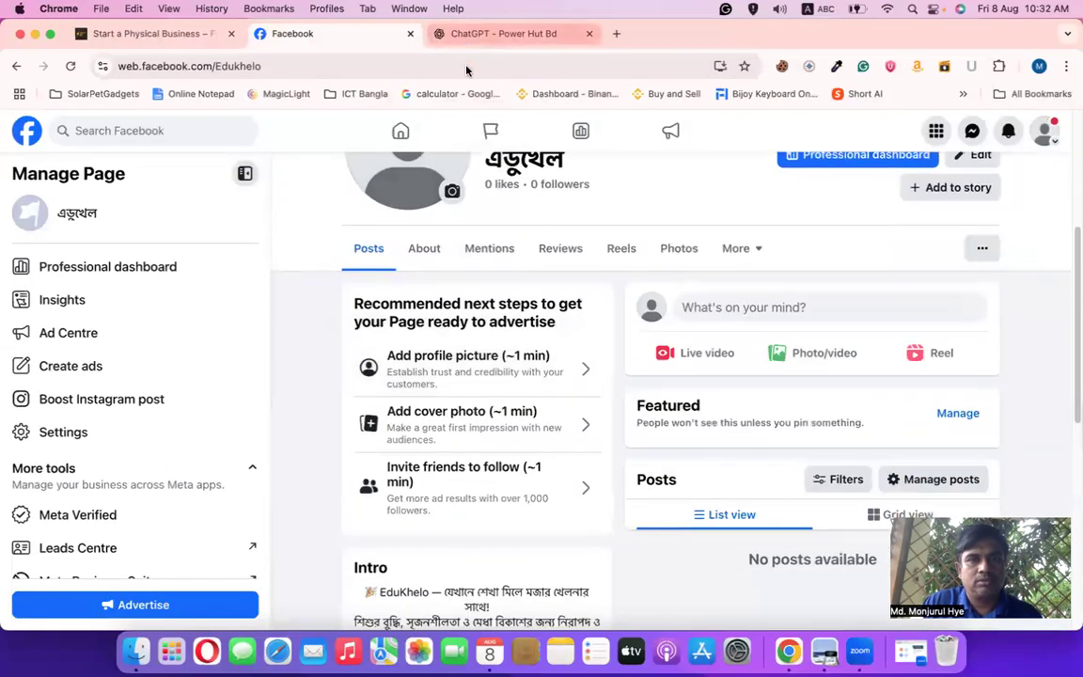
click(470, 34)
scroll(415, 507, down, 2)
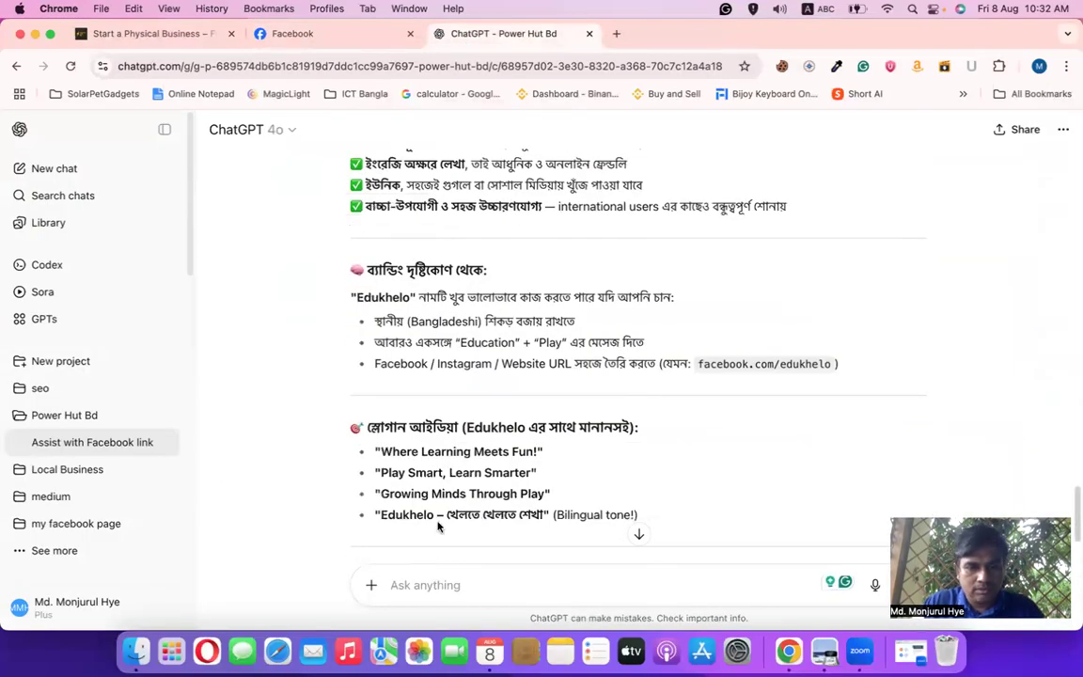
Send ChatGPT the prompt 'Edukhelo er akta cover photo dao' using the copied name
drag(438, 515, 379, 517)
click(407, 584)
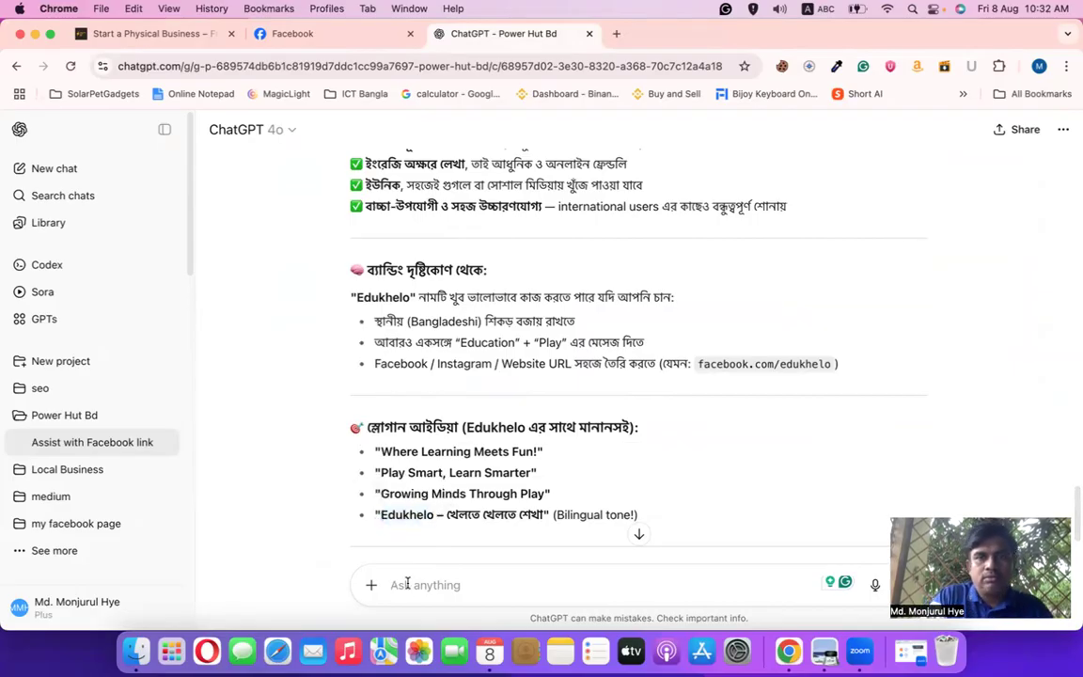
scroll(416, 527, up, 5)
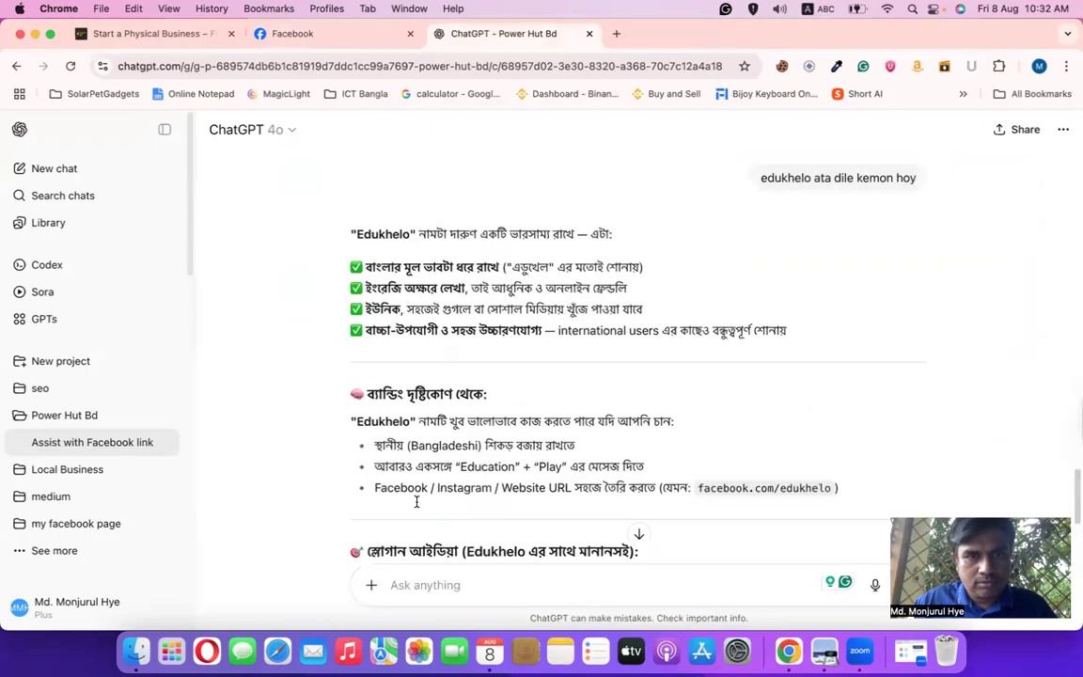
scroll(417, 507, up, 3)
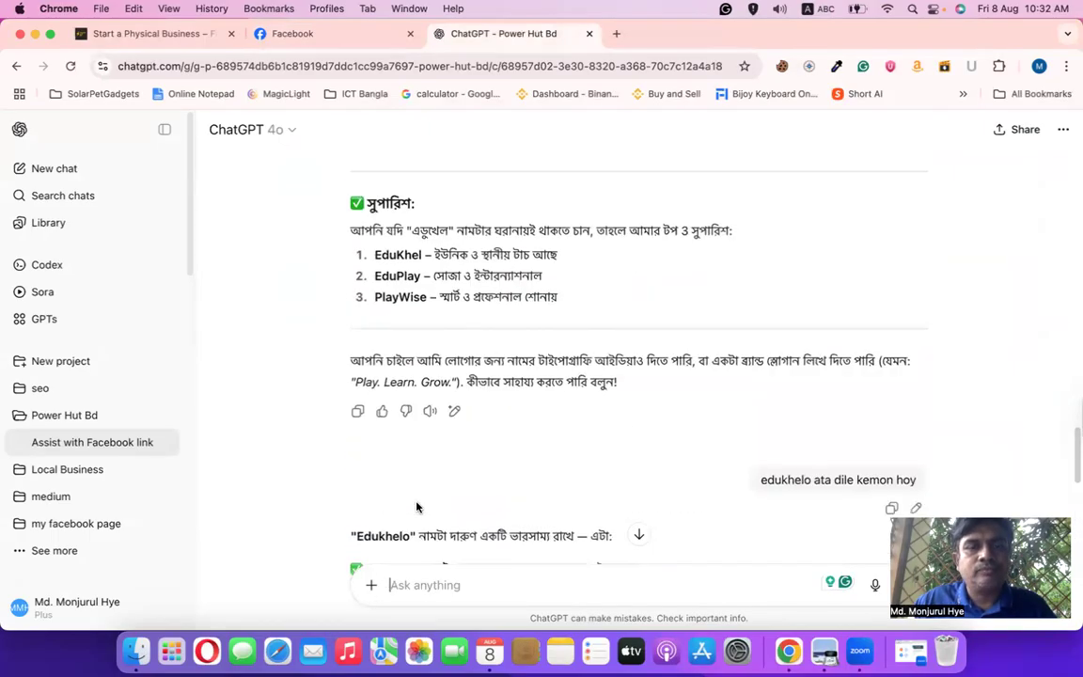
scroll(432, 510, down, 7)
scroll(444, 510, down, 4)
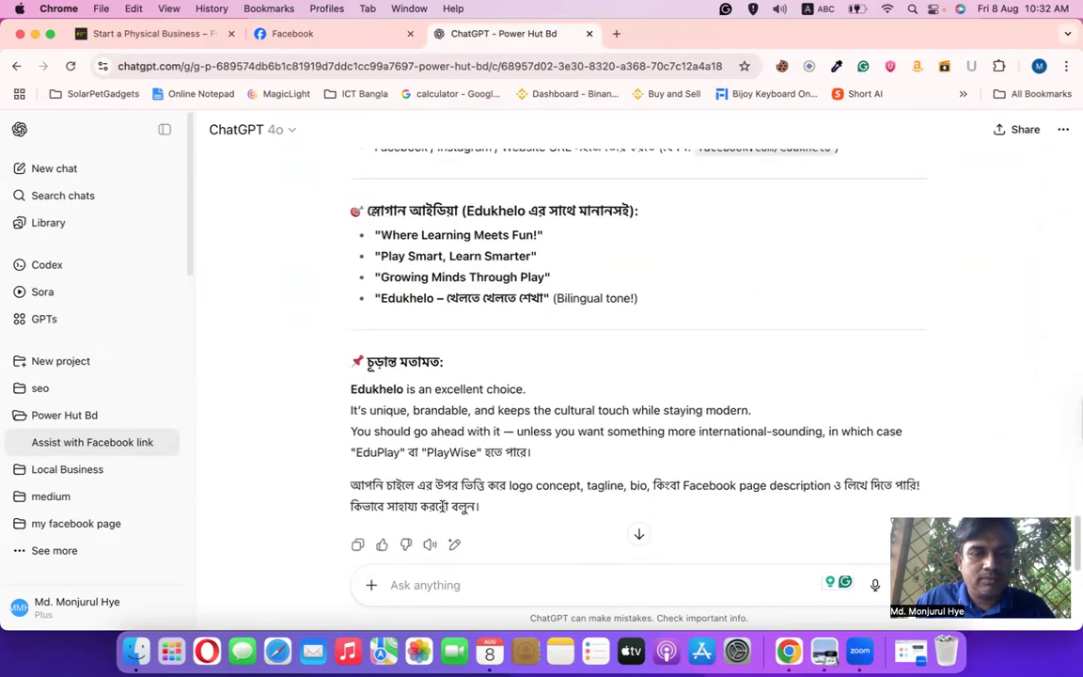
scroll(399, 380, down, 2)
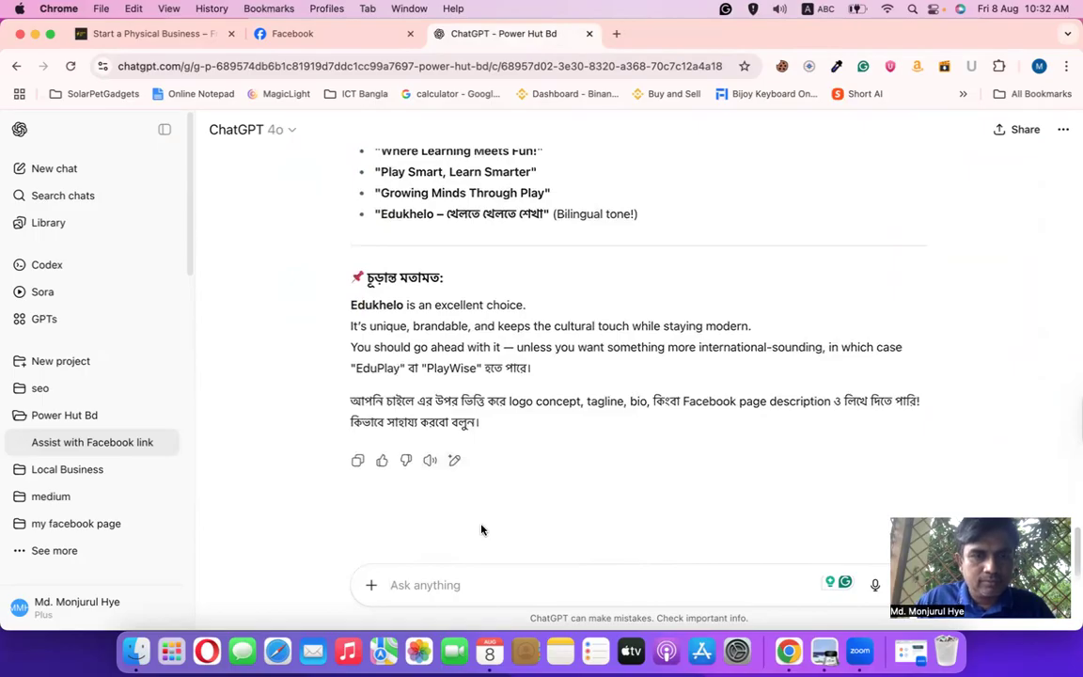
drag(403, 312, 308, 307)
key(super+c)
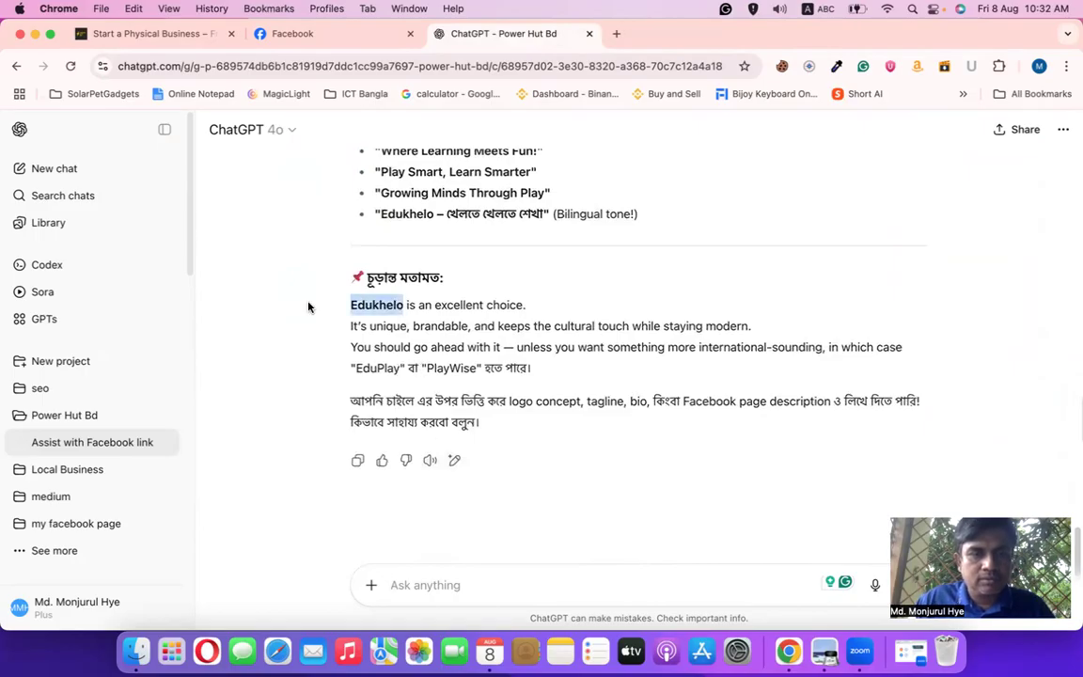
click(415, 584)
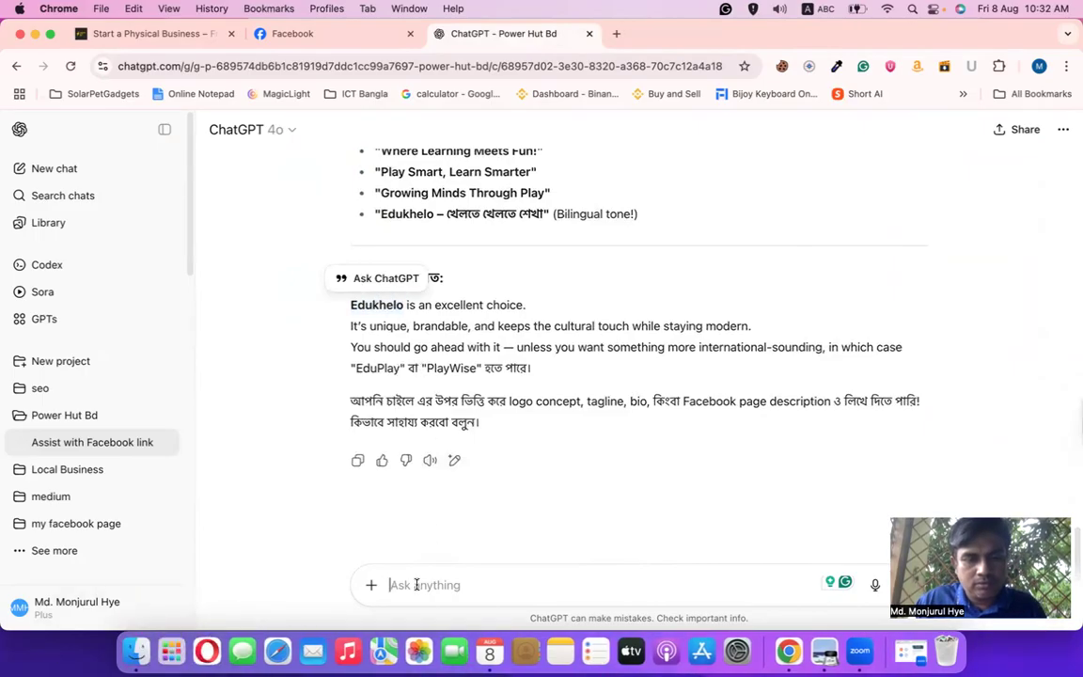
key(super+v)
text(er)
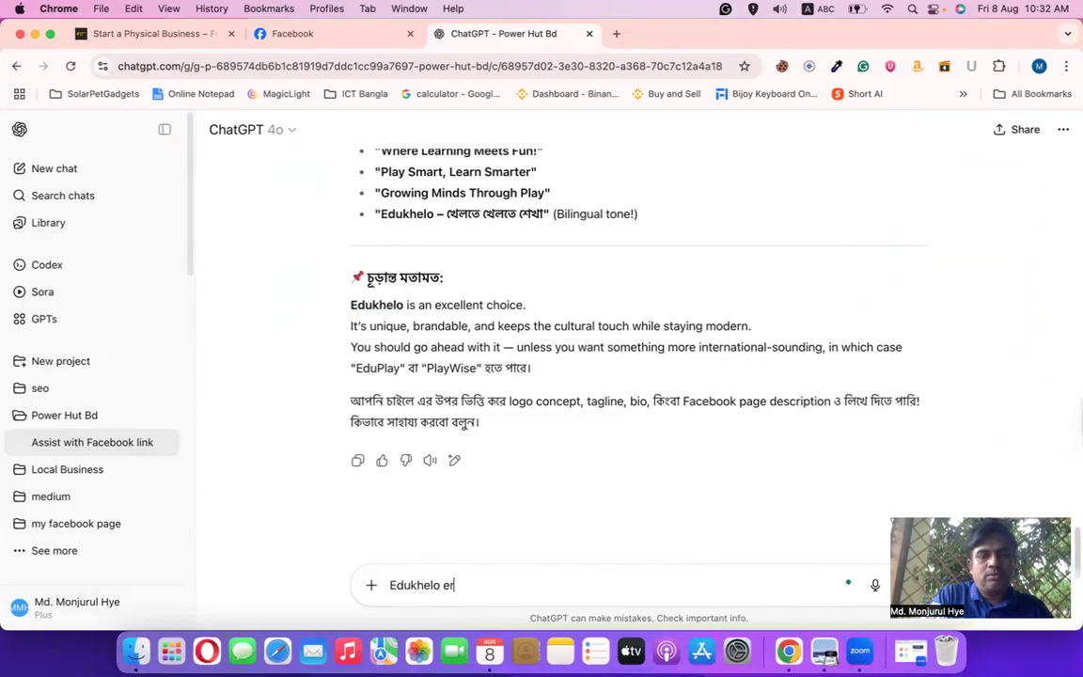
text( akta cover phot)
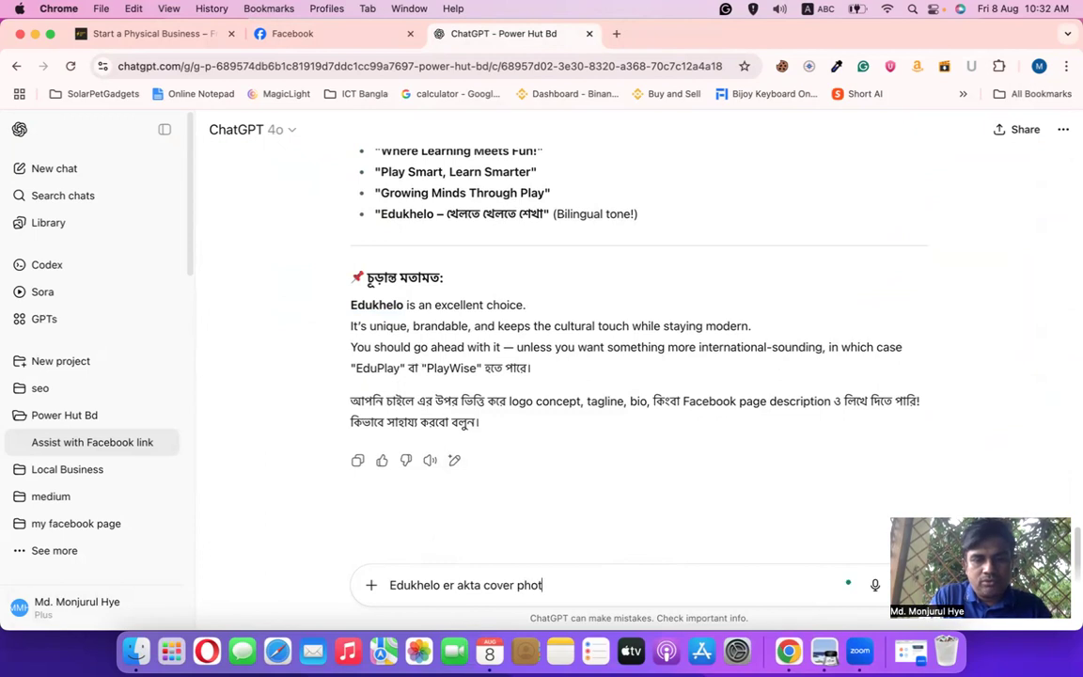
text(o dao)
key(Return)
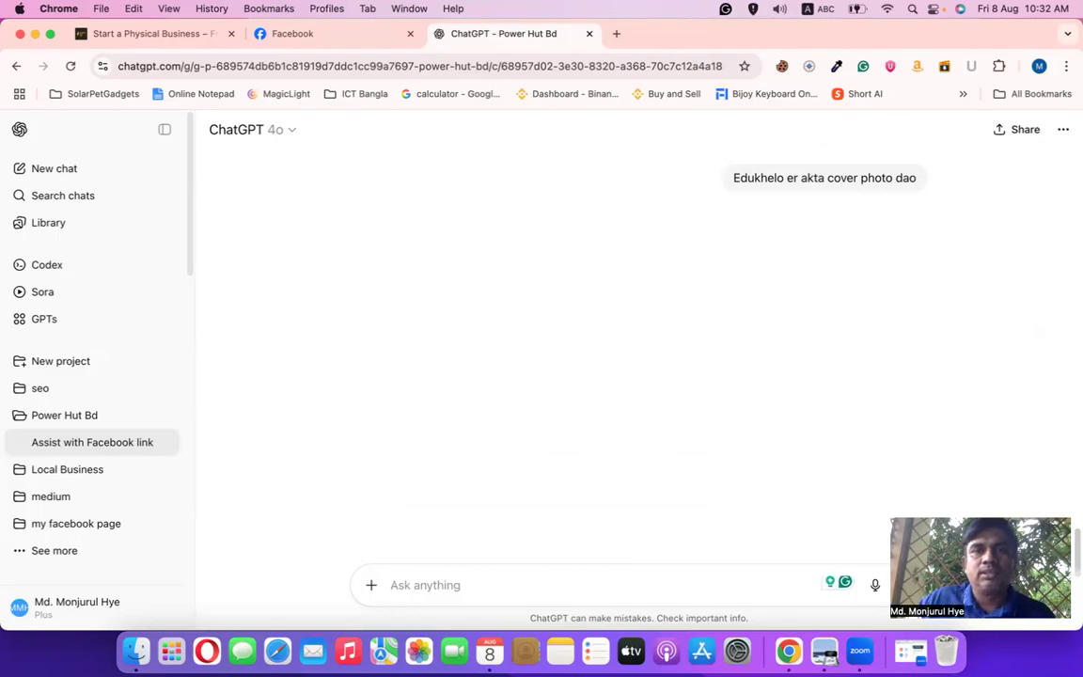
Load Gmail in a new tab and choose 'Add another account' from the account panel
click(616, 34)
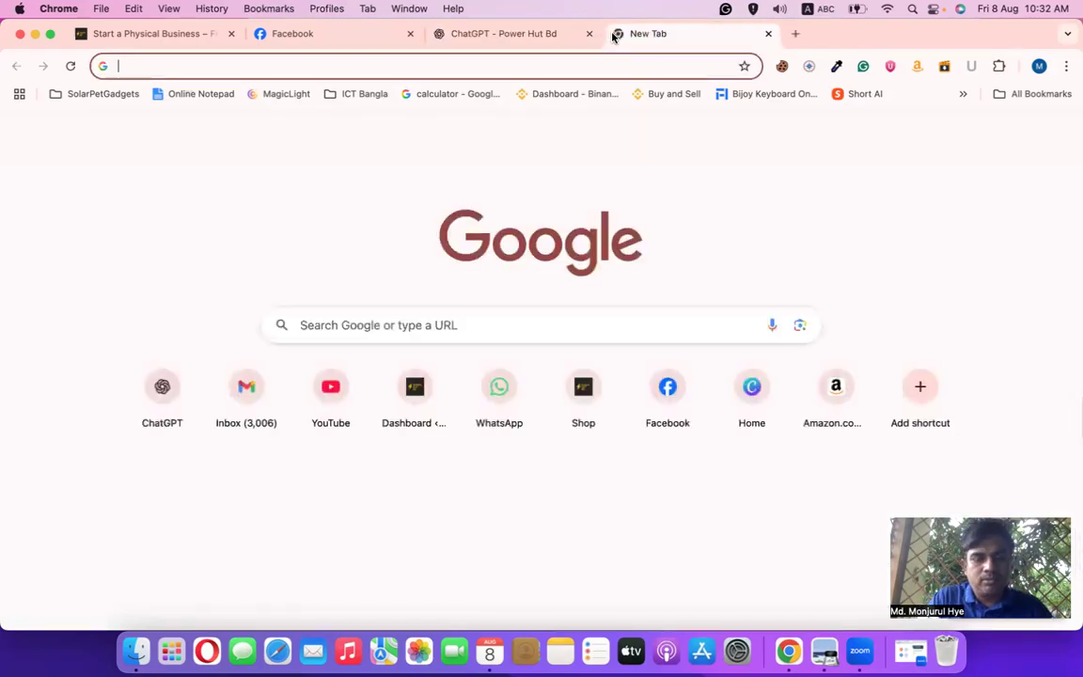
text(gmail)
key(Return)
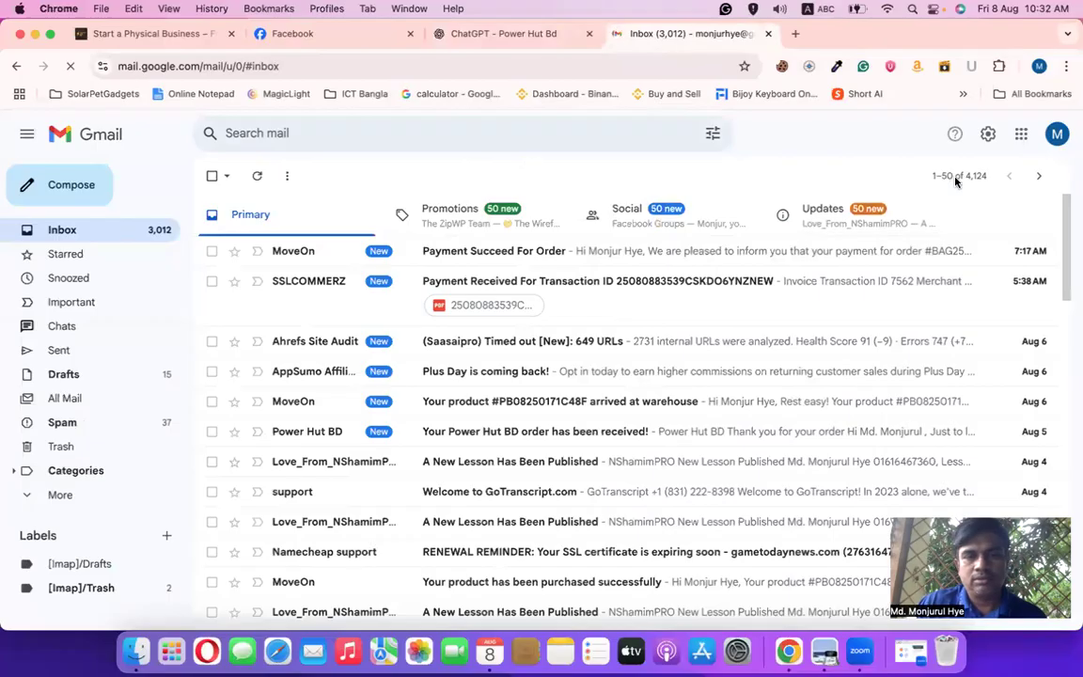
click(1057, 135)
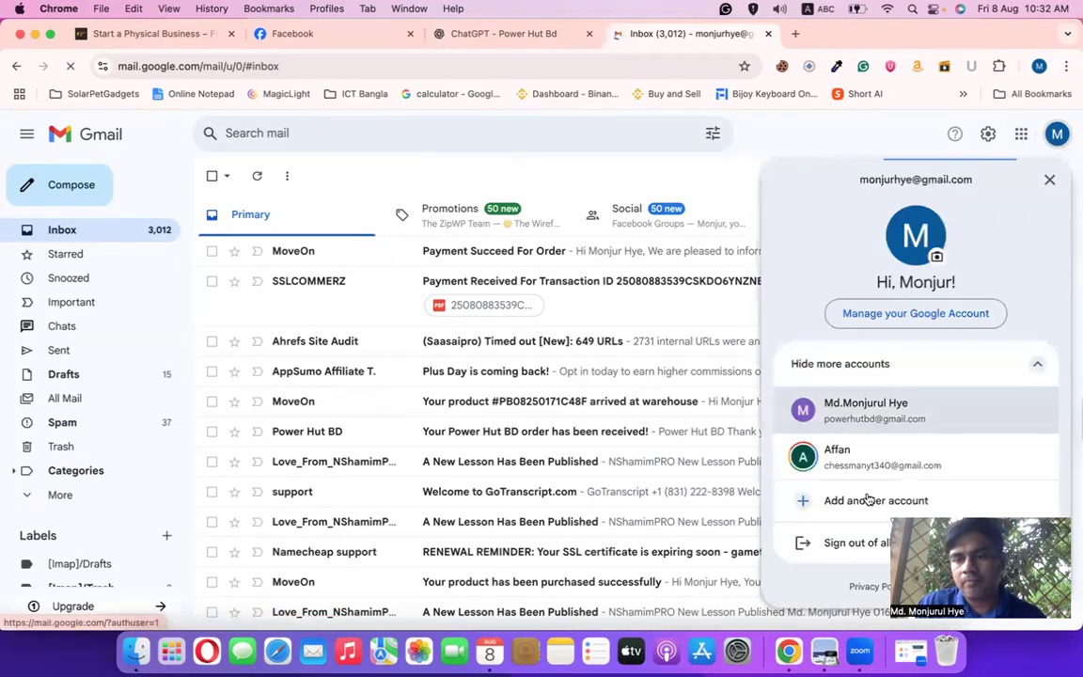
click(865, 499)
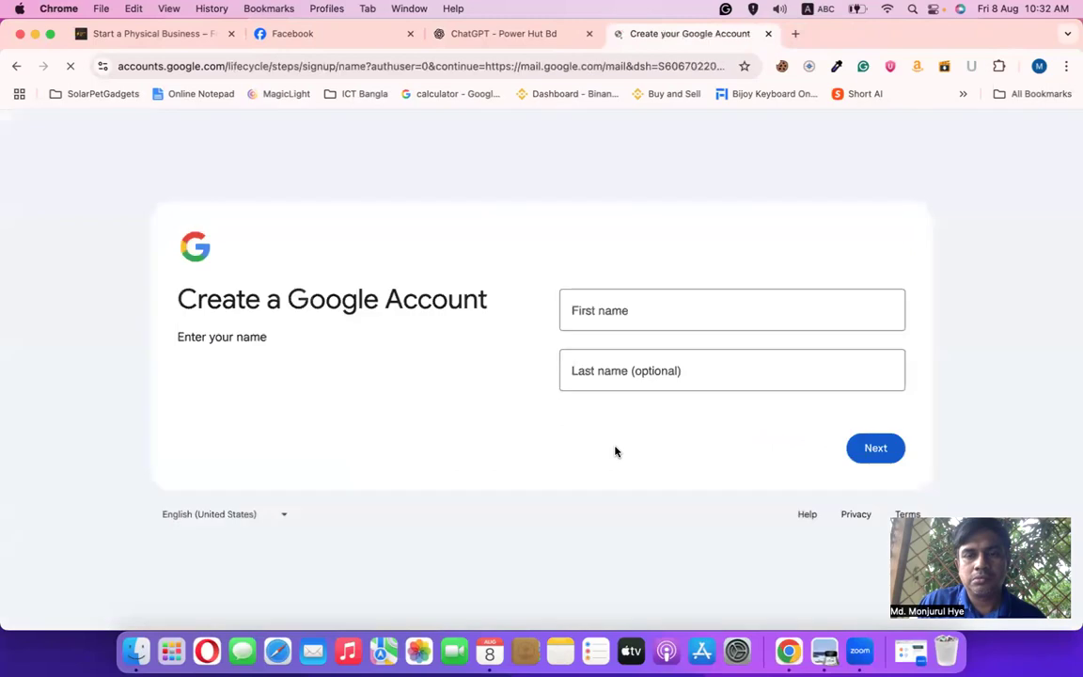
Fill in the first and last name from the autofill suggestions and continue
click(612, 313)
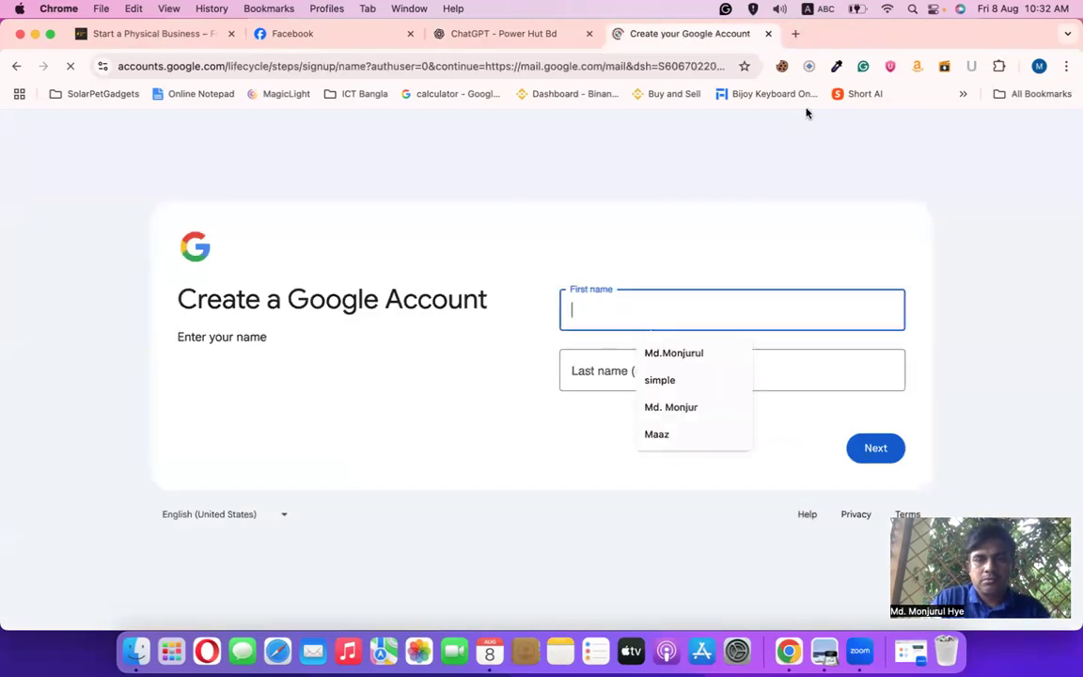
click(658, 355)
click(625, 376)
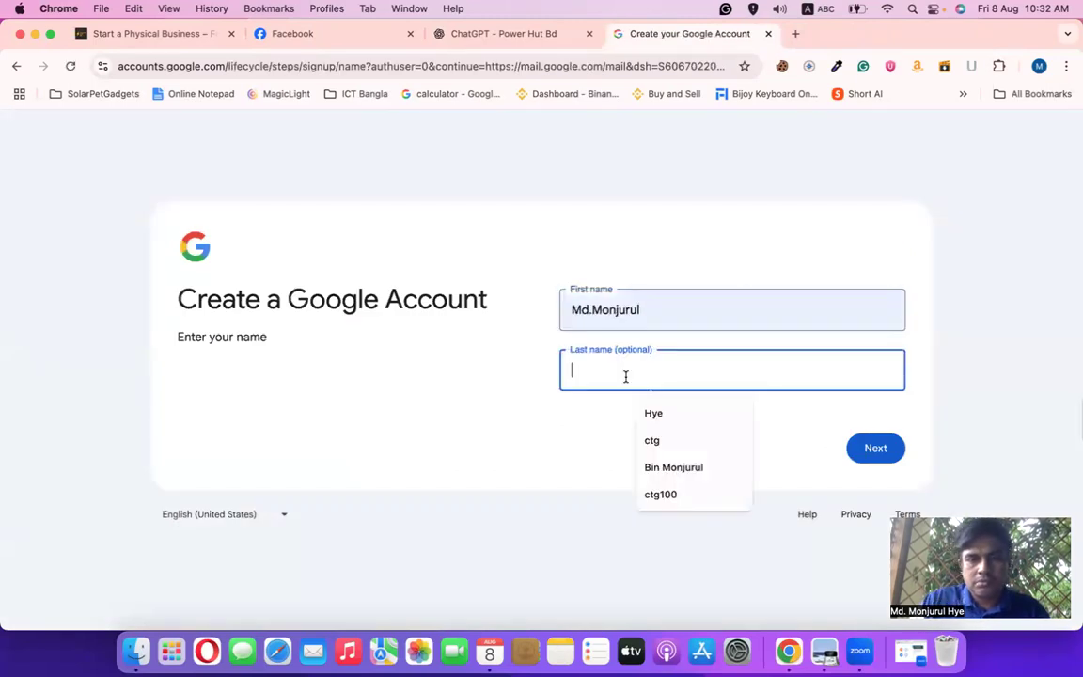
click(649, 414)
click(874, 449)
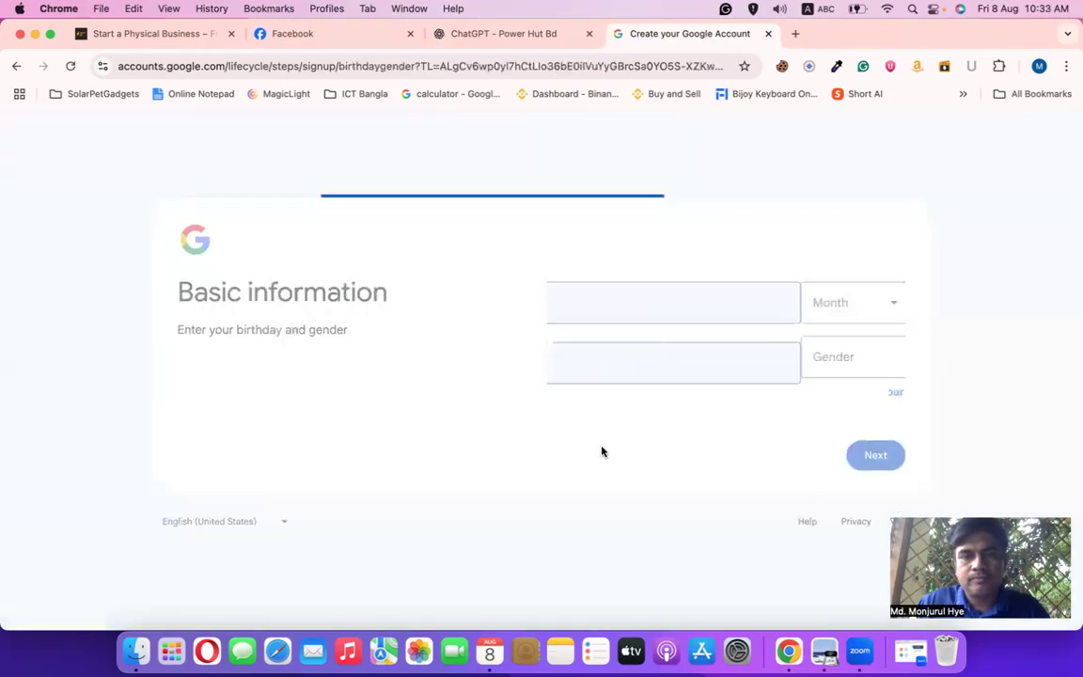
Set the birthday to May 22, 1990 and the gender to Male, then continue
click(610, 325)
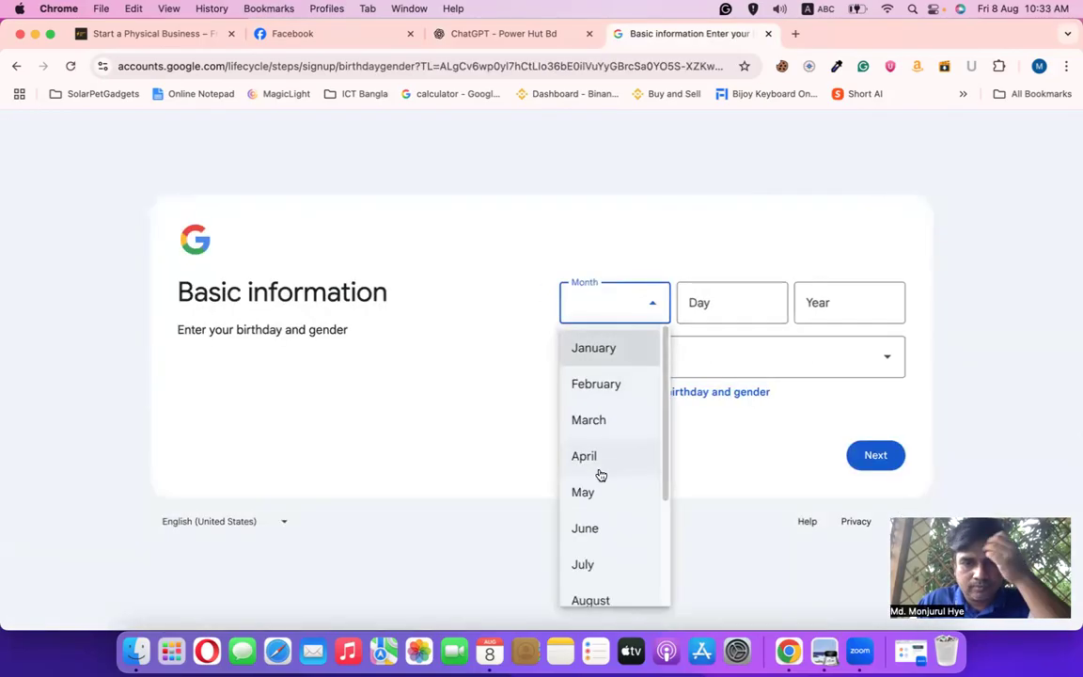
click(591, 491)
click(713, 310)
text(22)
click(809, 301)
text(1990)
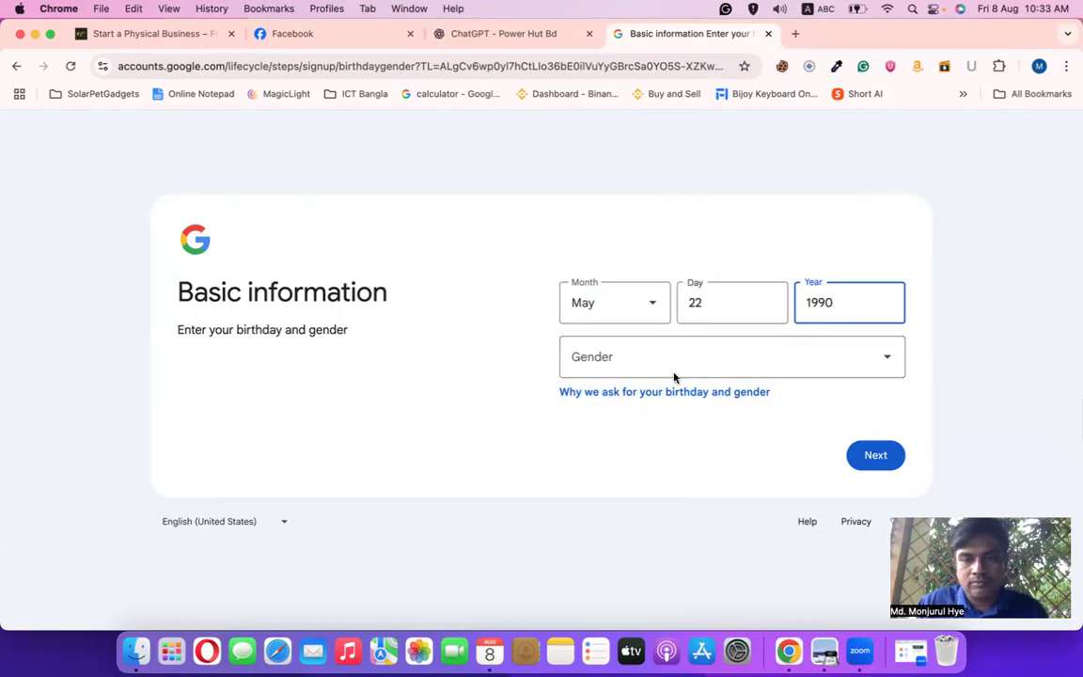
click(658, 369)
click(593, 440)
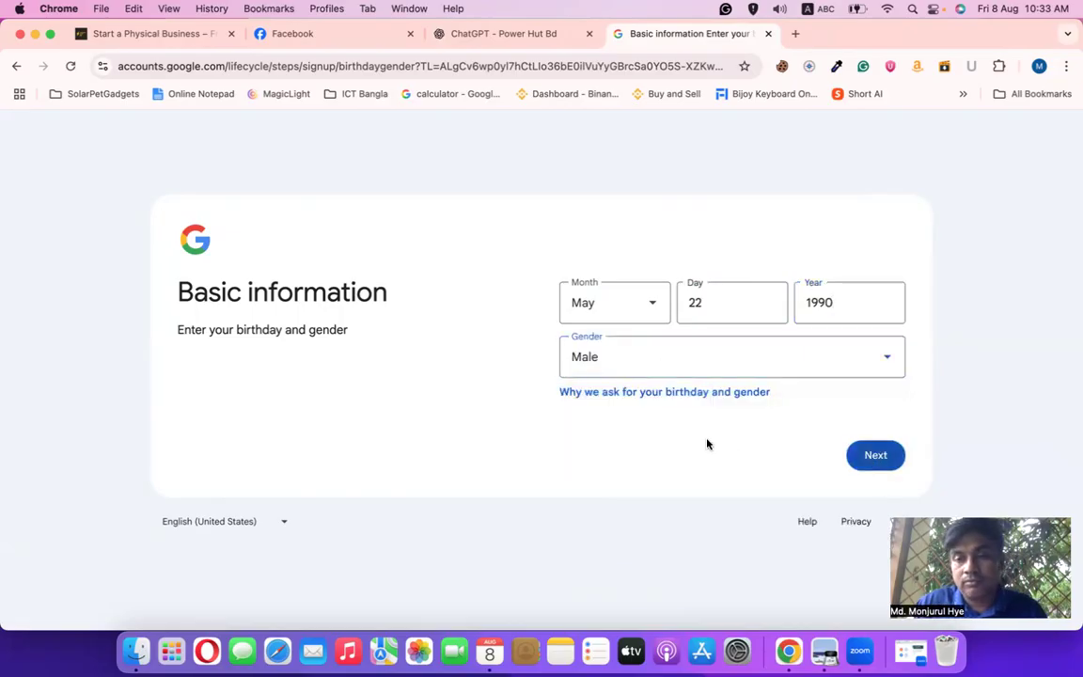
key(Return)
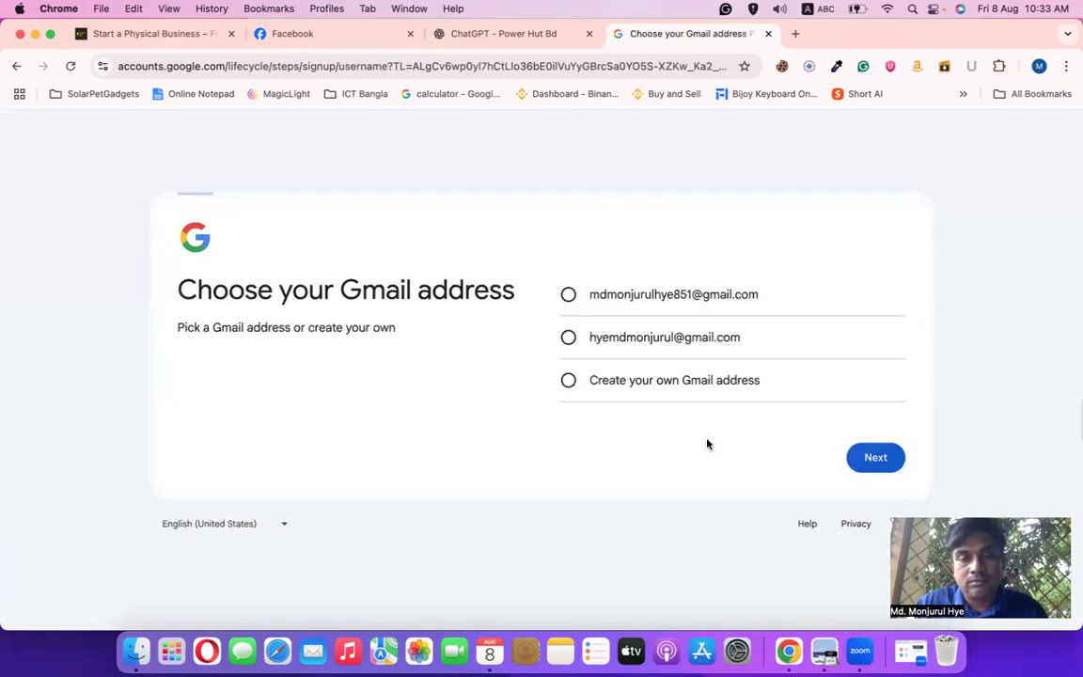
click(613, 390)
text(edu)
key(BackSpace)
key(BackSpace)
key(BackSpace)
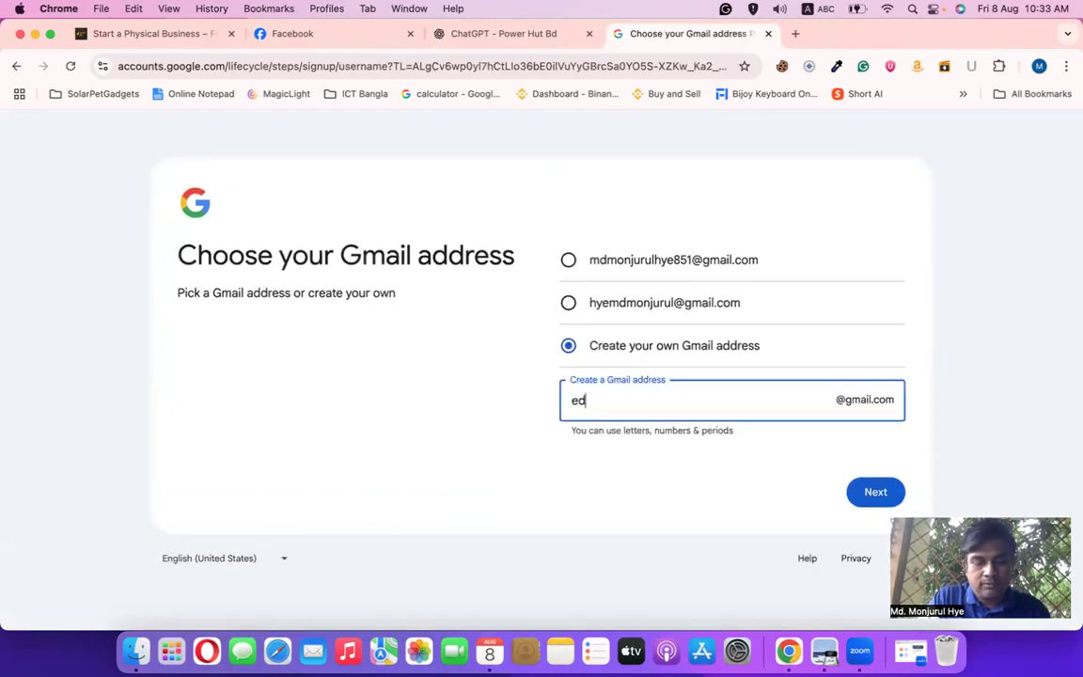
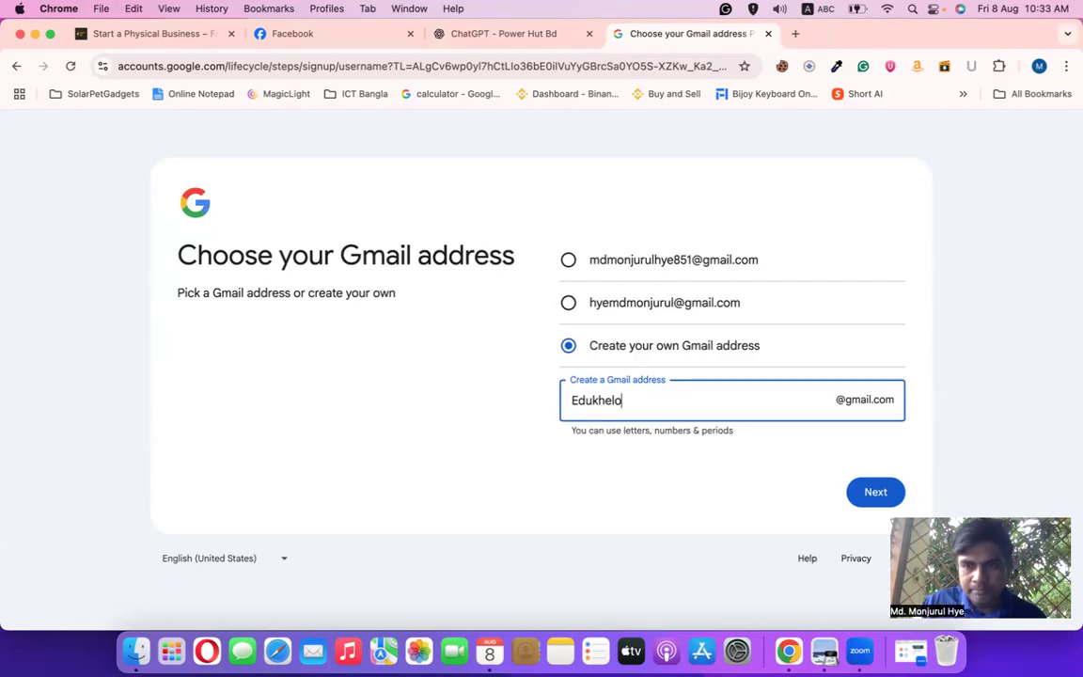
click(875, 492)
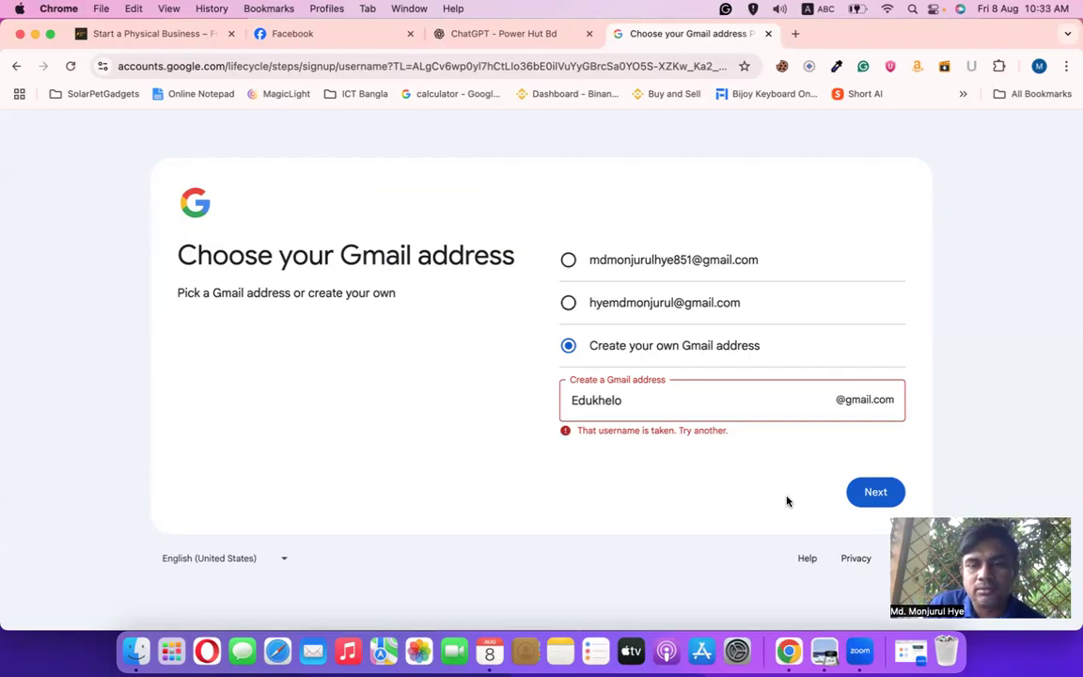
click(655, 399)
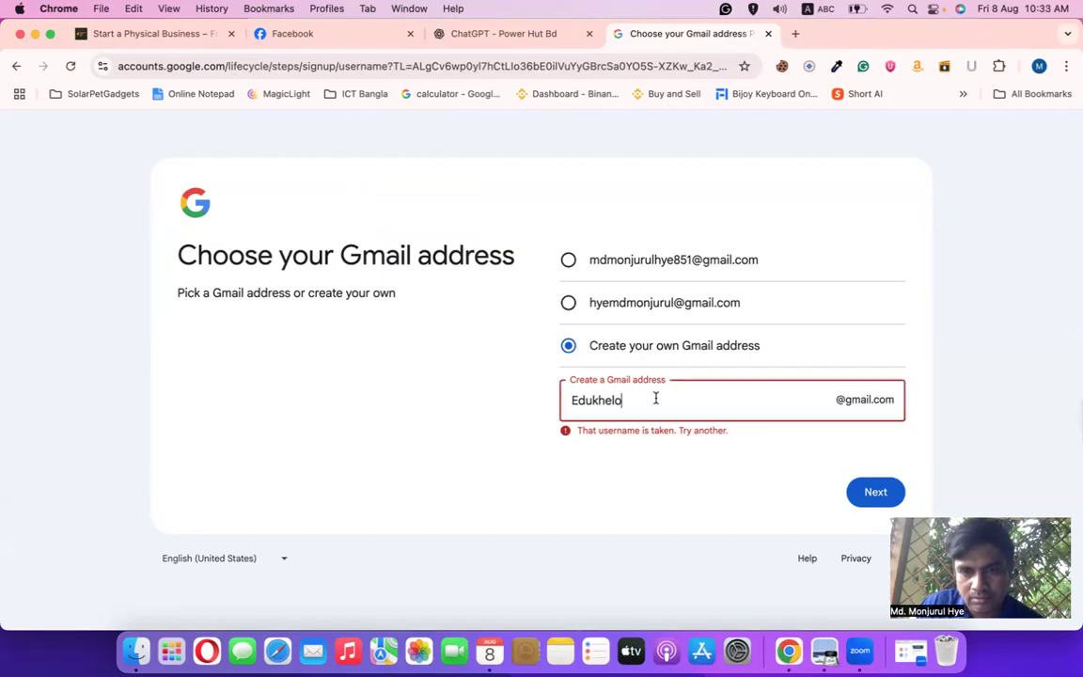
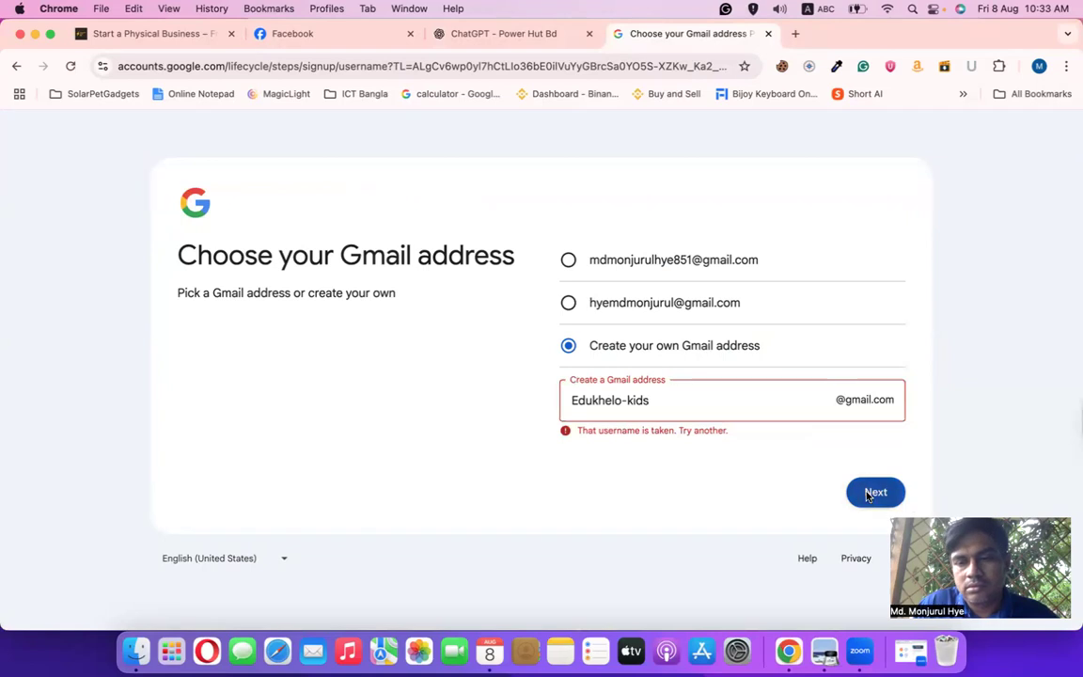
key(Return)
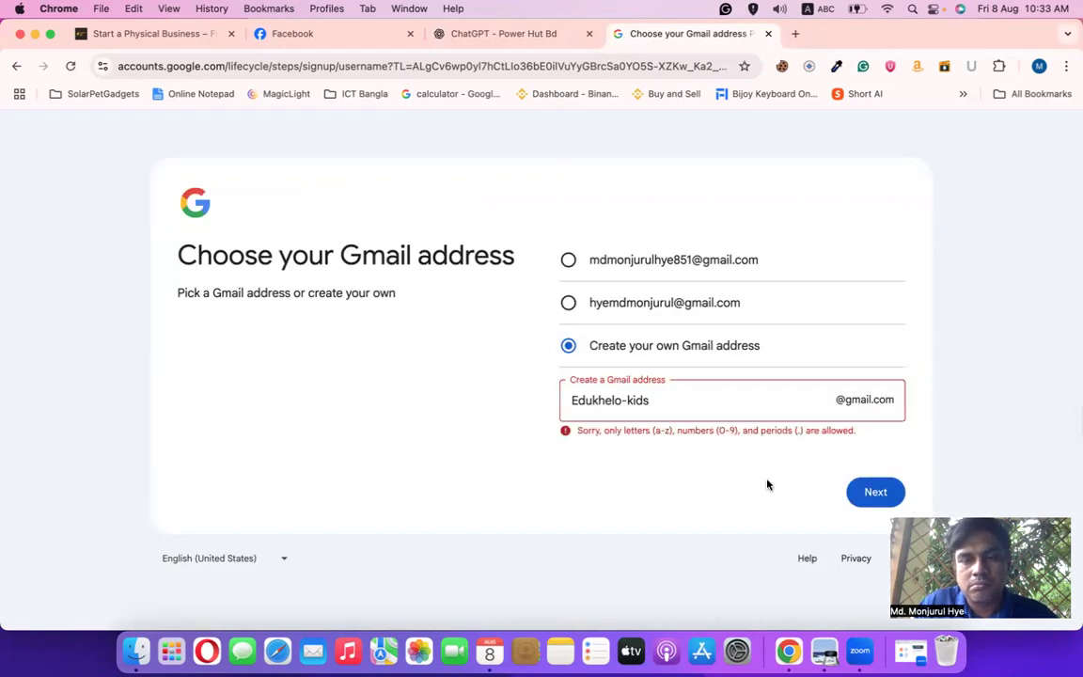
click(626, 401)
key(BackSpace)
text(.)
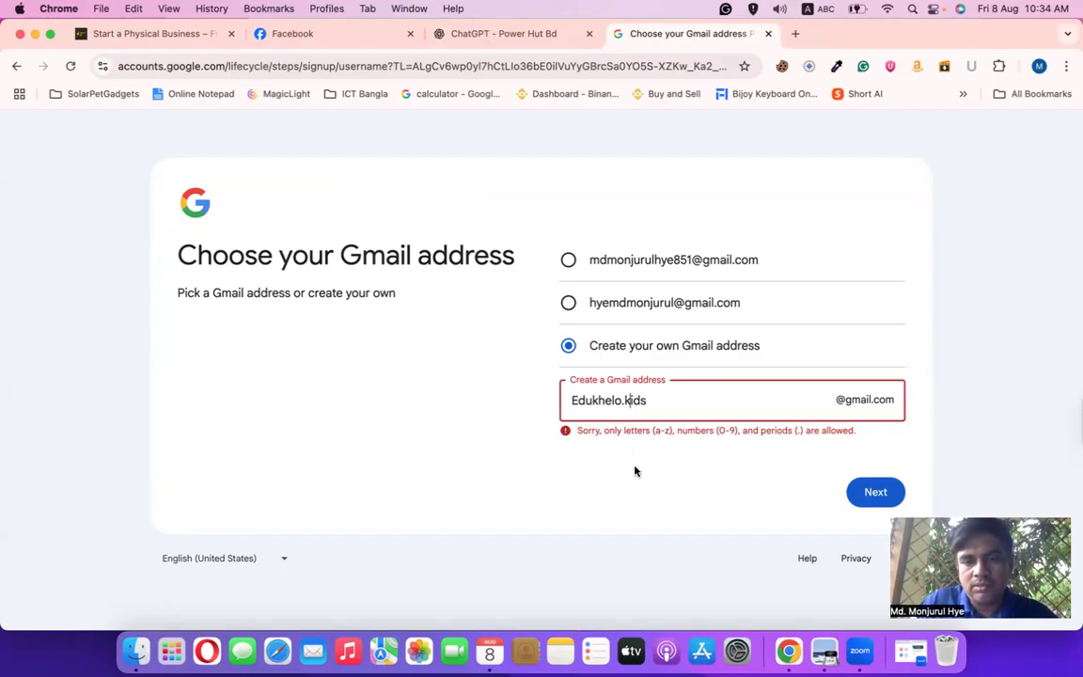
click(625, 401)
key(BackSpace)
text(k)
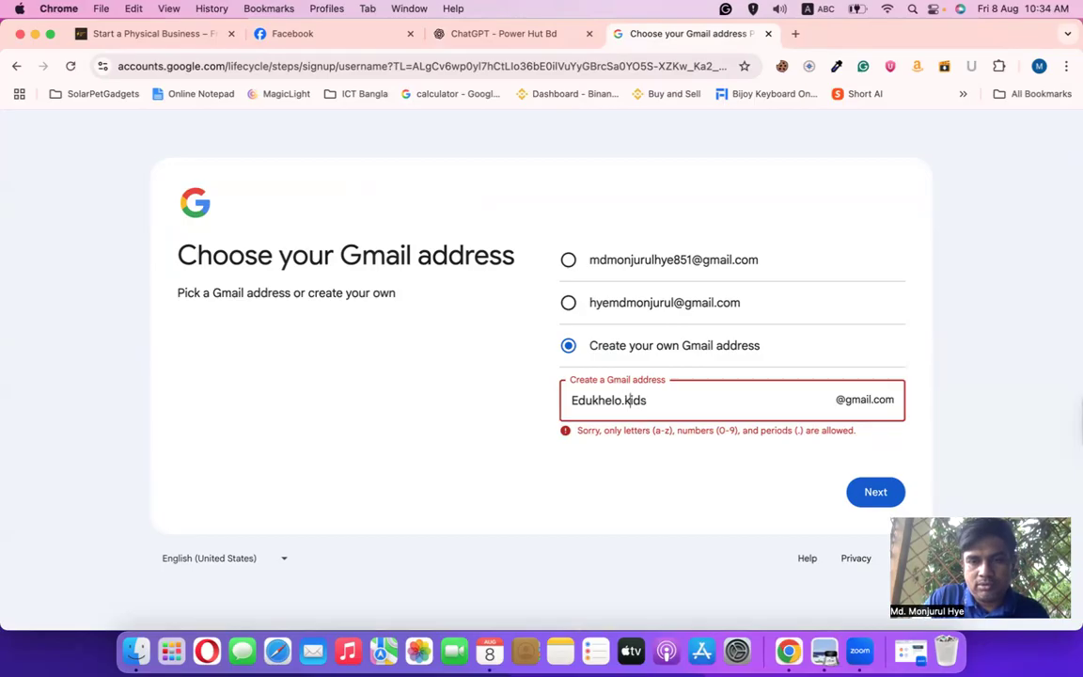
click(576, 400)
key(BackSpace)
text(e)
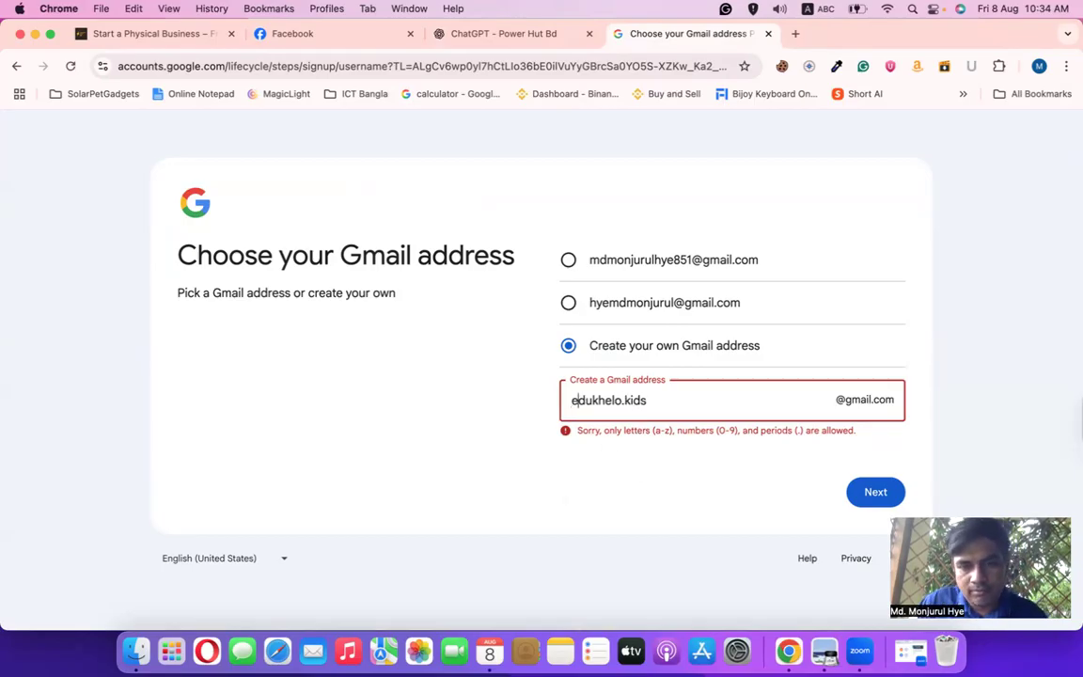
click(875, 492)
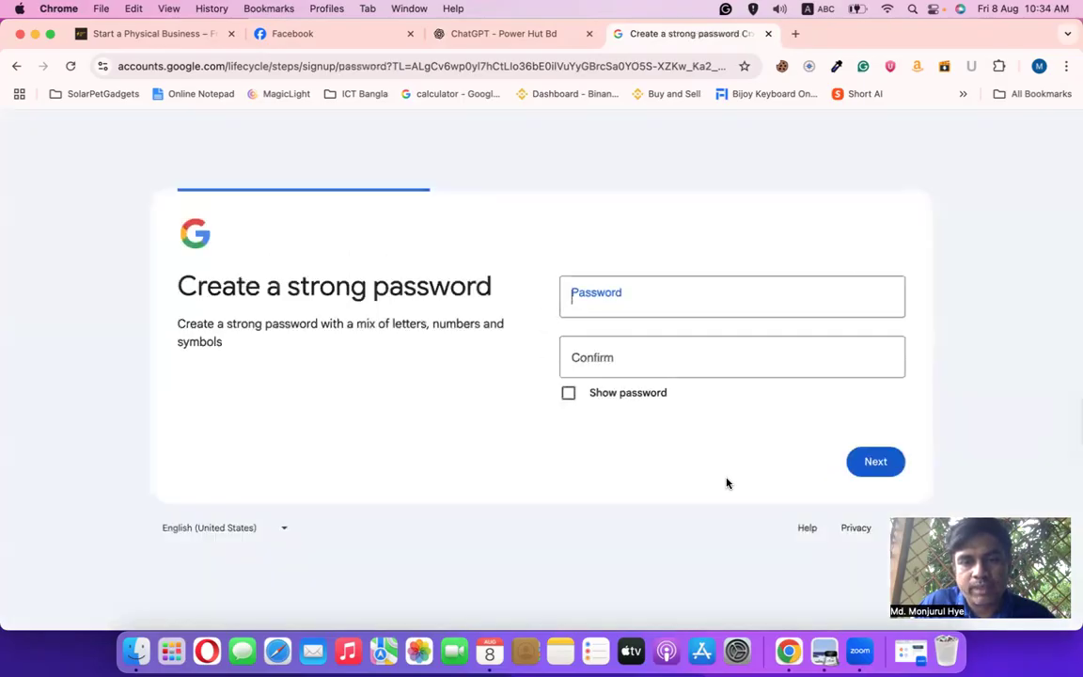
Enter the account password, retype it in the confirmation field, and submit
text(•)
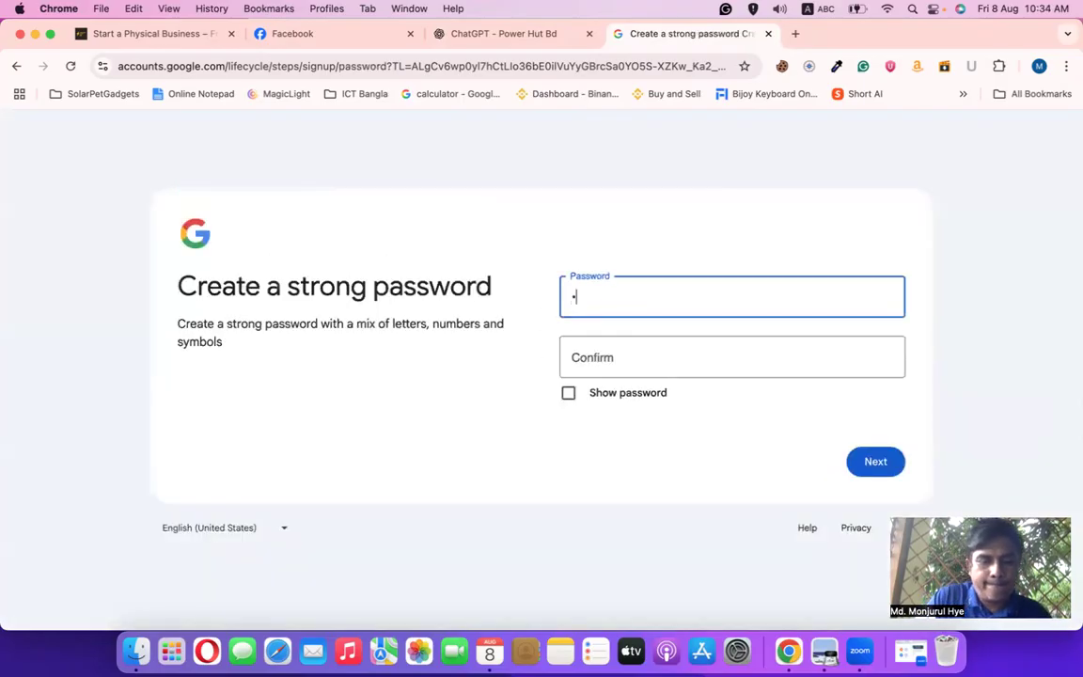
text(•••)
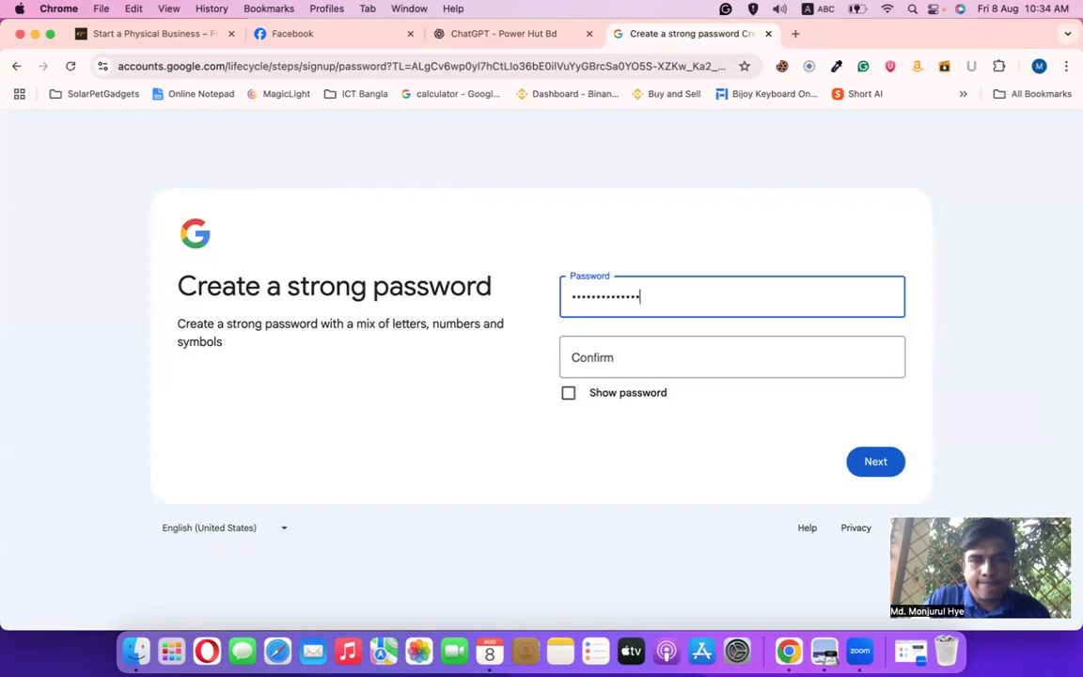
click(673, 373)
text(•)
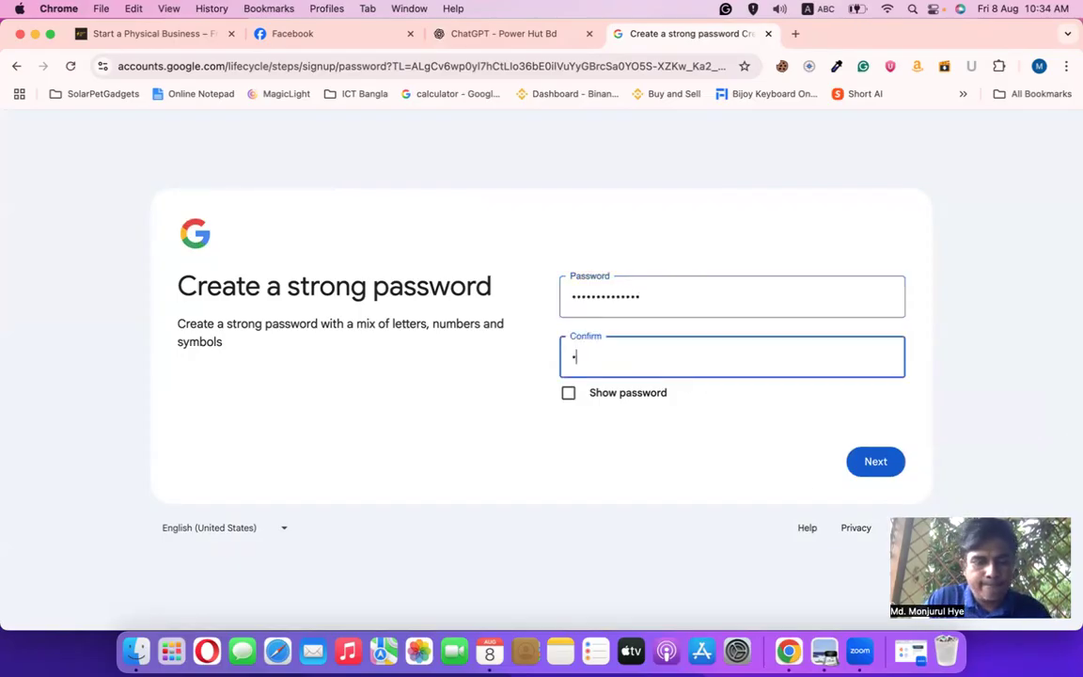
text(••••)
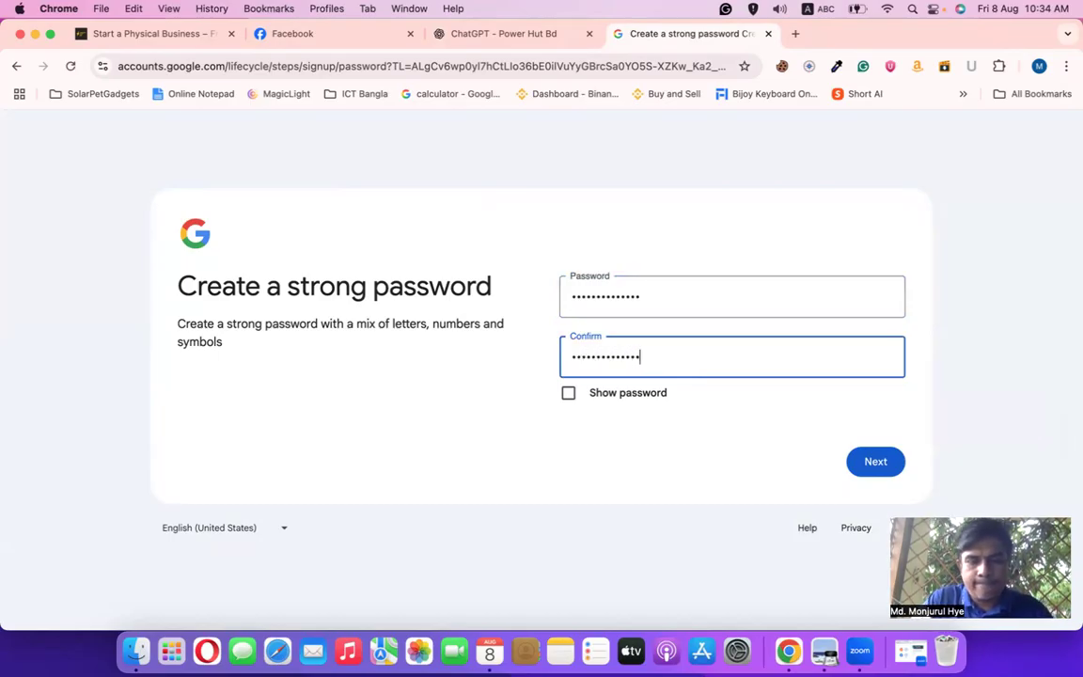
click(870, 460)
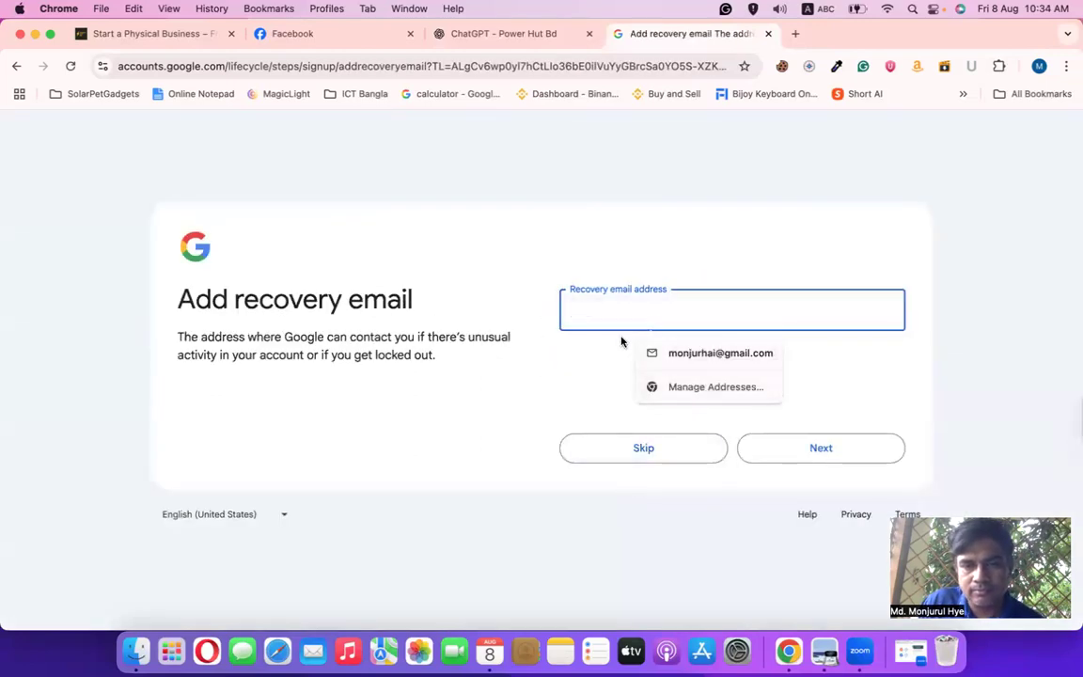
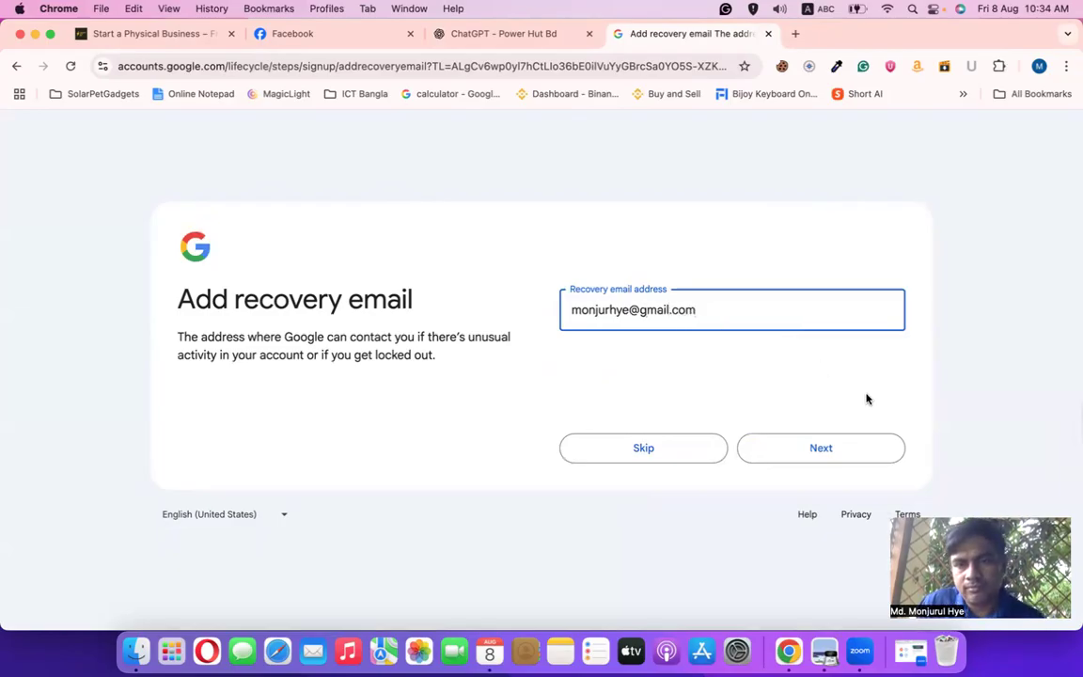
Add a recovery email address, accept the reviewed account details, and scroll to the terms
click(840, 452)
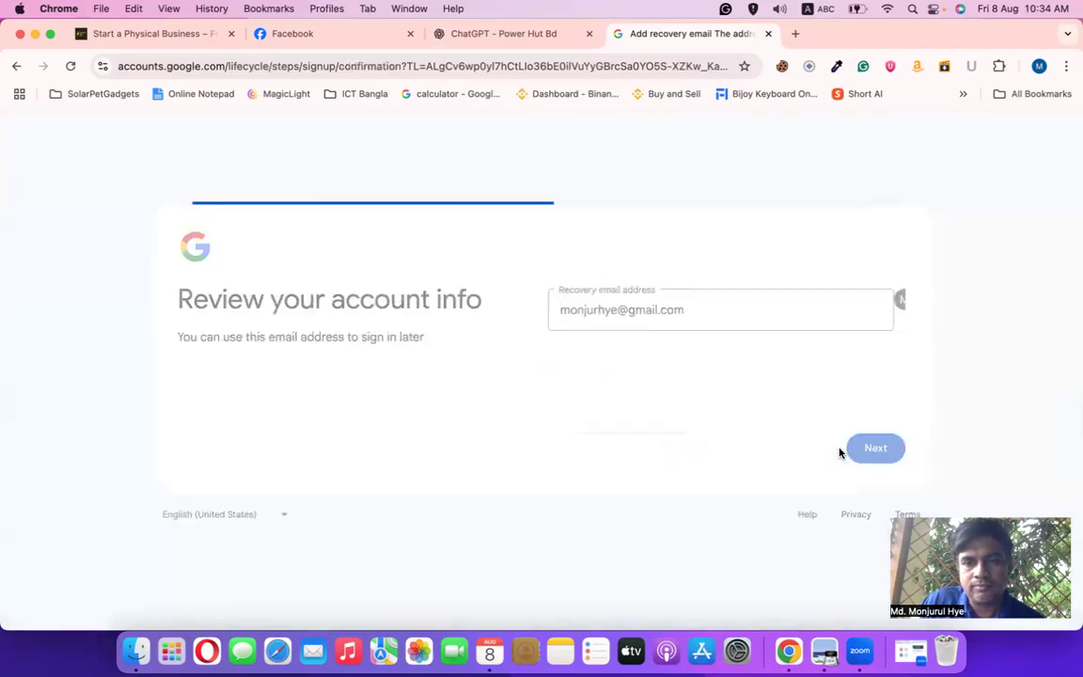
click(864, 449)
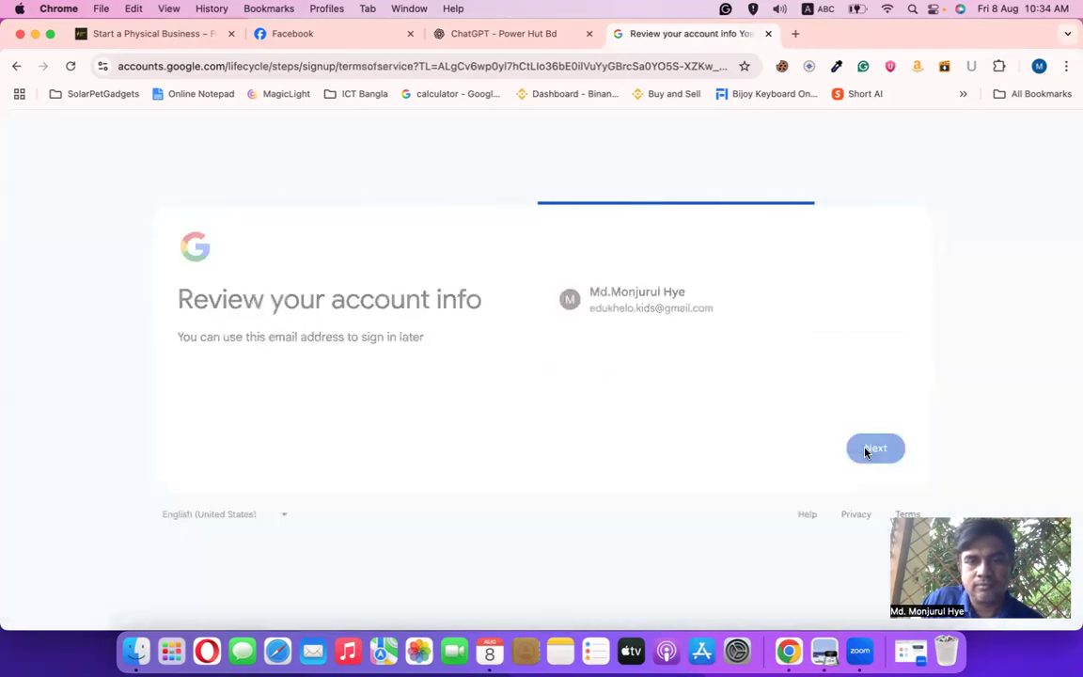
scroll(691, 448, down, 10)
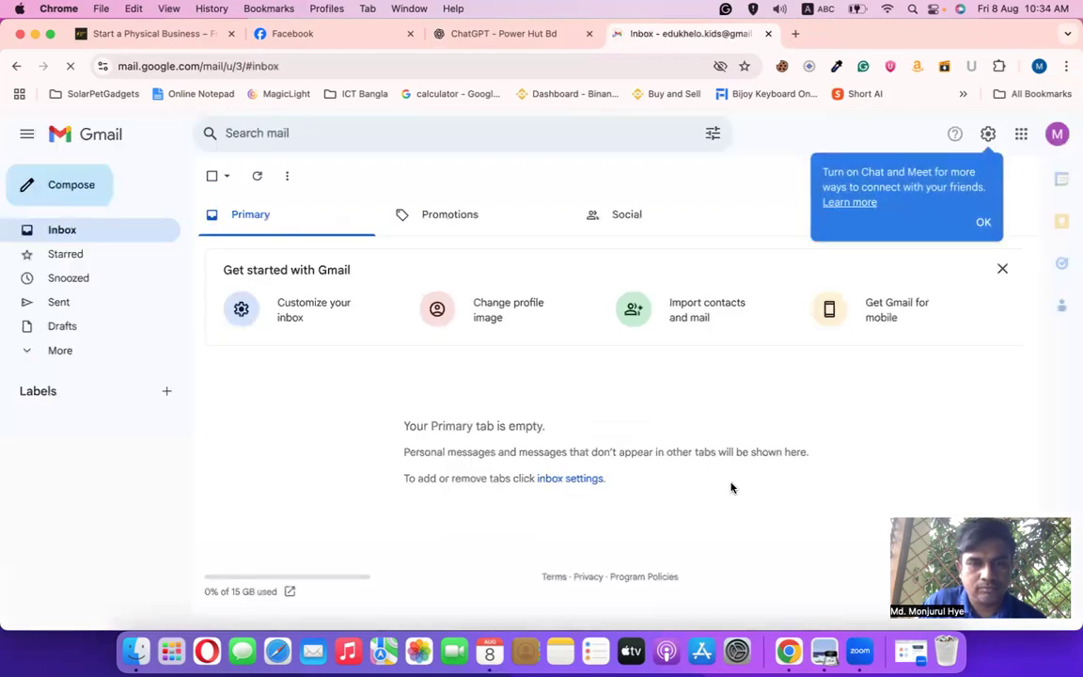
Dismiss the Chat and Meet prompt and switch to the ChatGPT tab with the Edukhelo cover
click(984, 223)
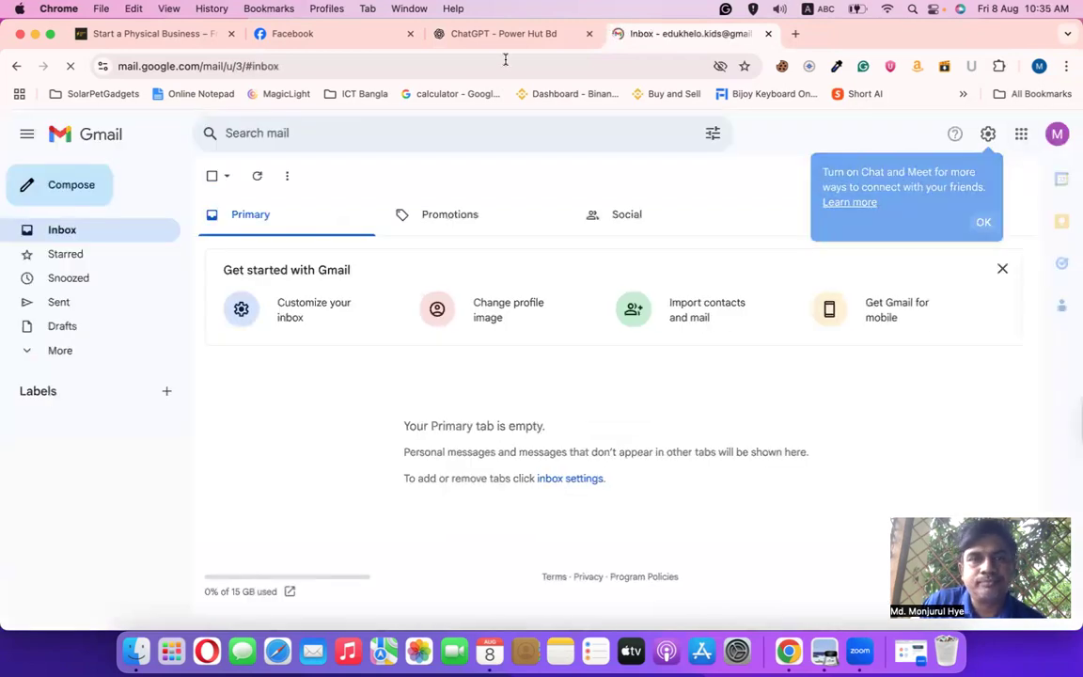
click(504, 33)
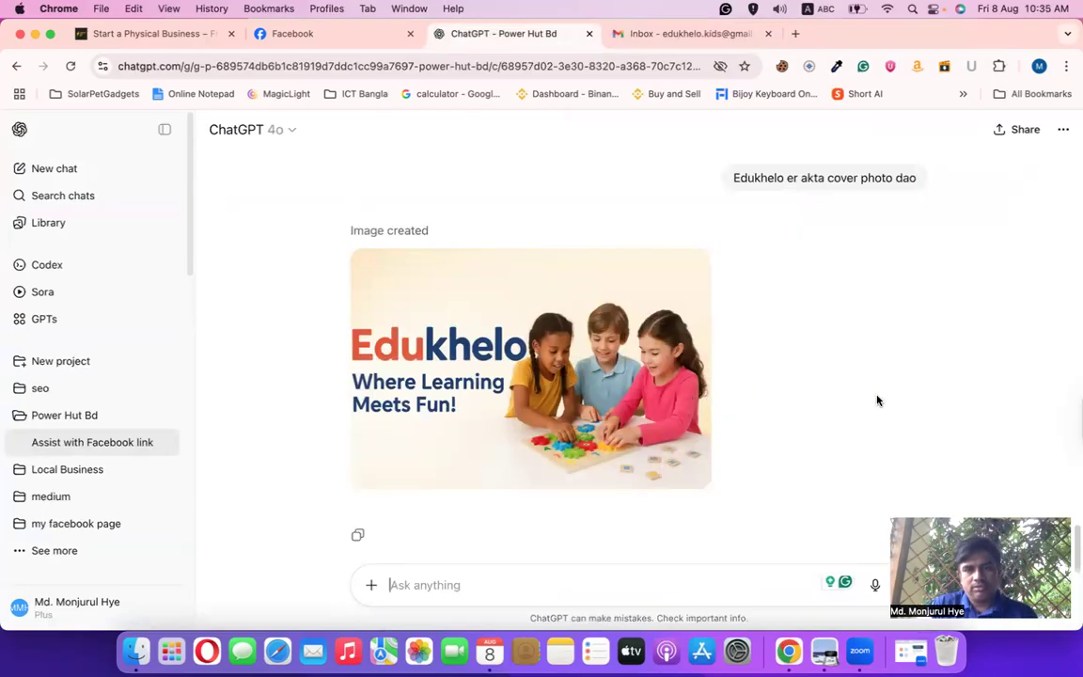
Send ChatGPT 'Tumi Bangladeshi sisu dao', then delete an unsent 'yes' reply
mouse_move(606, 364)
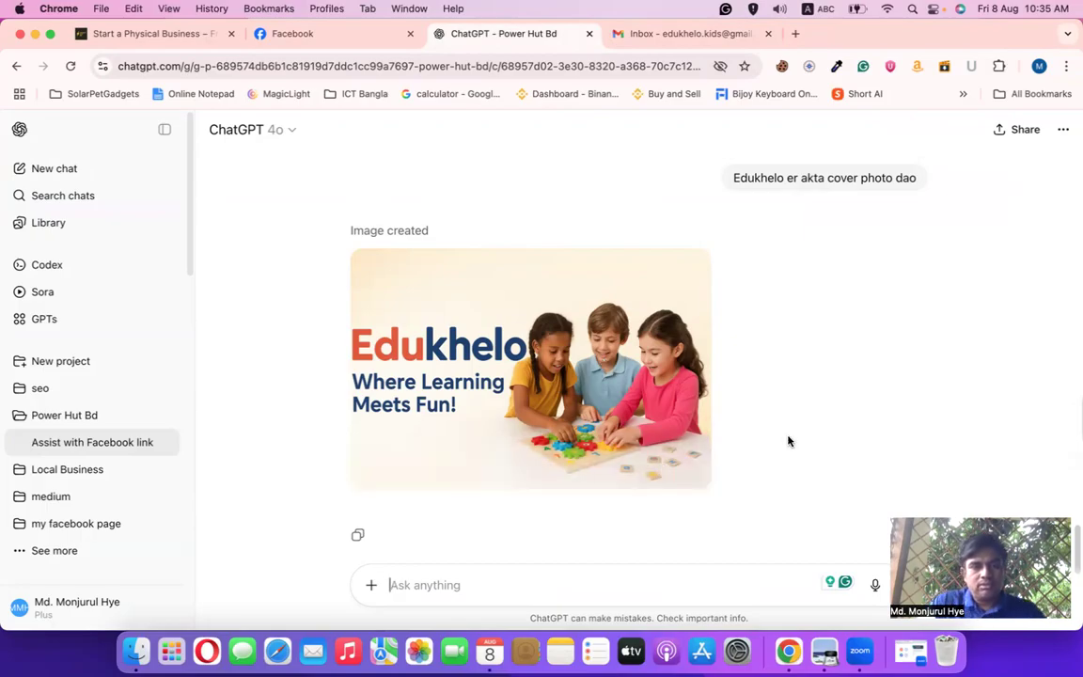
text(Tumi )
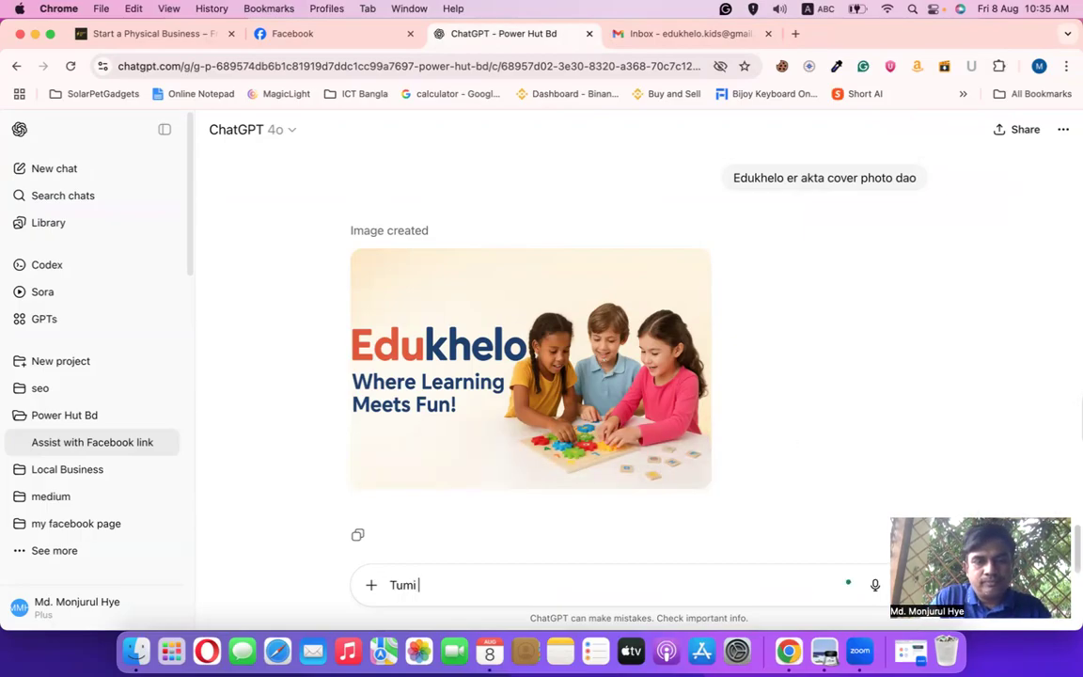
text(Bangladeshi si)
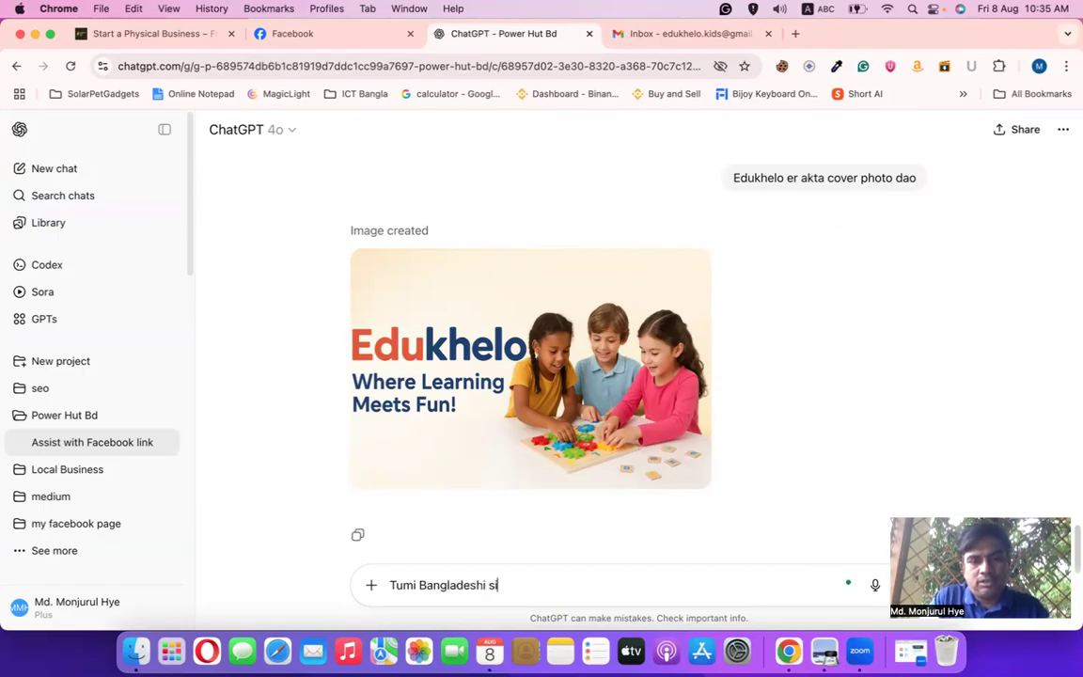
text(su )
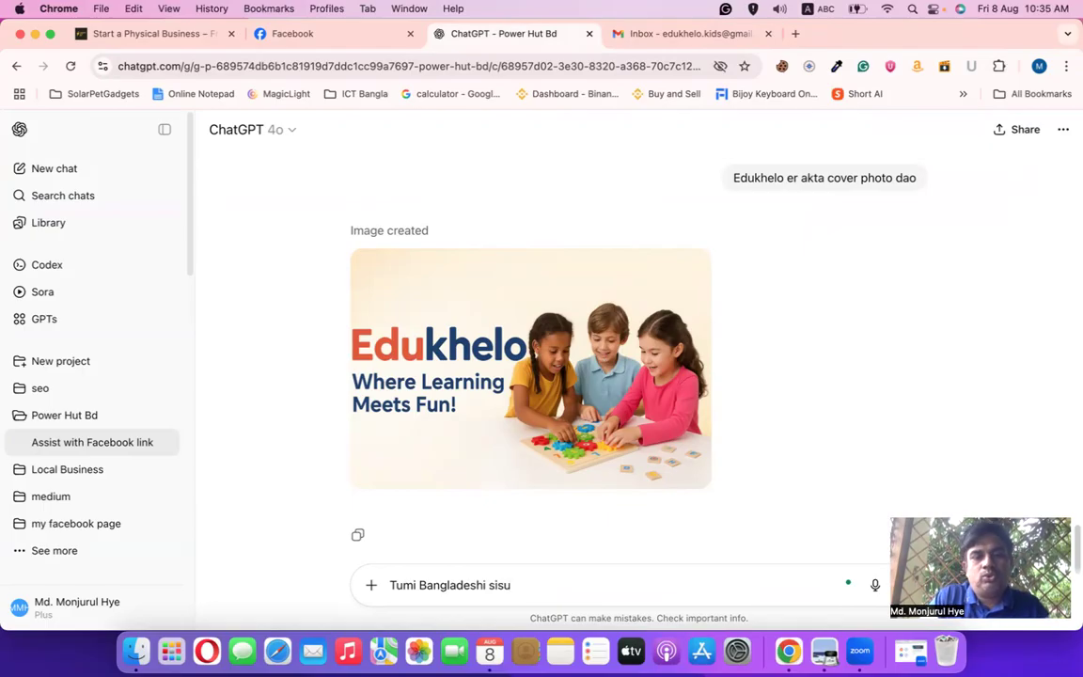
text(dao)
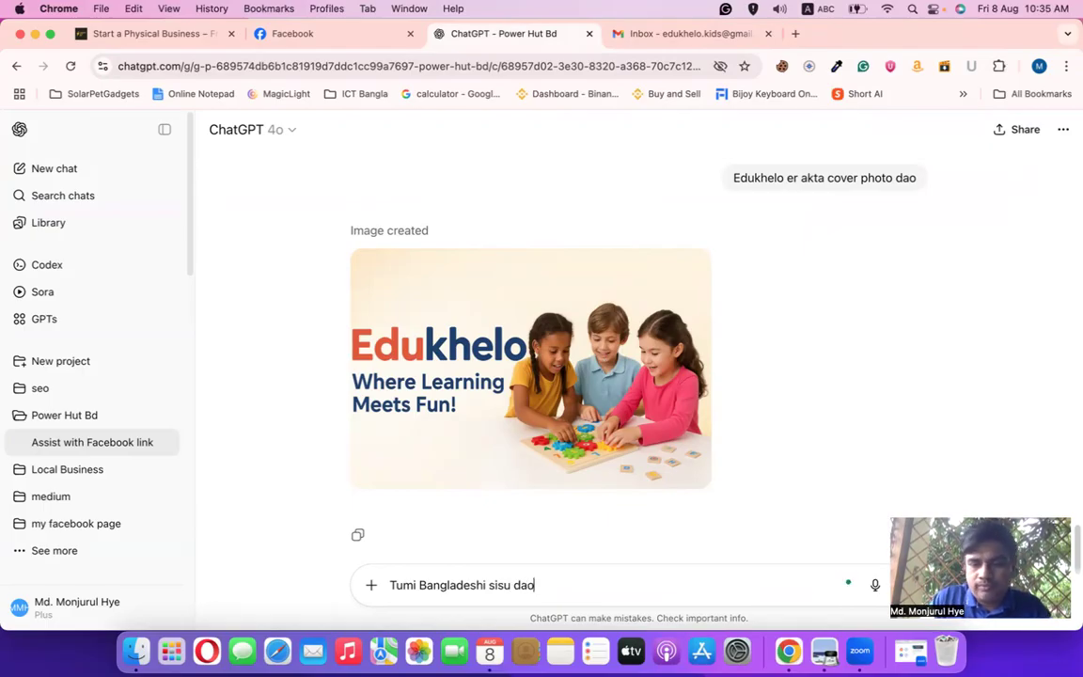
key(Return)
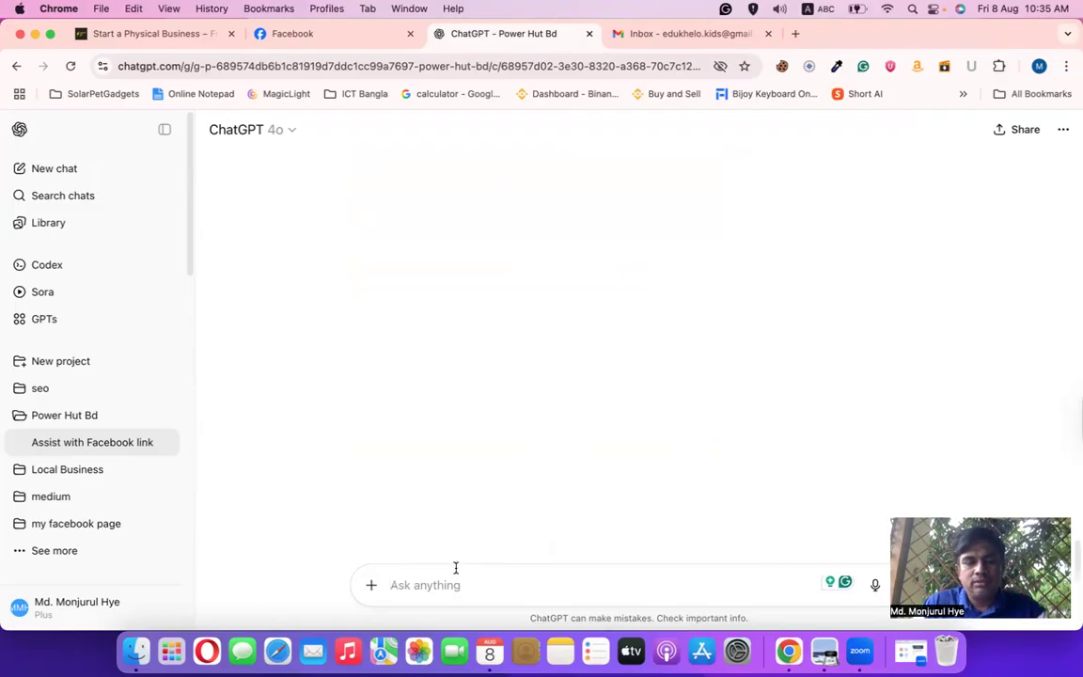
text(yes)
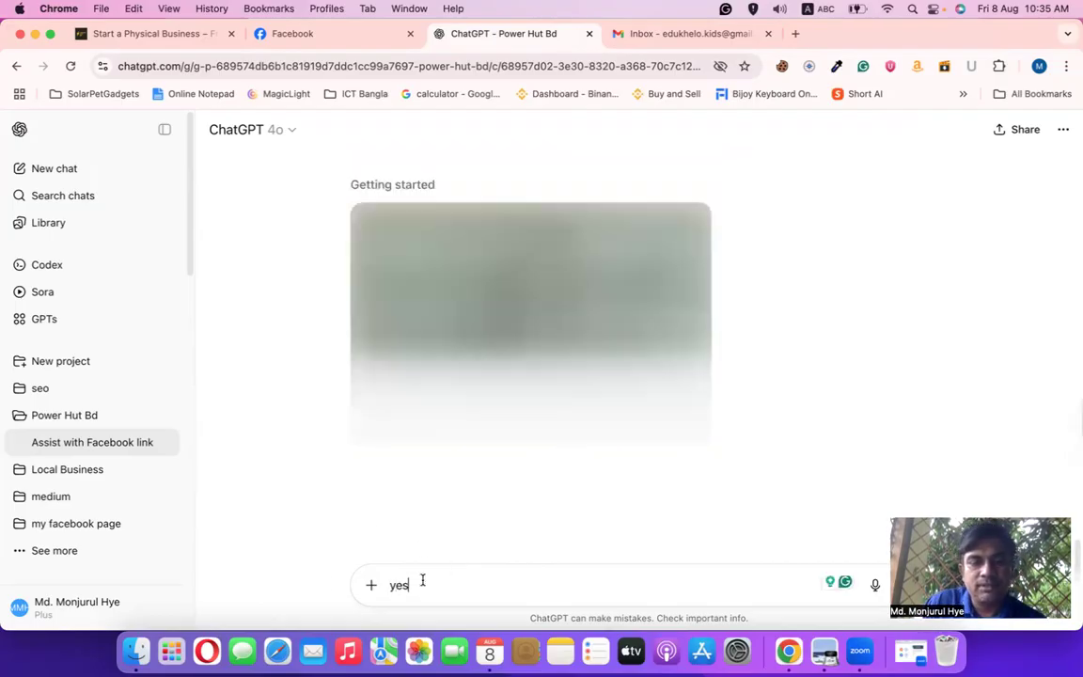
drag(421, 583, 322, 573)
key(BackSpace)
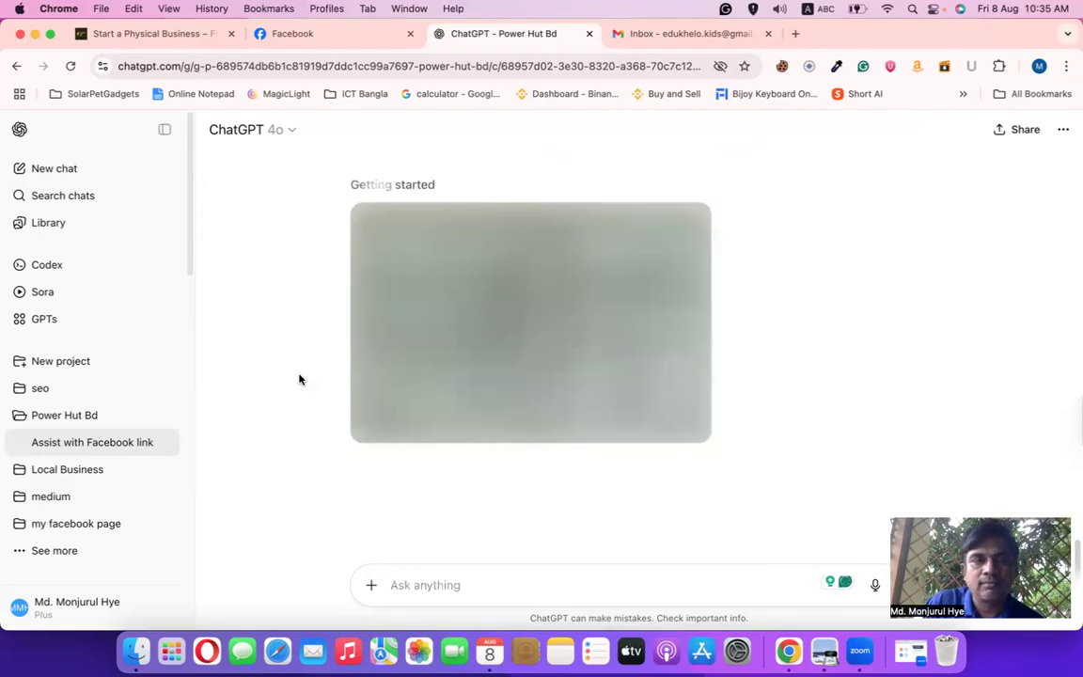
Scroll to the training list on the Start a Physical Business page and select list item 13
click(133, 34)
scroll(449, 391, down, 1)
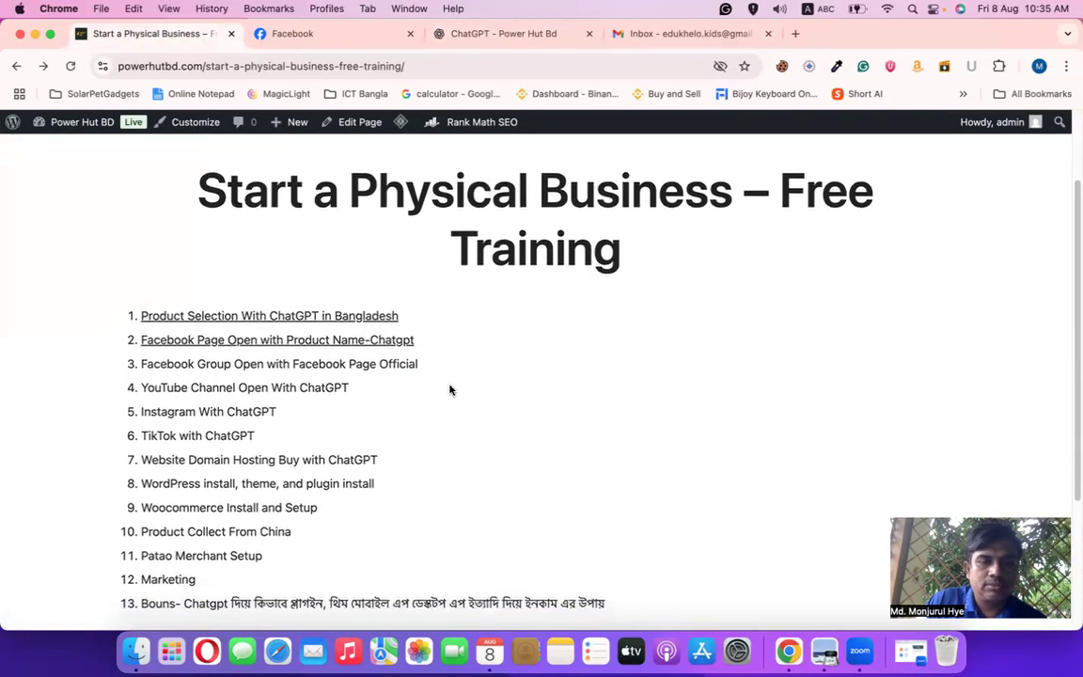
scroll(447, 387, down, 3)
drag(178, 458, 639, 450)
click(316, 367)
scroll(346, 431, up, 2)
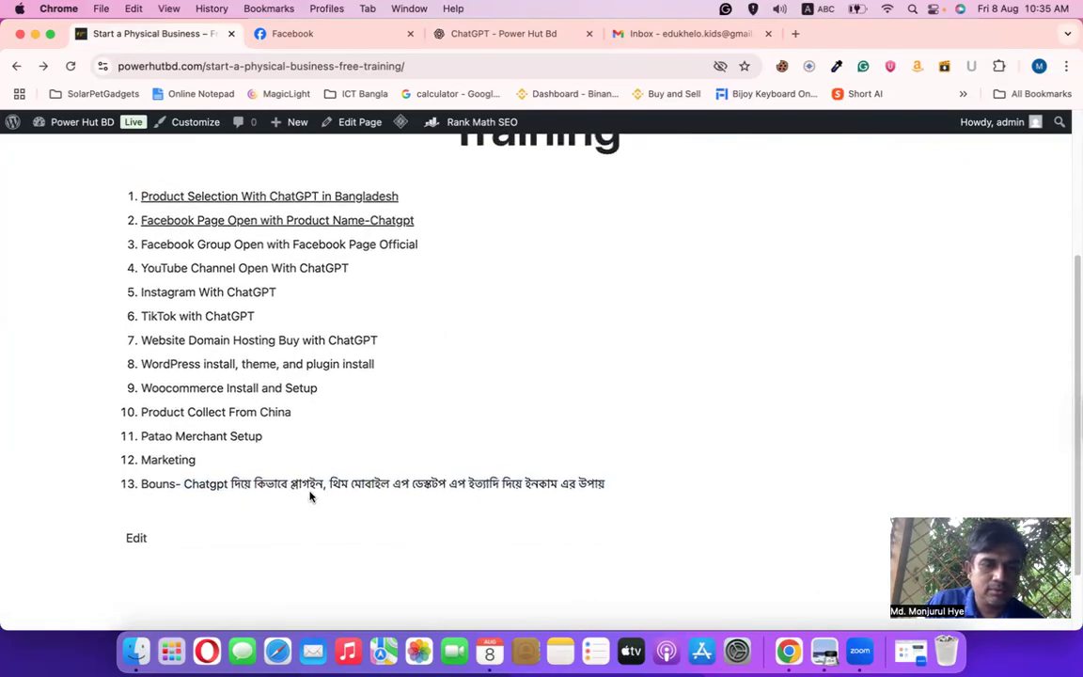
scroll(315, 484, up, 5)
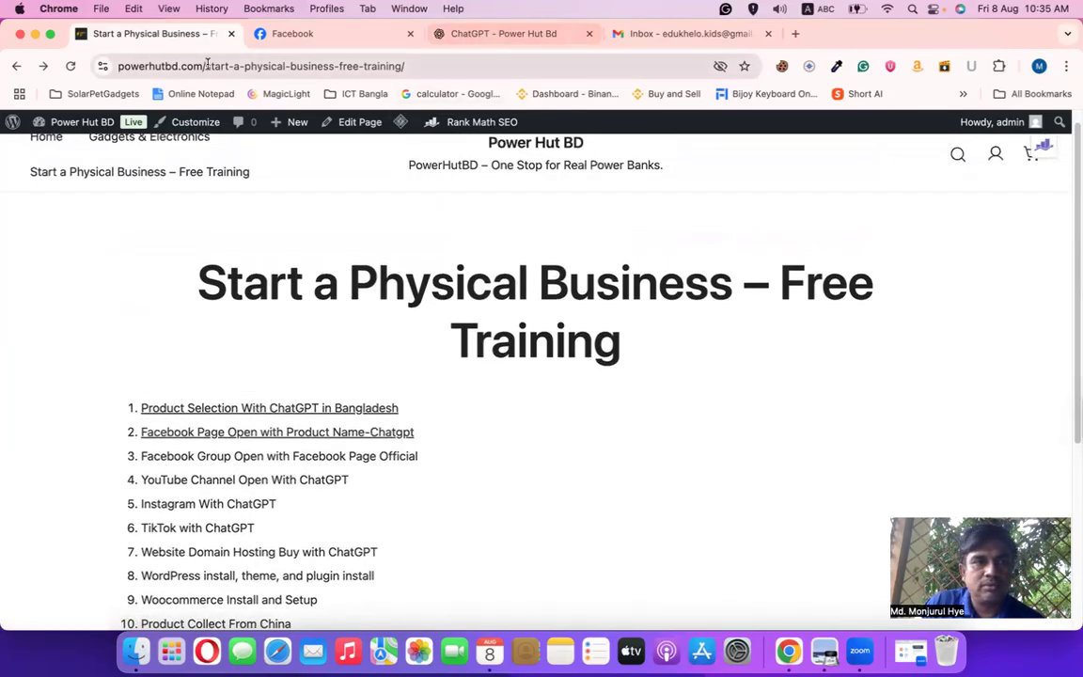
Highlight the end of bonus item 13, then return to the ChatGPT chat
click(261, 38)
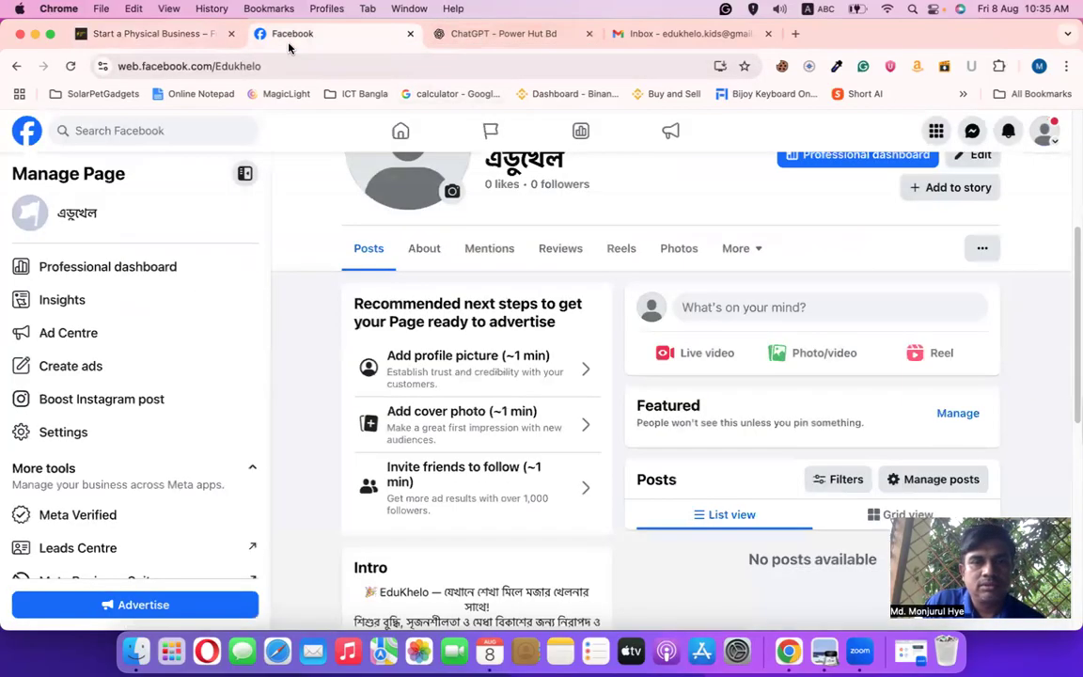
click(158, 36)
click(503, 34)
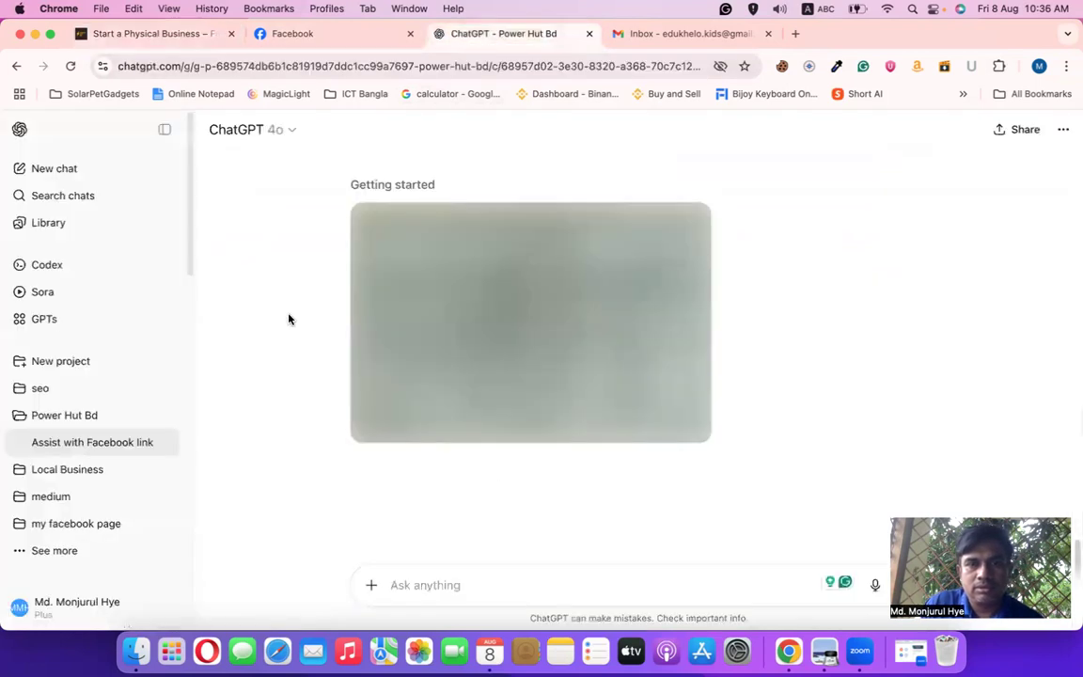
click(132, 35)
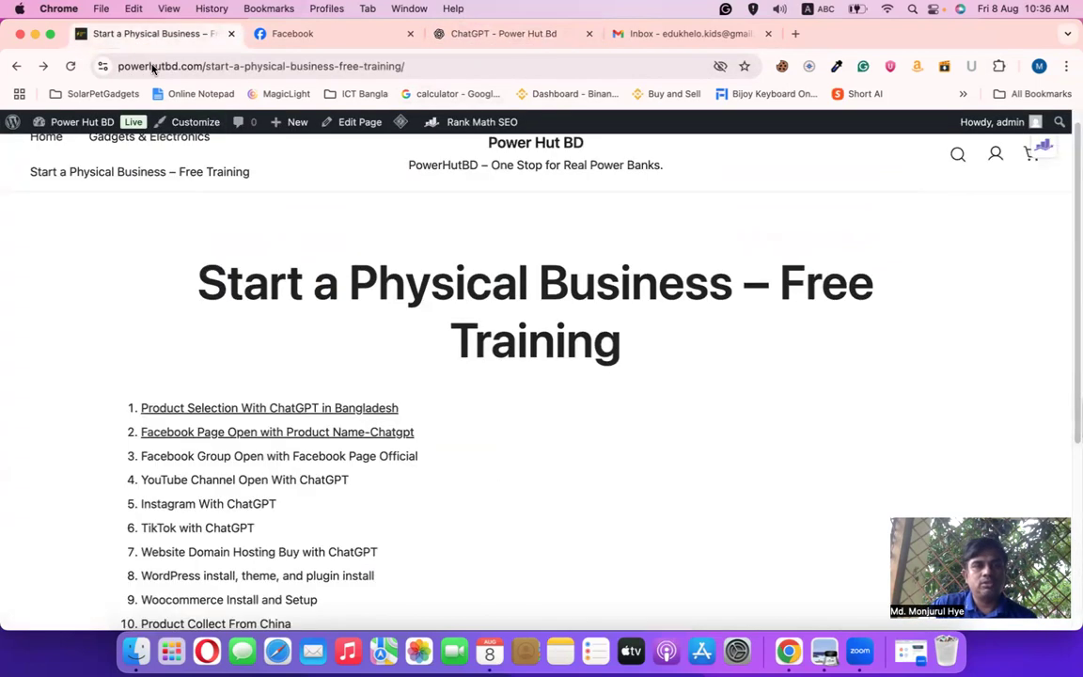
scroll(348, 479, down, 3)
scroll(355, 489, down, 2)
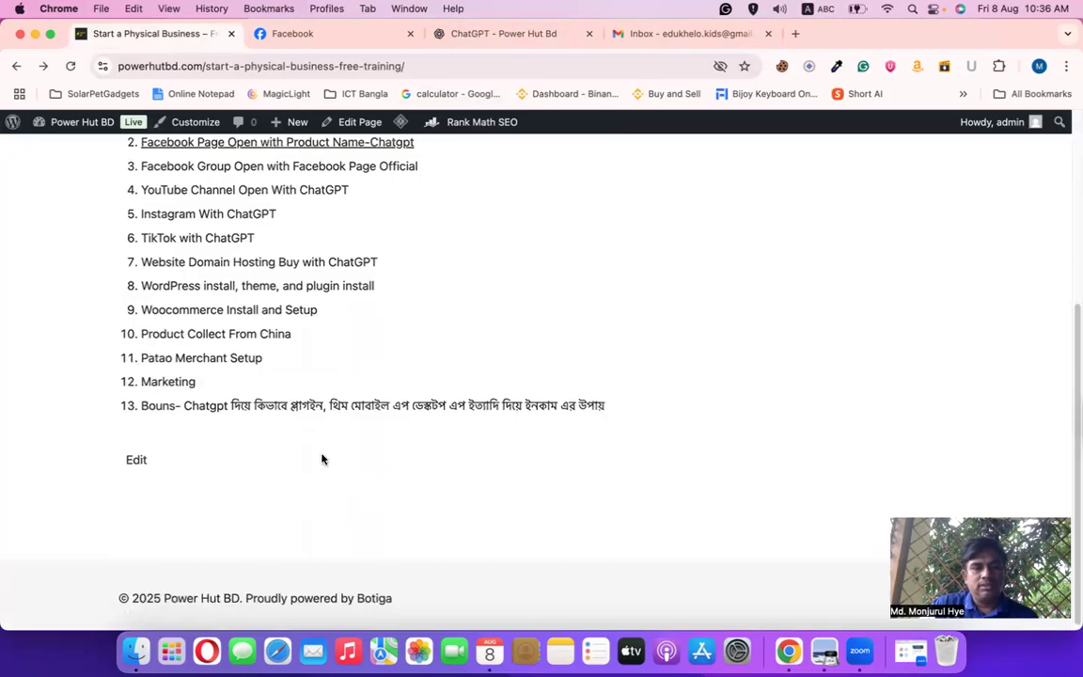
drag(290, 405, 620, 433)
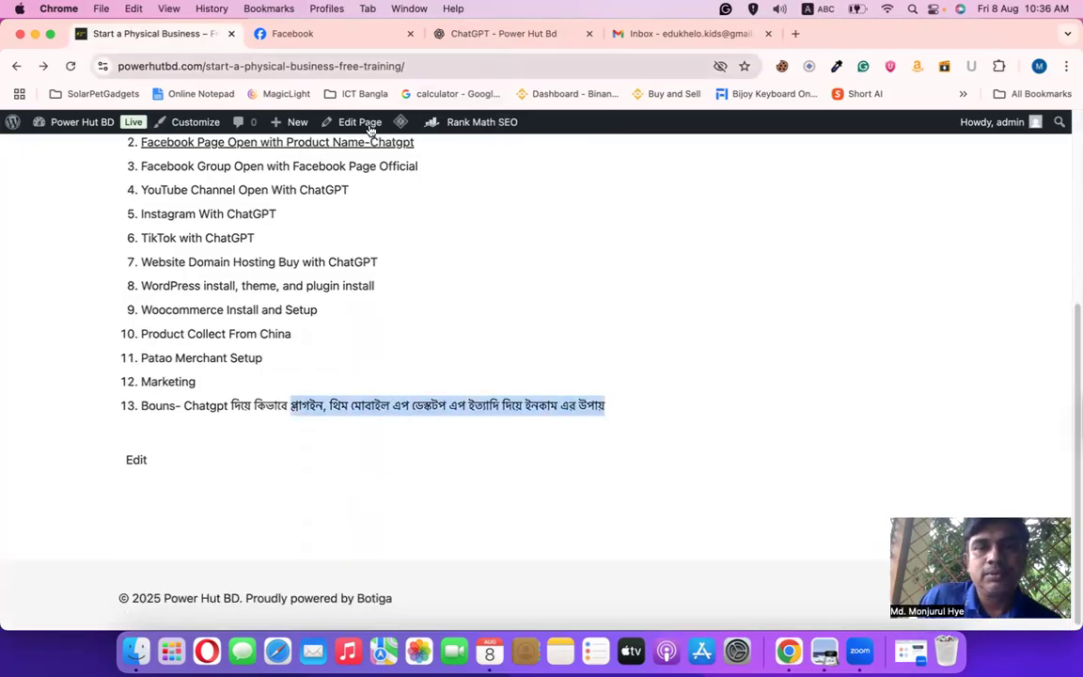
click(521, 33)
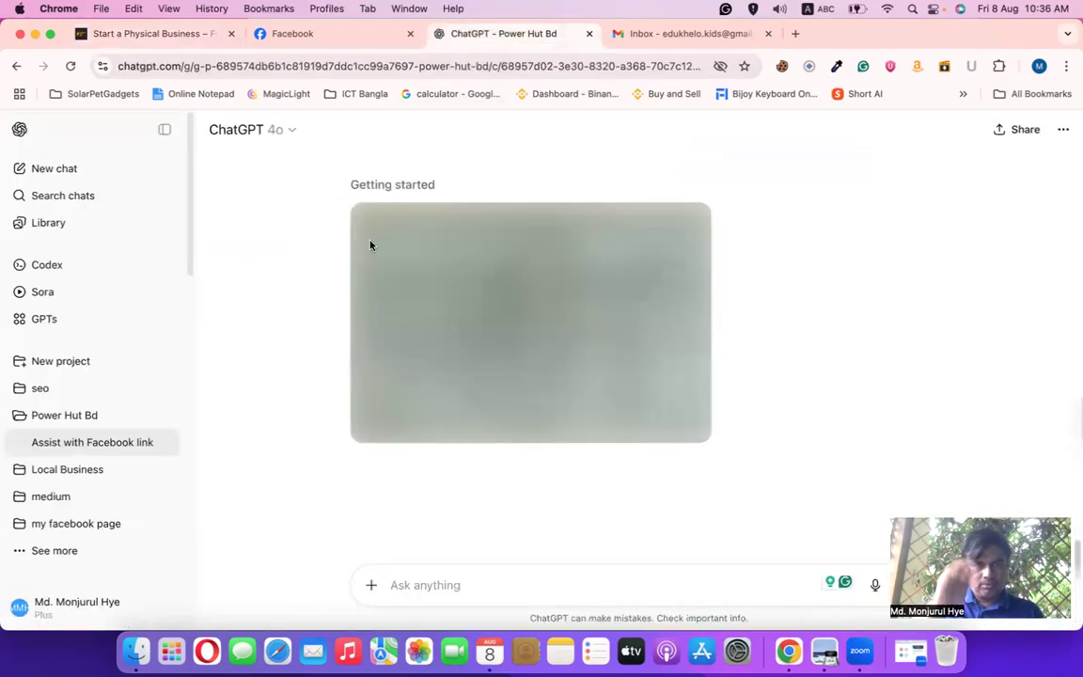
Check the Edukhelo Facebook page's empty cover and profile areas, then return to ChatGPT
click(283, 34)
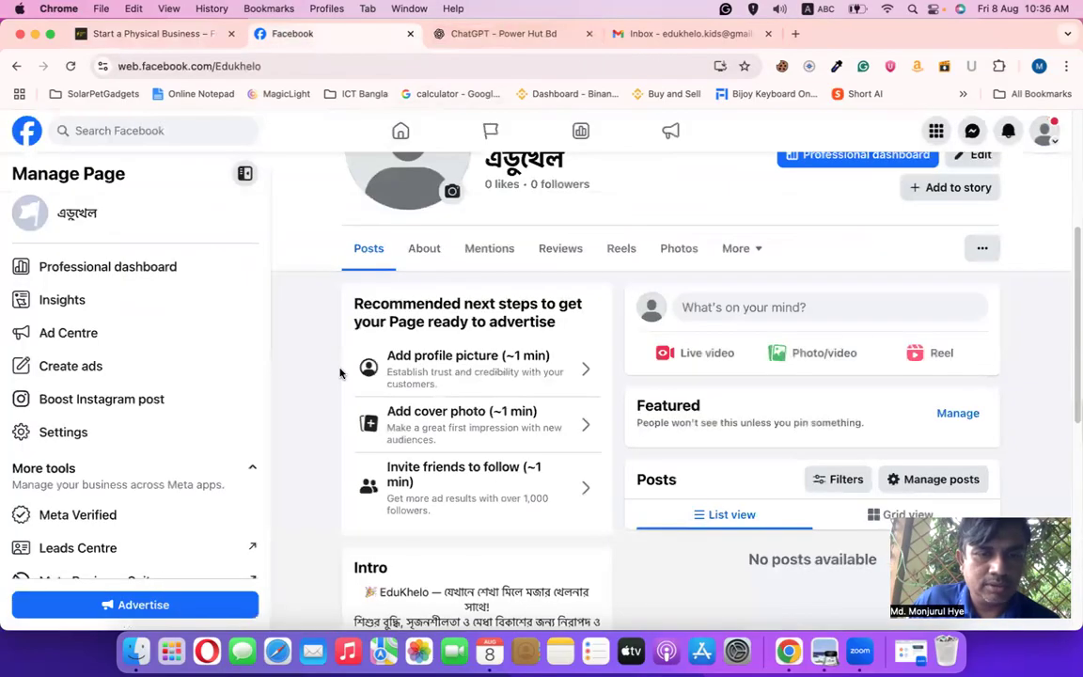
scroll(460, 387, down, 2)
scroll(512, 389, up, 5)
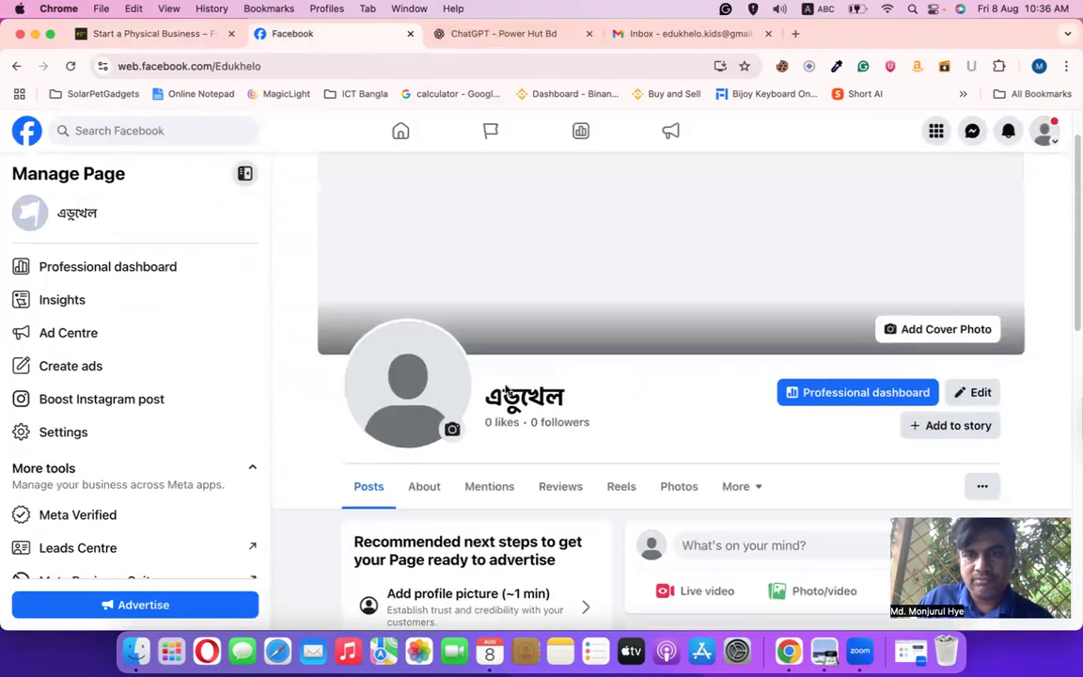
scroll(541, 357, down, 3)
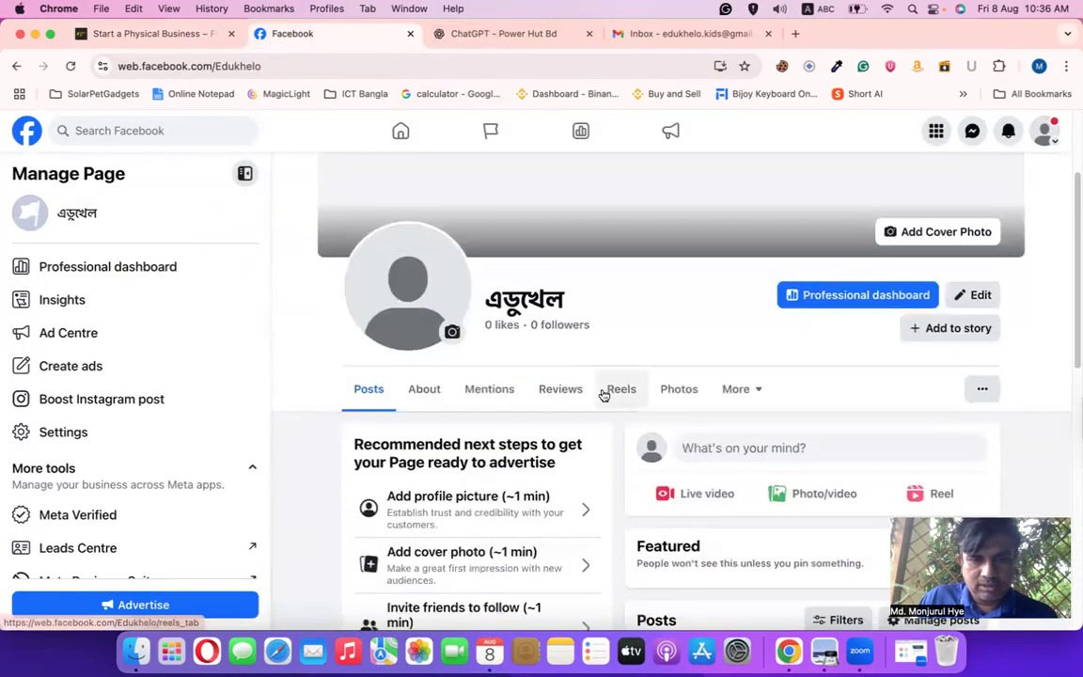
scroll(600, 393, up, 3)
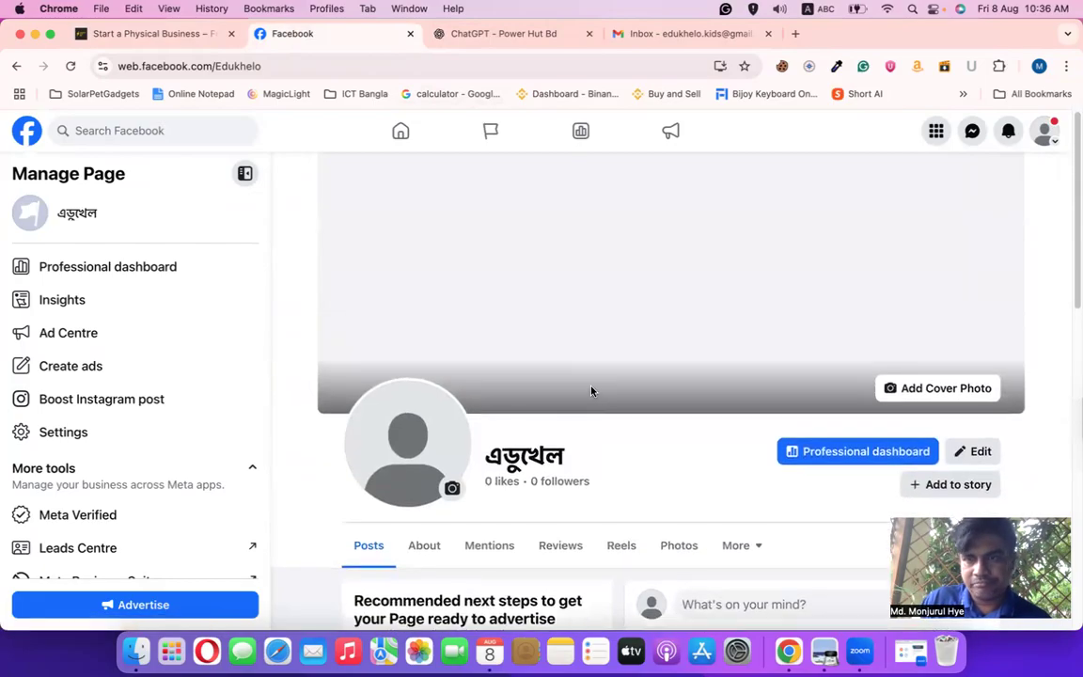
click(498, 34)
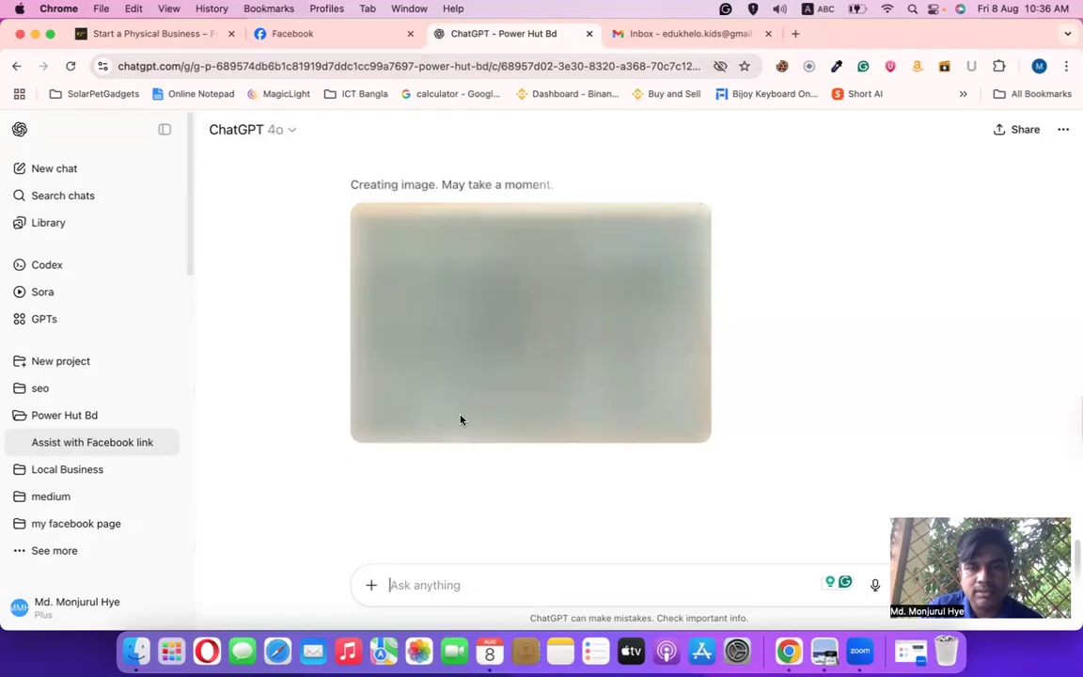
Go from the training page to the shop home and open the 22.5W Super Fast Charging Power Bank
click(263, 36)
click(151, 38)
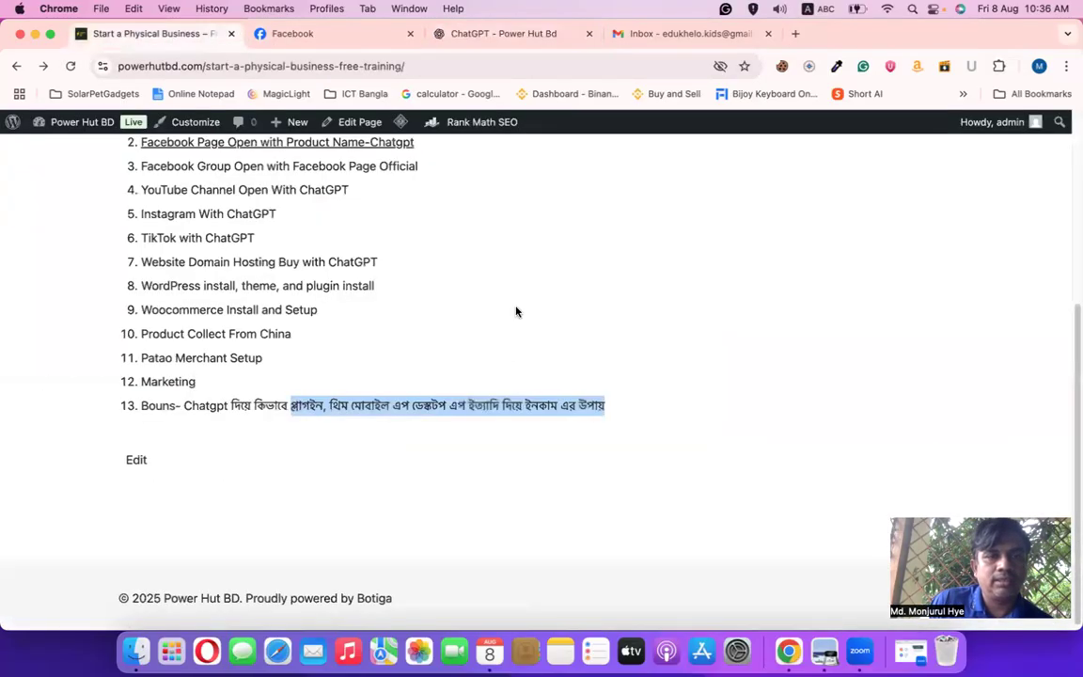
scroll(424, 386, up, 5)
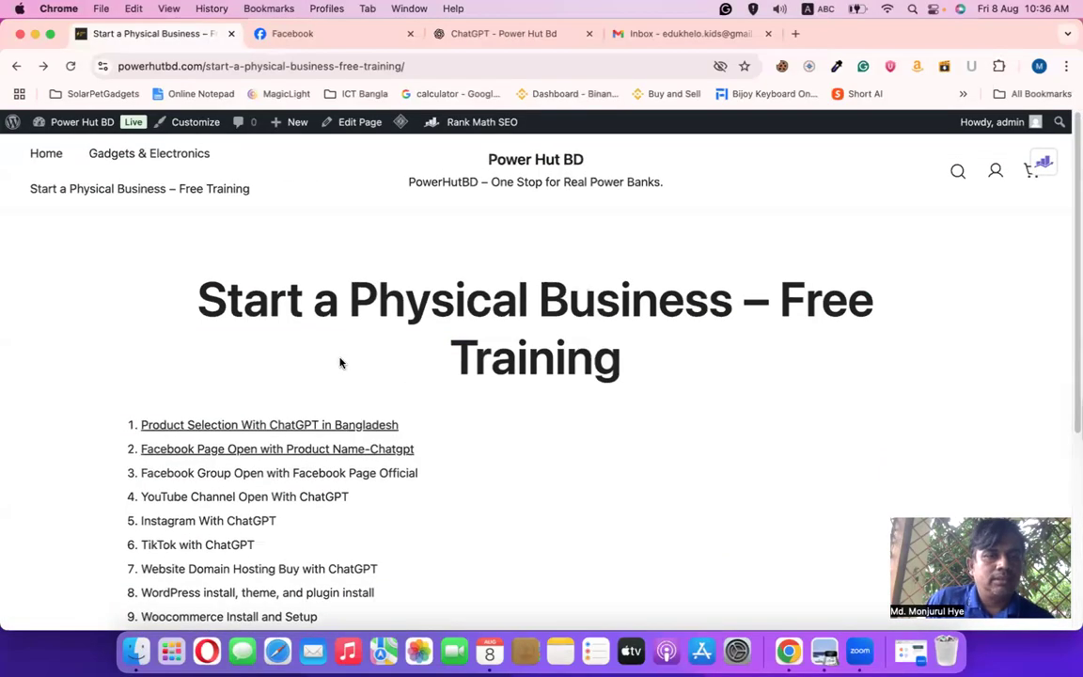
click(37, 157)
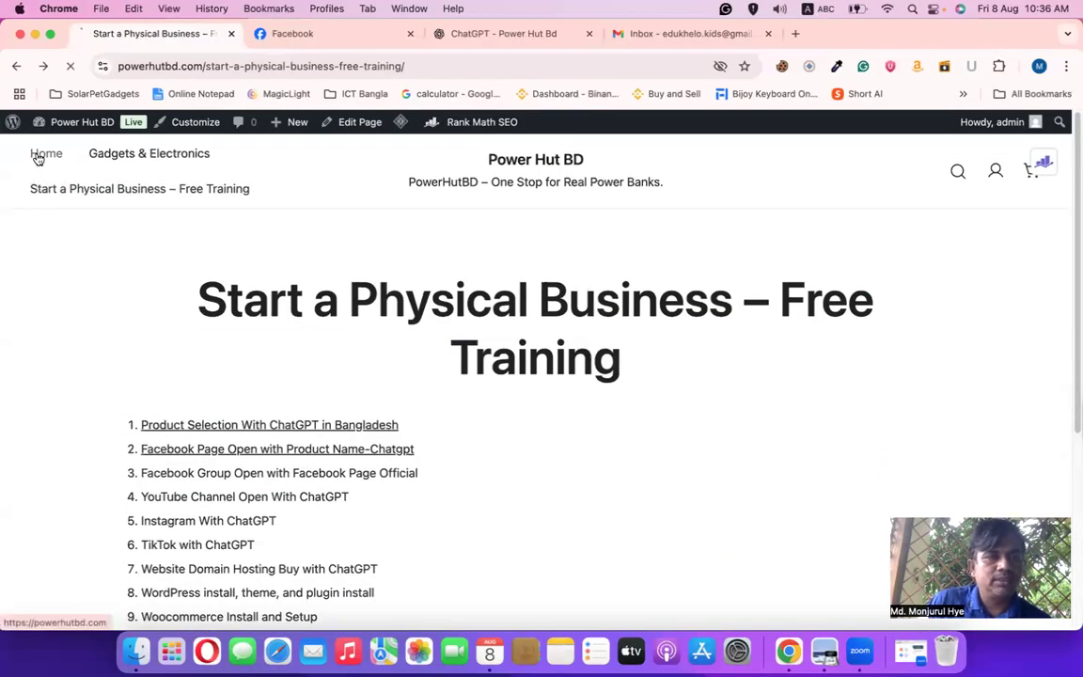
scroll(536, 428, down, 3)
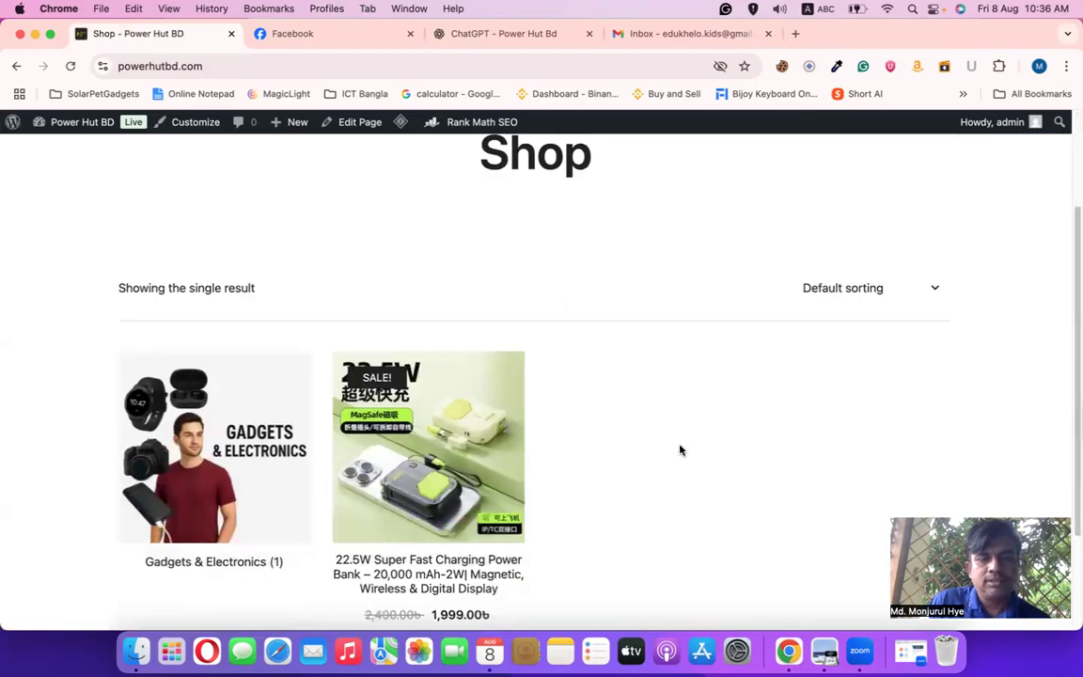
click(456, 385)
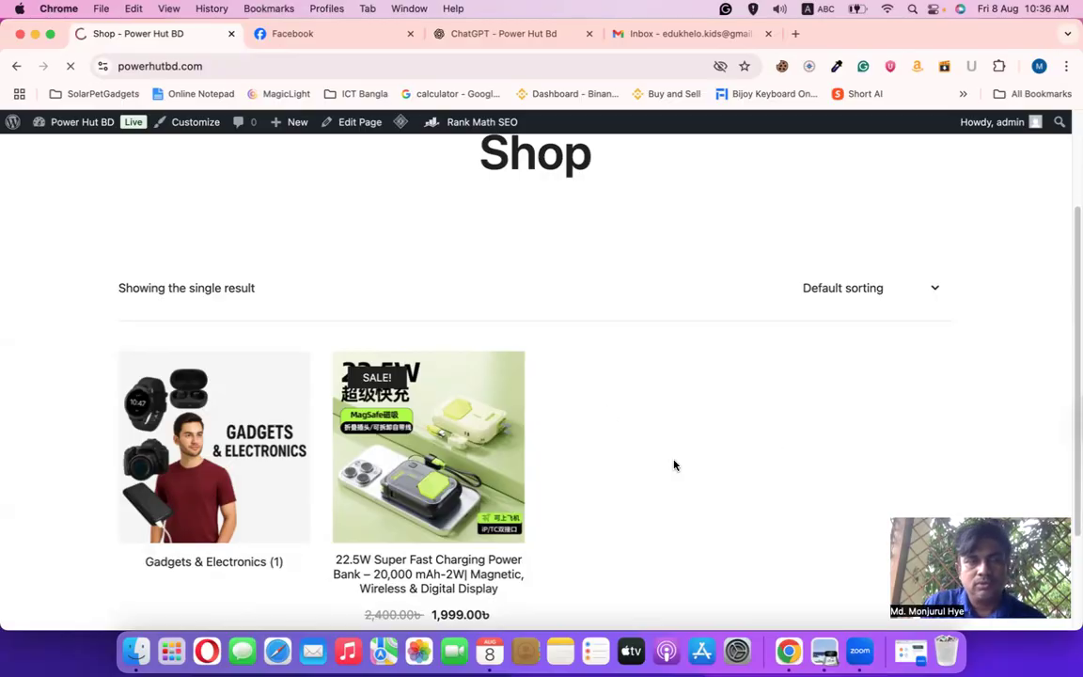
Select parts of the power bank's title and its old price 2,400.00
scroll(673, 464, down, 3)
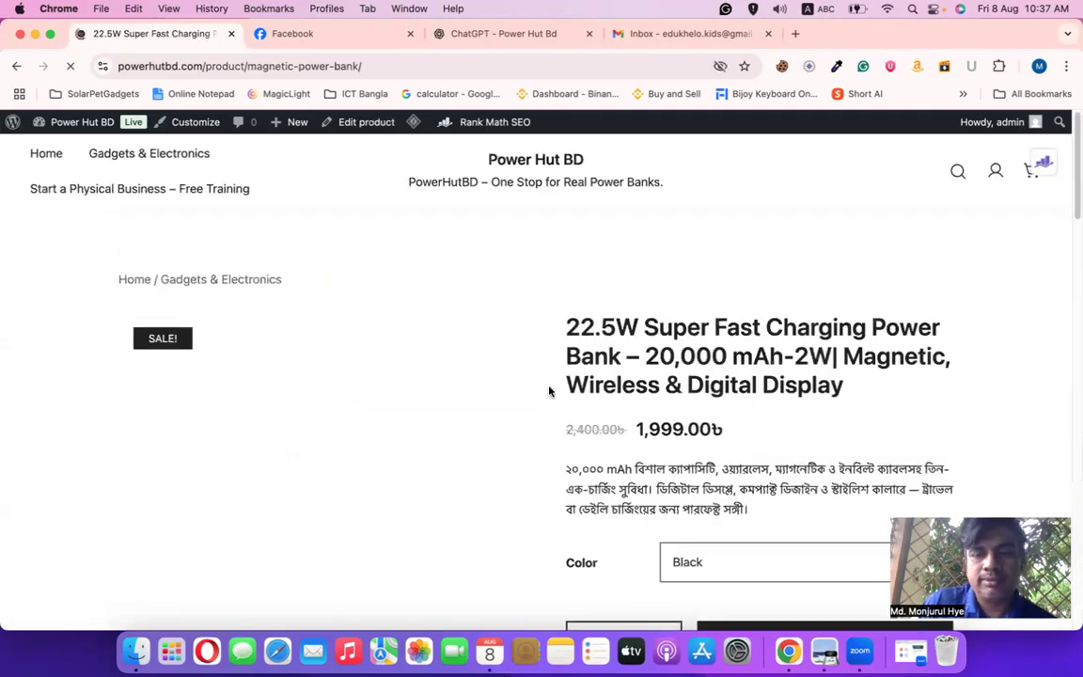
drag(565, 307, 852, 375)
scroll(844, 386, down, 3)
click(616, 246)
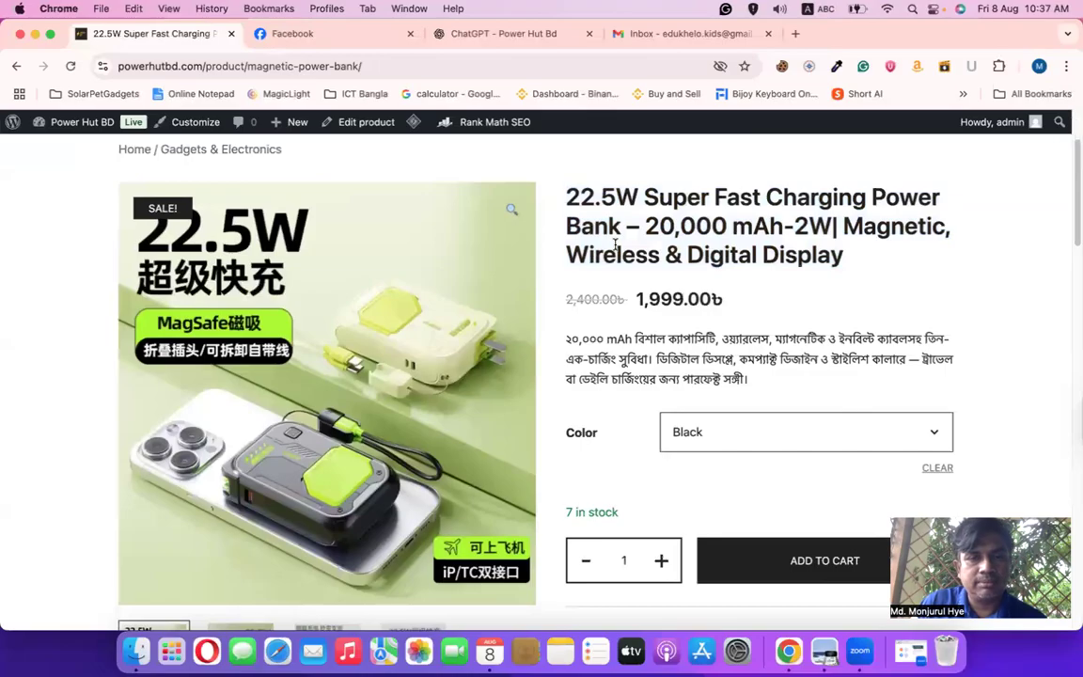
drag(565, 194, 725, 300)
click(645, 322)
drag(564, 302, 619, 298)
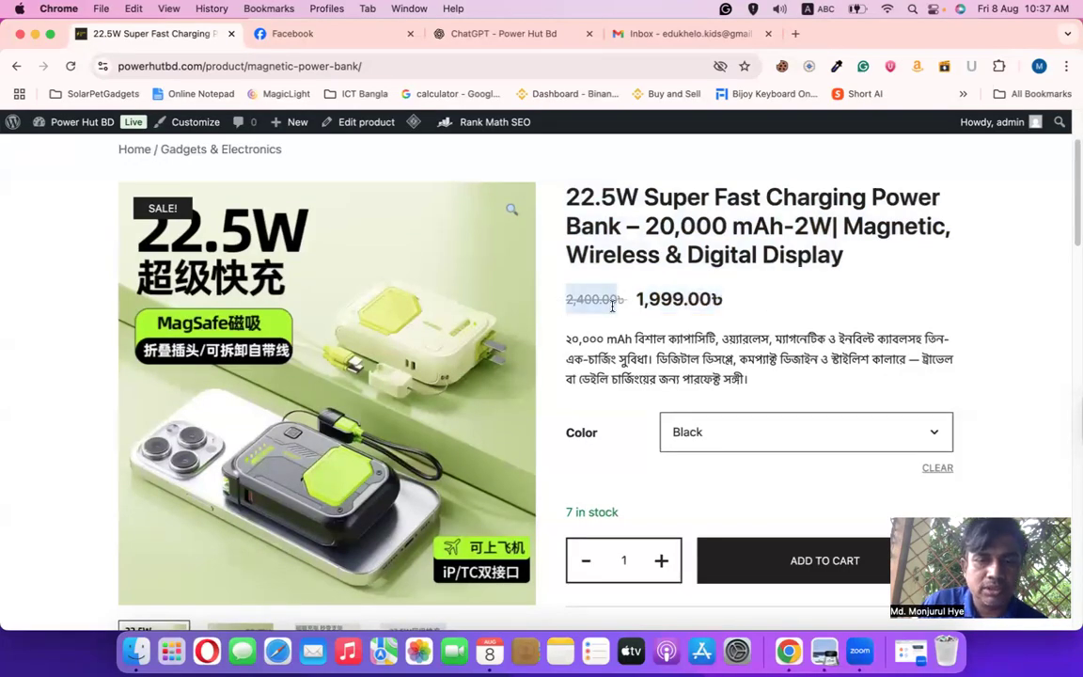
scroll(621, 338, down, 3)
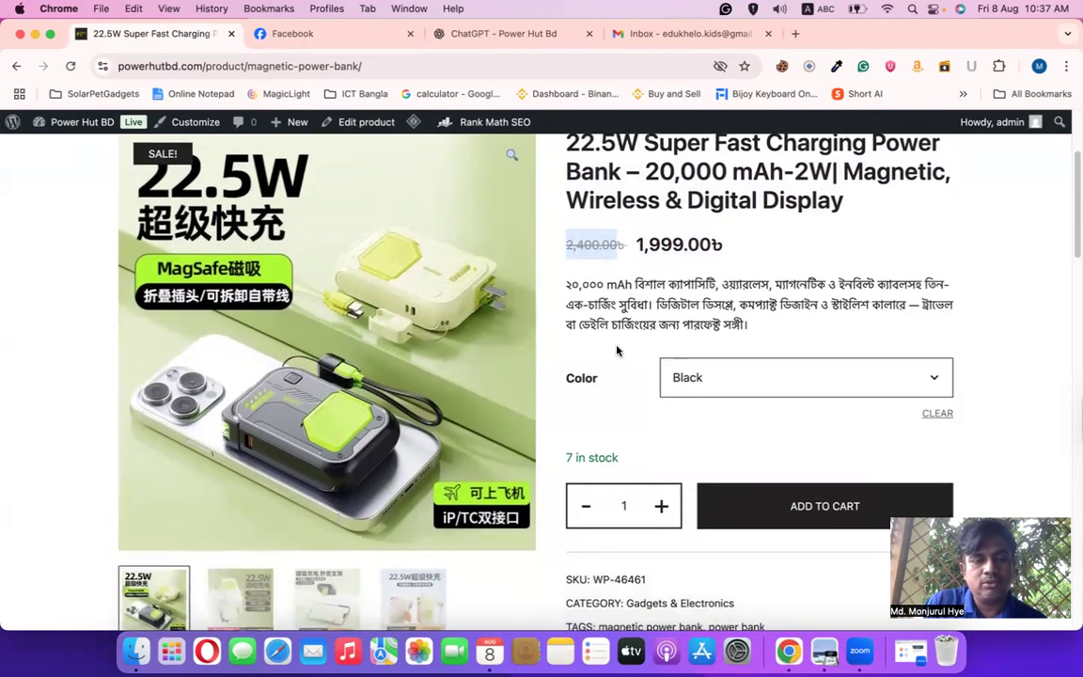
scroll(621, 348, down, 5)
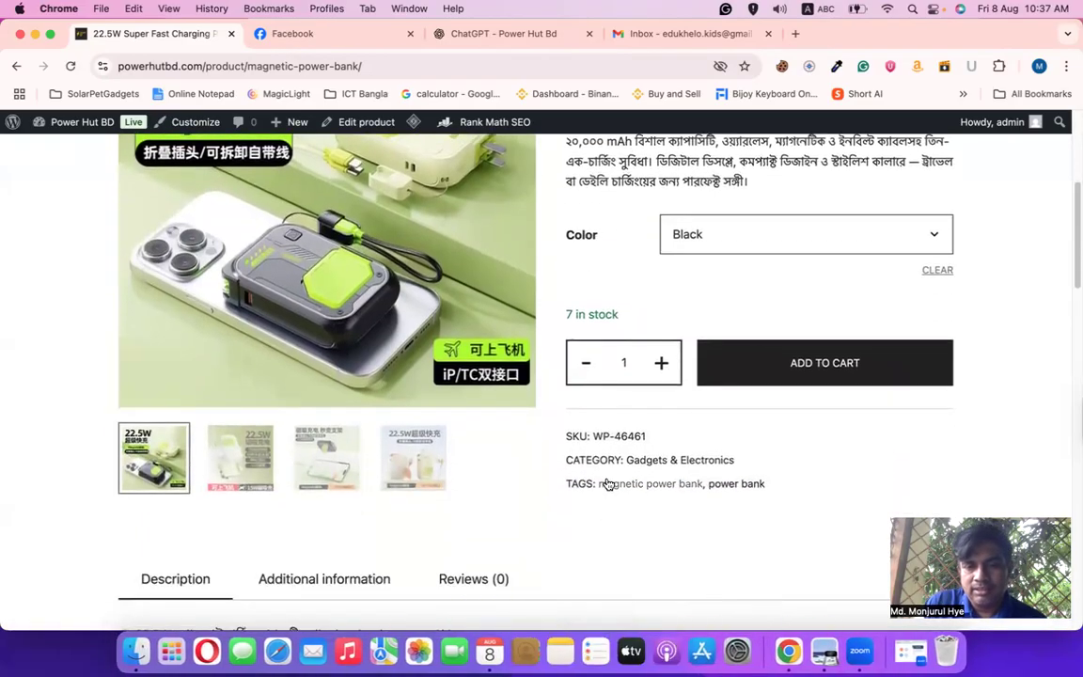
scroll(609, 477, down, 5)
scroll(610, 478, up, 15)
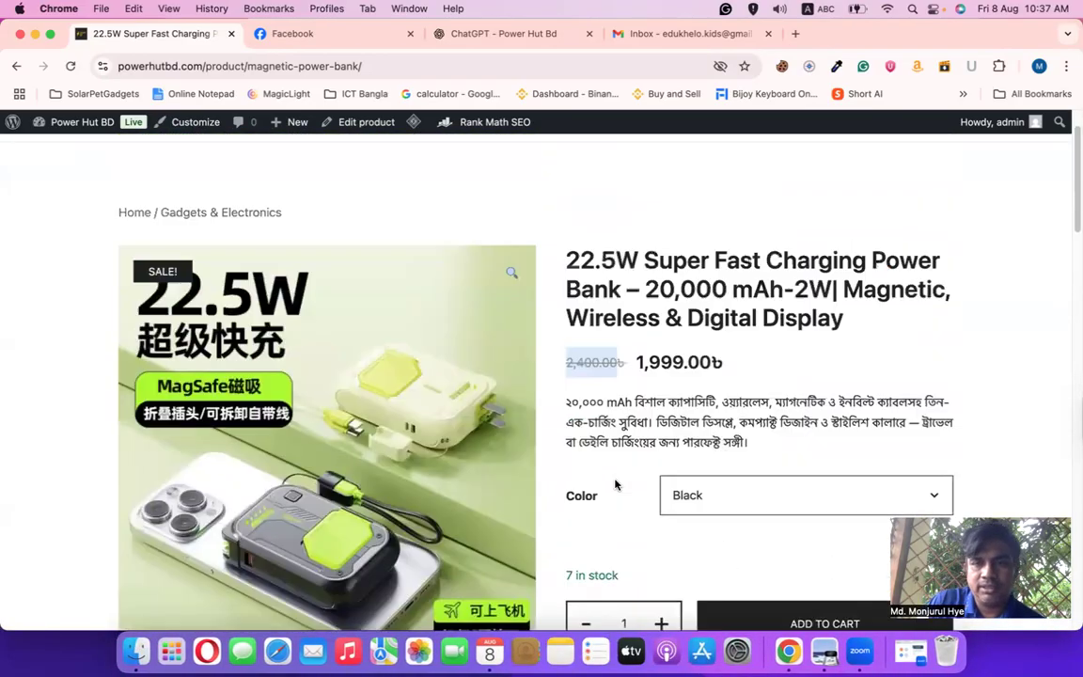
Select the sale price 1,999.00৳, then select the whole product title
mouse_move(638, 390)
mouse_down()
mouse_move(736, 394)
mouse_move(640, 394)
mouse_up()
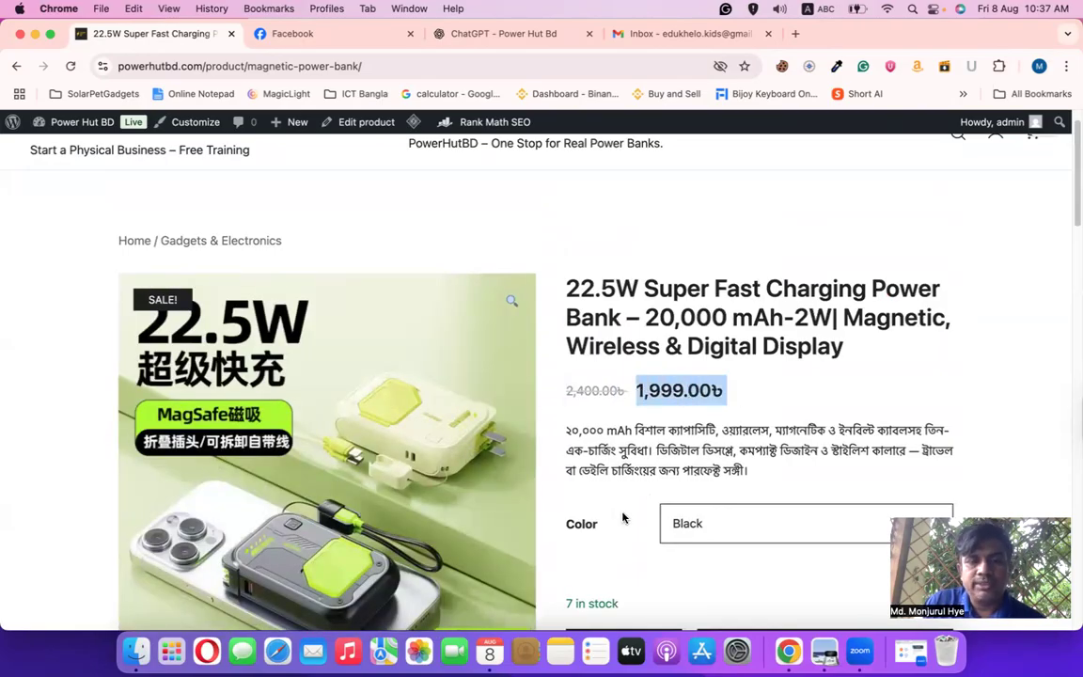
scroll(624, 508, down, 3)
scroll(620, 528, down, 4)
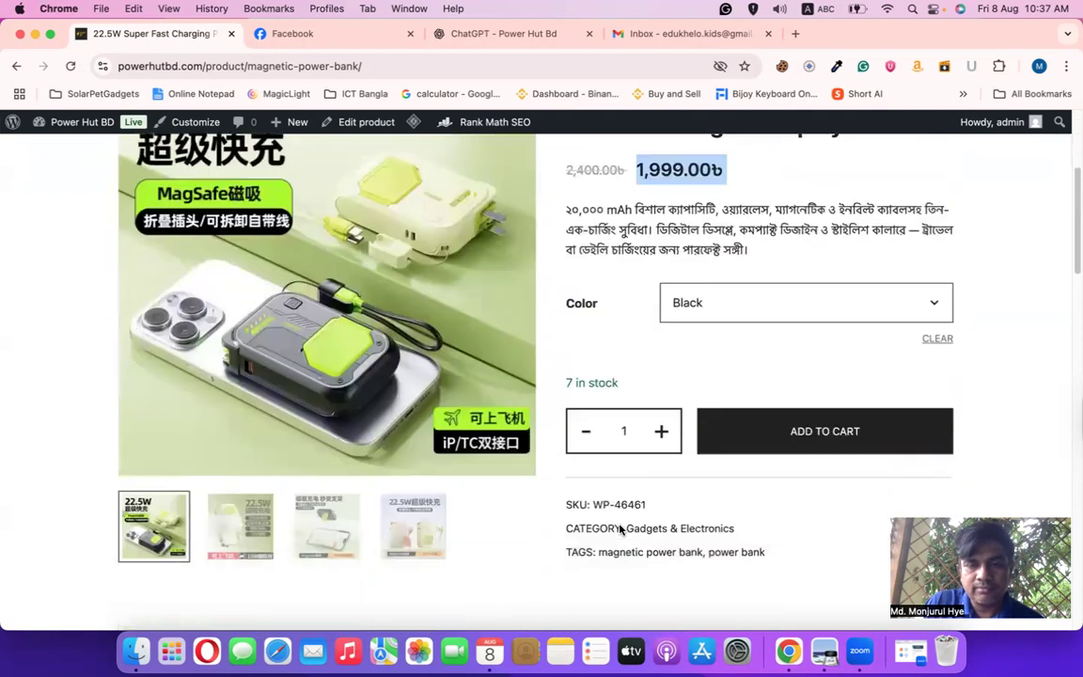
scroll(623, 522, up, 5)
scroll(629, 508, up, 3)
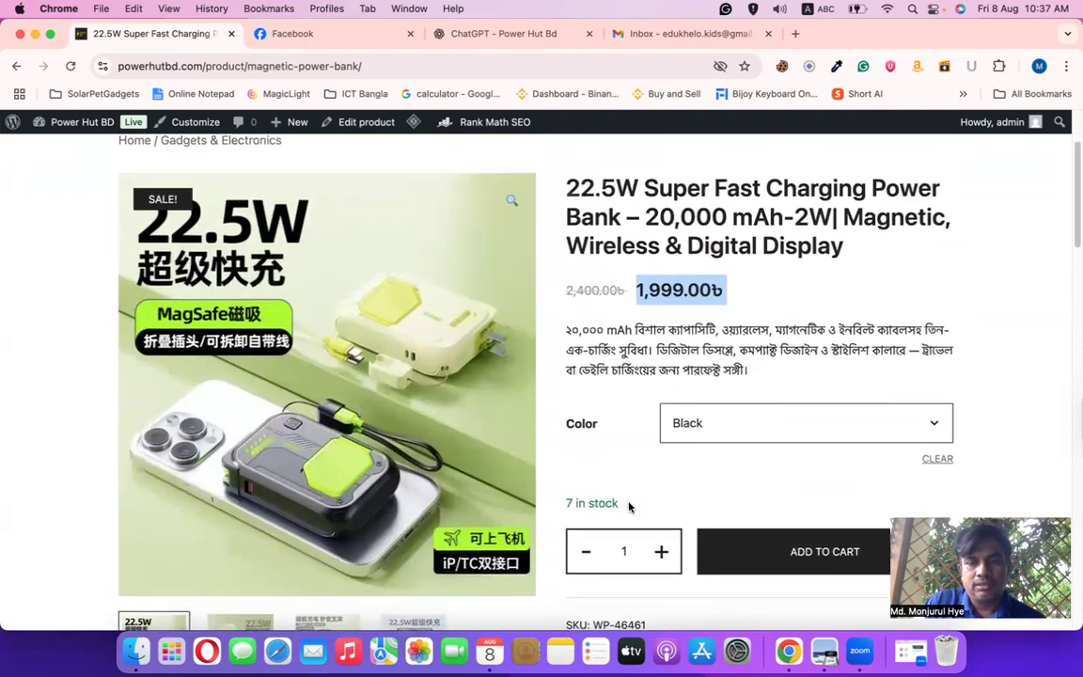
drag(725, 410, 638, 411)
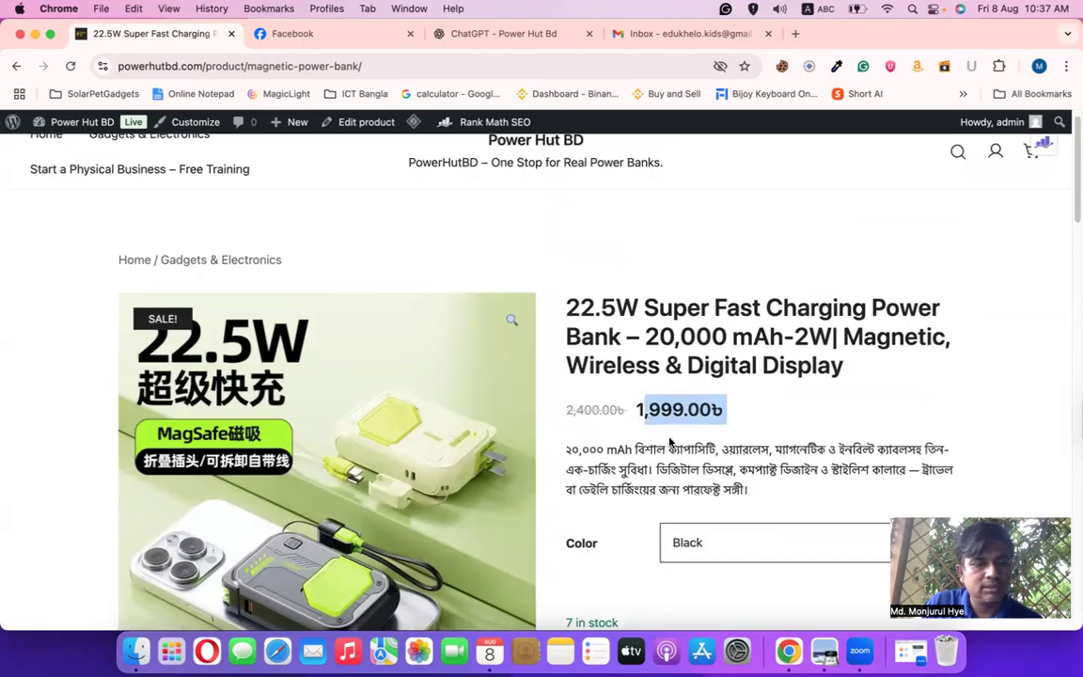
click(670, 439)
scroll(659, 403, down, 1)
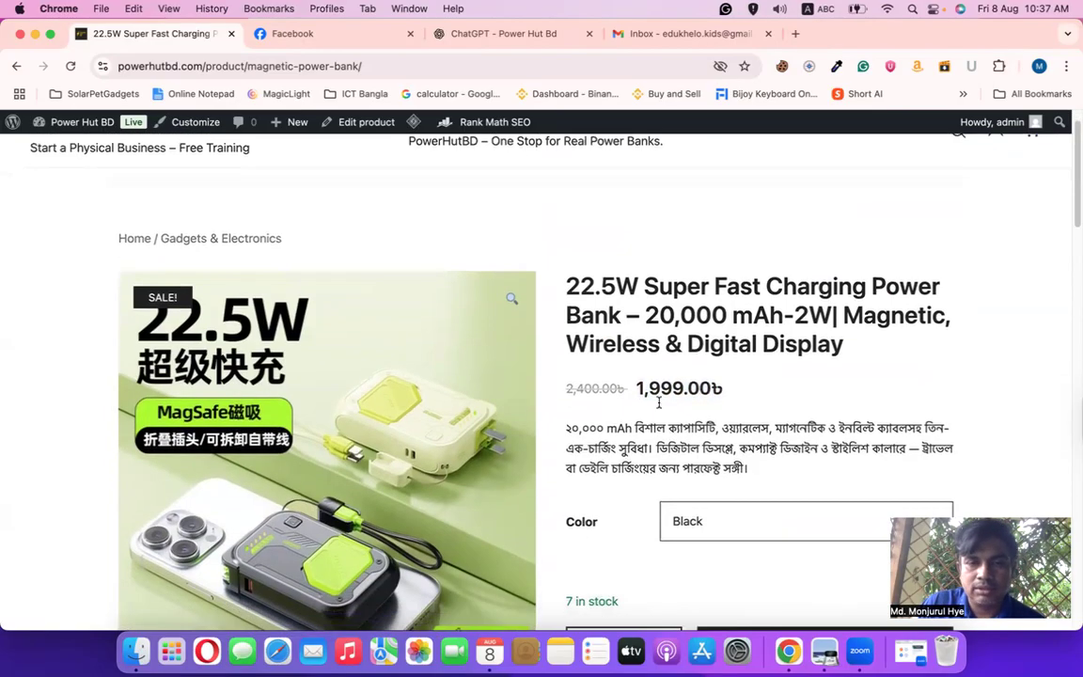
triple_click(574, 285)
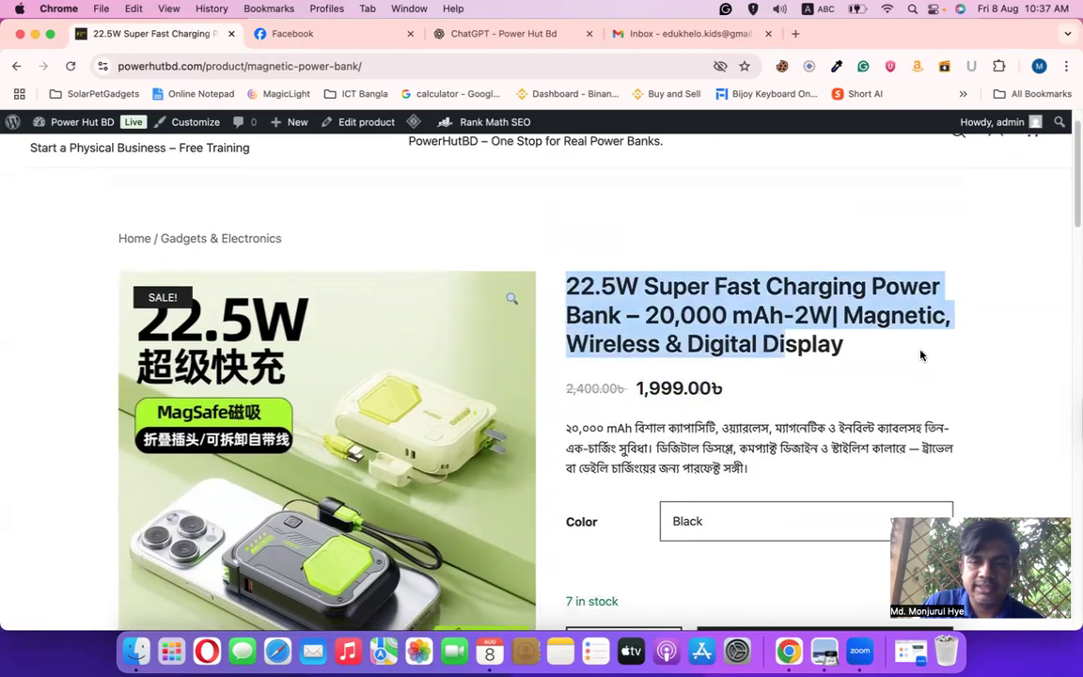
Download the three-children Edukhelo image as a 2.1 MB PNG and start a new tab
click(480, 34)
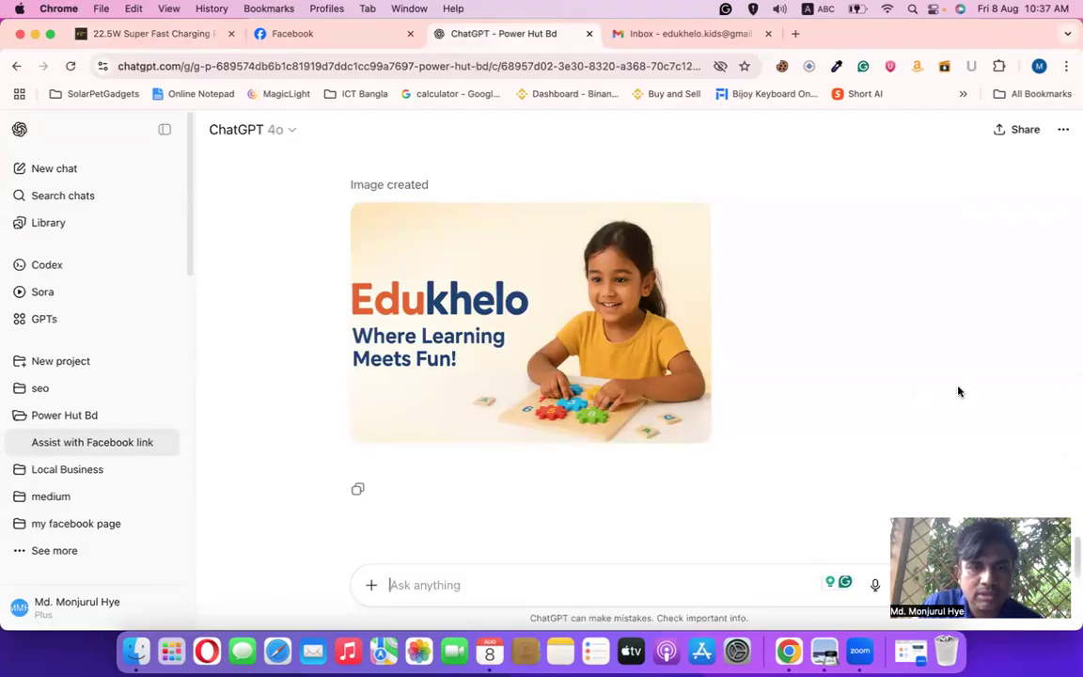
scroll(953, 385, up, 5)
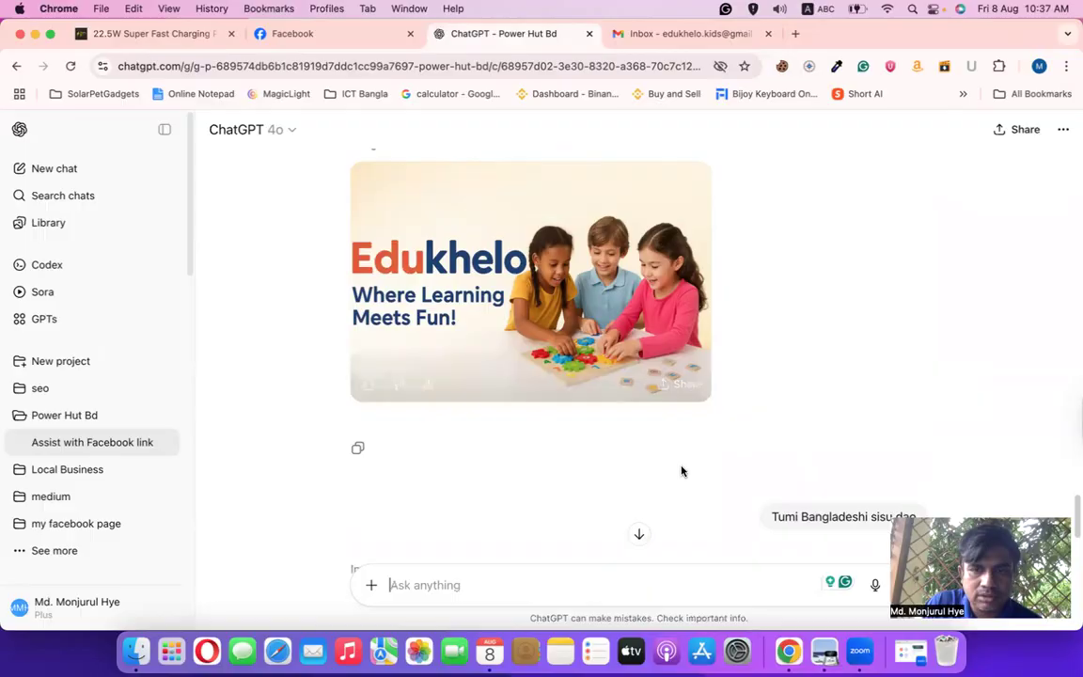
scroll(686, 457, down, 3)
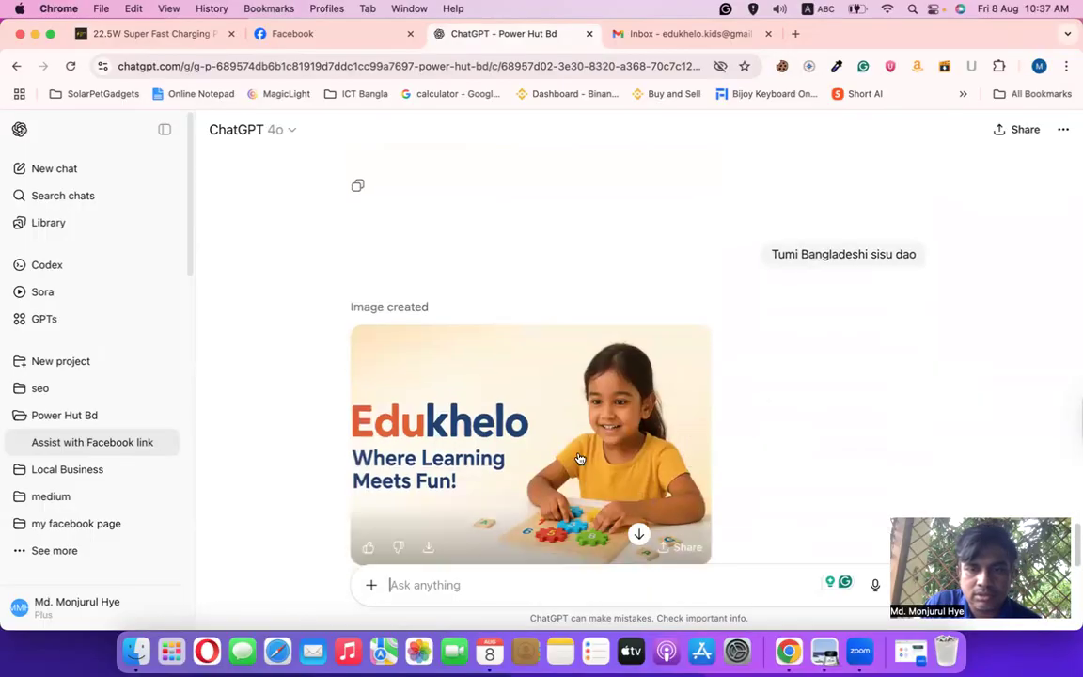
scroll(521, 406, up, 4)
click(428, 442)
mouse_move(983, 118)
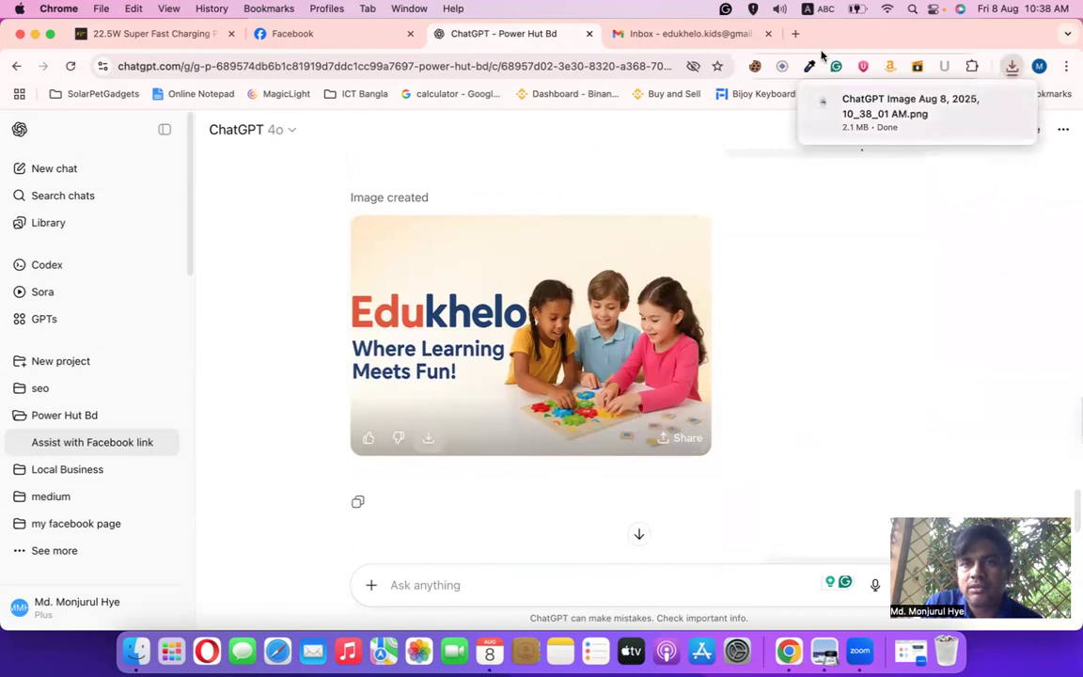
click(796, 34)
Load Canva, search 'facebook cover' and open a blank 1640 × 924 px Facebook Cover (Landscape) design
text(can)
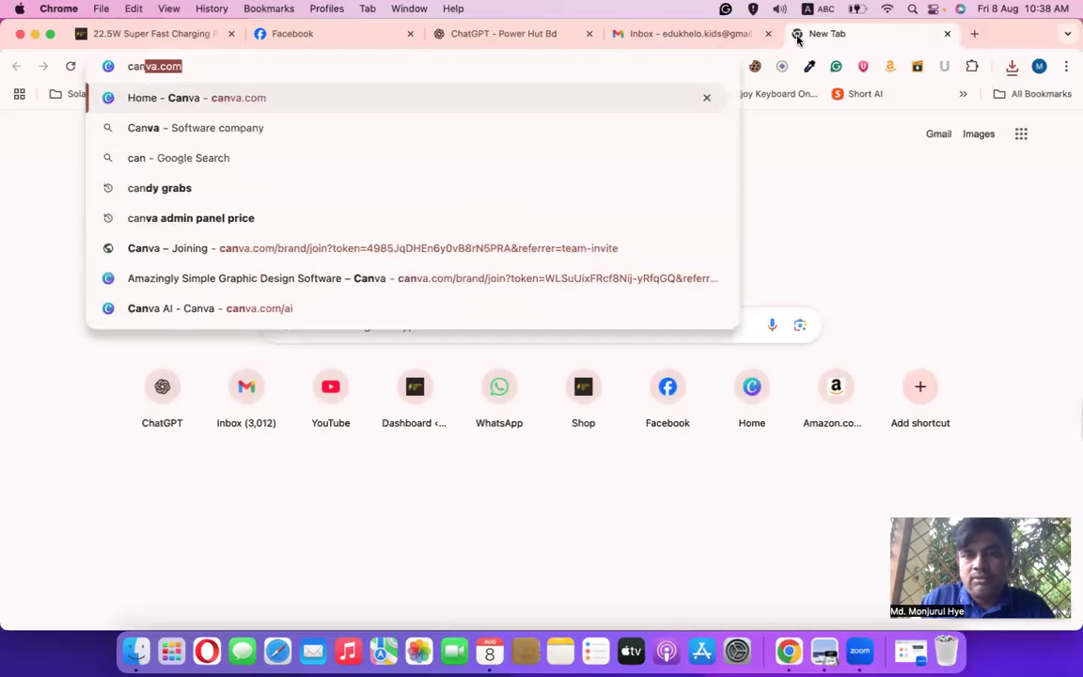
key(Return)
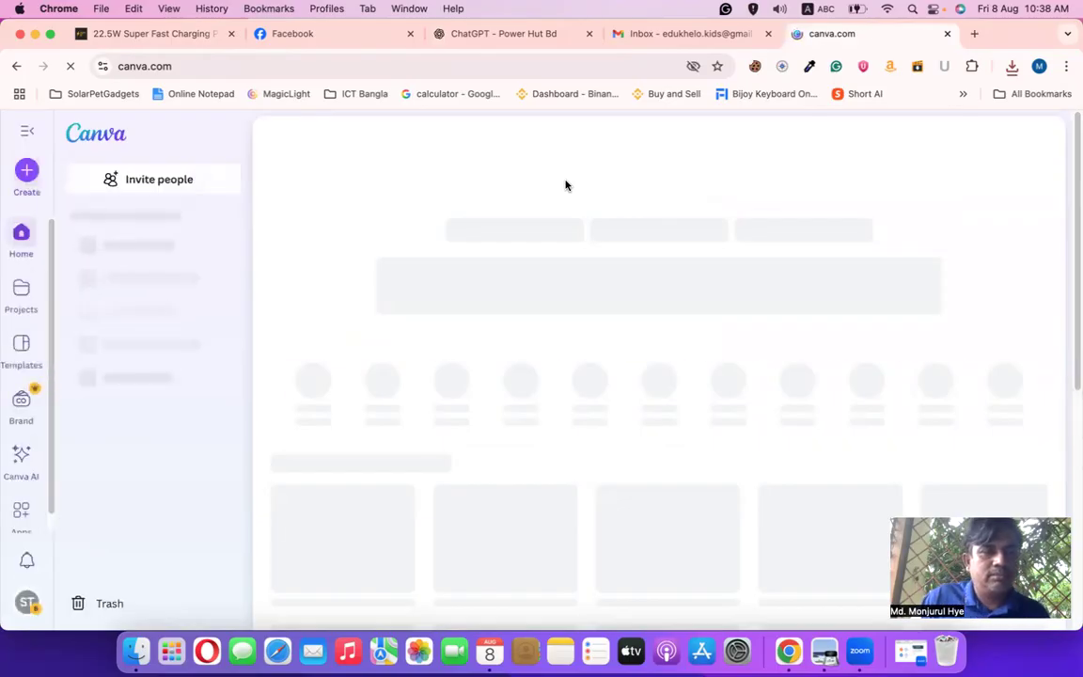
click(27, 173)
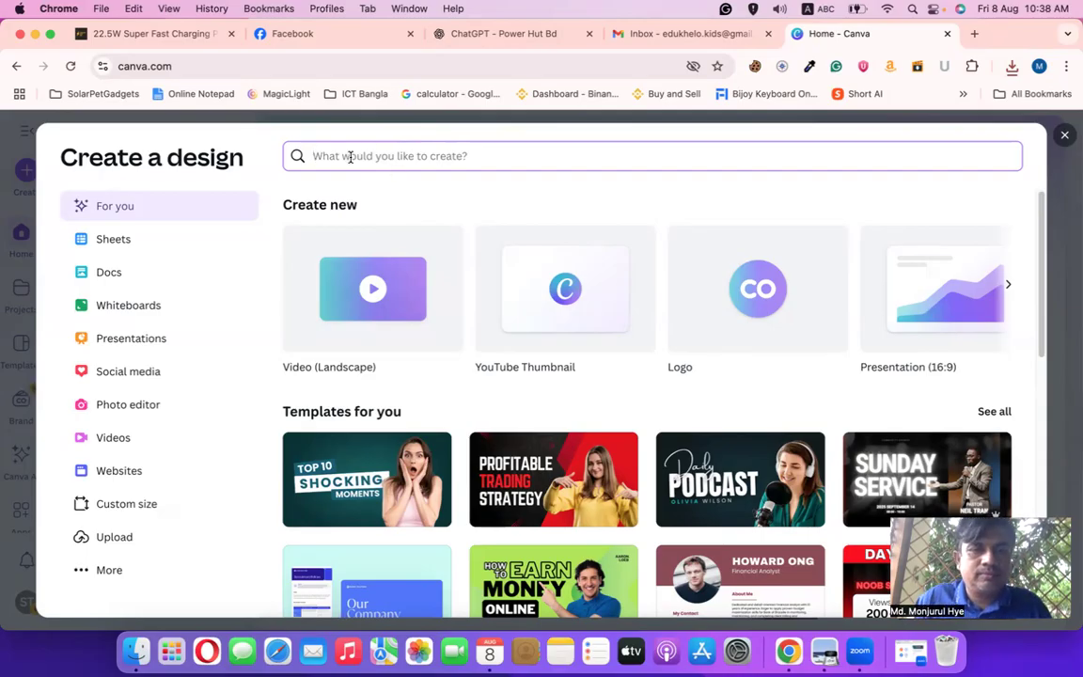
text(face)
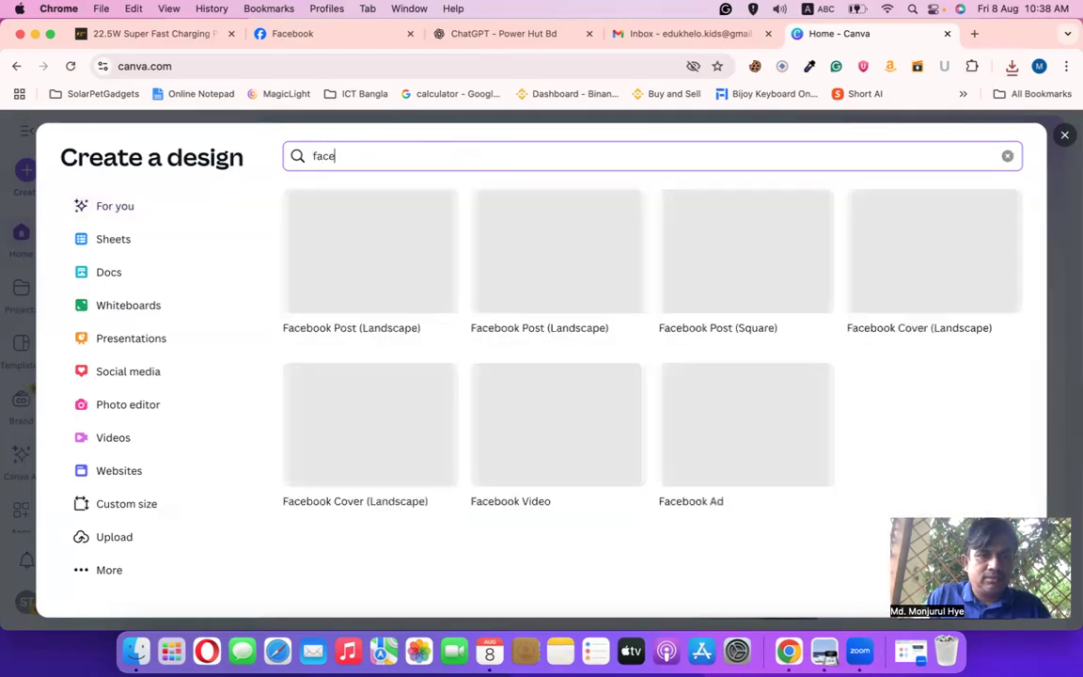
text(bbo)
key(BackSpace)
key(BackSpace)
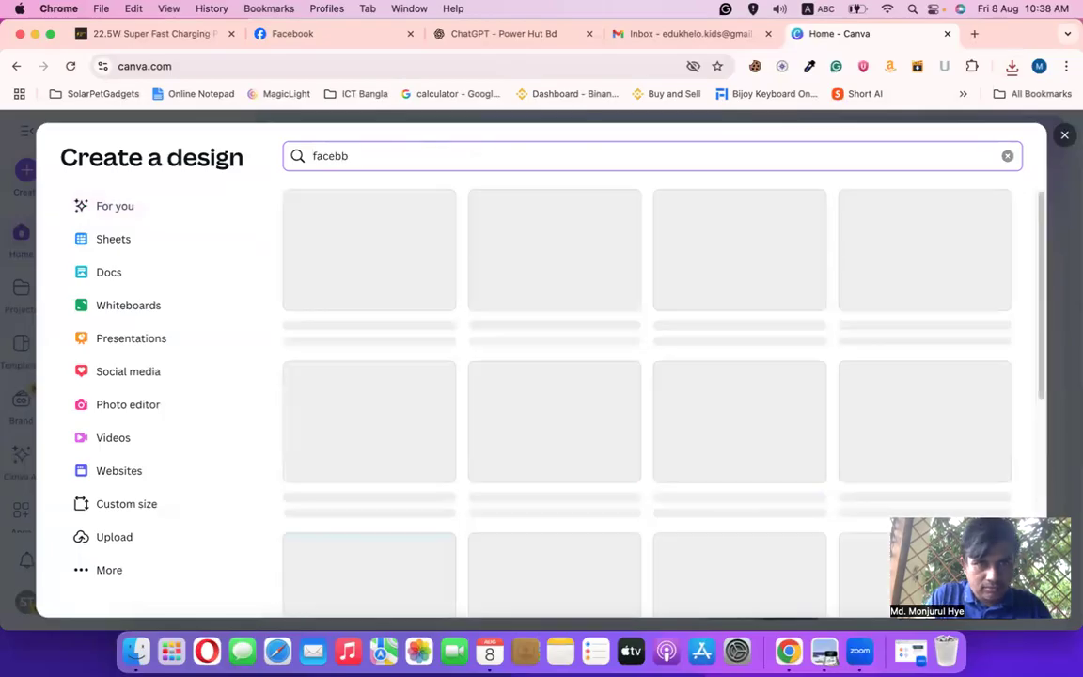
text(o)
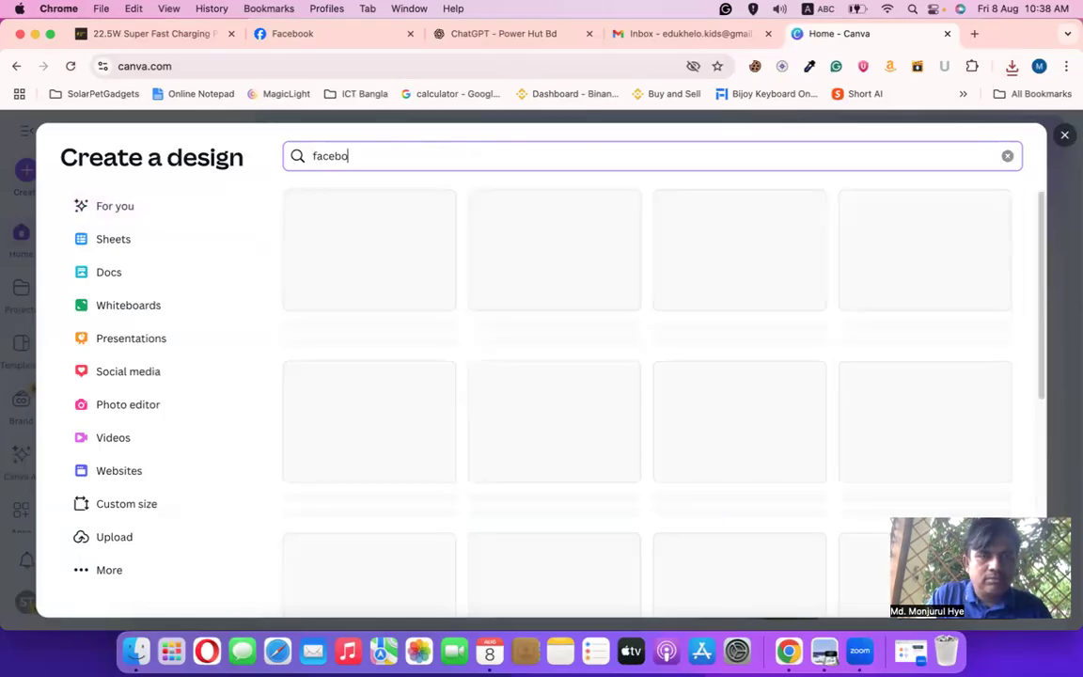
text(ok co)
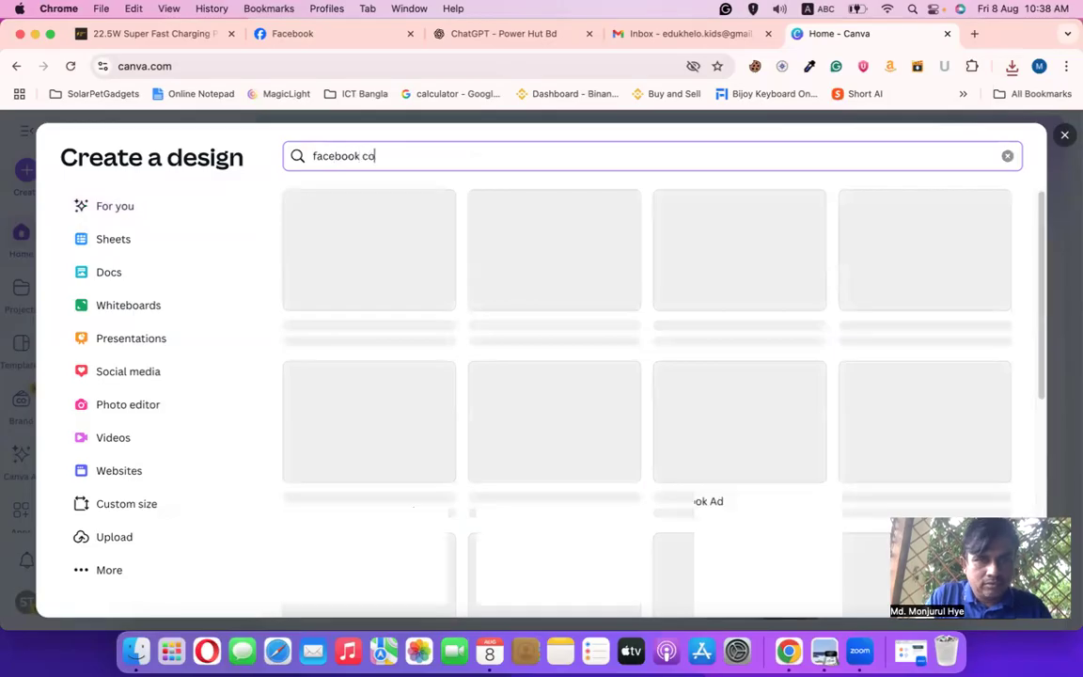
text(ver)
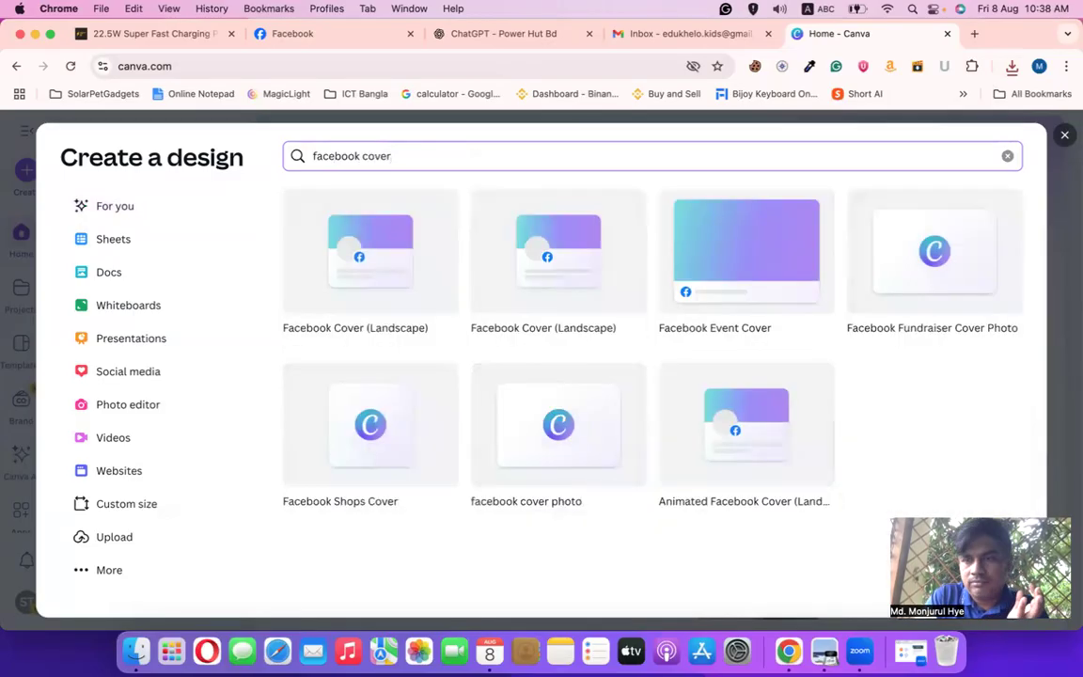
click(364, 270)
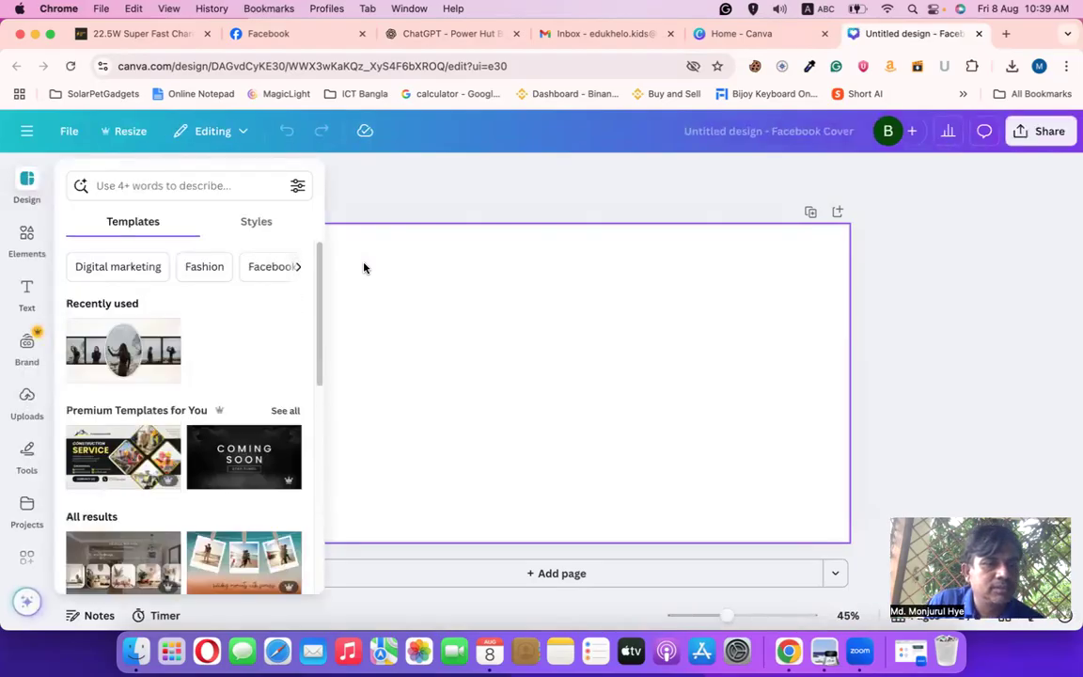
Upload the ChatGPT 8_01 AM three-children Edukhelo image from the Upload folder into Canva's Uploads
click(26, 401)
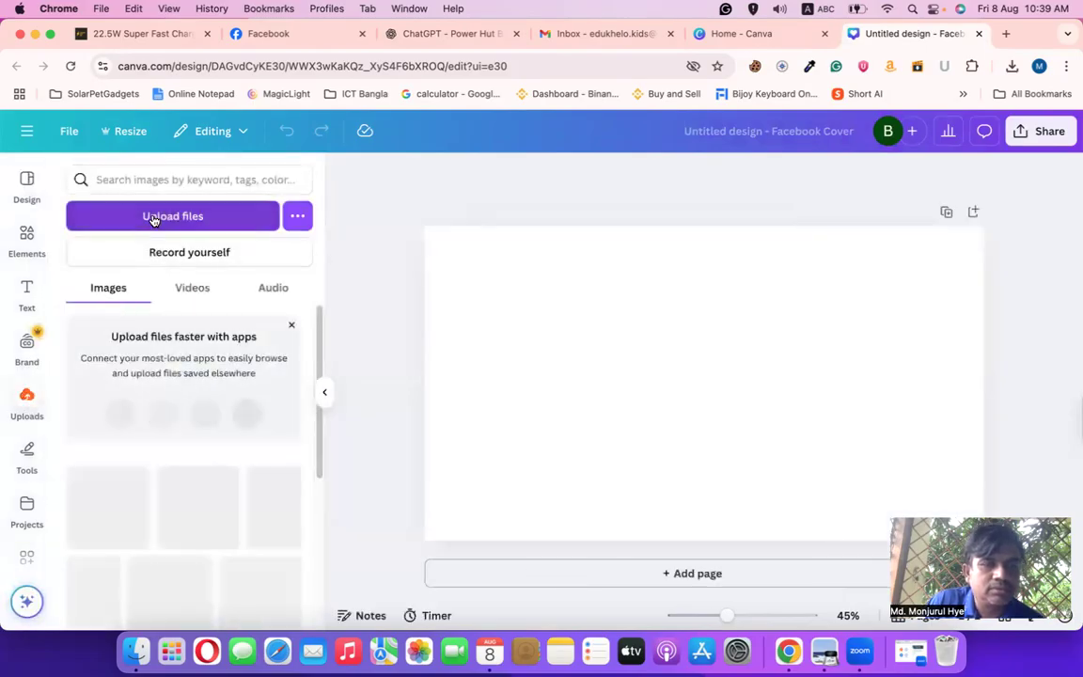
click(155, 218)
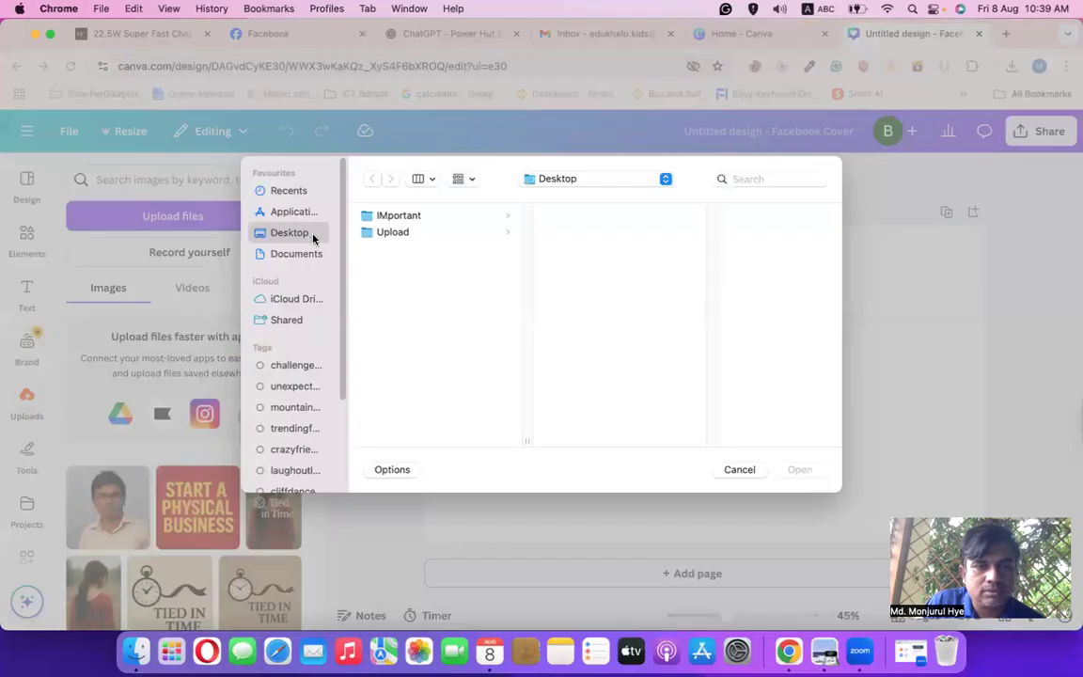
click(386, 233)
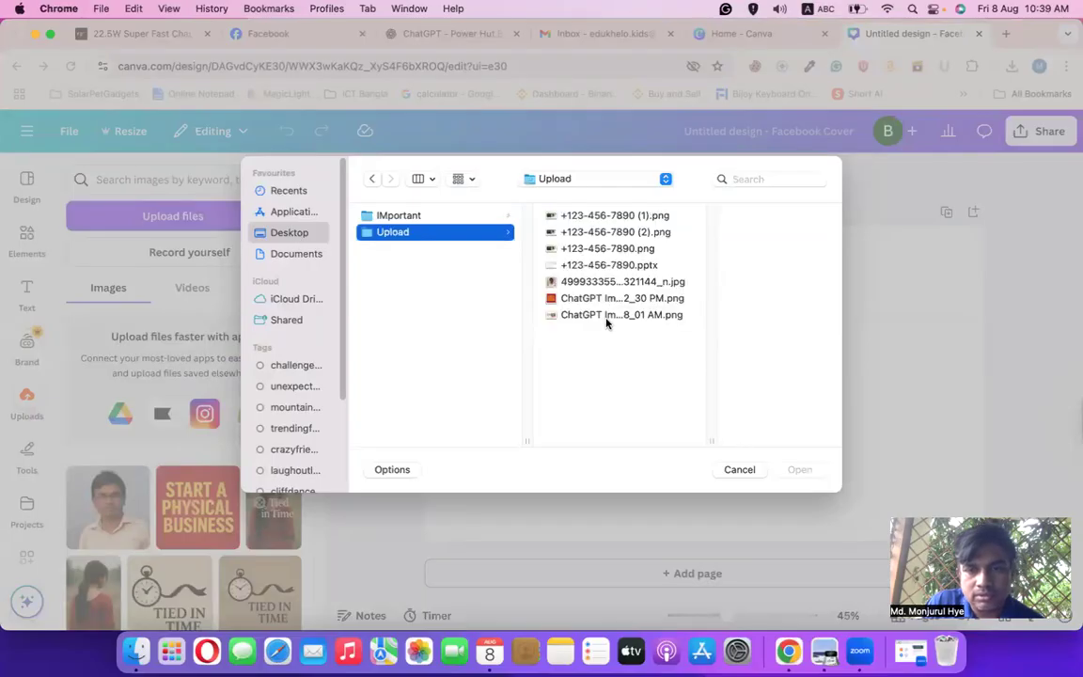
click(607, 316)
click(807, 471)
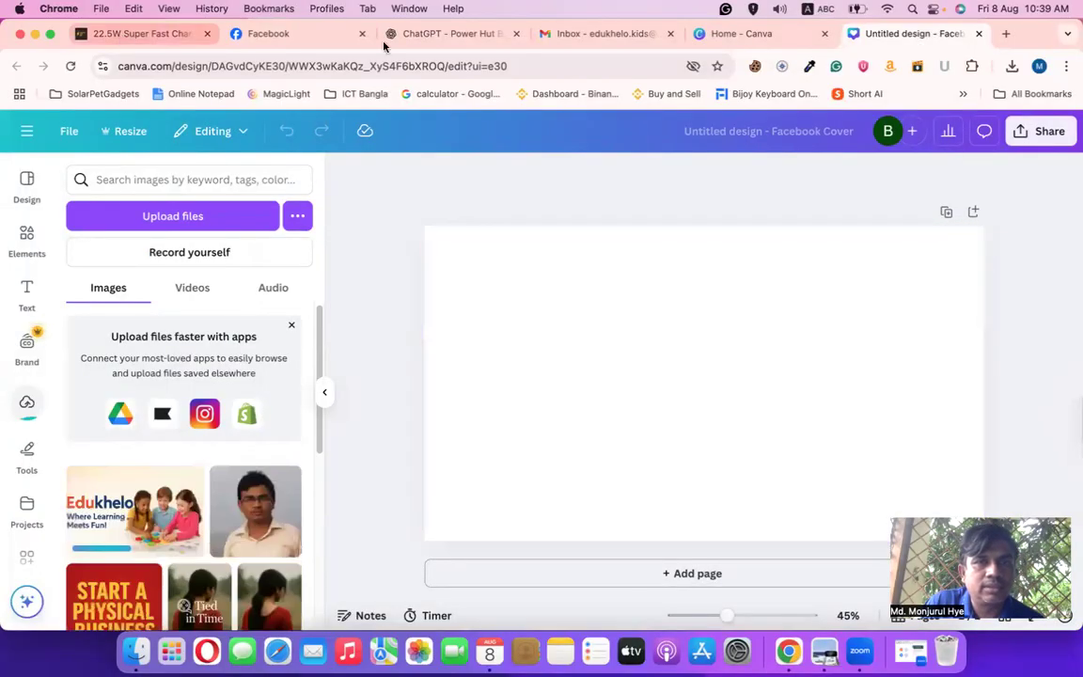
click(430, 34)
scroll(431, 525, down, 5)
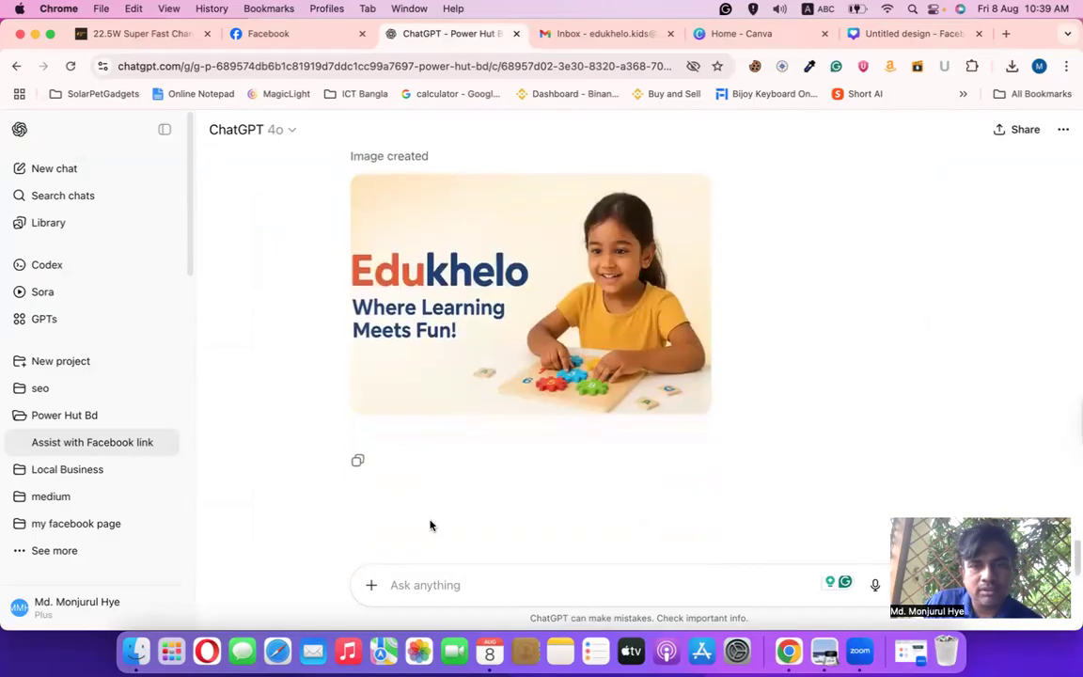
Ask ChatGPT for a Facebook page logo with the prompt 'facebook page logo dao'
mouse_move(577, 284)
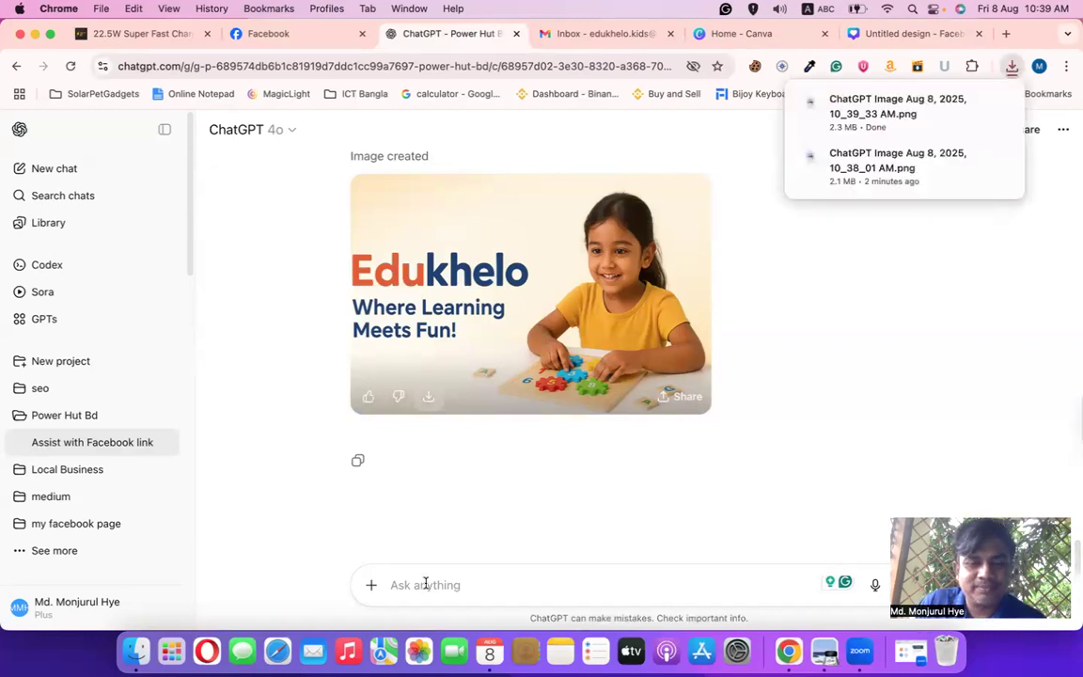
text(fac)
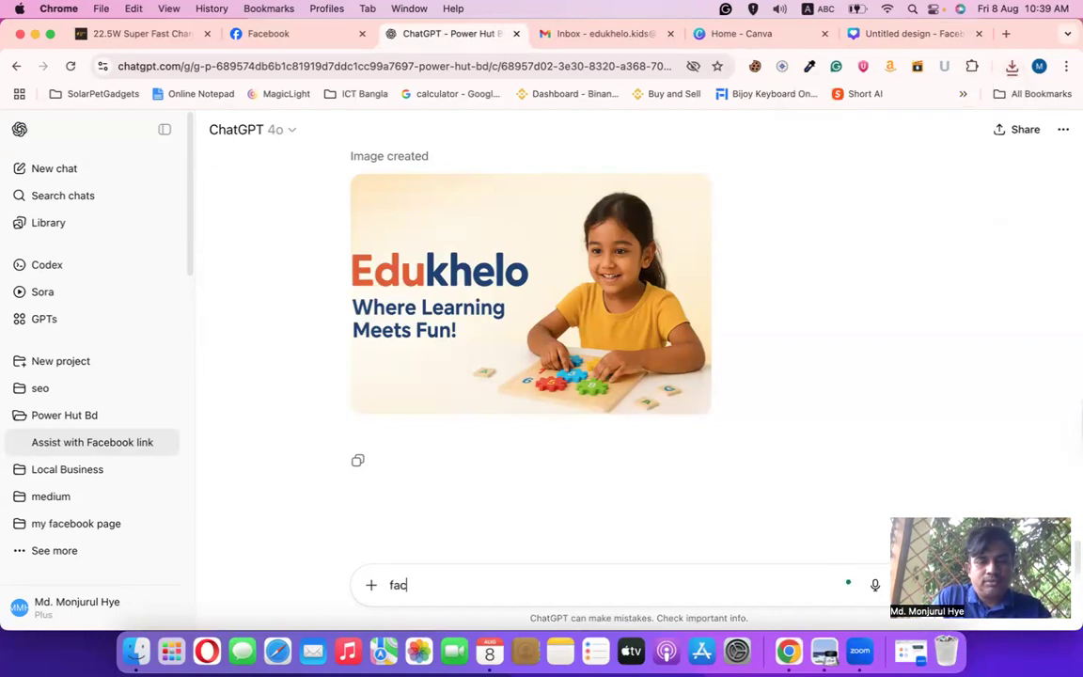
text(ebook pag)
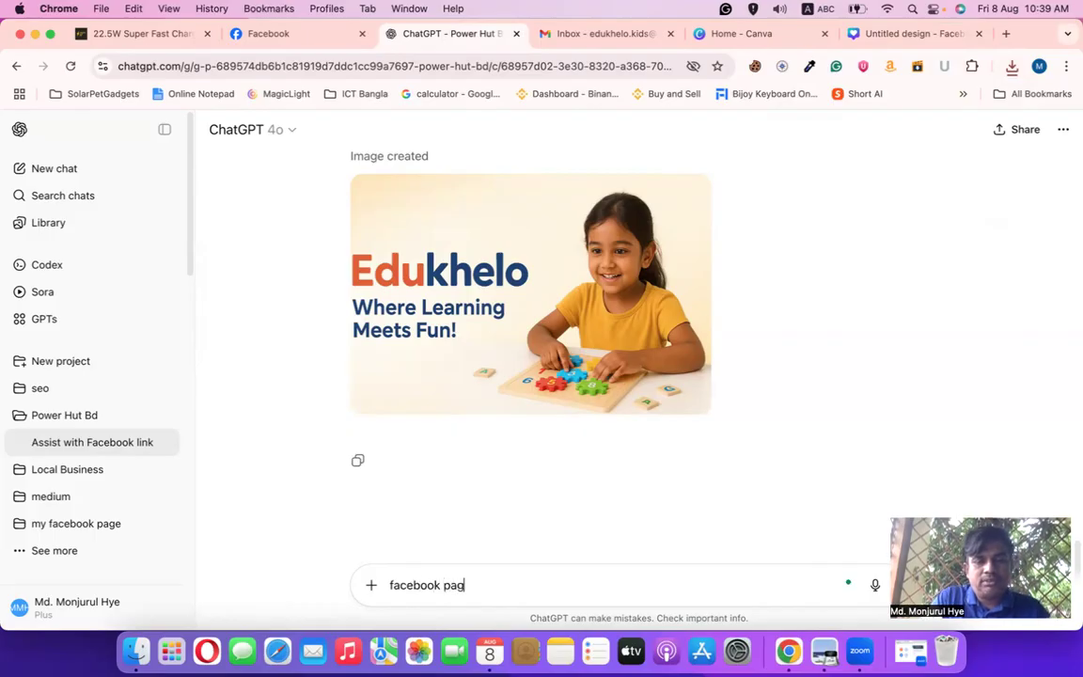
text(e logo dao)
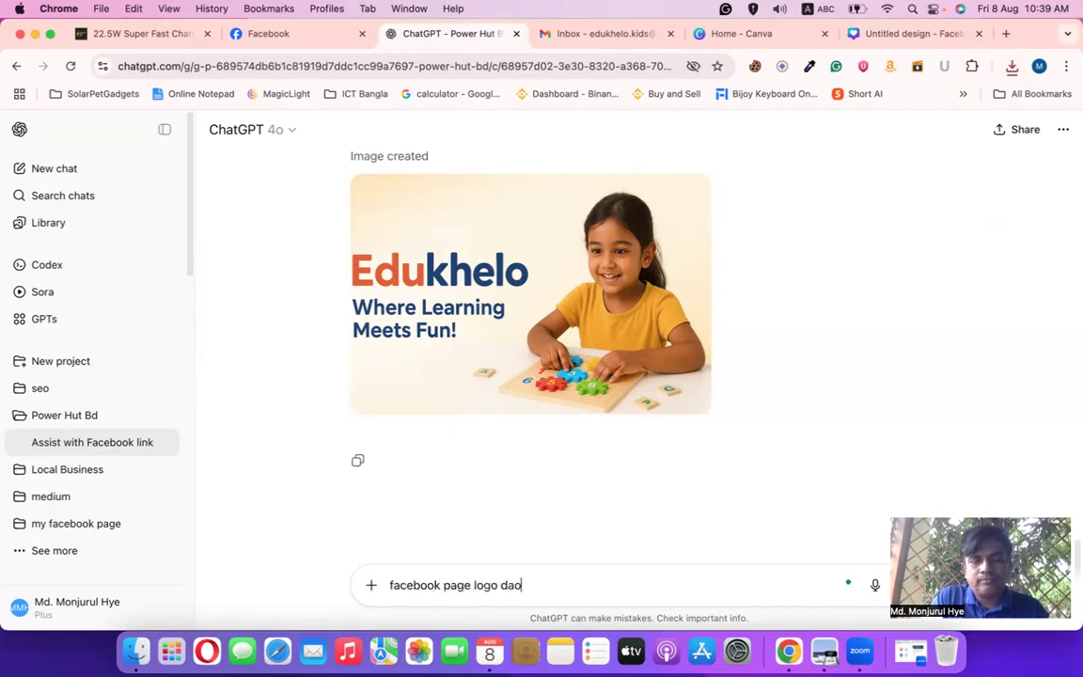
key(Return)
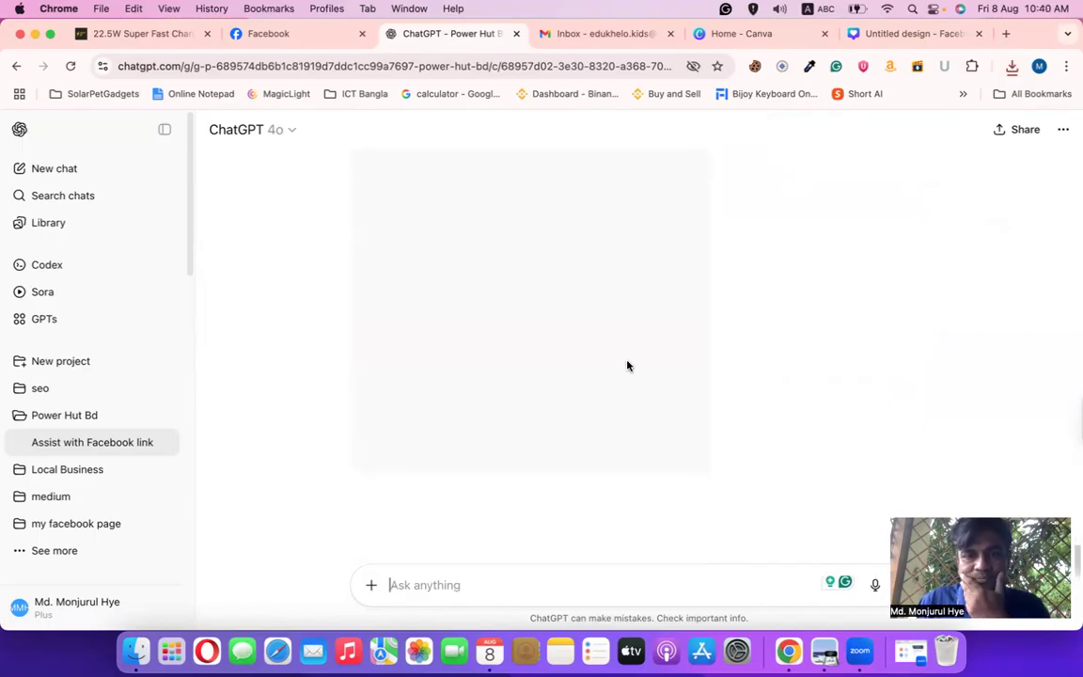
In the Canva cover design, upload the newest ChatGPT 9_33 AM single-girl Edukhelo image
click(876, 33)
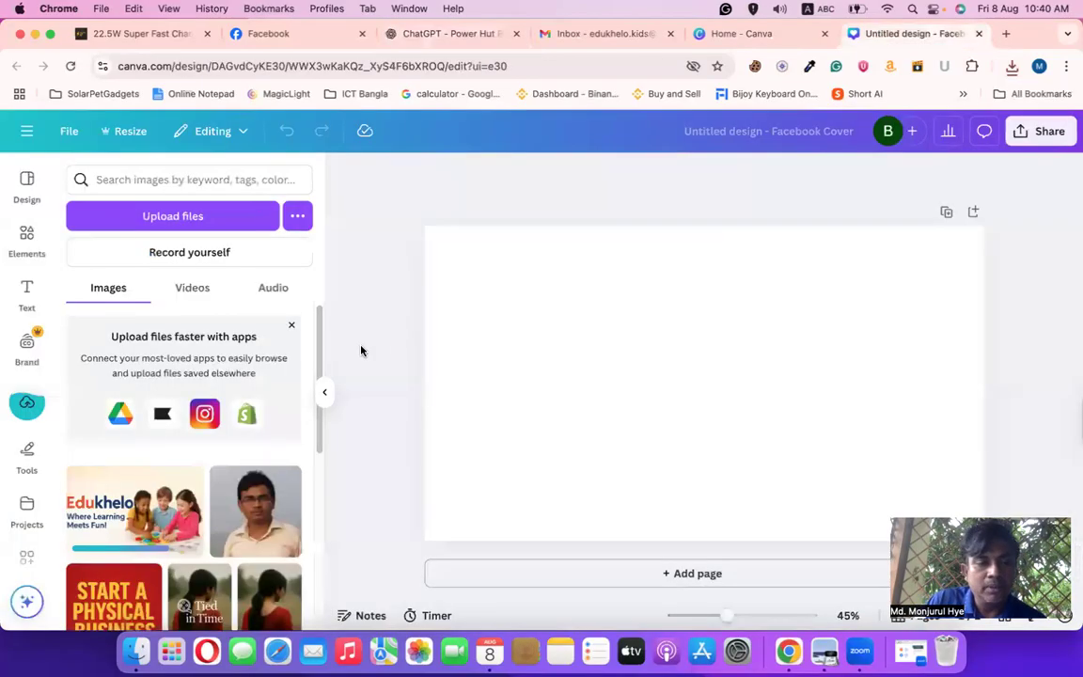
scroll(174, 417, down, 1)
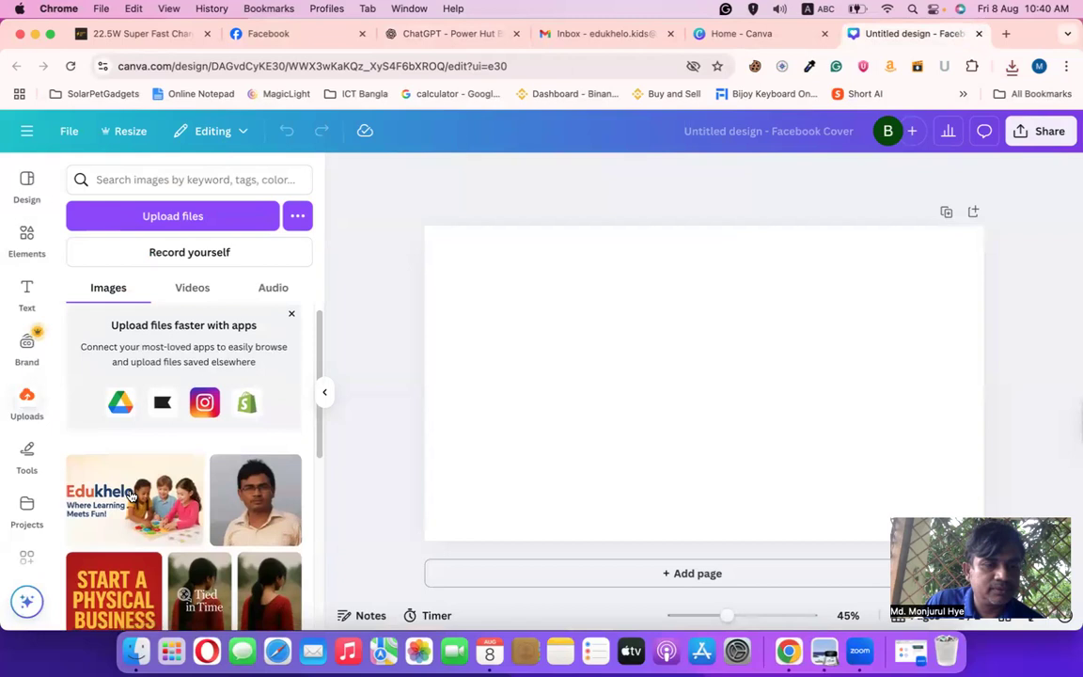
click(164, 219)
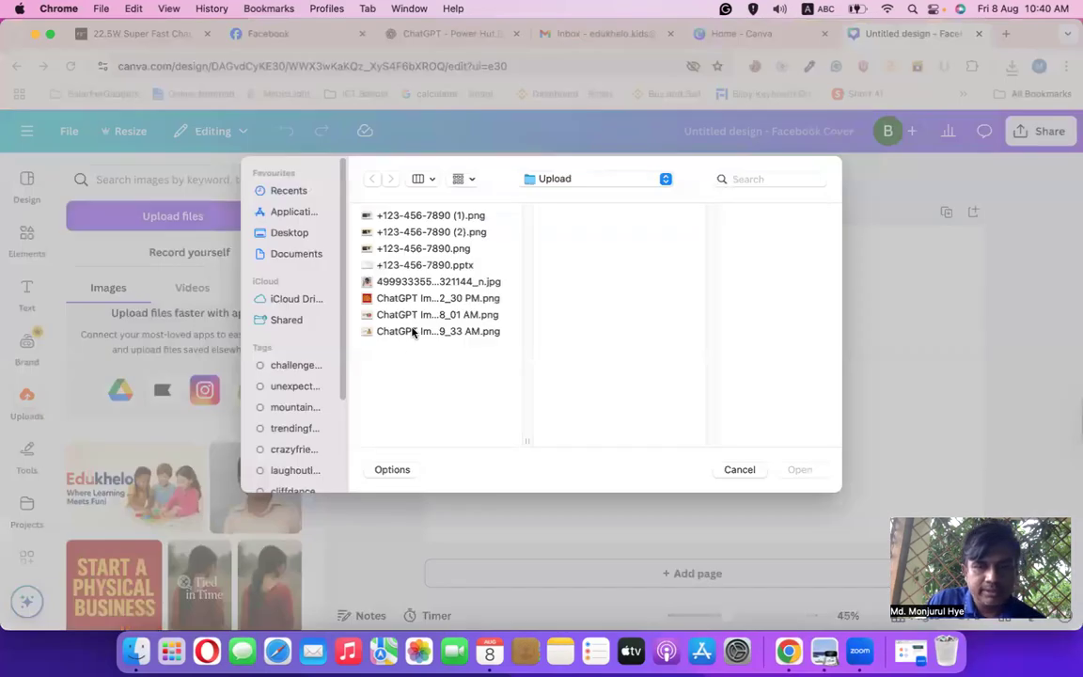
click(412, 332)
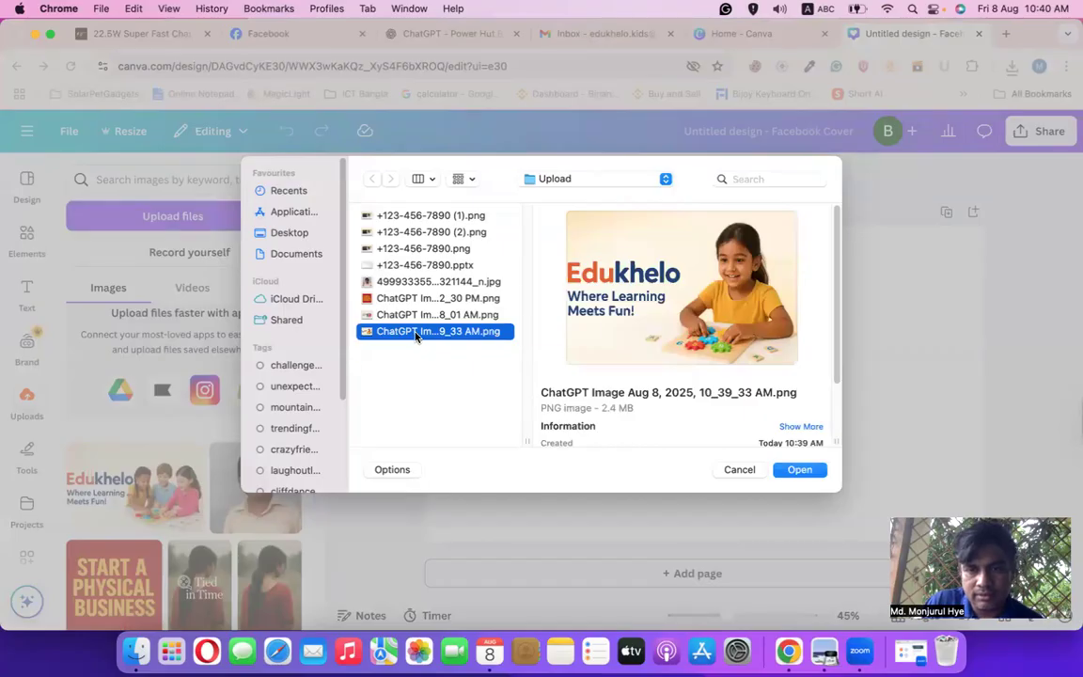
click(797, 473)
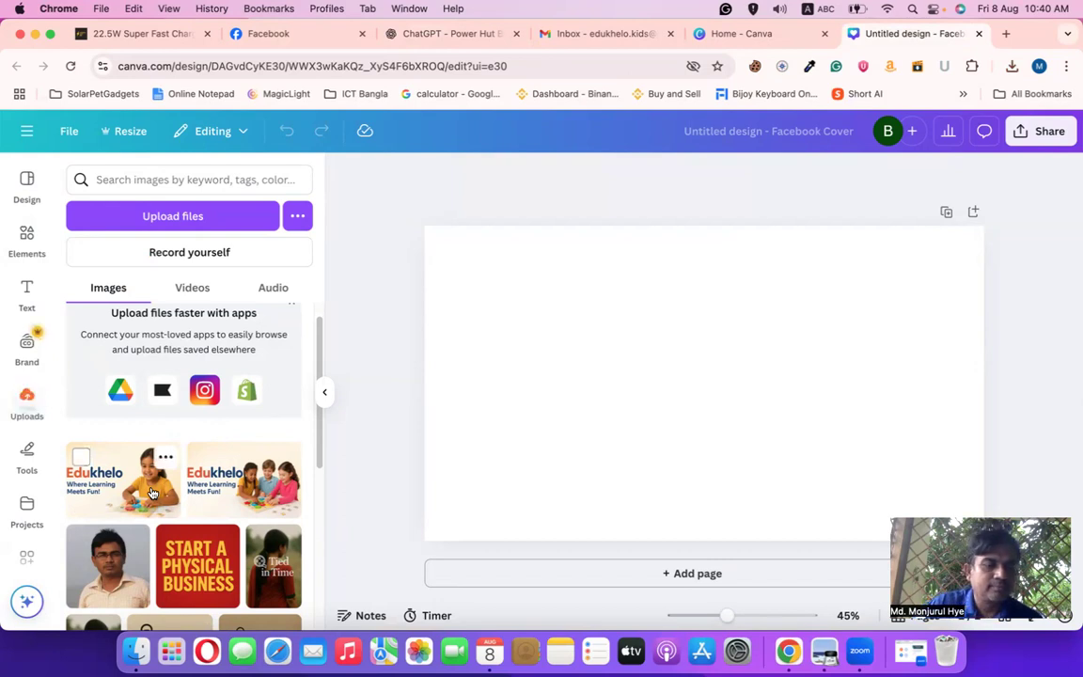
Add the single-girl Edukhelo image to the page and set it as the background
click(132, 485)
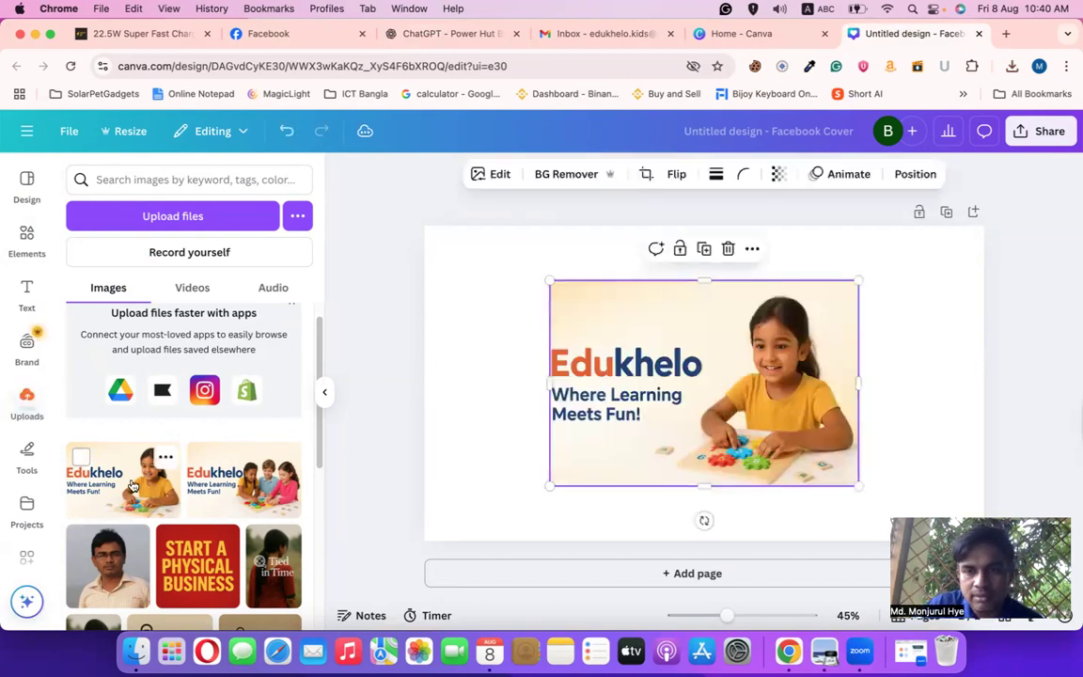
right_click(615, 332)
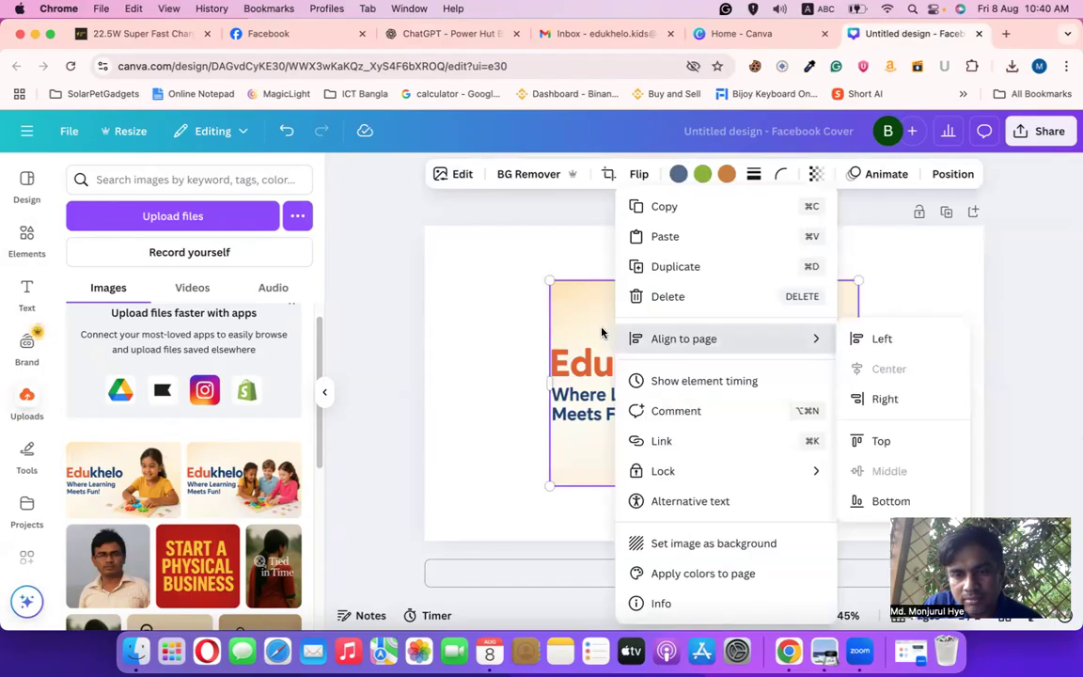
click(697, 545)
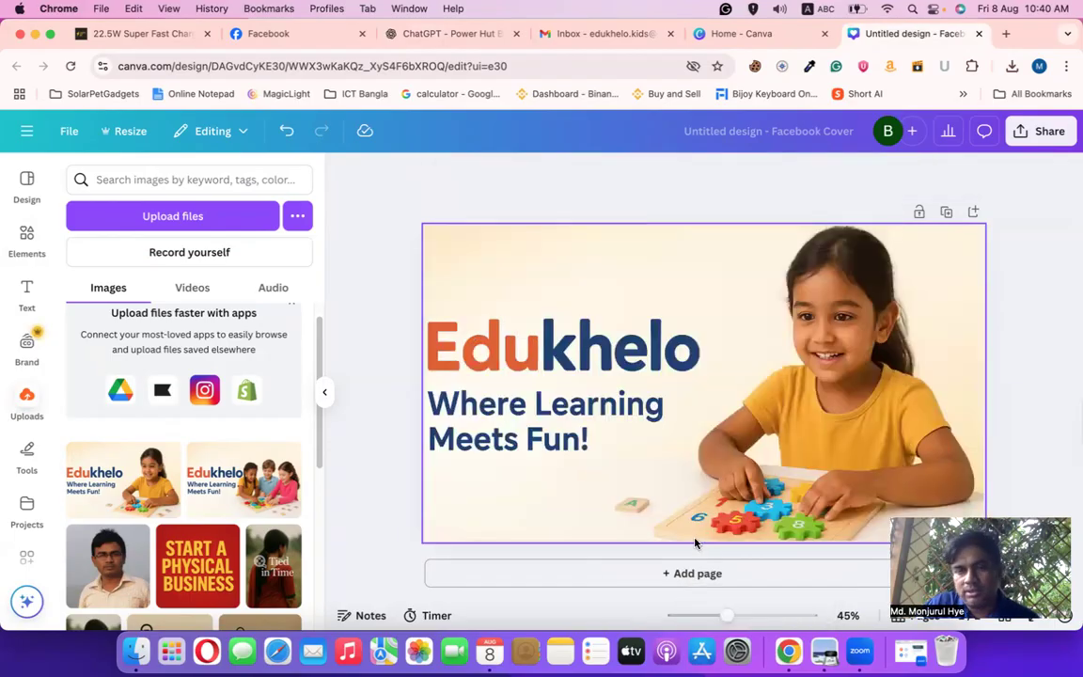
Download the cover design as a 1640 × 924 px PNG
click(1044, 131)
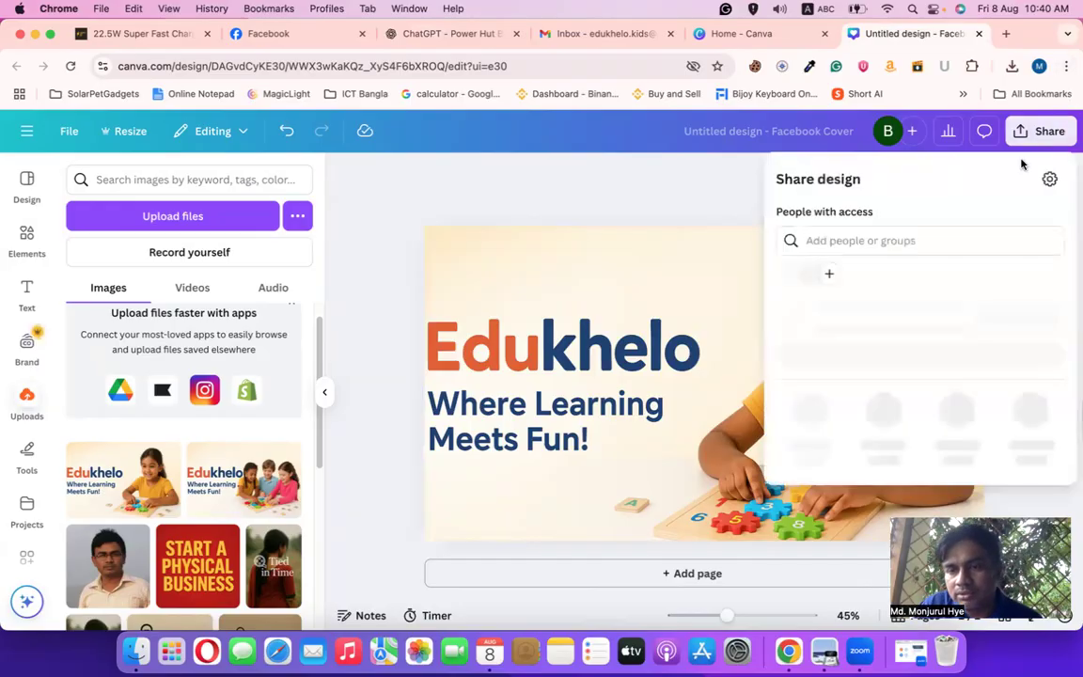
click(809, 447)
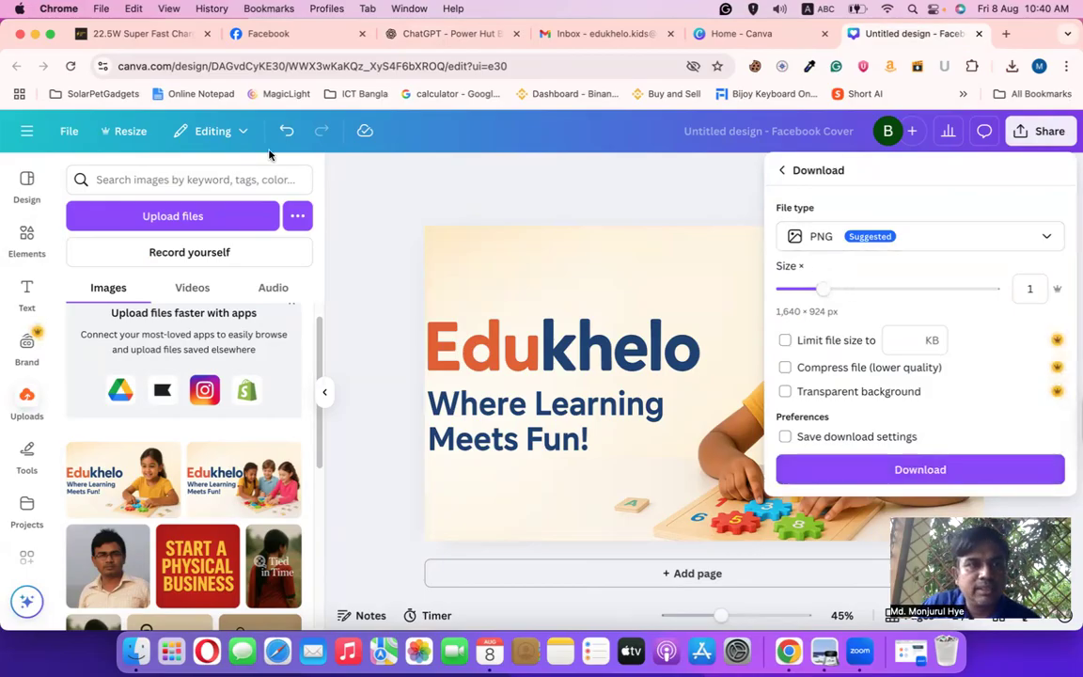
click(907, 470)
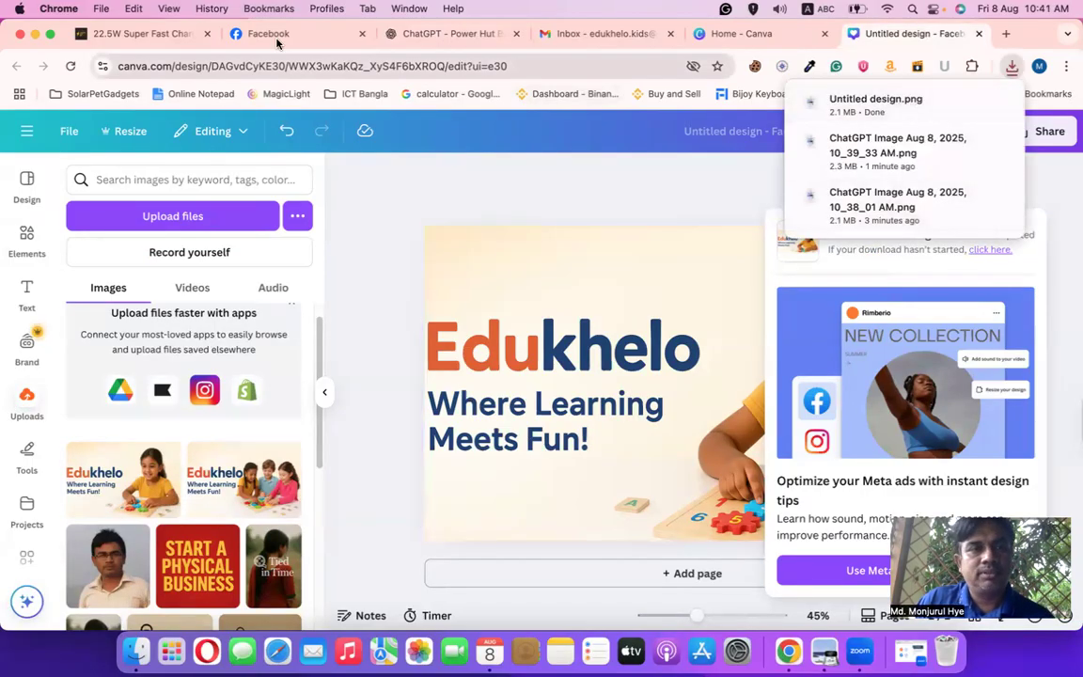
Upload the Canva-made Untitled design.png as the Edukhelo page's new cover photo
key(super+2)
click(927, 388)
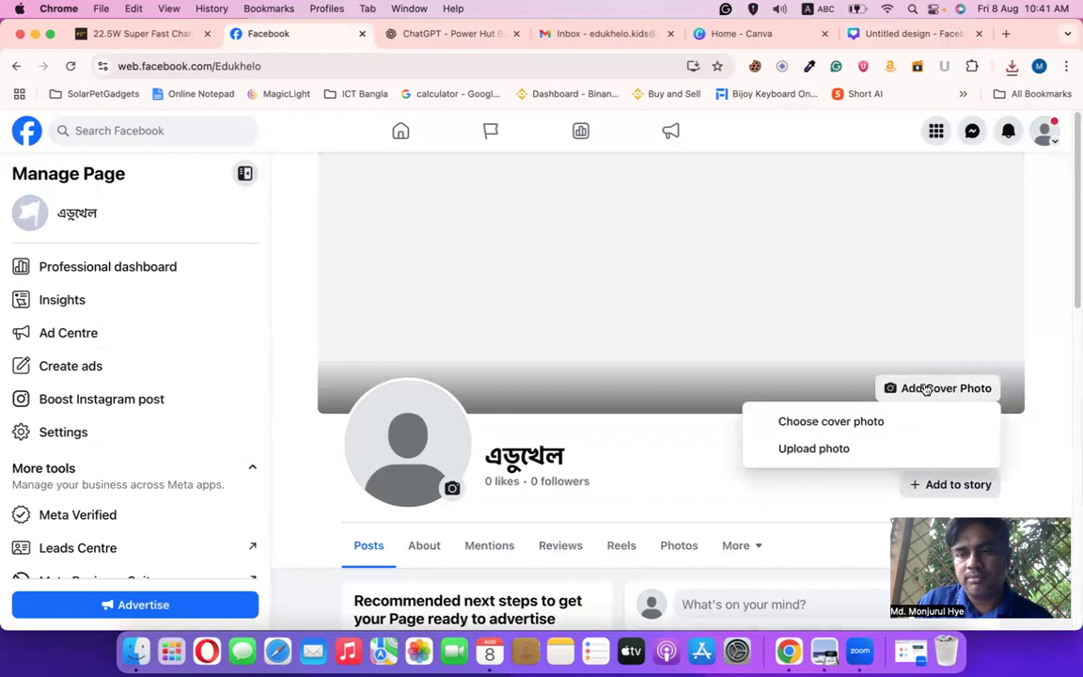
click(839, 422)
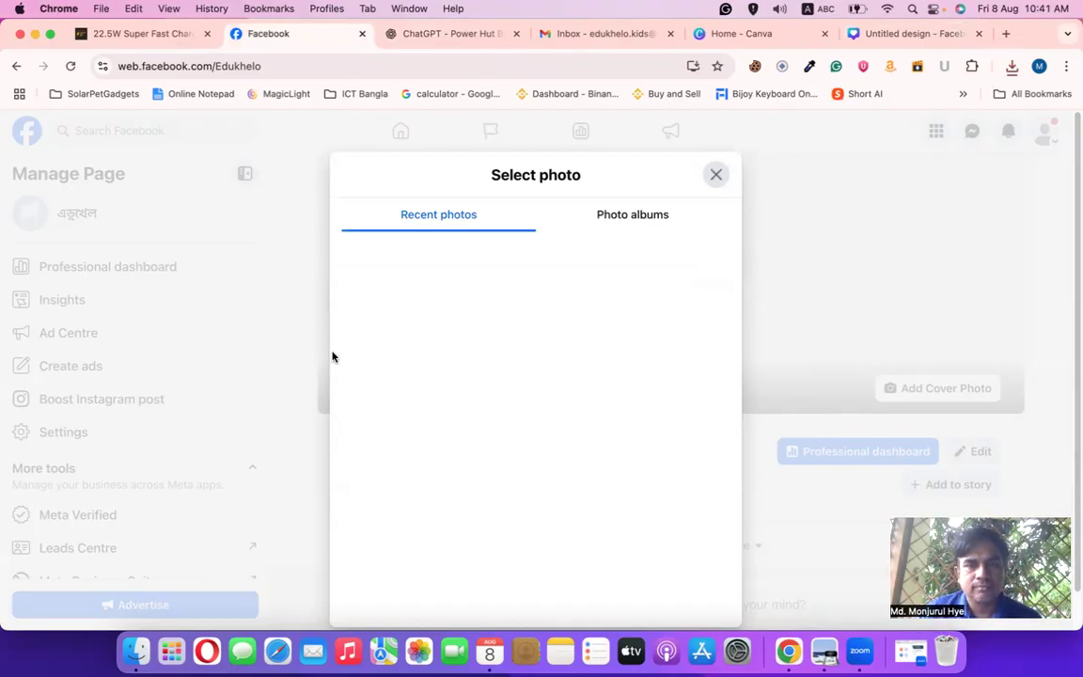
click(718, 176)
click(921, 388)
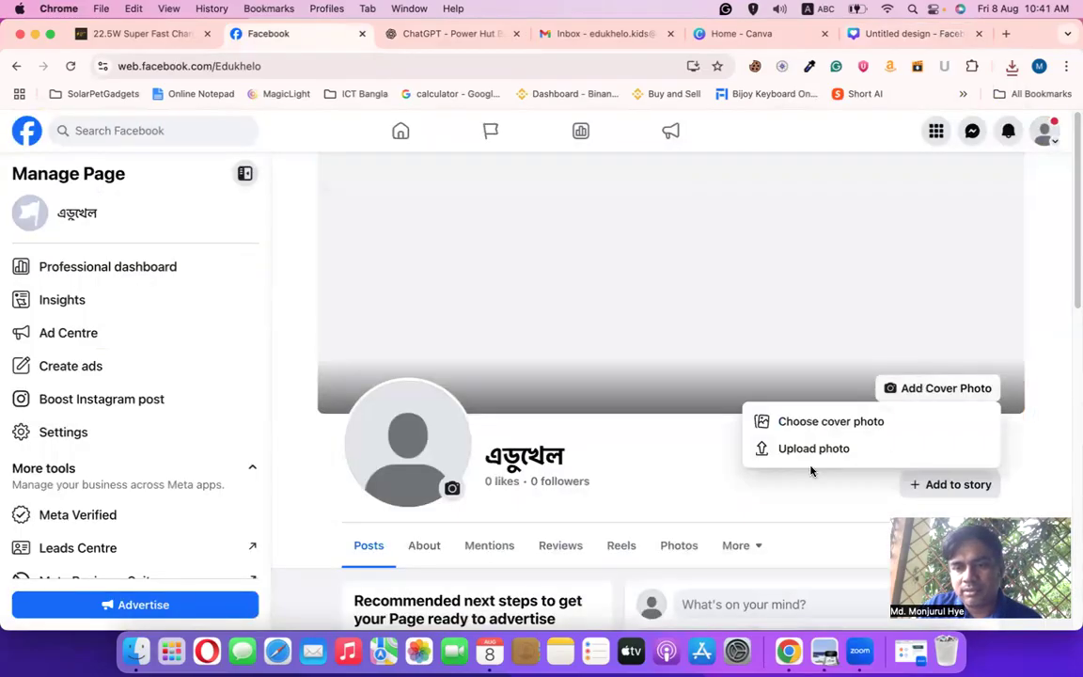
click(731, 425)
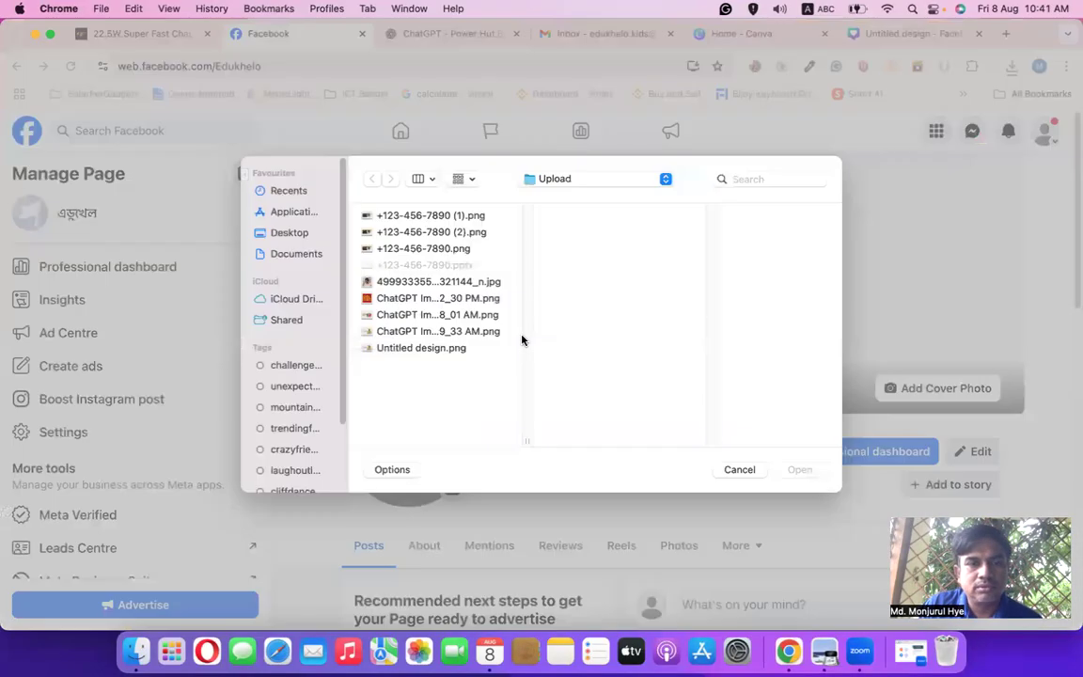
click(421, 349)
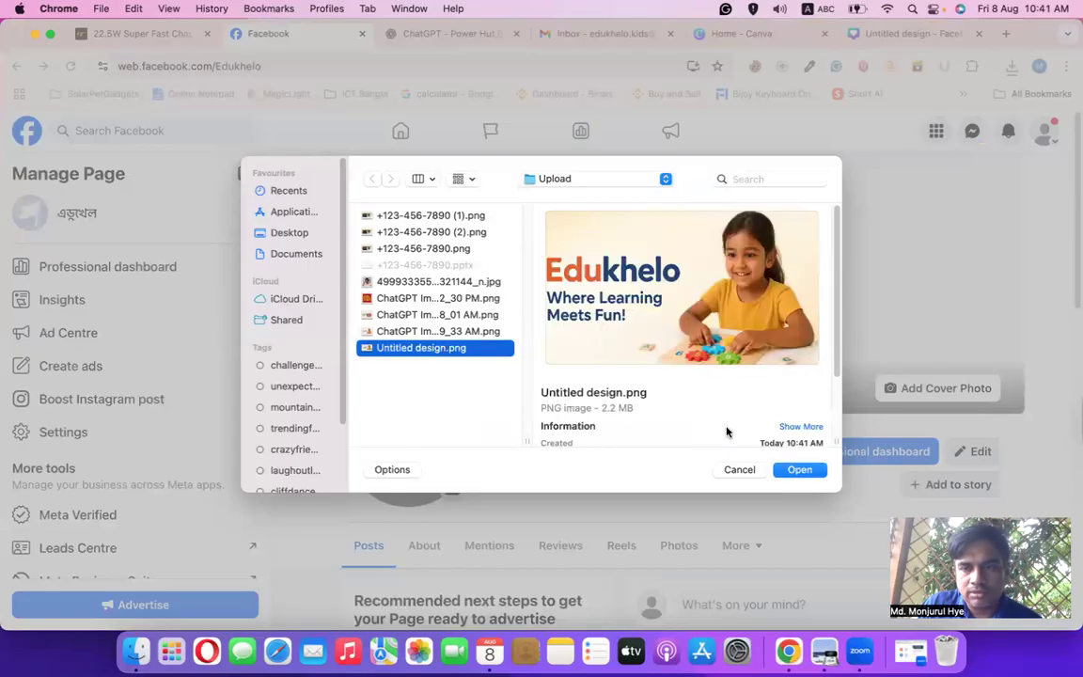
key(Return)
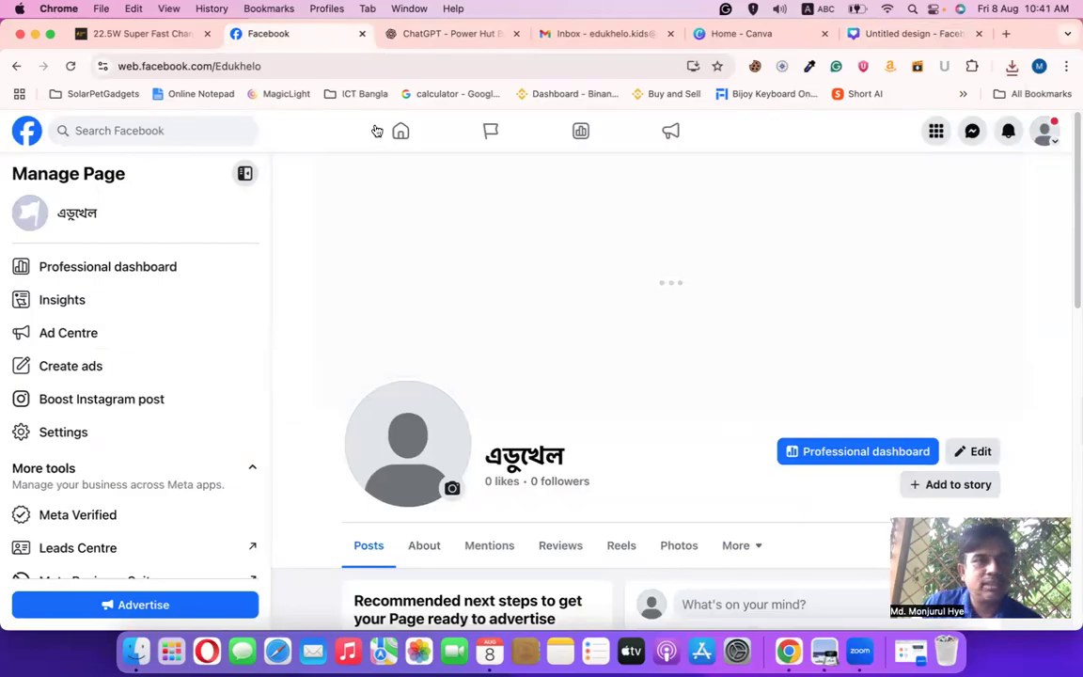
Drag the cover photo upward until 'Where Learning Meets Fun!' sits fully inside the frame
drag(619, 316, 646, 389)
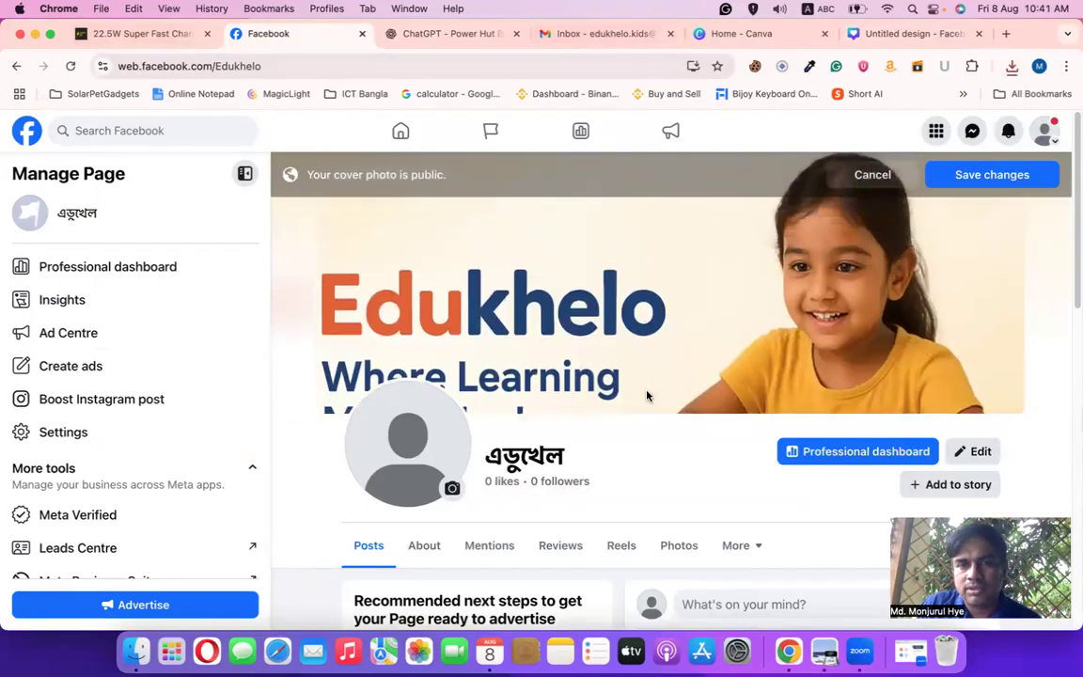
scroll(645, 388, down, 2)
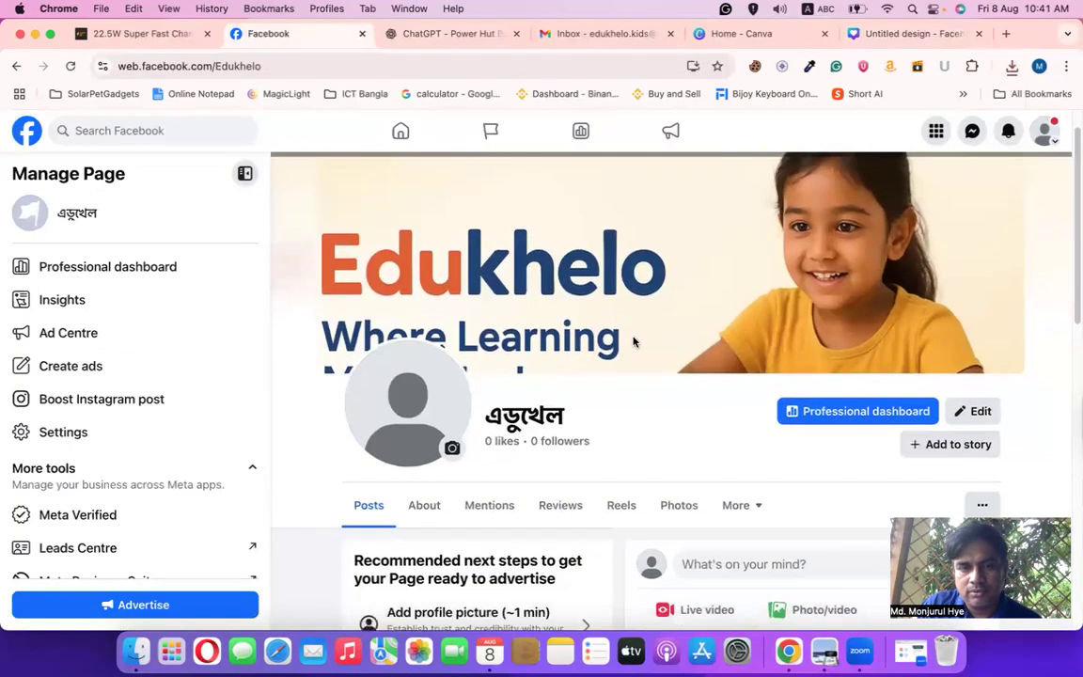
scroll(638, 404, up, 2)
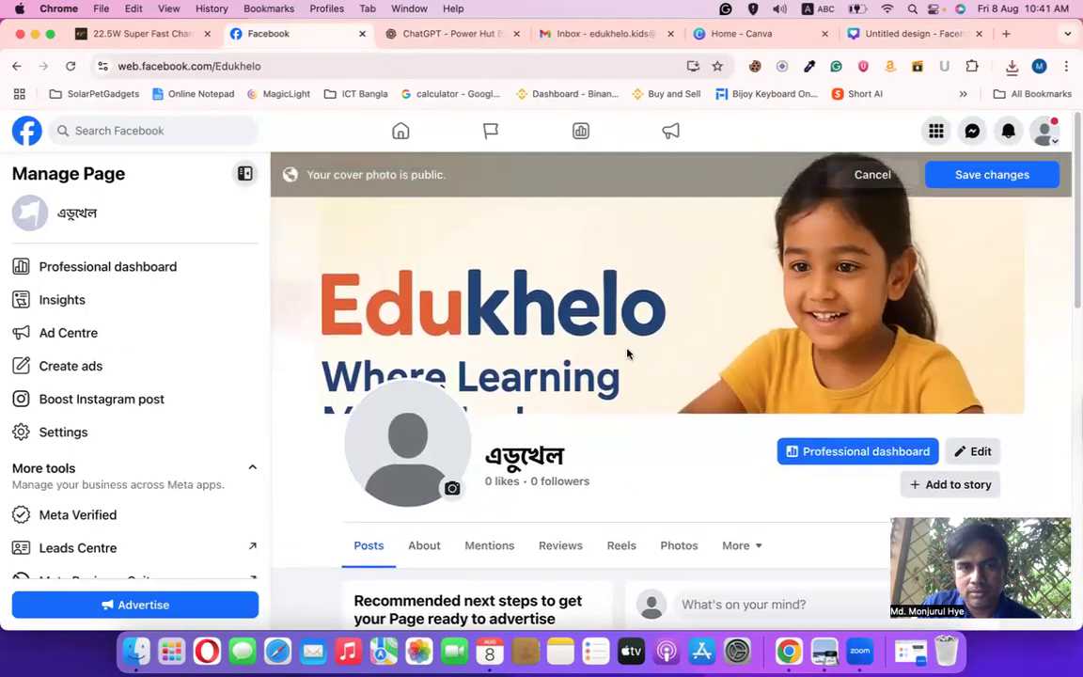
drag(632, 332, 631, 276)
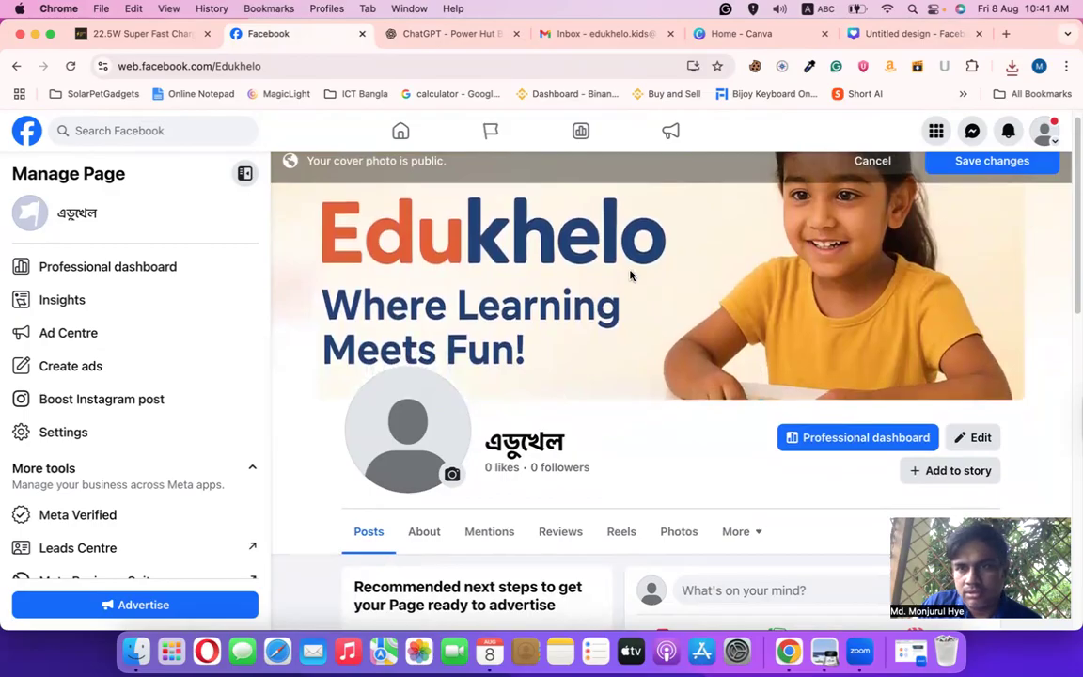
mouse_move(645, 340)
mouse_down()
mouse_move(645, 304)
mouse_move(642, 320)
mouse_up()
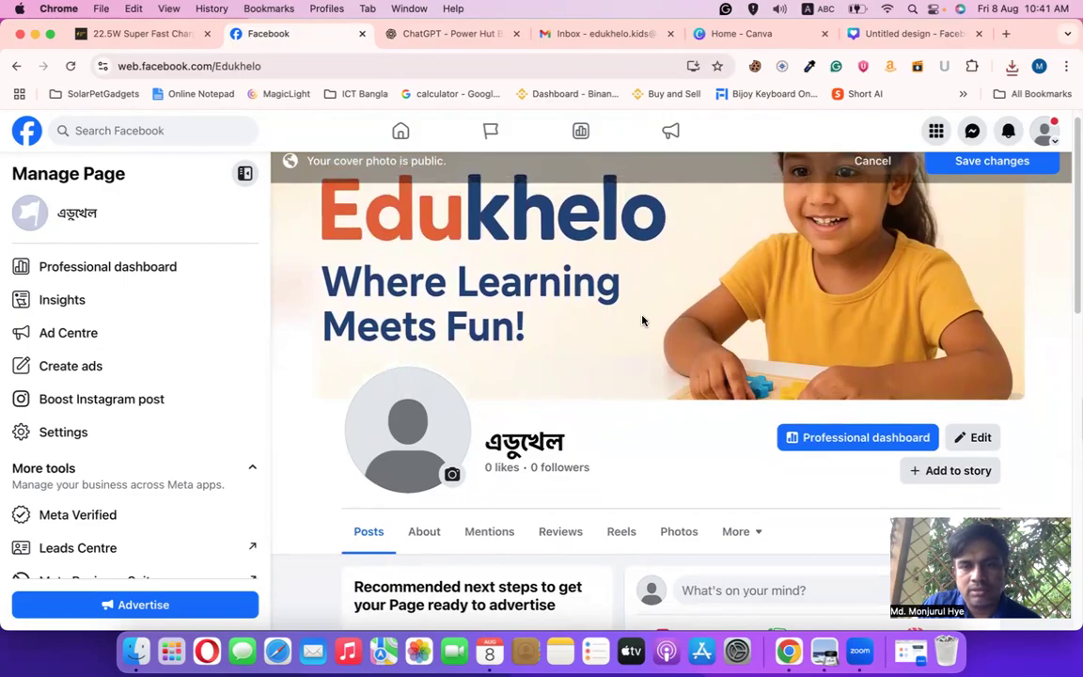
drag(642, 321, 594, 380)
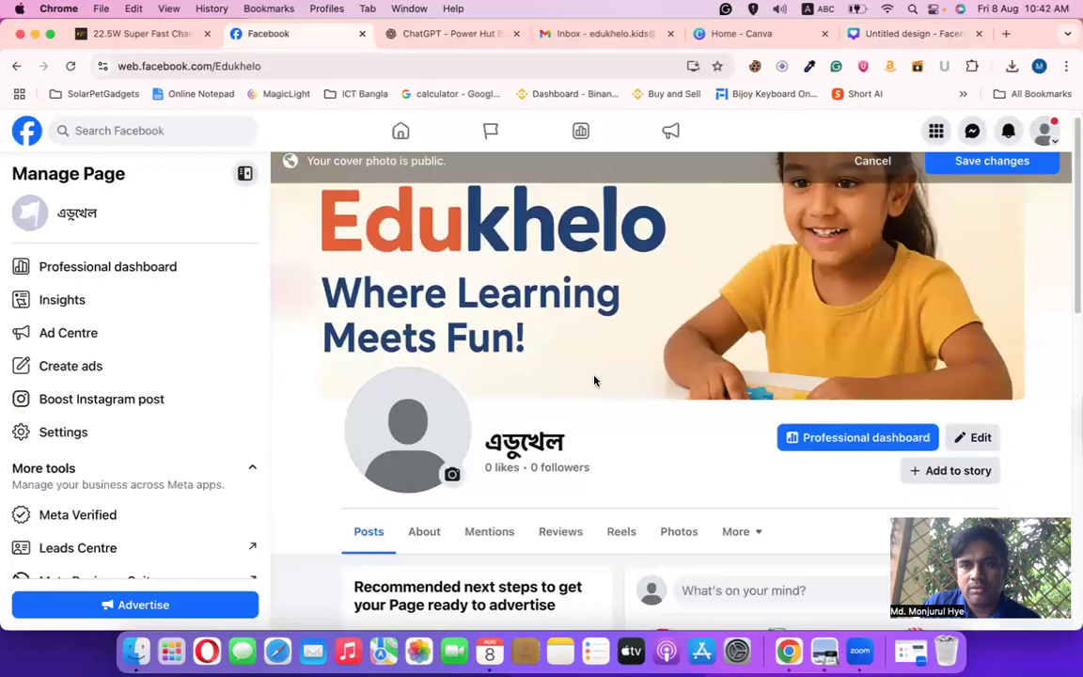
Place the three-children Edukhelo image onto the Canva Facebook cover
click(740, 36)
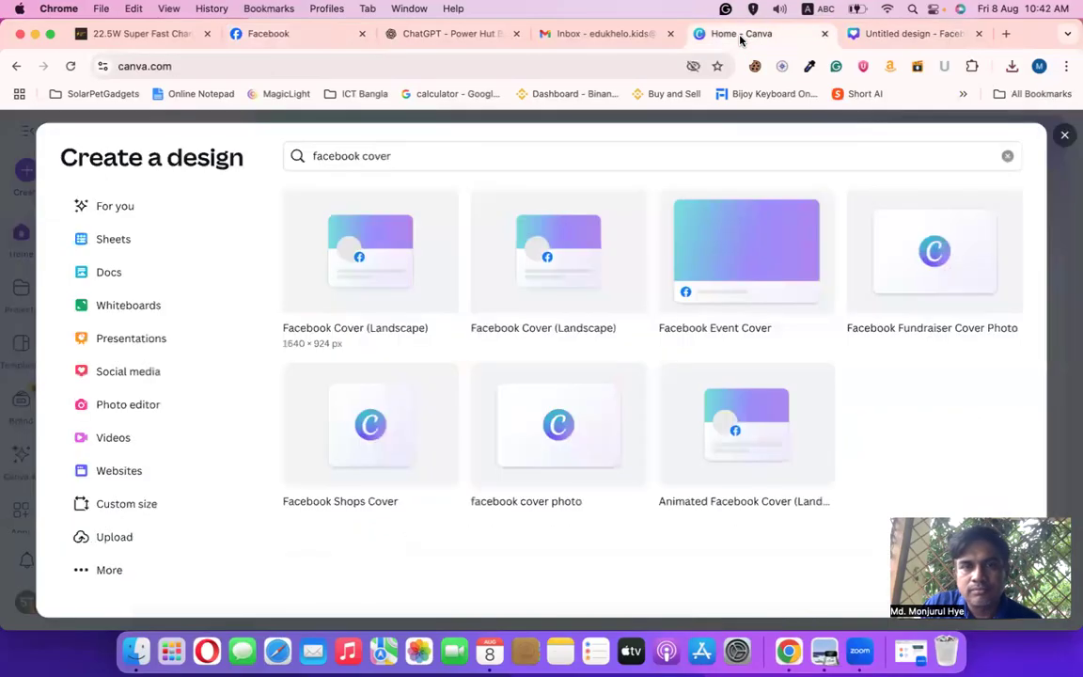
click(907, 34)
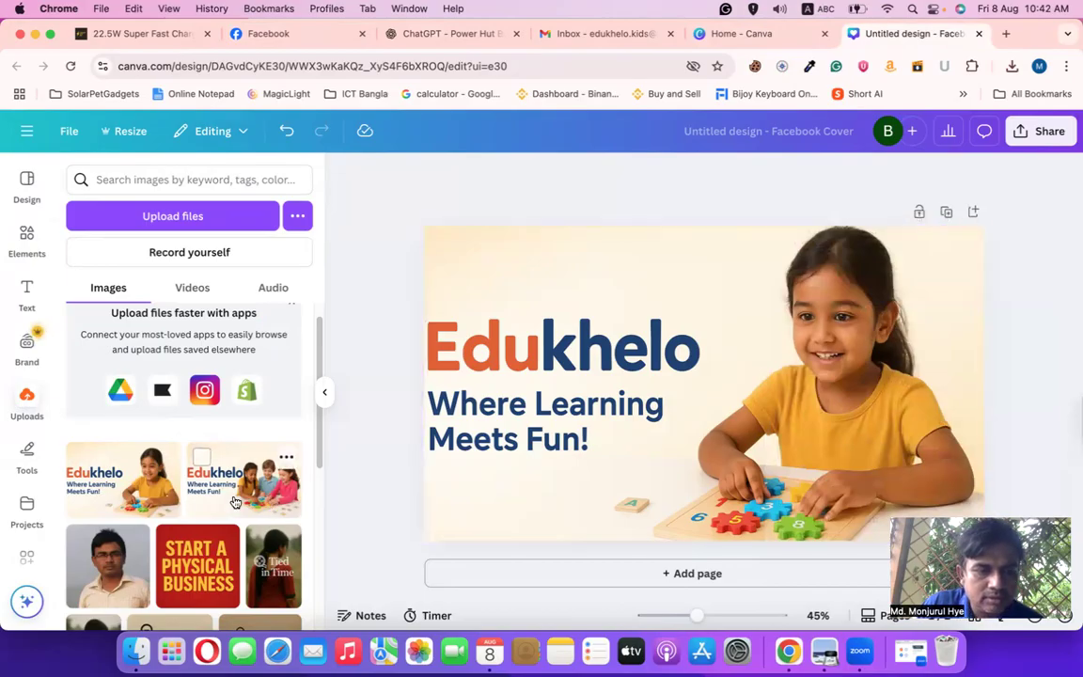
drag(234, 499, 431, 444)
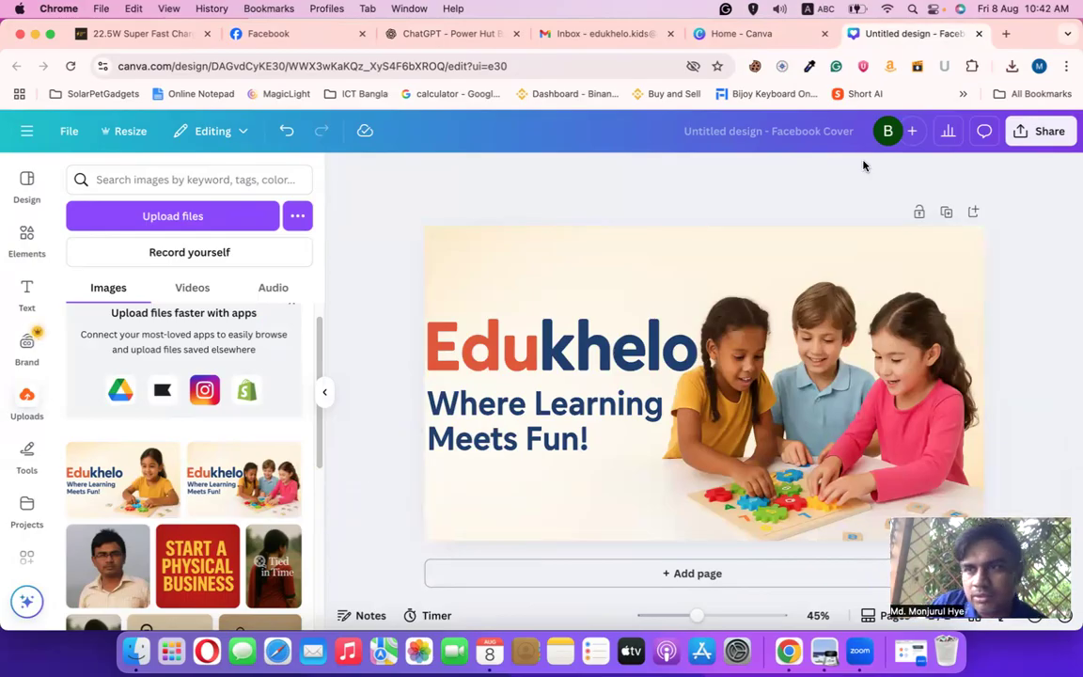
Download the cover as a PNG and locate Untitled design (1).png in its folder
click(1038, 132)
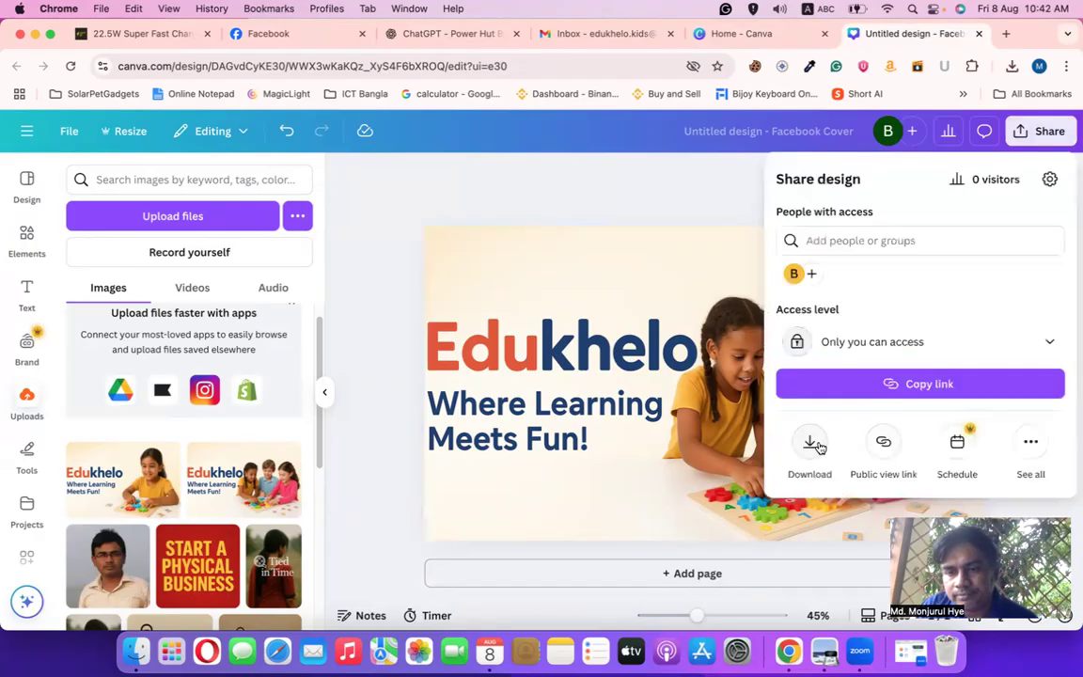
click(819, 448)
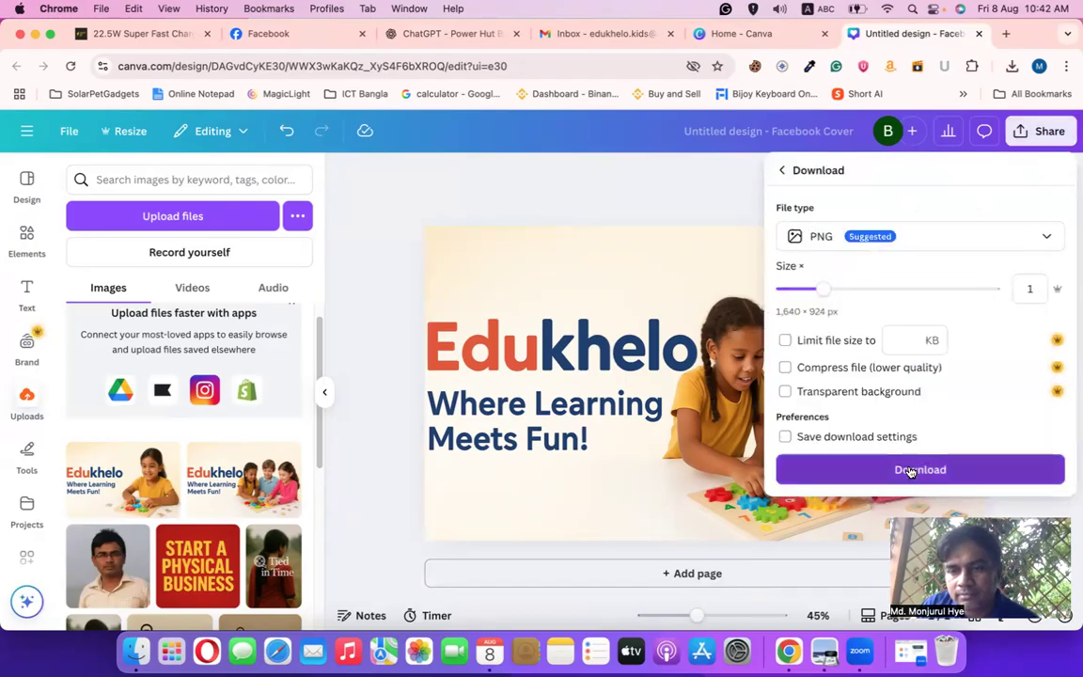
click(911, 470)
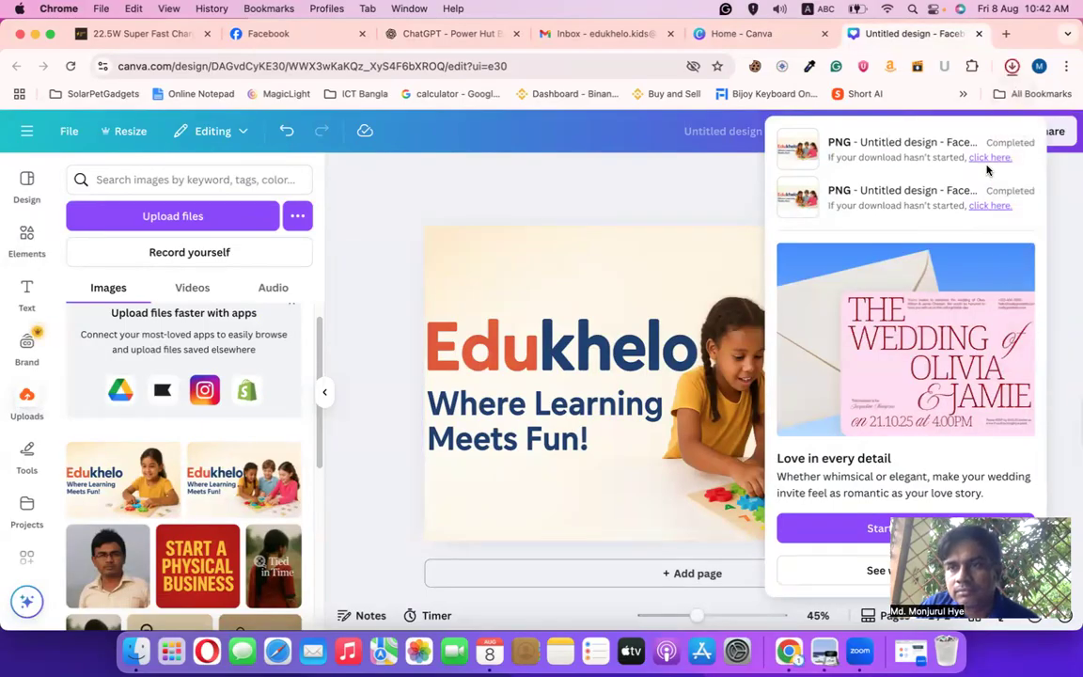
click(1012, 66)
click(970, 100)
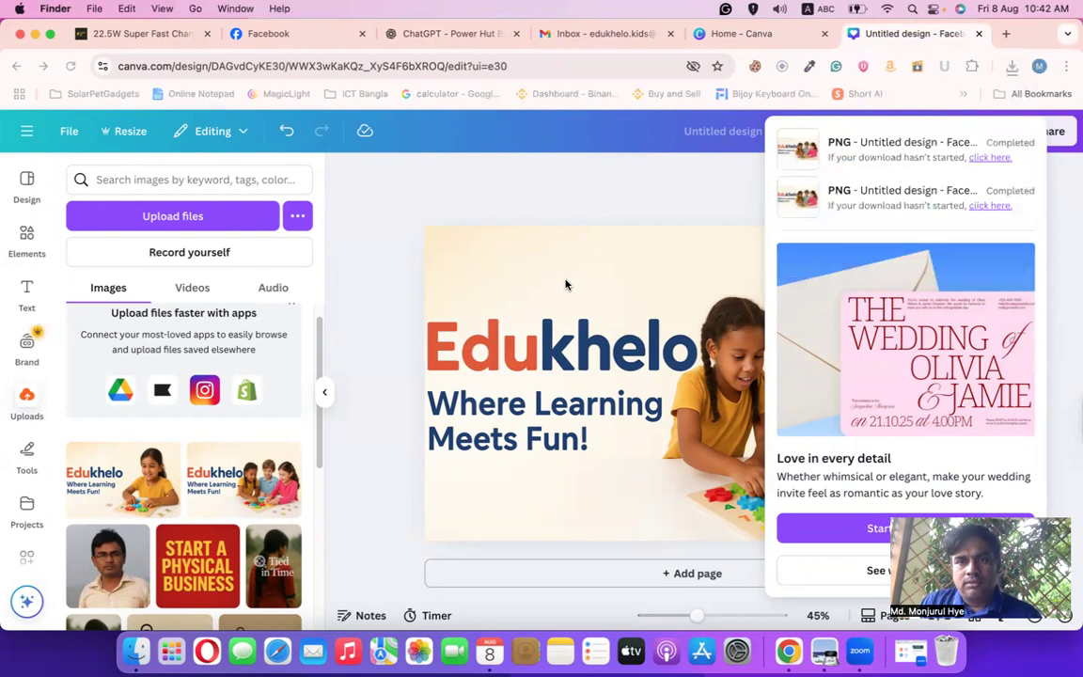
click(177, 94)
click(409, 38)
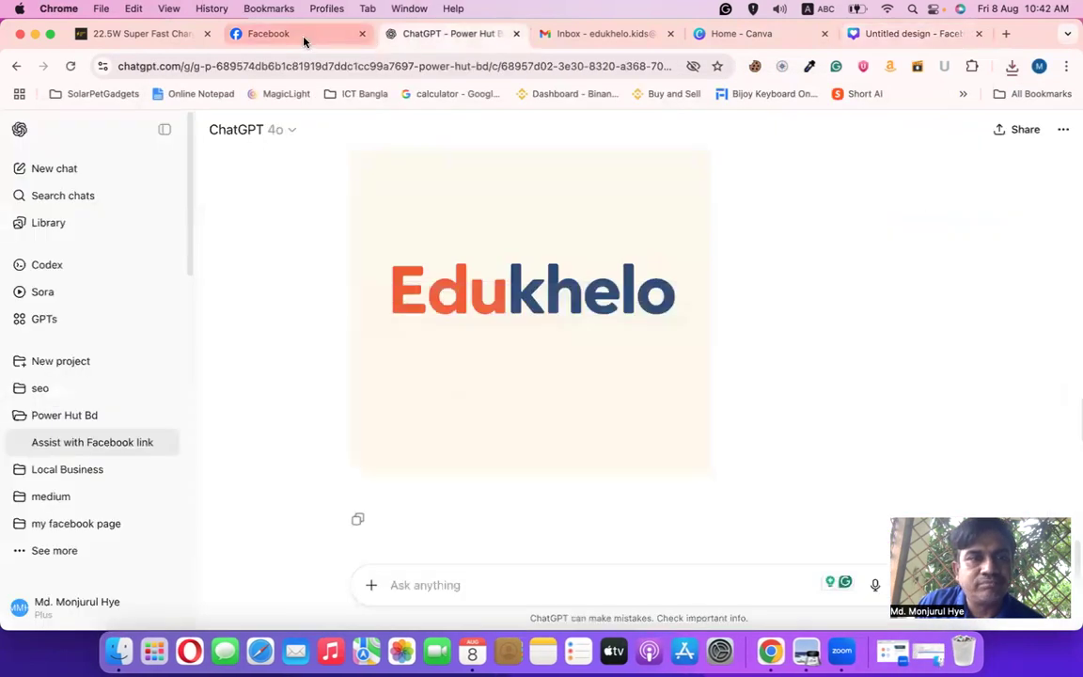
Through Edit Page, upload Untitled design (1).png as the cover photo and save it
click(305, 37)
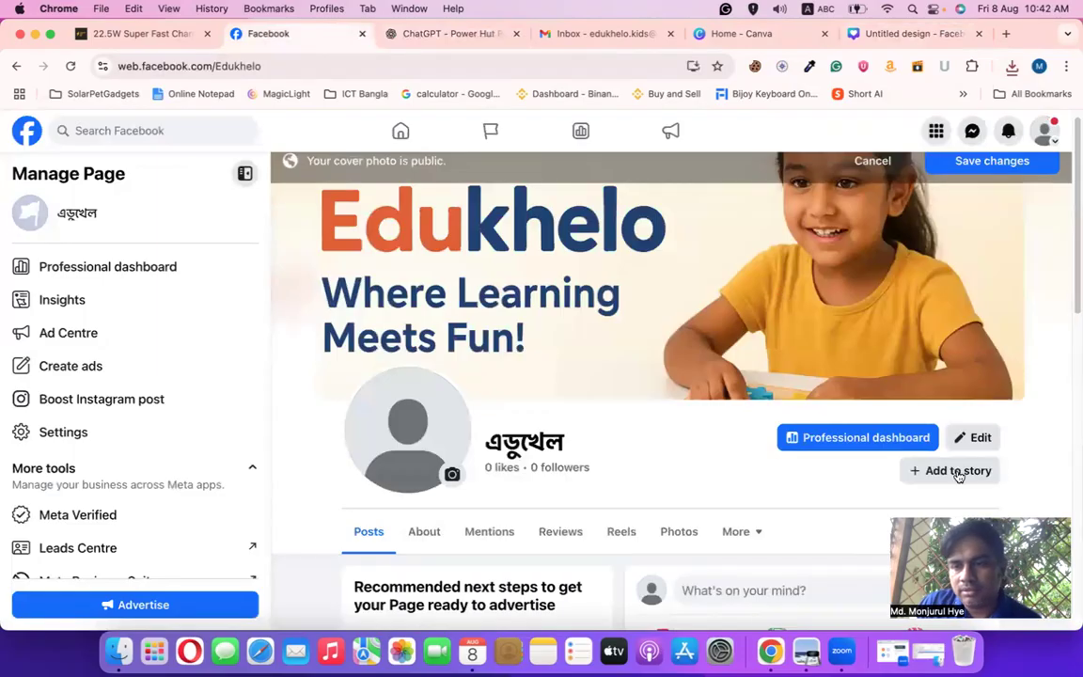
click(976, 437)
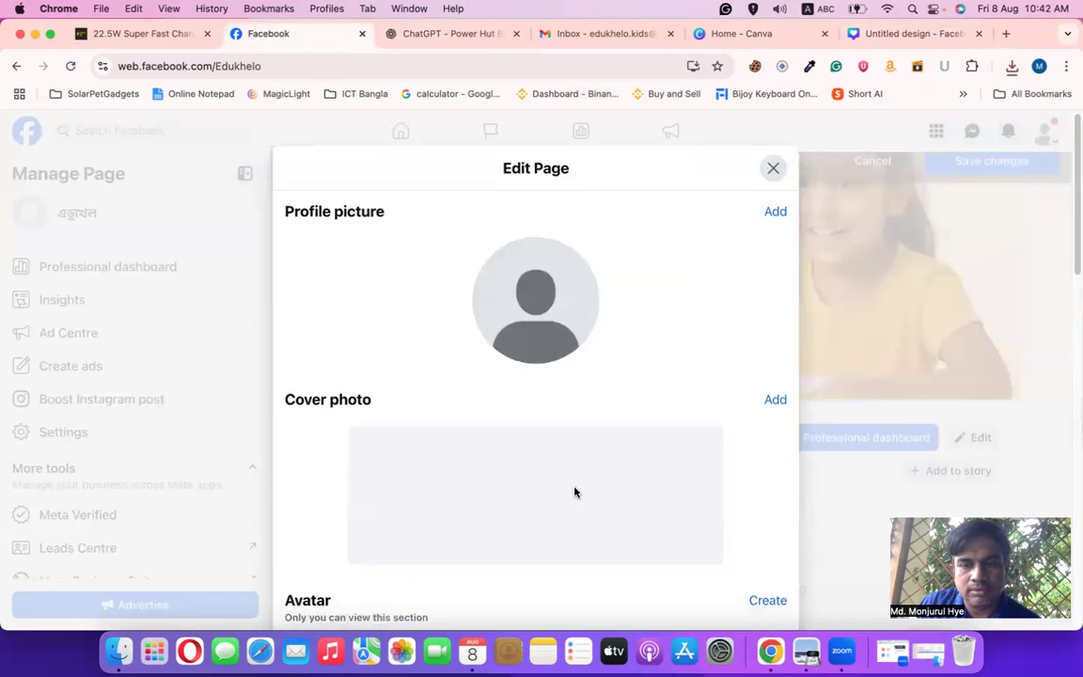
scroll(572, 491, down, 2)
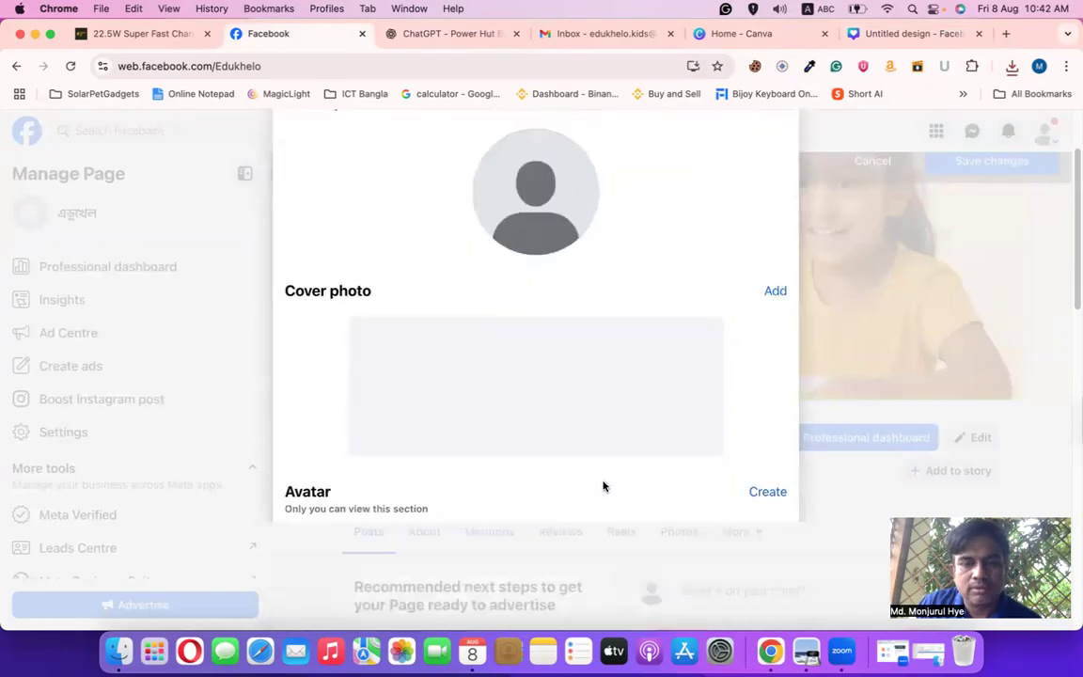
click(767, 293)
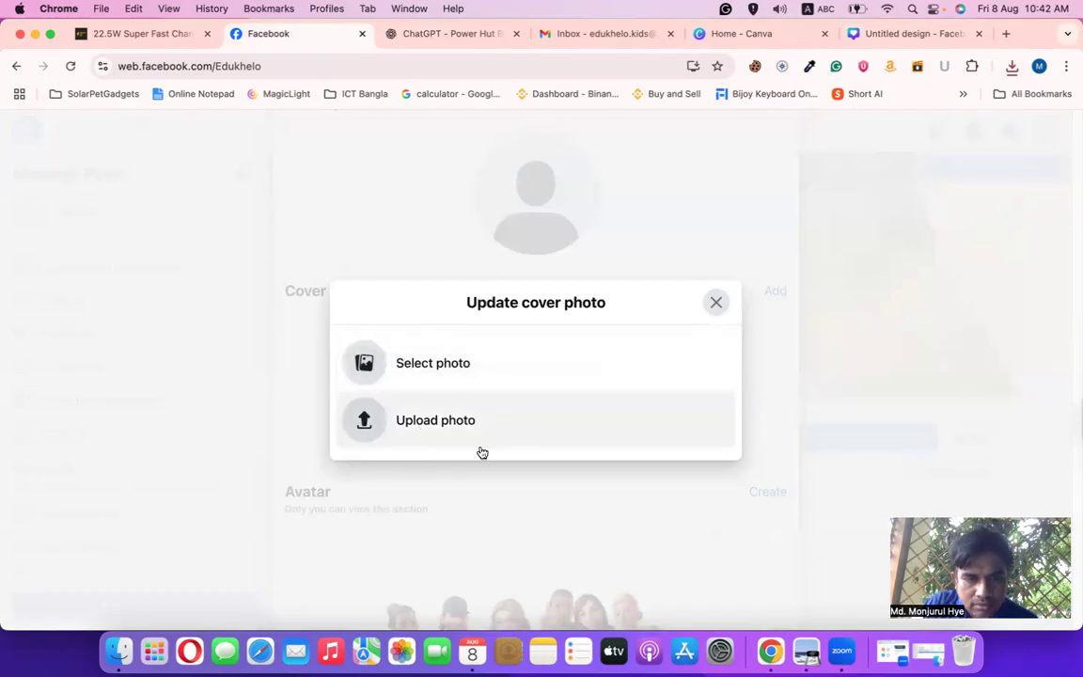
click(419, 430)
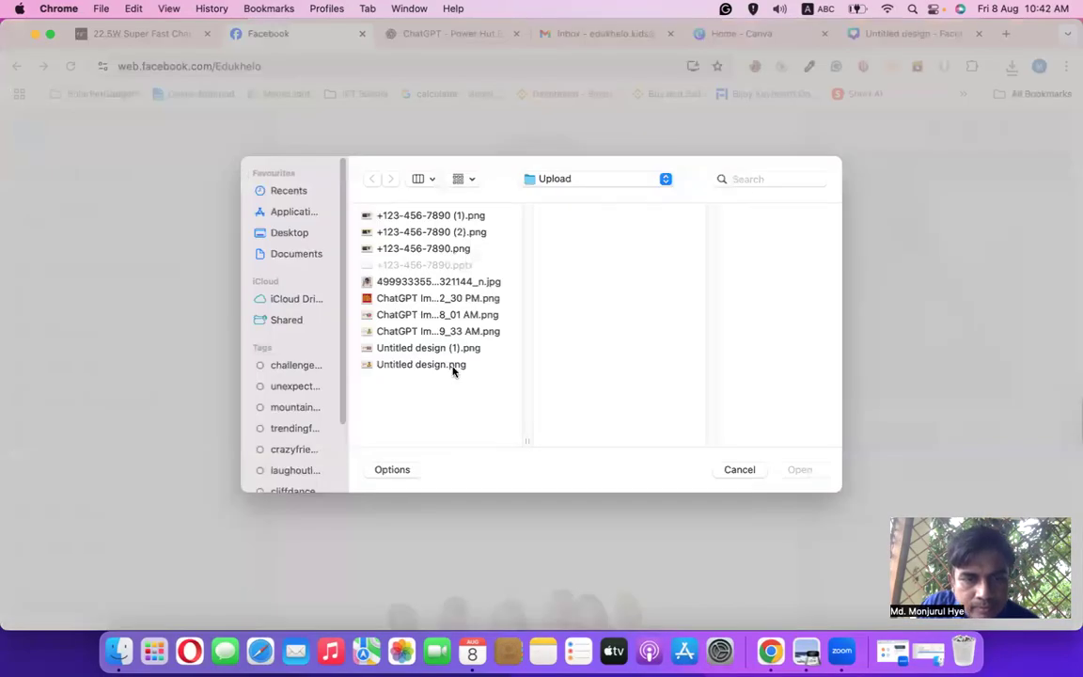
click(456, 366)
click(457, 350)
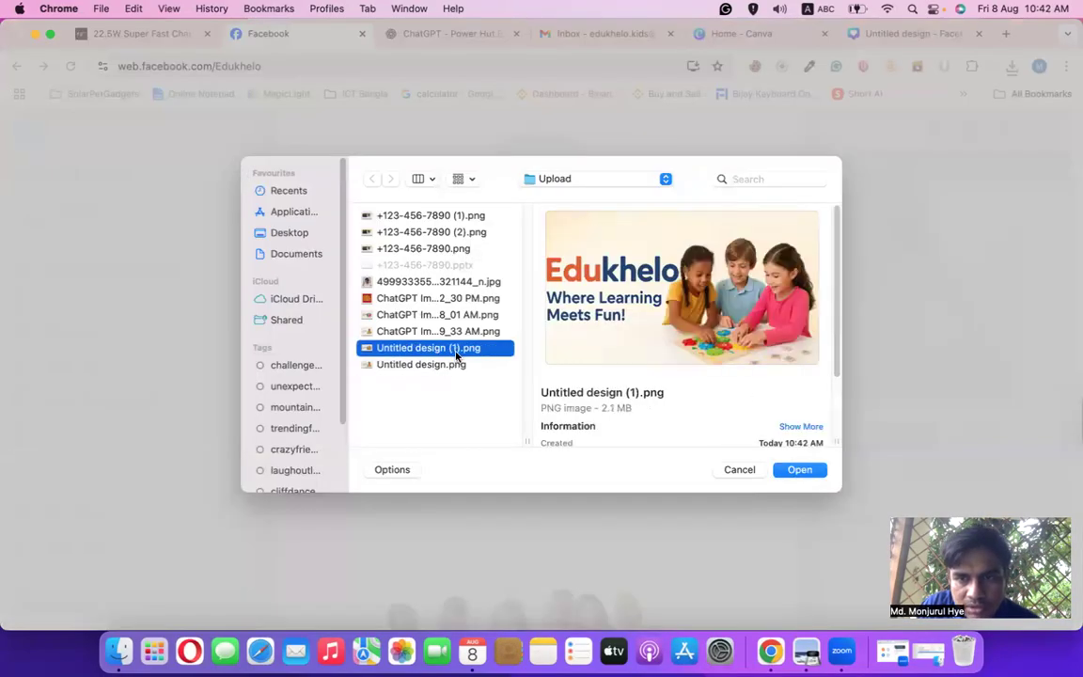
click(799, 472)
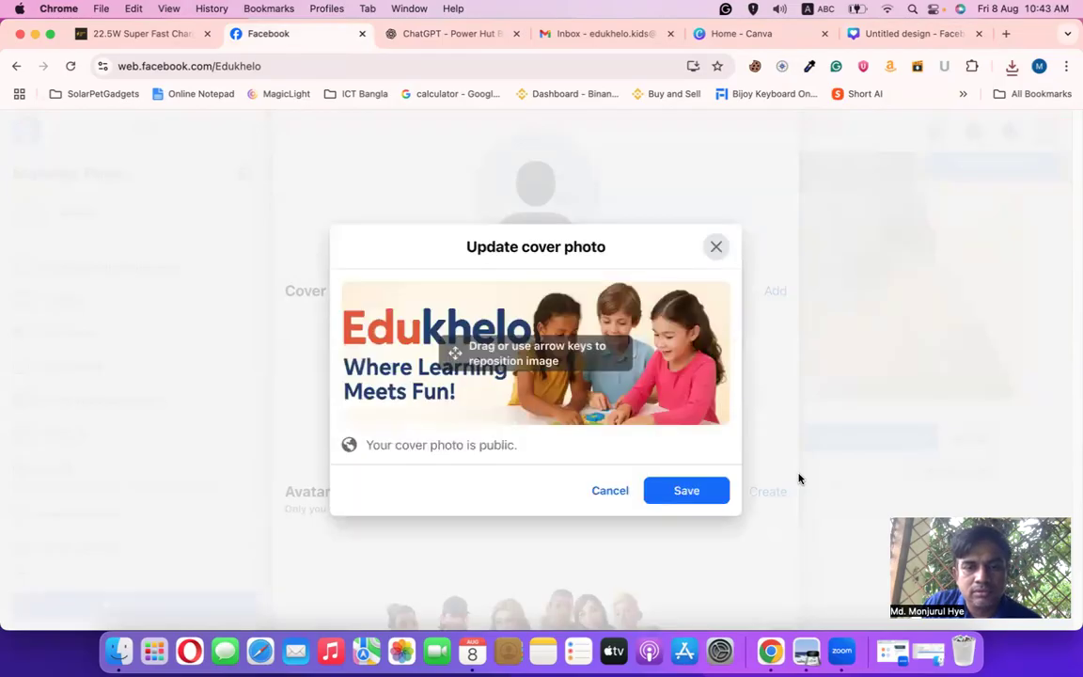
click(676, 500)
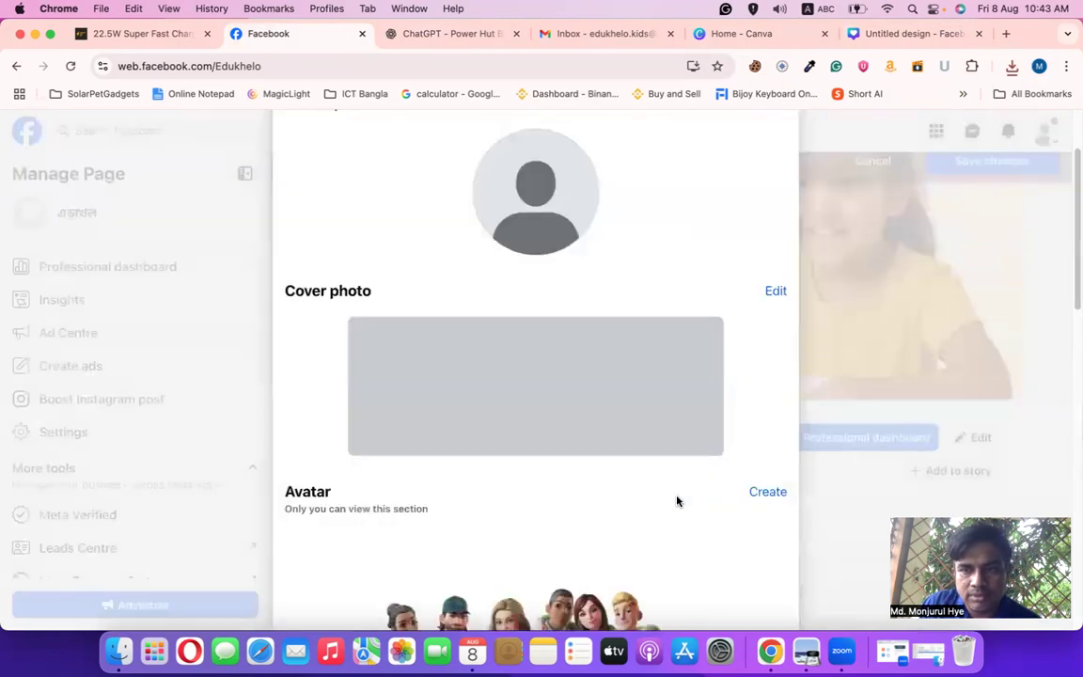
scroll(614, 508, down, 2)
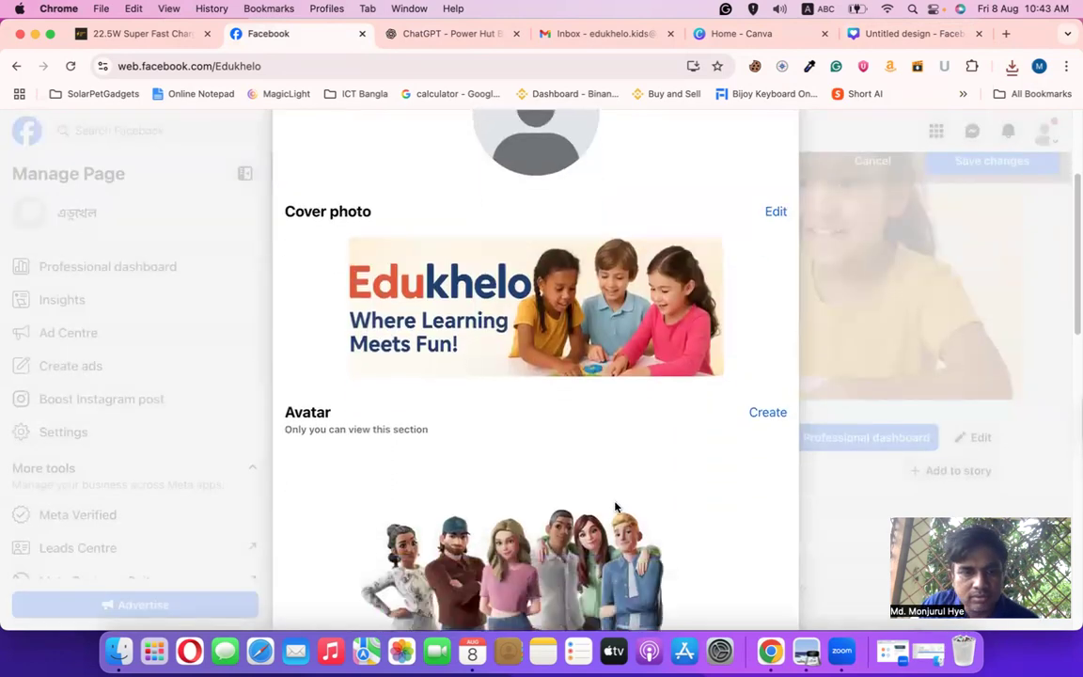
scroll(583, 479, down, 2)
scroll(554, 452, up, 5)
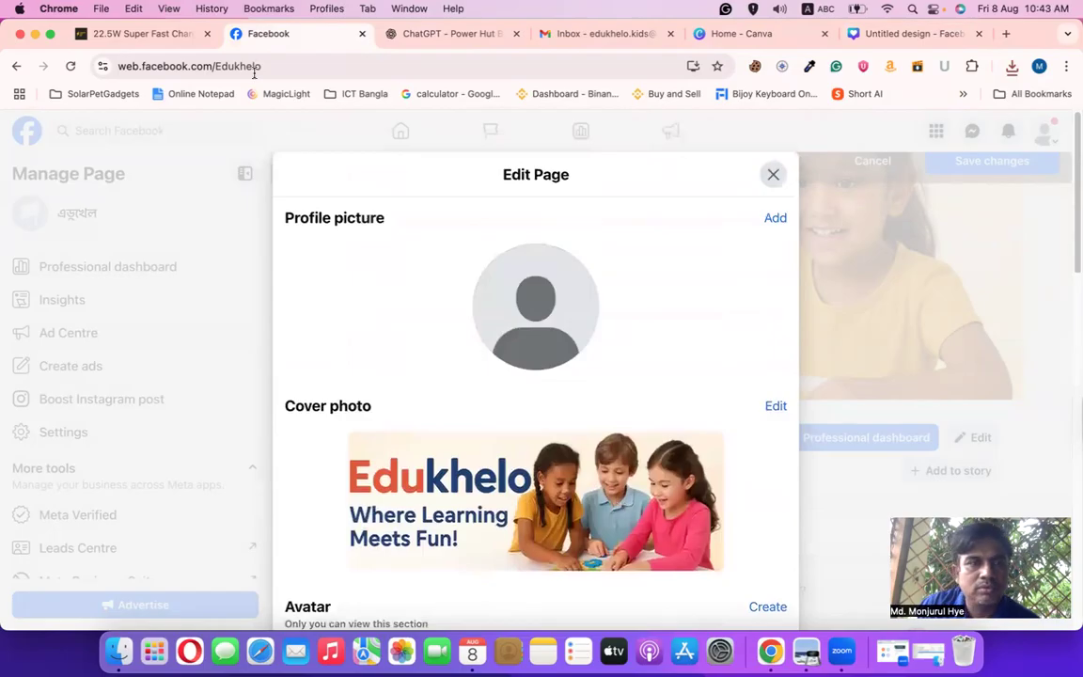
Send ChatGPT the prompt 'aktu round logo dao' to generate a round Edukhelo logo
click(141, 33)
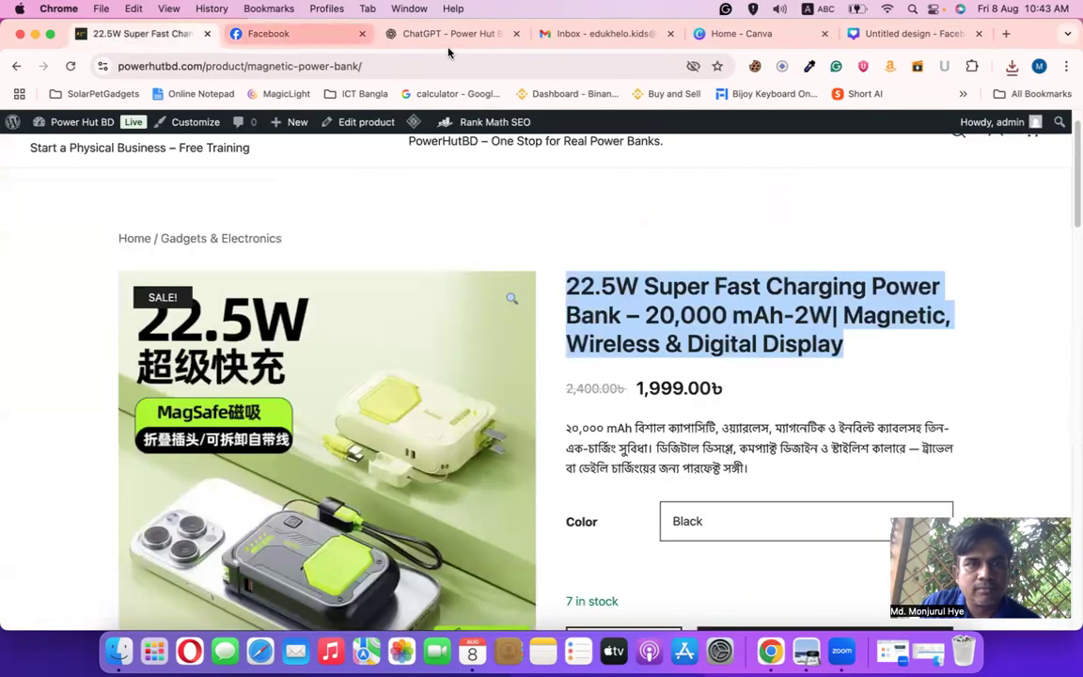
click(406, 38)
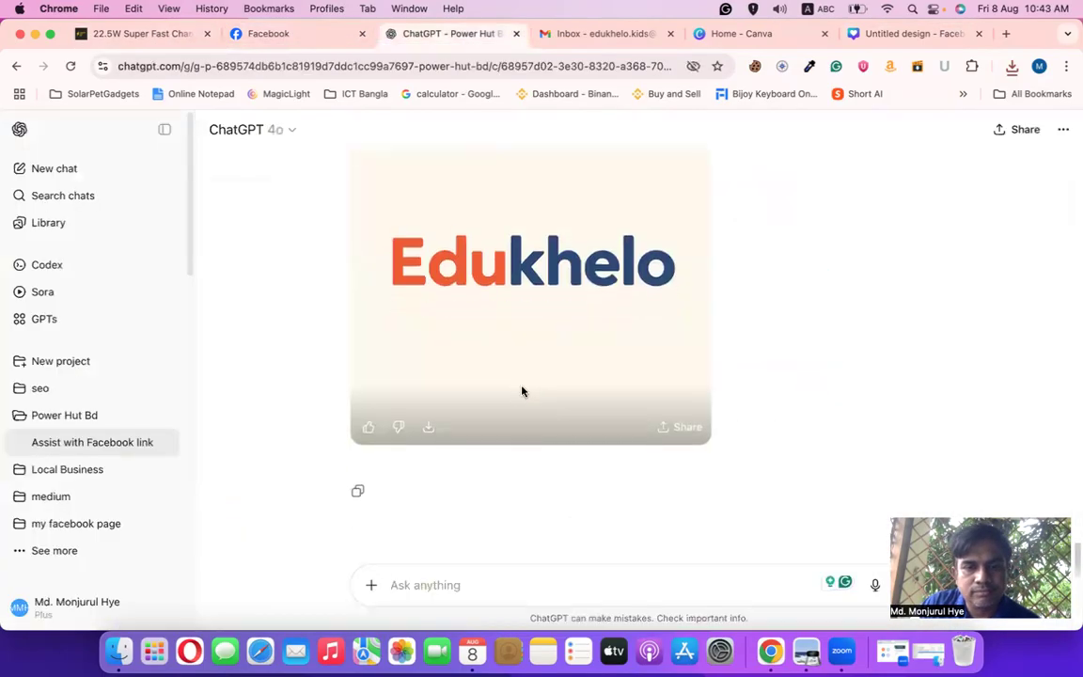
scroll(523, 392, up, 2)
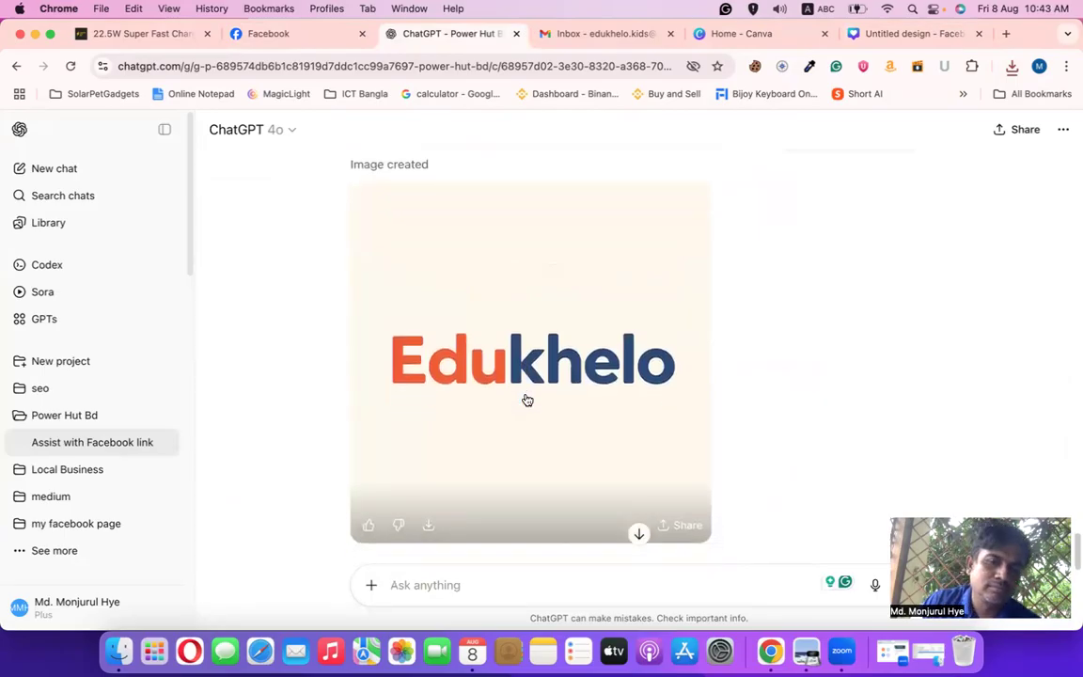
scroll(528, 401, down, 3)
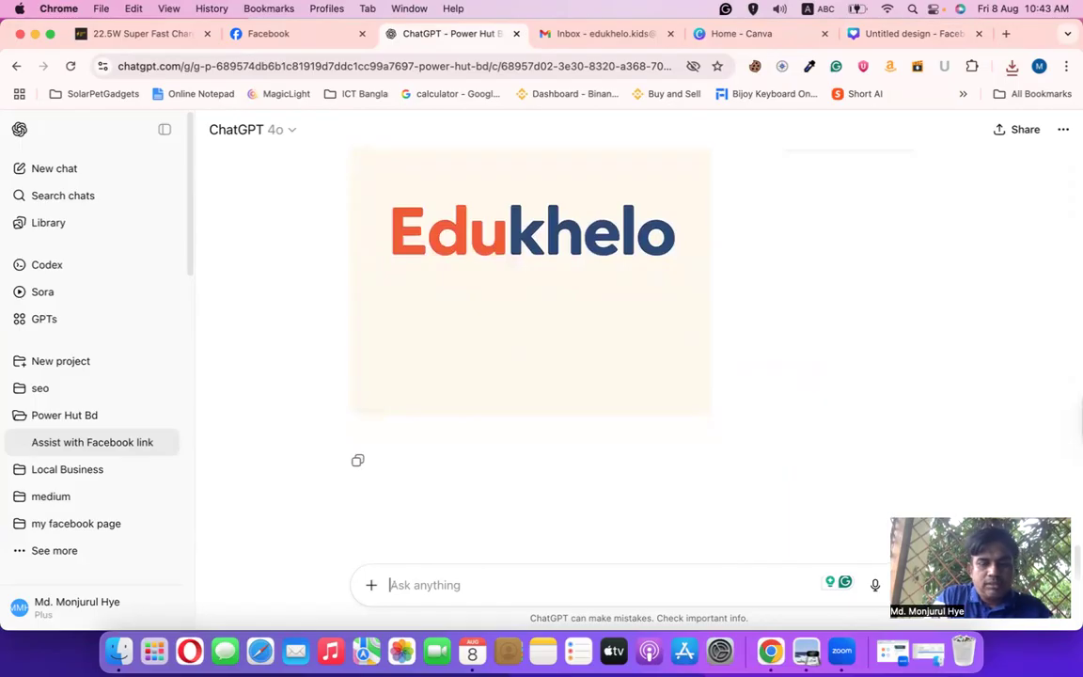
text(aktu )
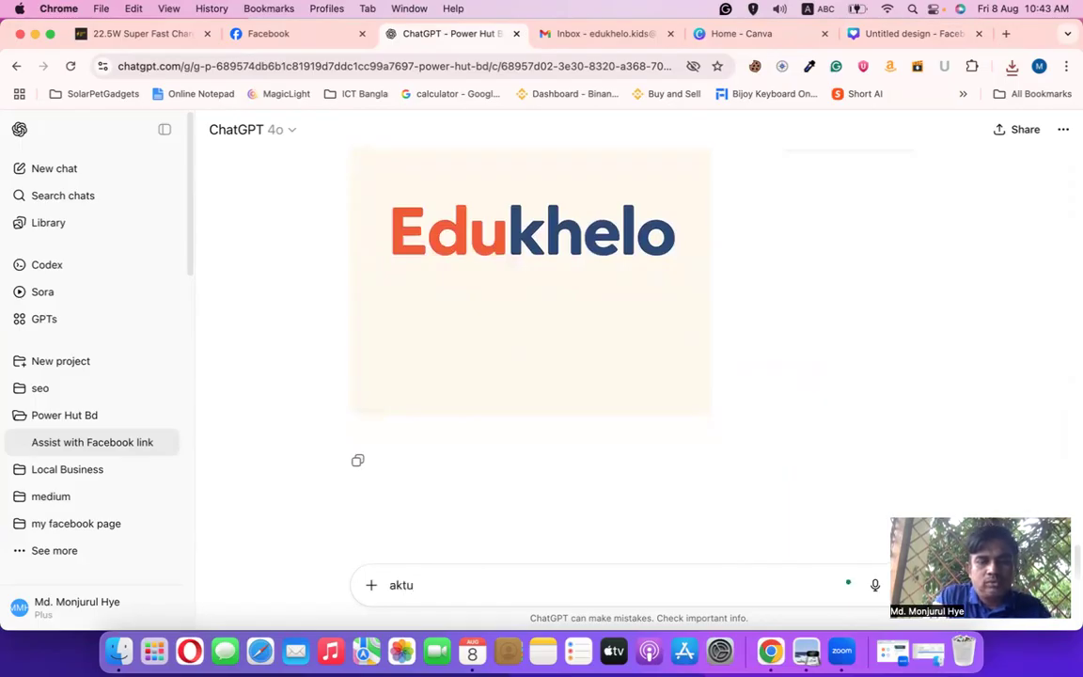
text(round )
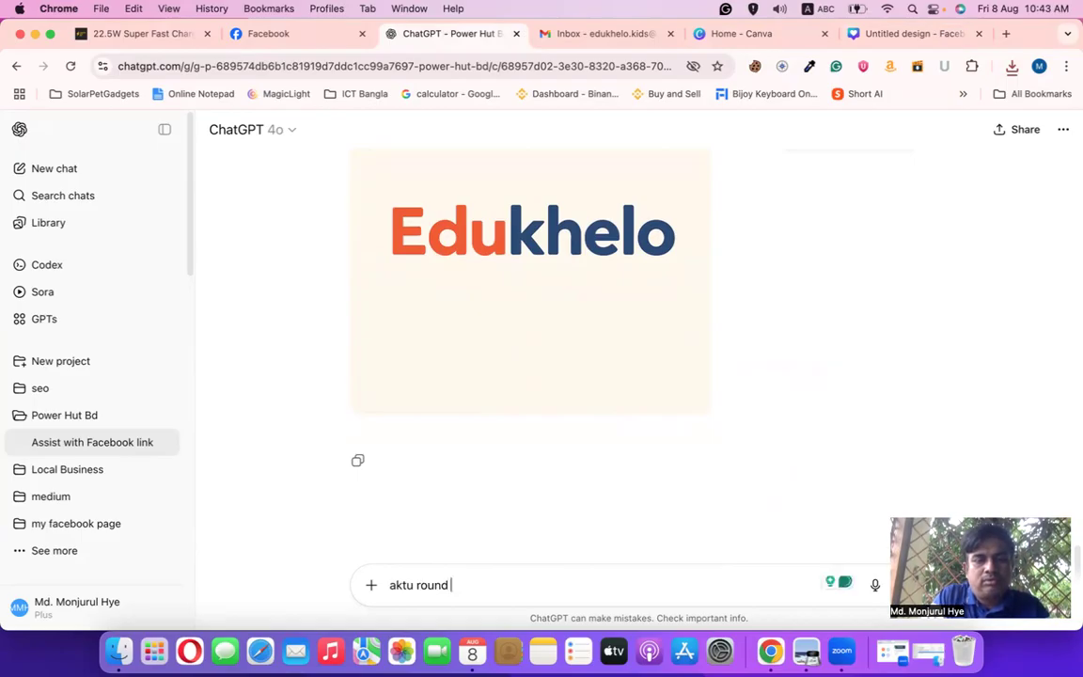
text(logo dao)
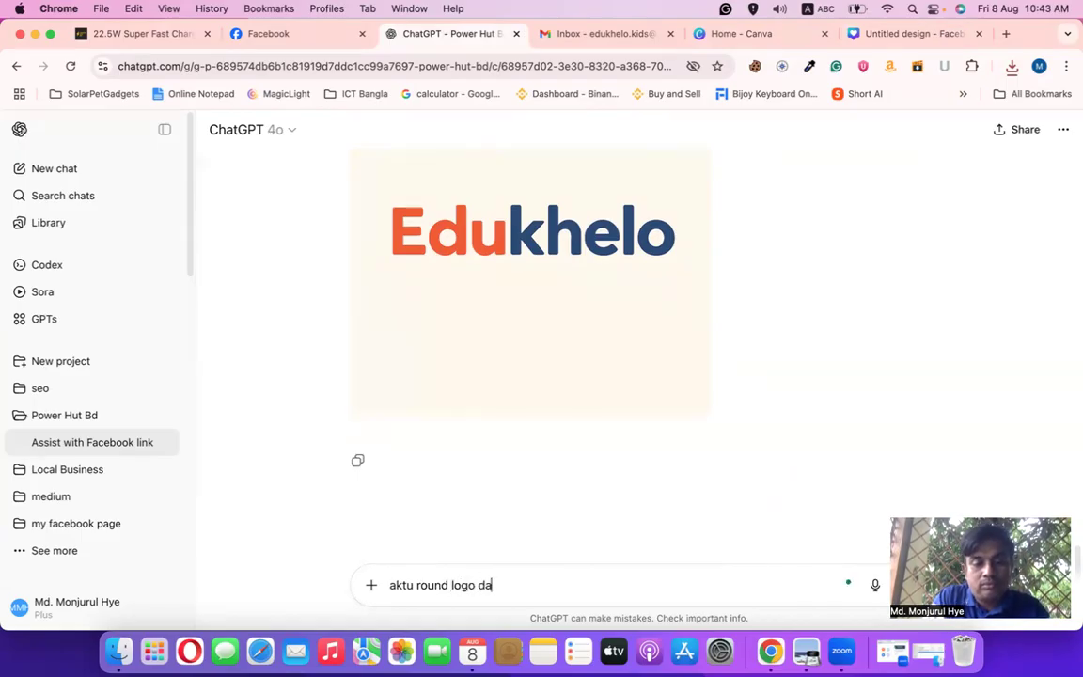
key(Return)
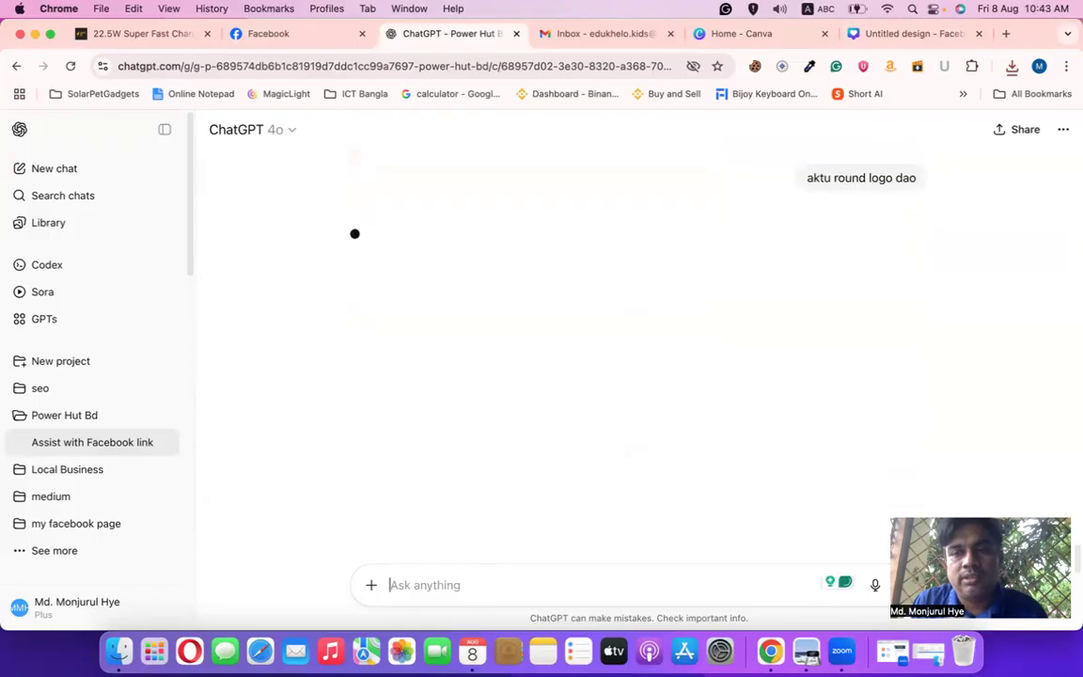
click(743, 34)
Back in Facebook, review the Edukhelo Edit Page sections: three-children cover set, profile picture still empty
click(893, 34)
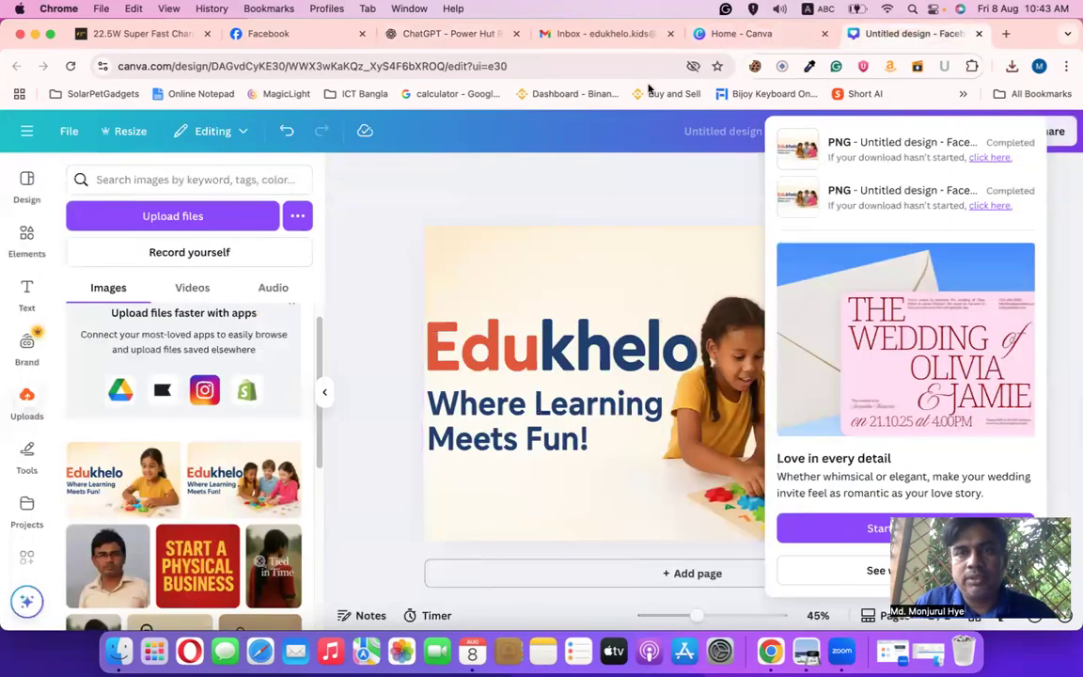
click(710, 37)
click(259, 35)
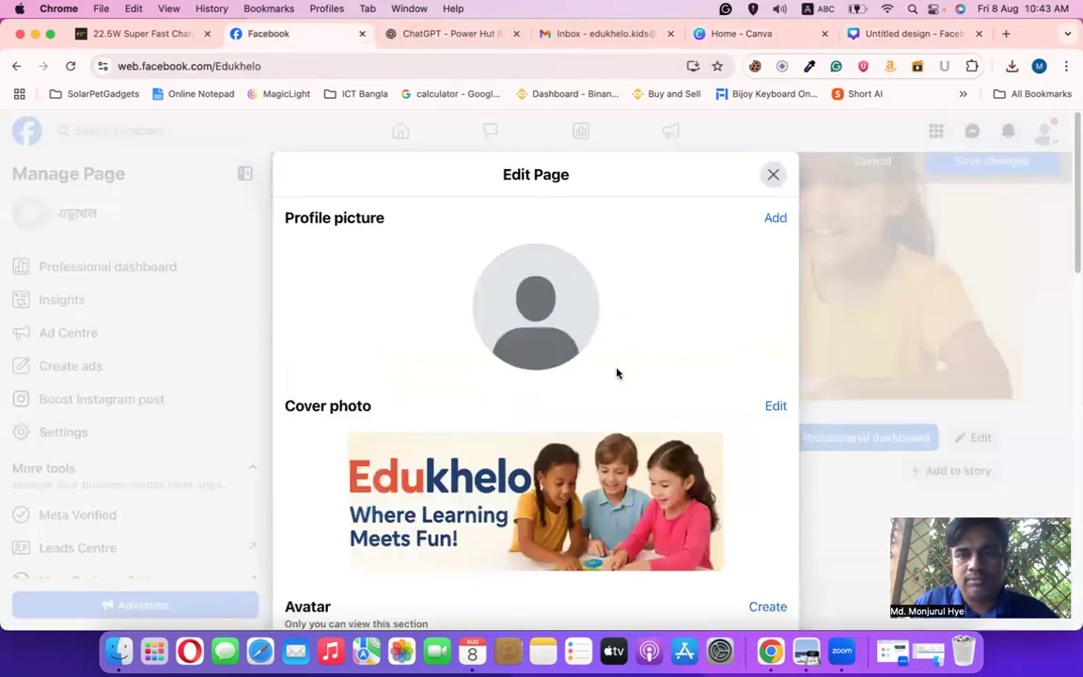
scroll(617, 374, down, 5)
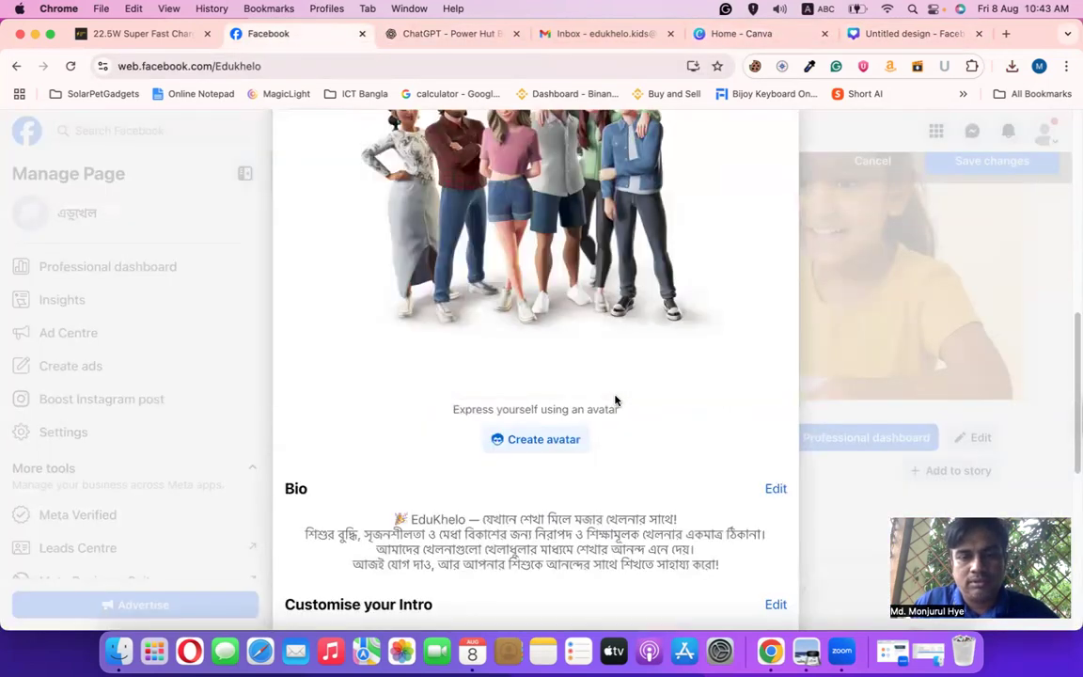
scroll(617, 400, down, 3)
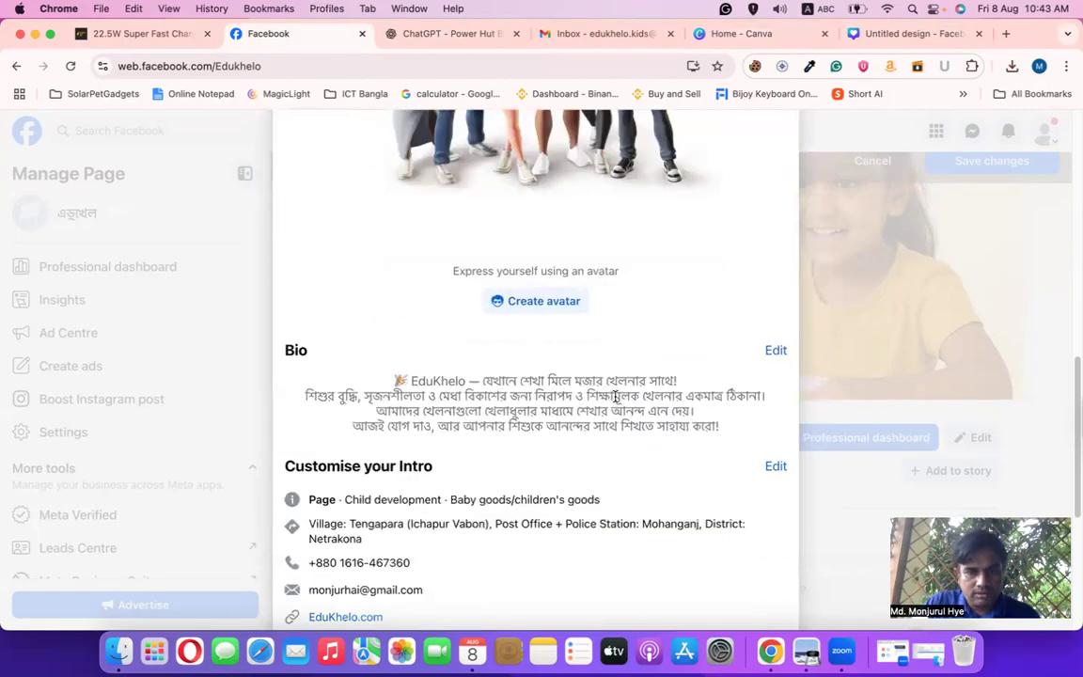
scroll(609, 419, down, 3)
scroll(608, 418, down, 3)
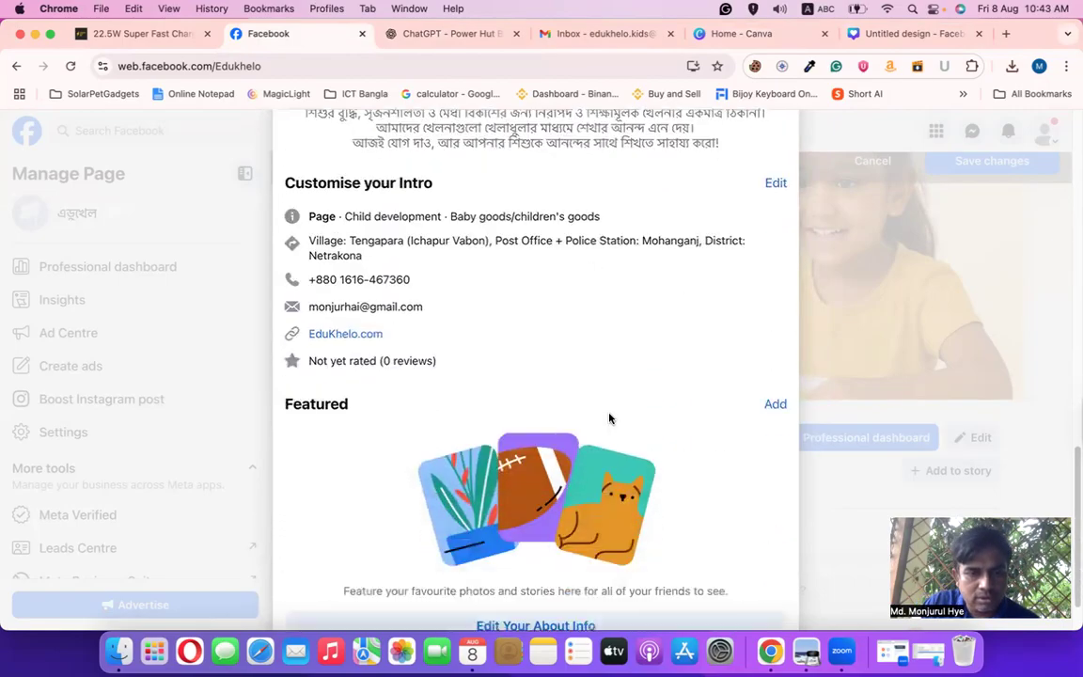
scroll(609, 417, down, 2)
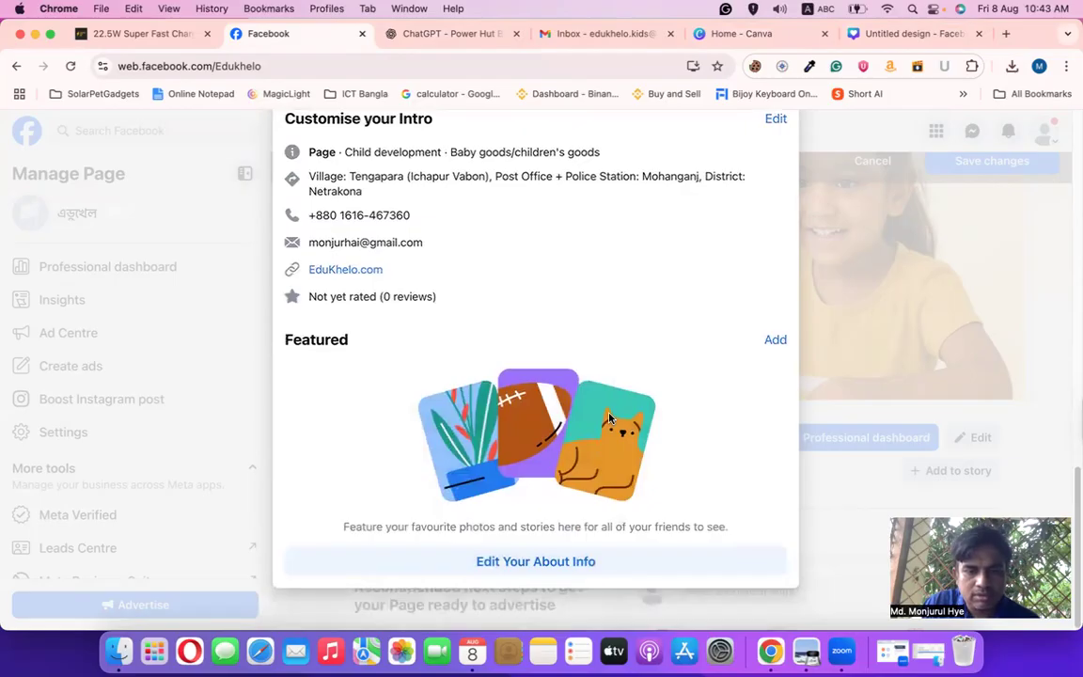
scroll(609, 419, up, 10)
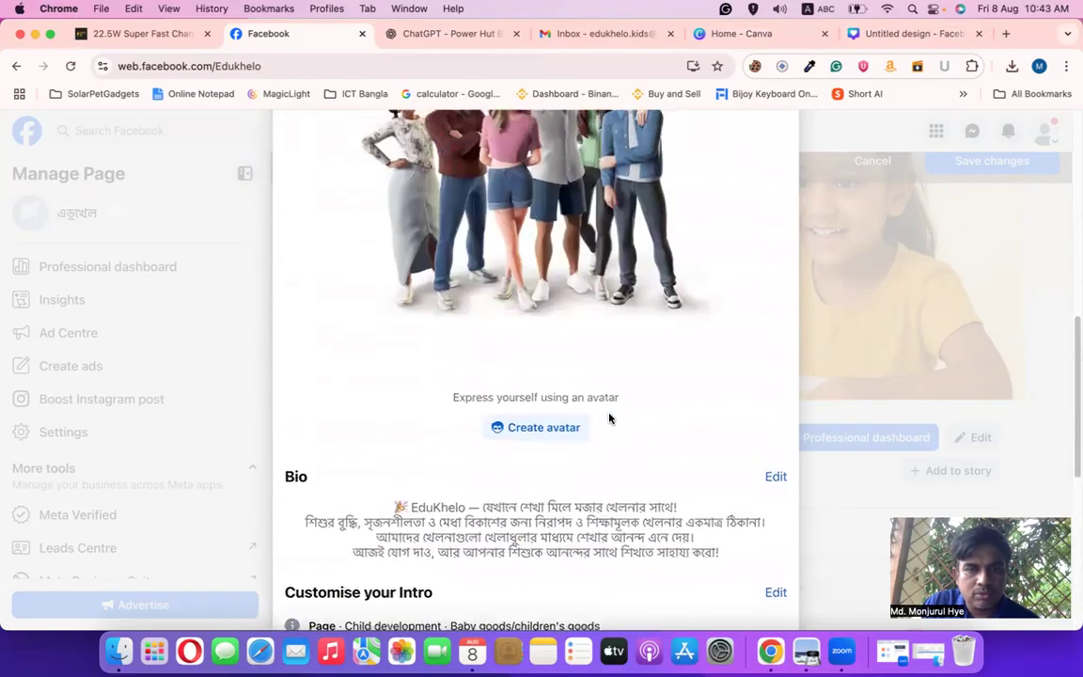
scroll(609, 418, up, 5)
scroll(611, 419, up, 6)
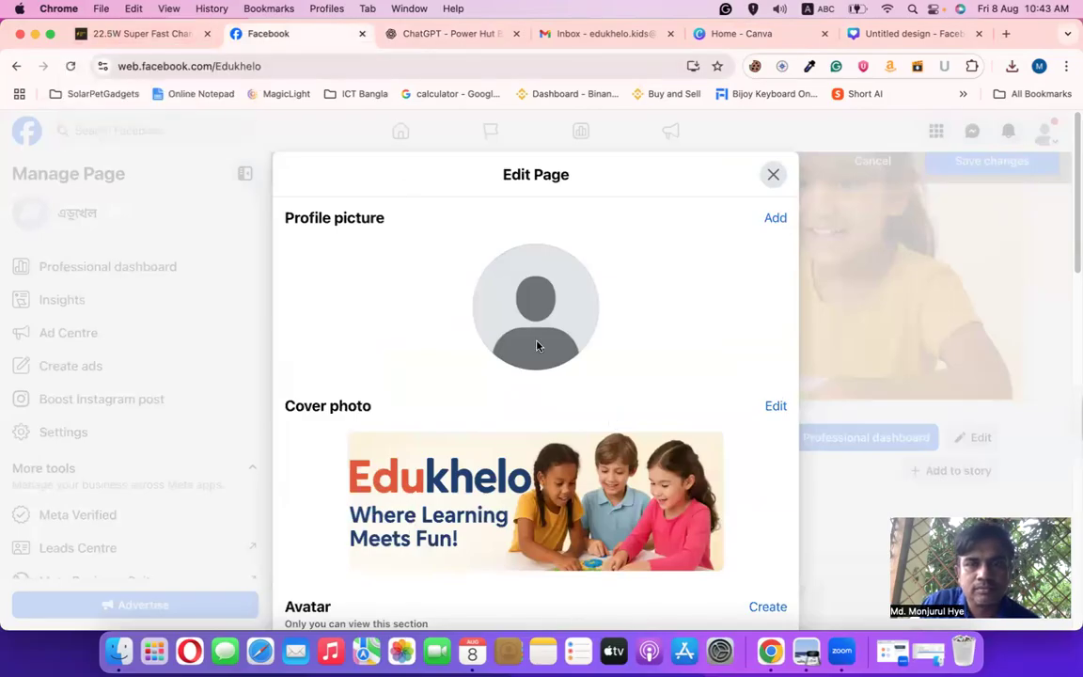
scroll(600, 511, down, 1)
scroll(600, 510, up, 1)
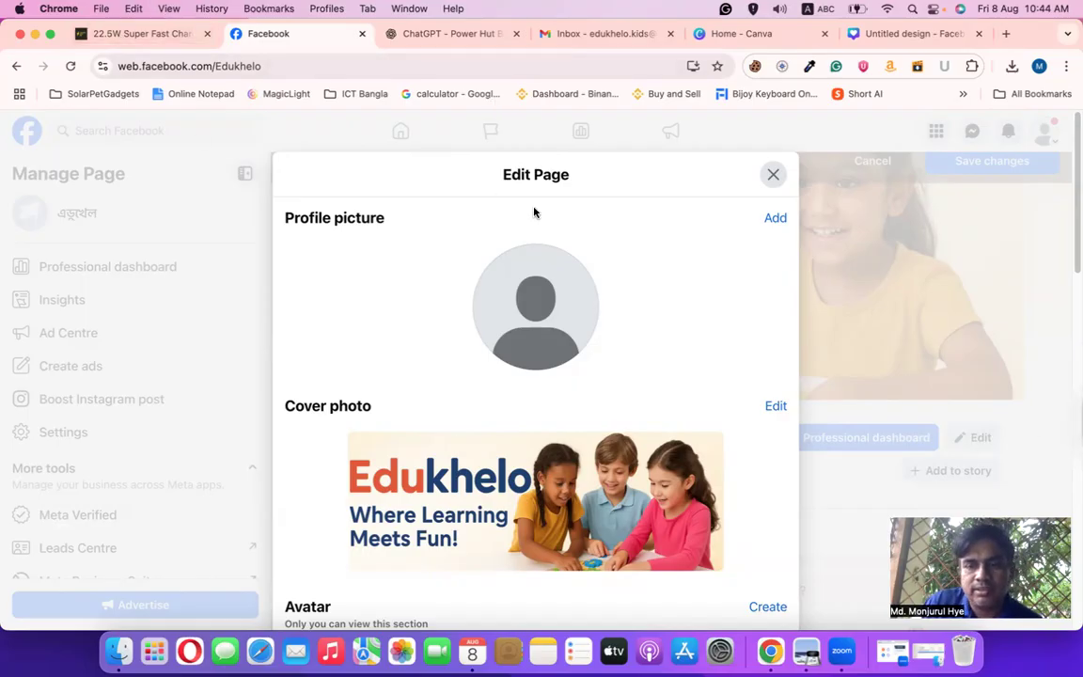
Save the round Edukhelo logo from the ChatGPT conversation as a PNG on the computer
click(430, 35)
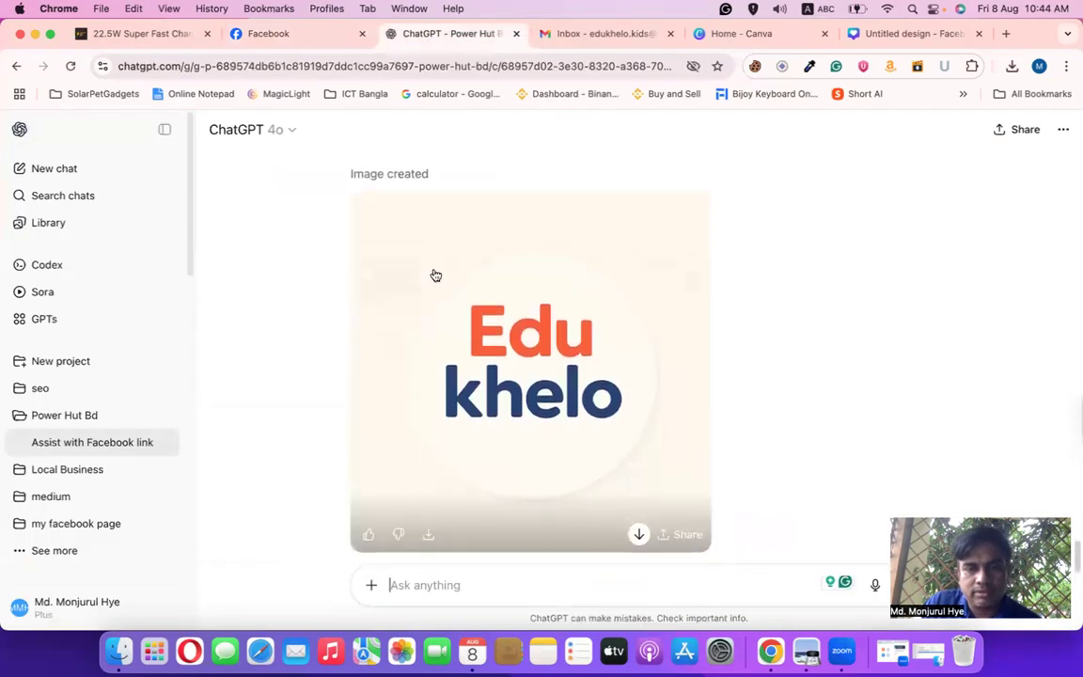
click(638, 535)
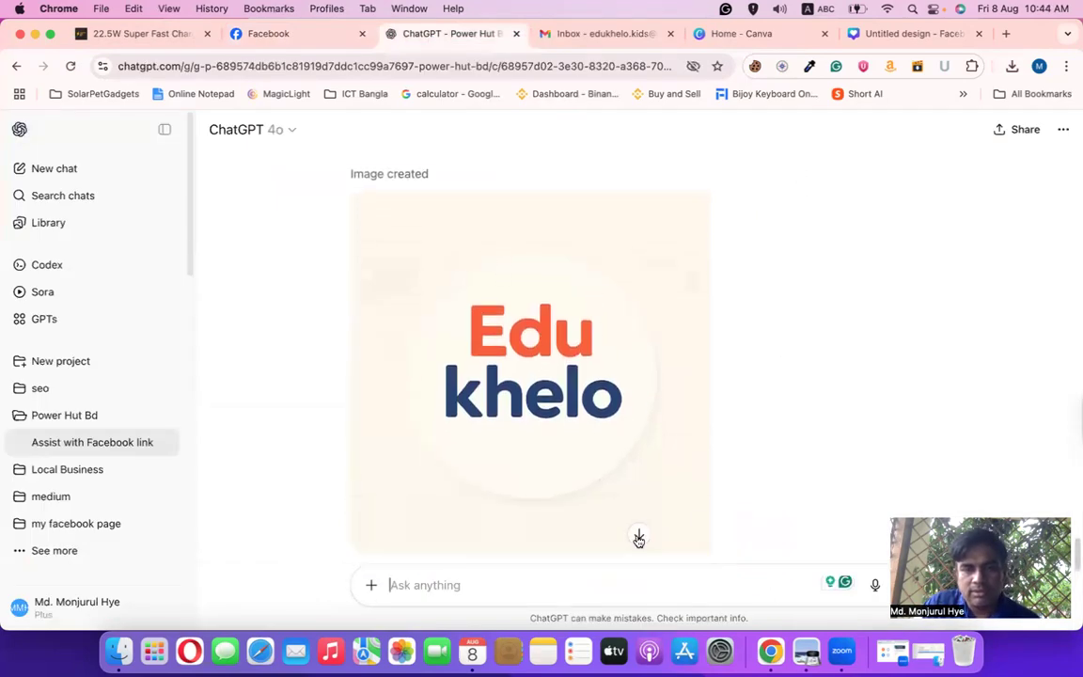
click(638, 538)
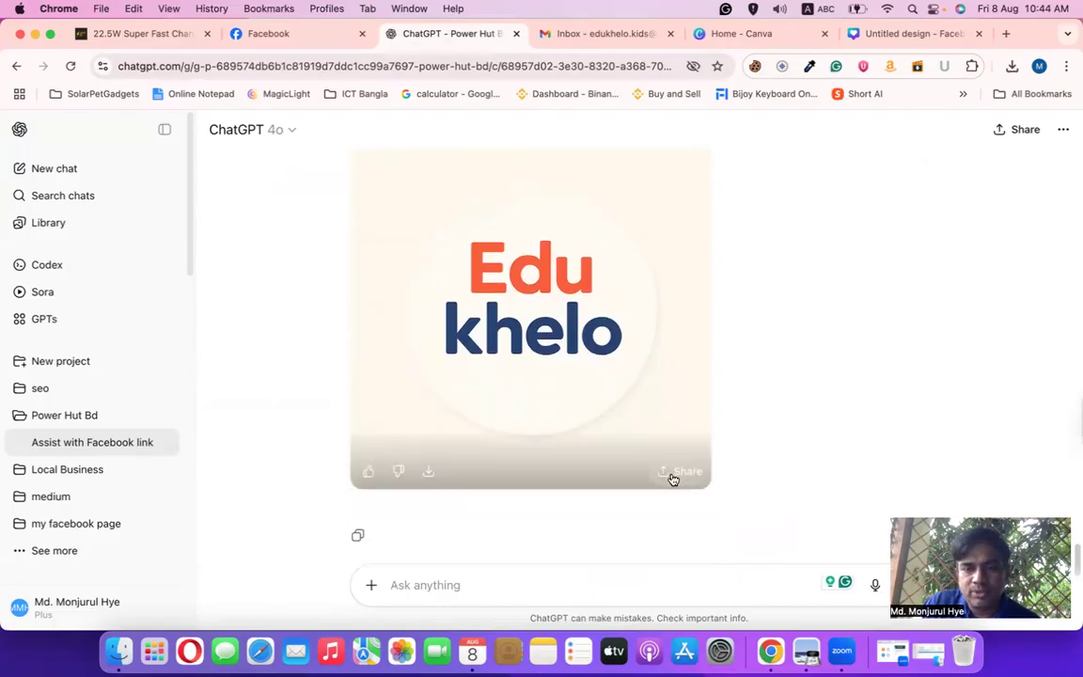
click(426, 477)
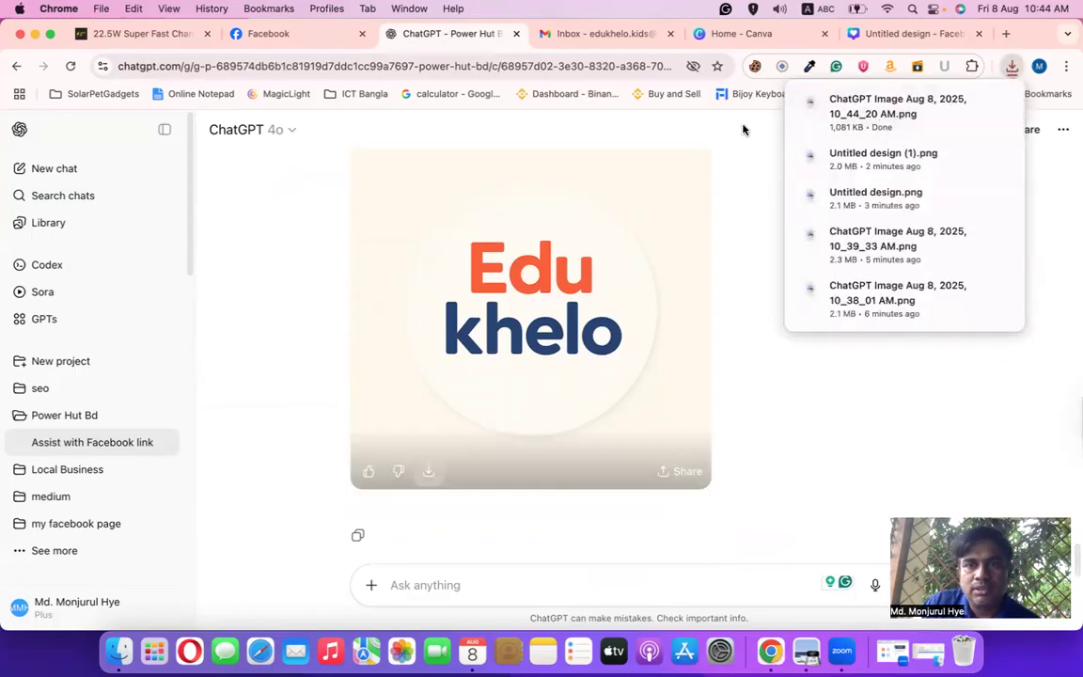
click(856, 33)
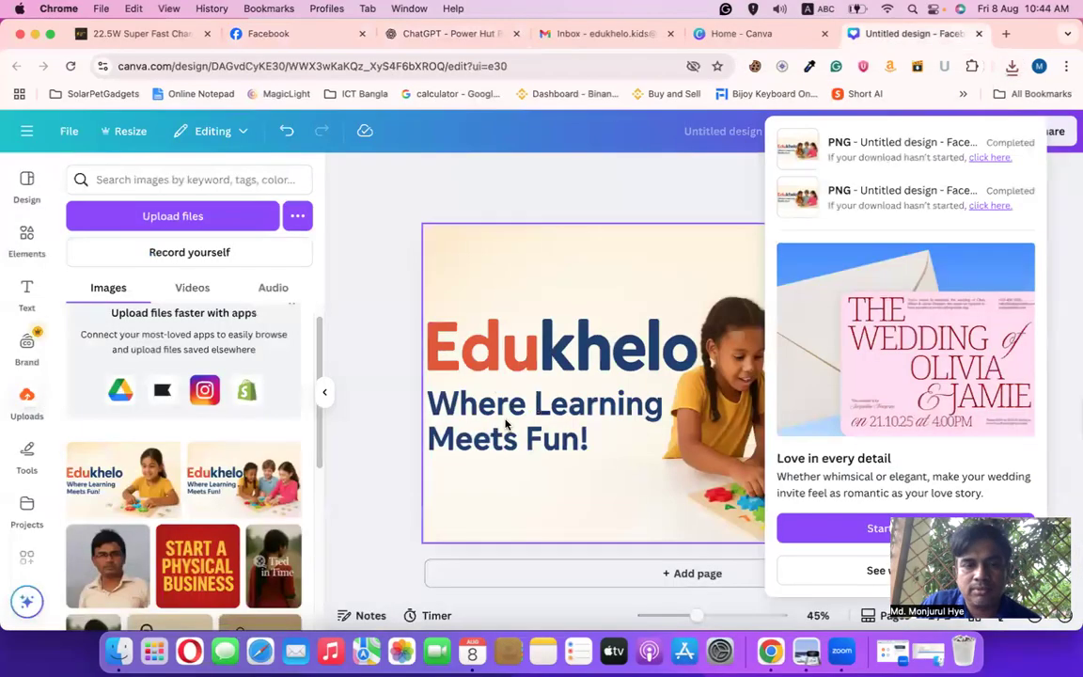
click(699, 36)
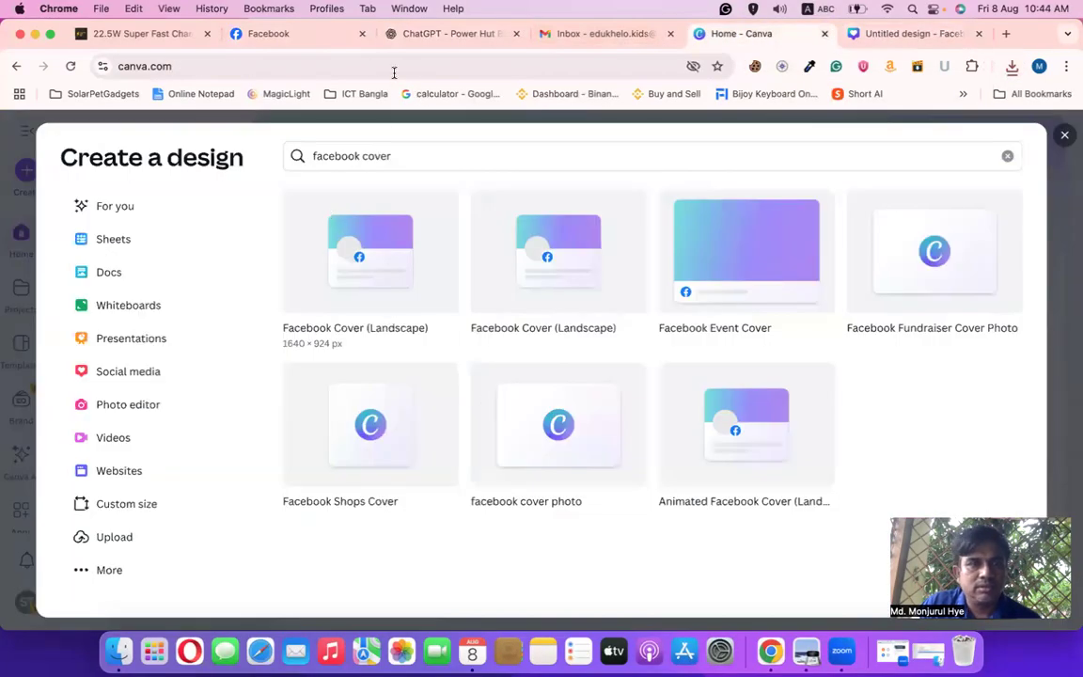
click(277, 38)
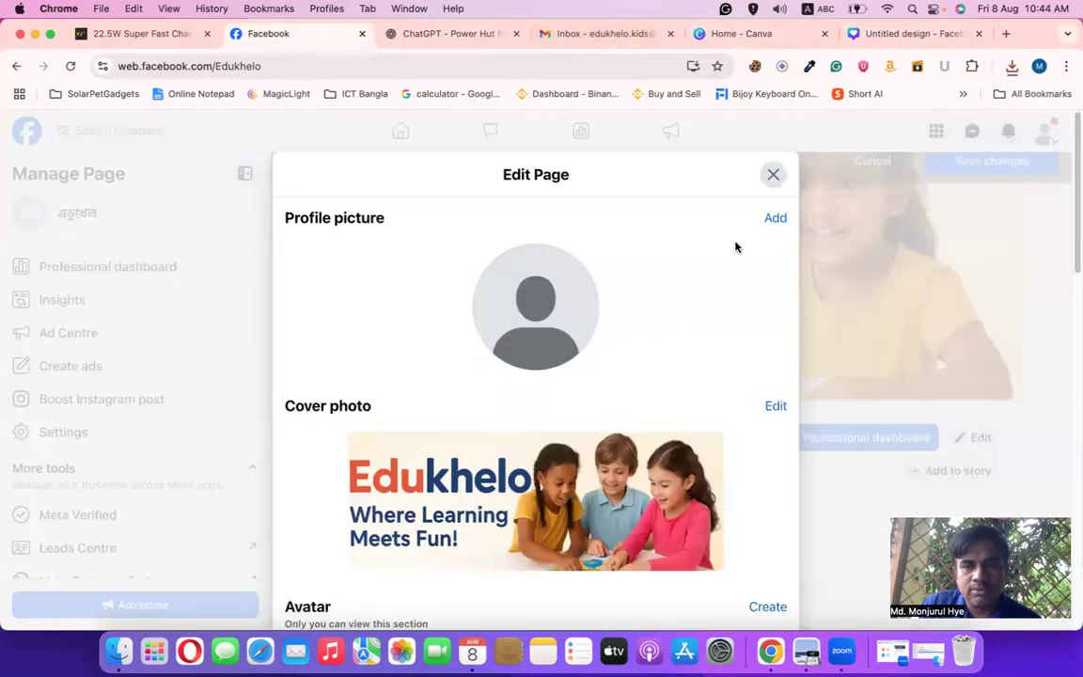
click(776, 218)
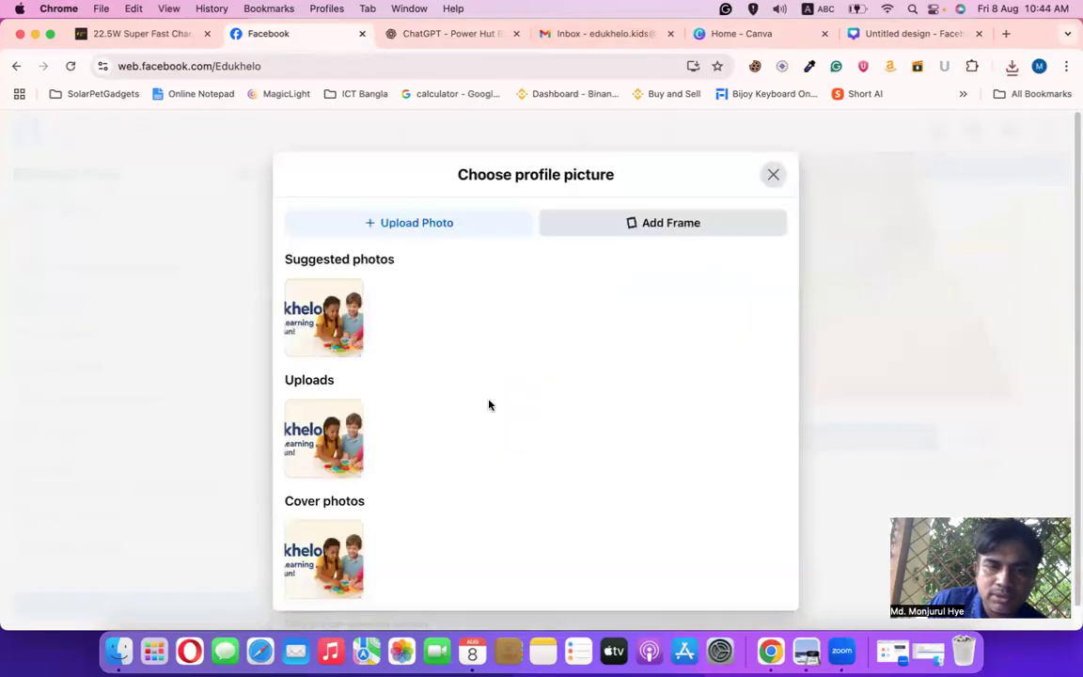
click(437, 234)
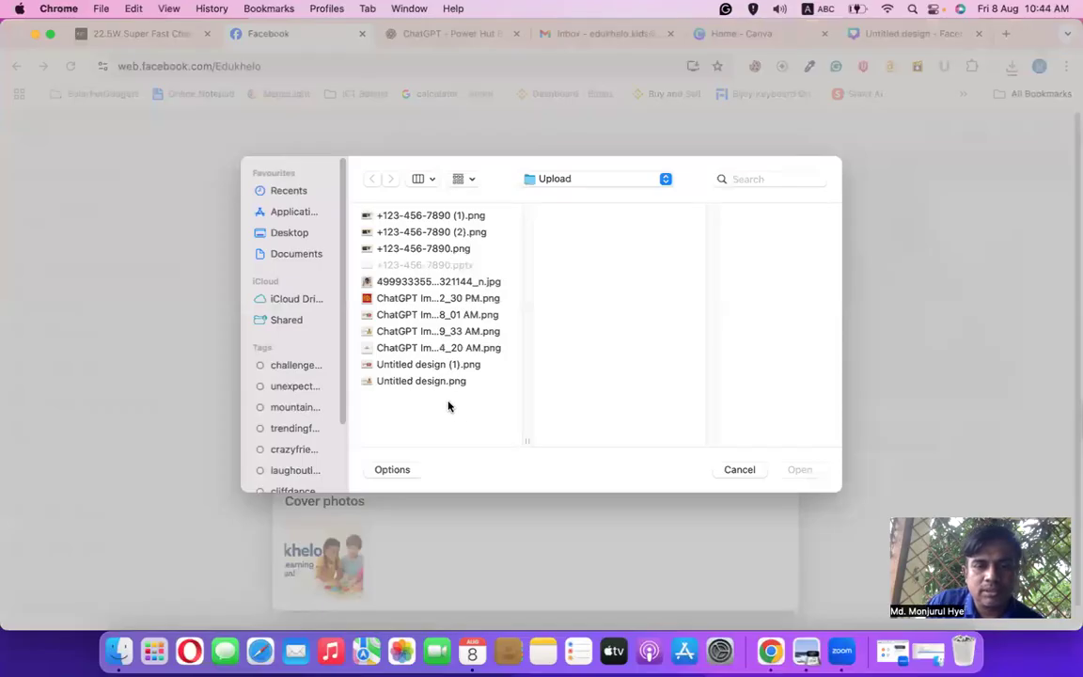
click(431, 367)
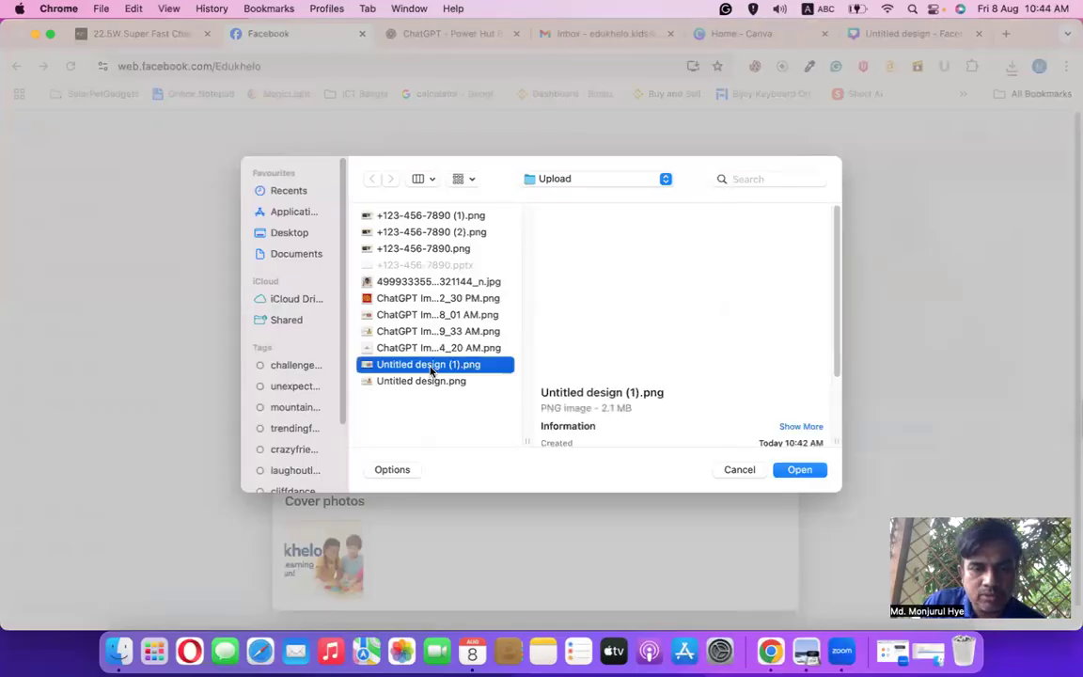
click(428, 382)
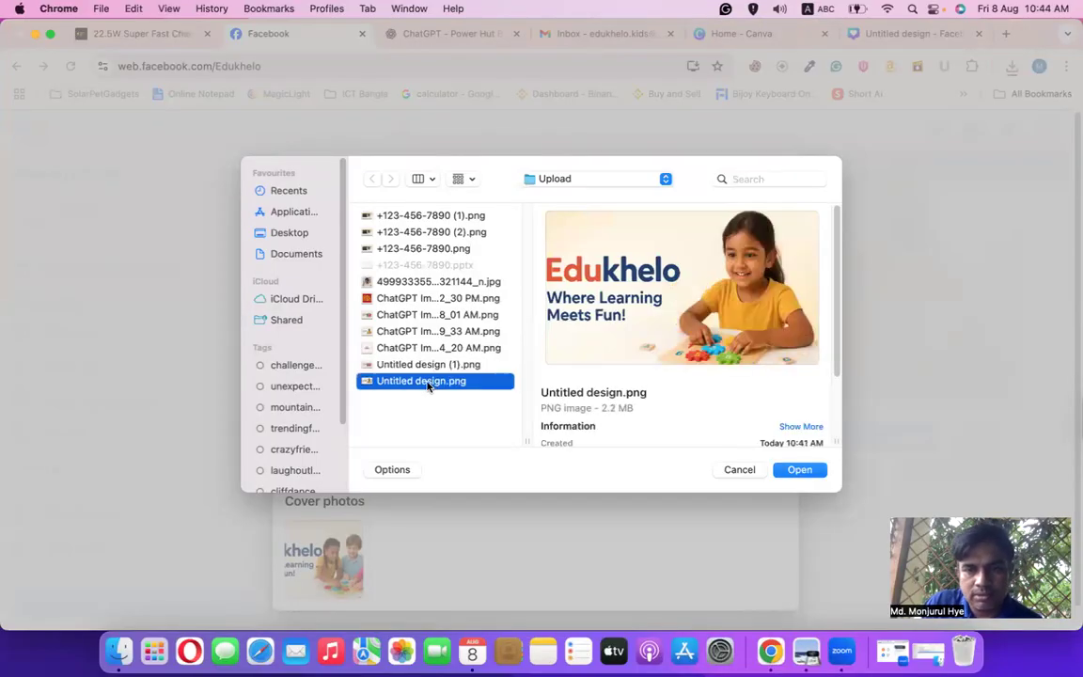
click(411, 283)
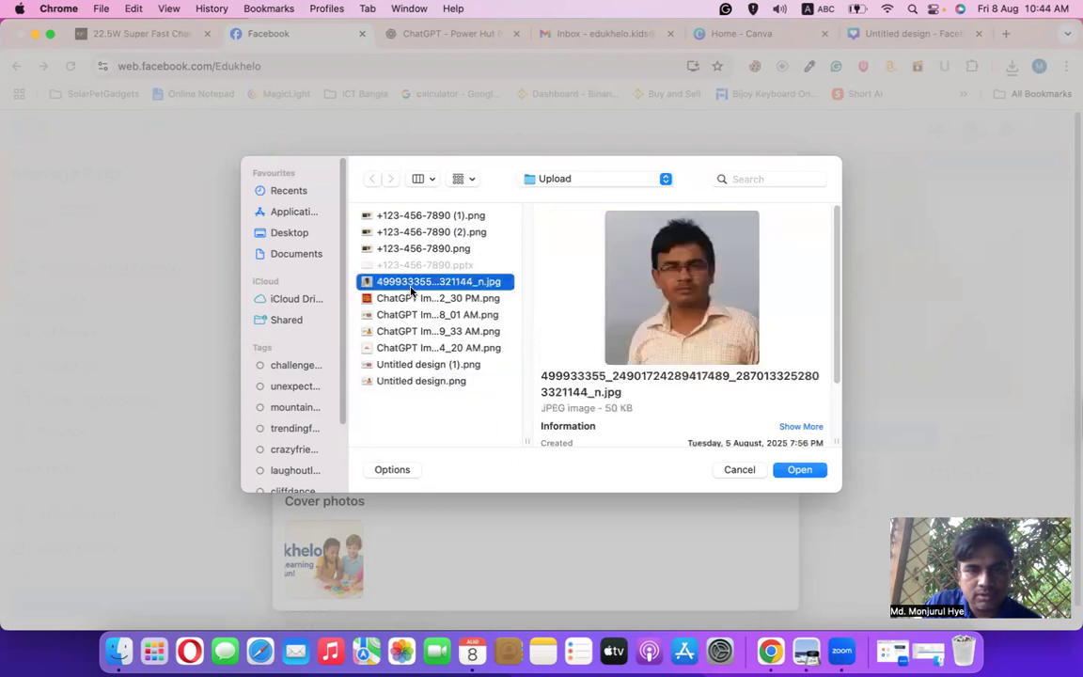
click(450, 249)
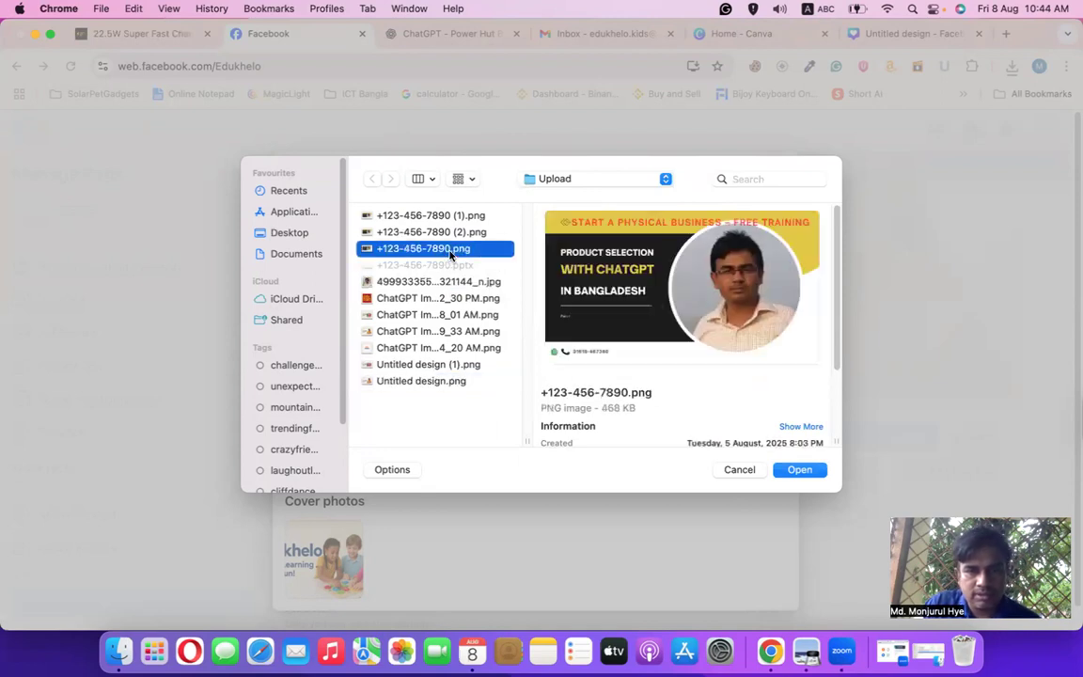
click(434, 350)
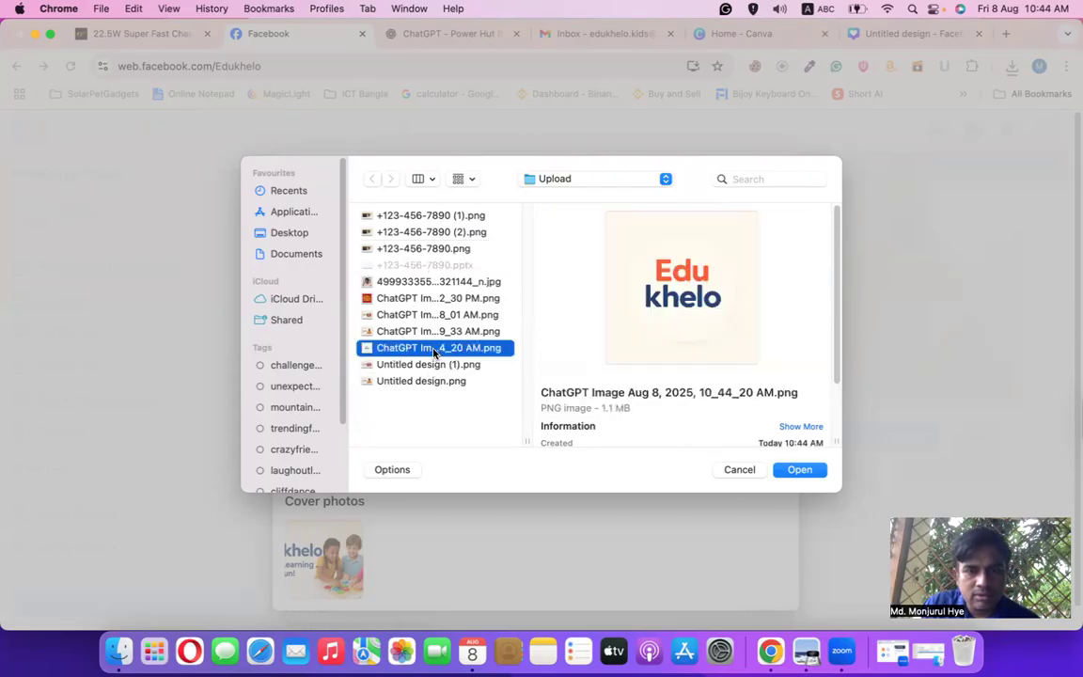
click(792, 471)
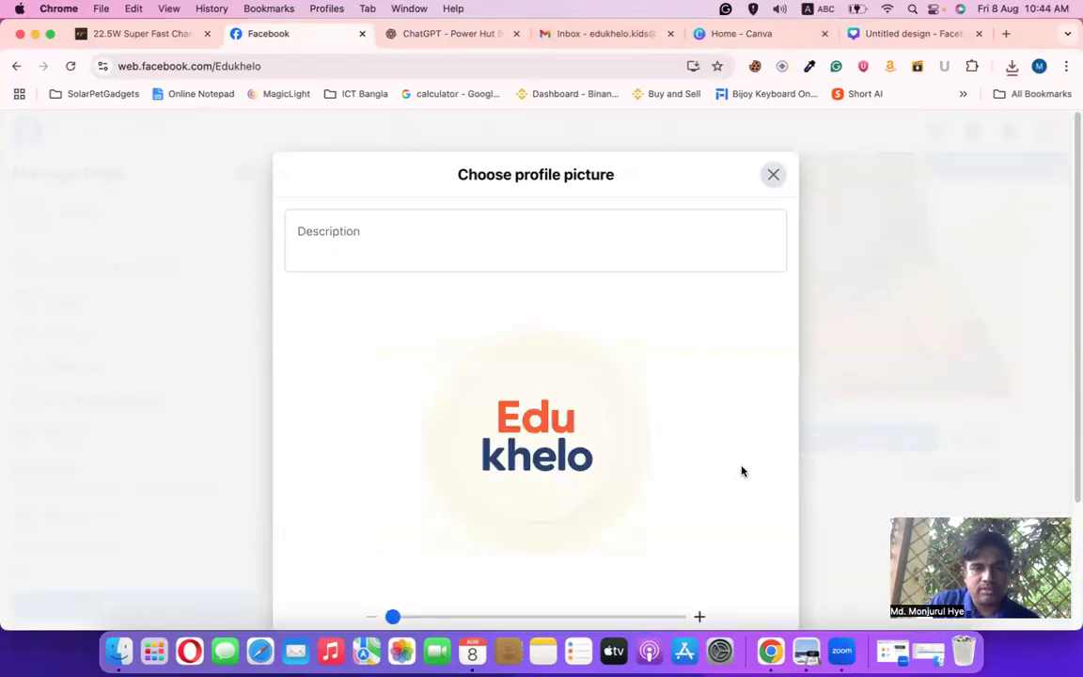
scroll(738, 462, down, 3)
click(735, 570)
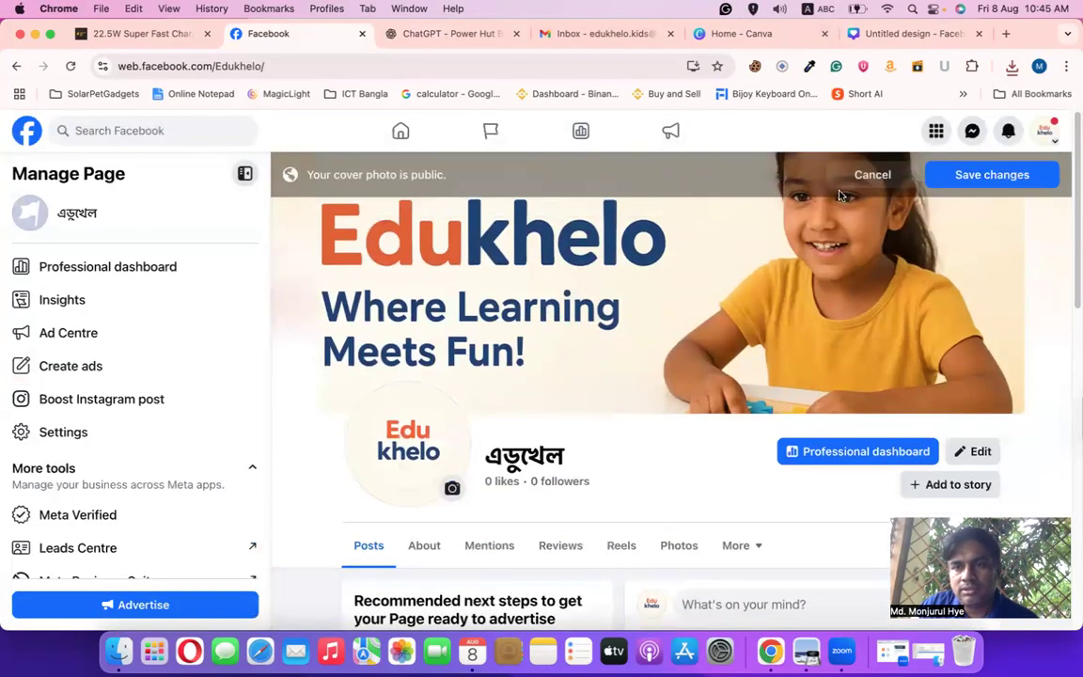
Cancel the unsaved one-girl cover change and scroll down to the Page's Intro details
click(871, 176)
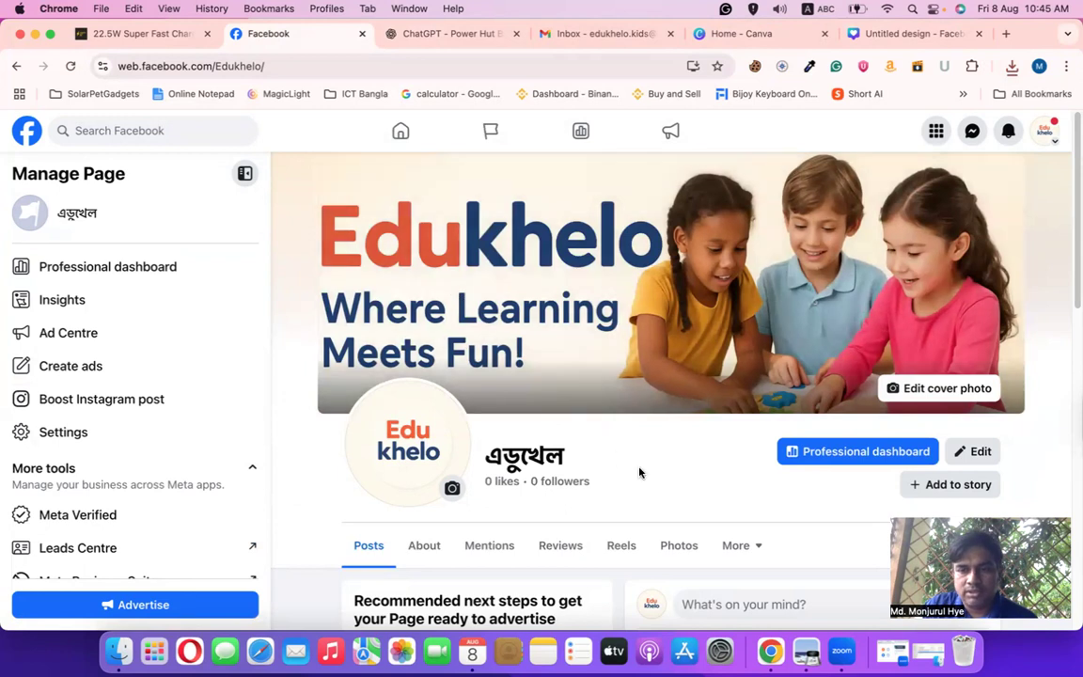
scroll(640, 473, down, 5)
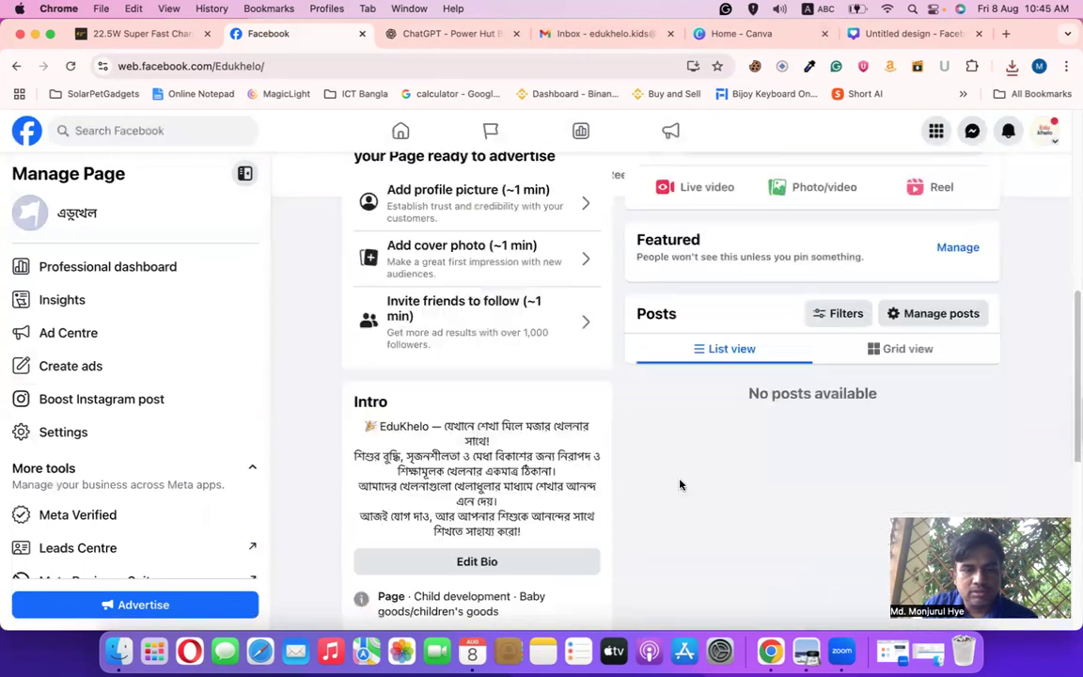
scroll(681, 485, down, 2)
scroll(681, 485, down, 3)
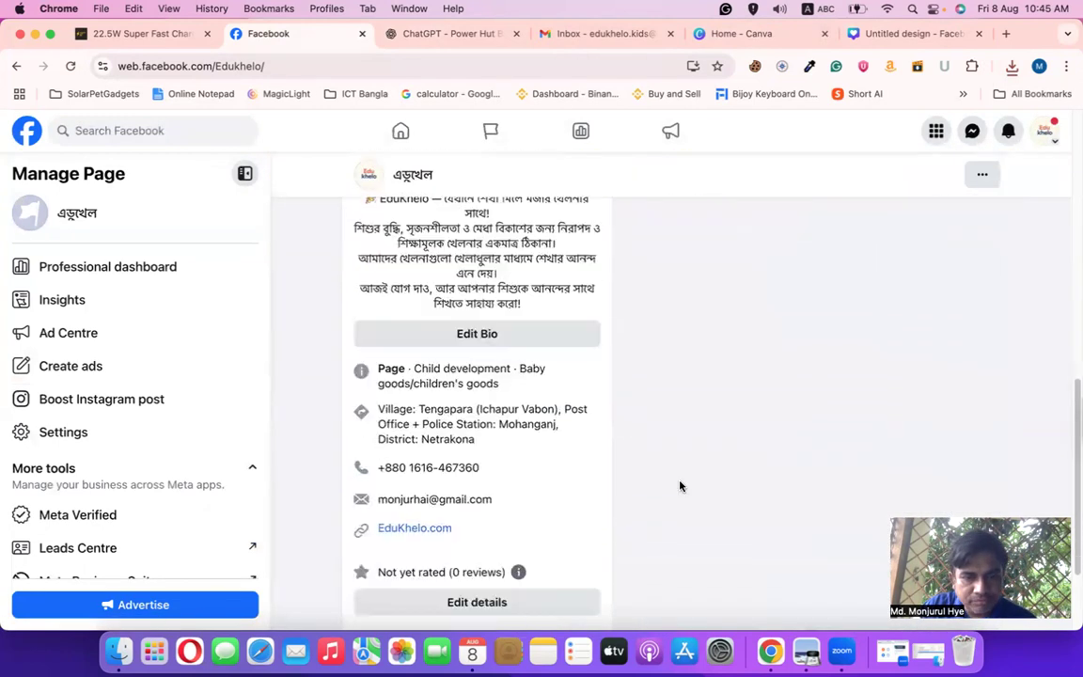
scroll(564, 503, down, 1)
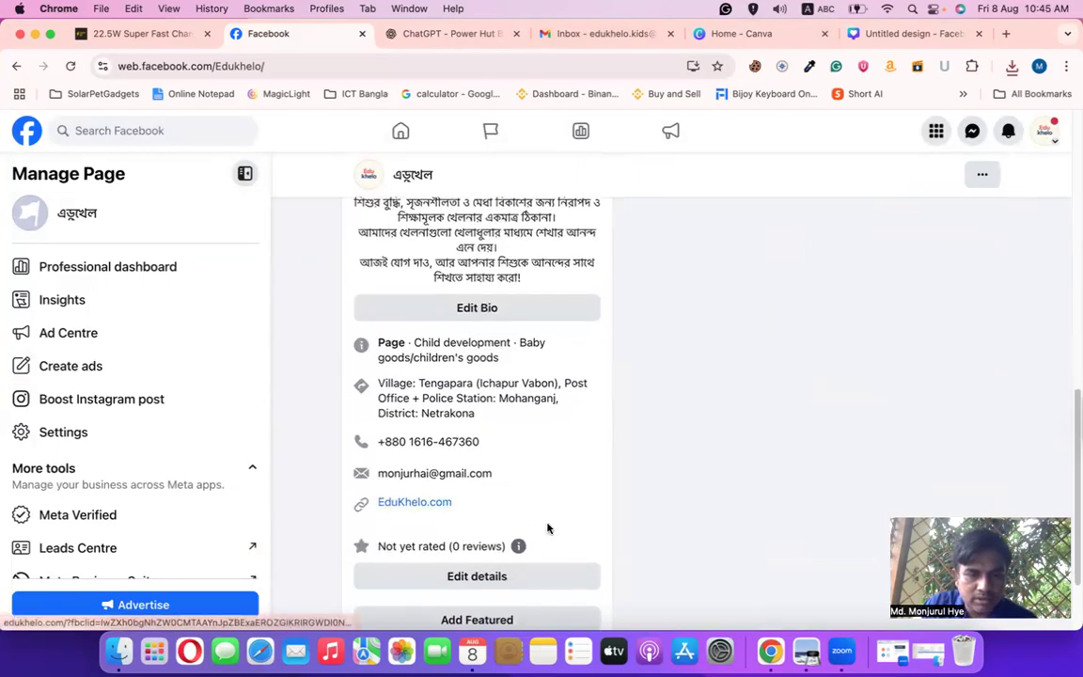
mouse_move(443, 503)
mouse_down()
mouse_move(334, 506)
mouse_move(447, 522)
mouse_up()
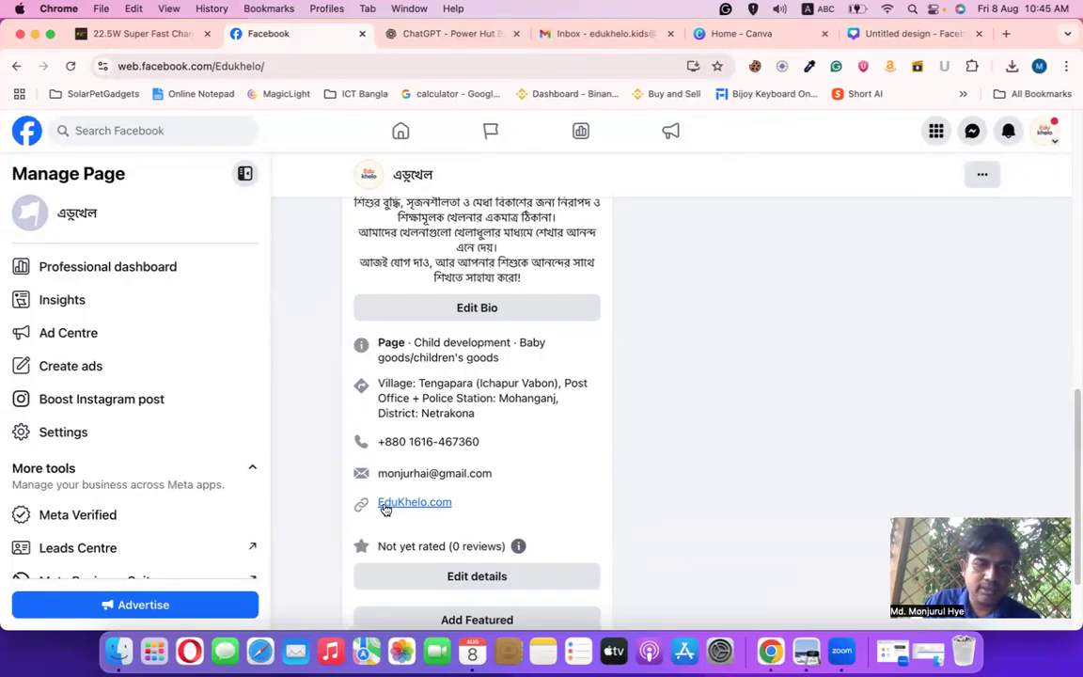
scroll(710, 513, down, 1)
scroll(710, 506, down, 2)
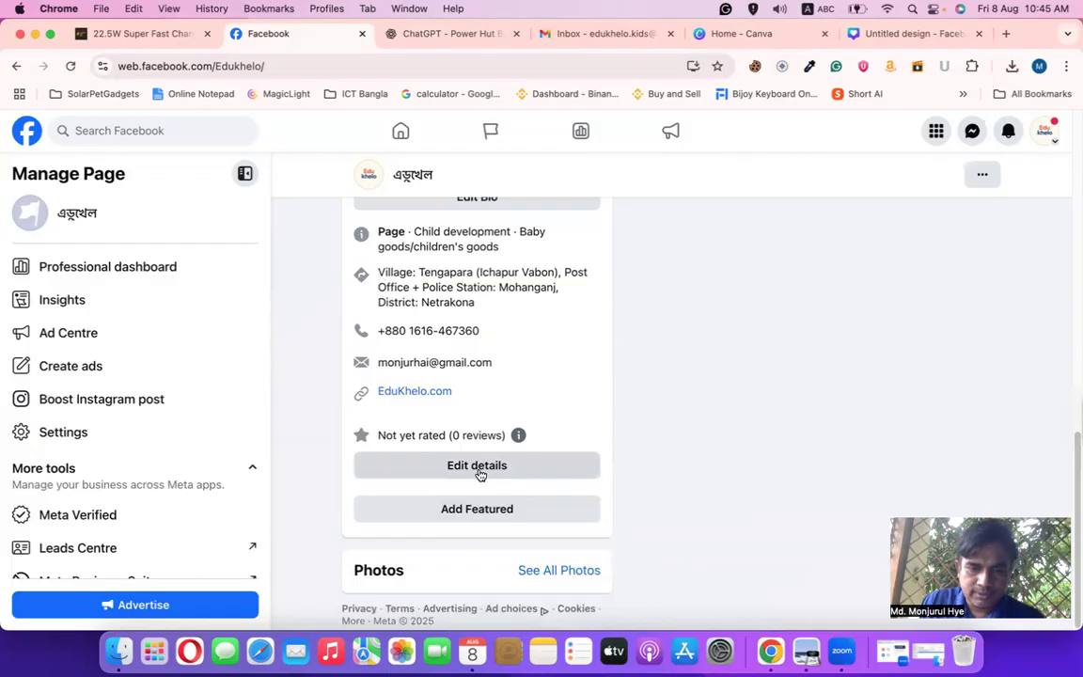
Open the Page's Edit details and review its Social links and EduKhelo.com website entry
click(479, 467)
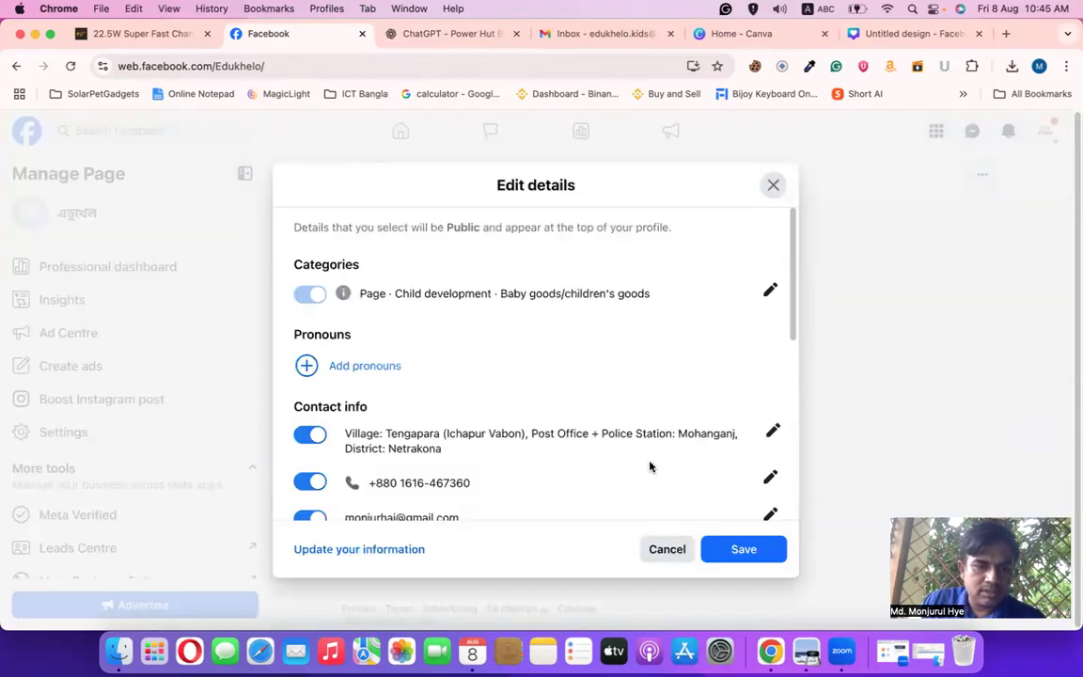
scroll(648, 460, down, 5)
scroll(645, 460, down, 4)
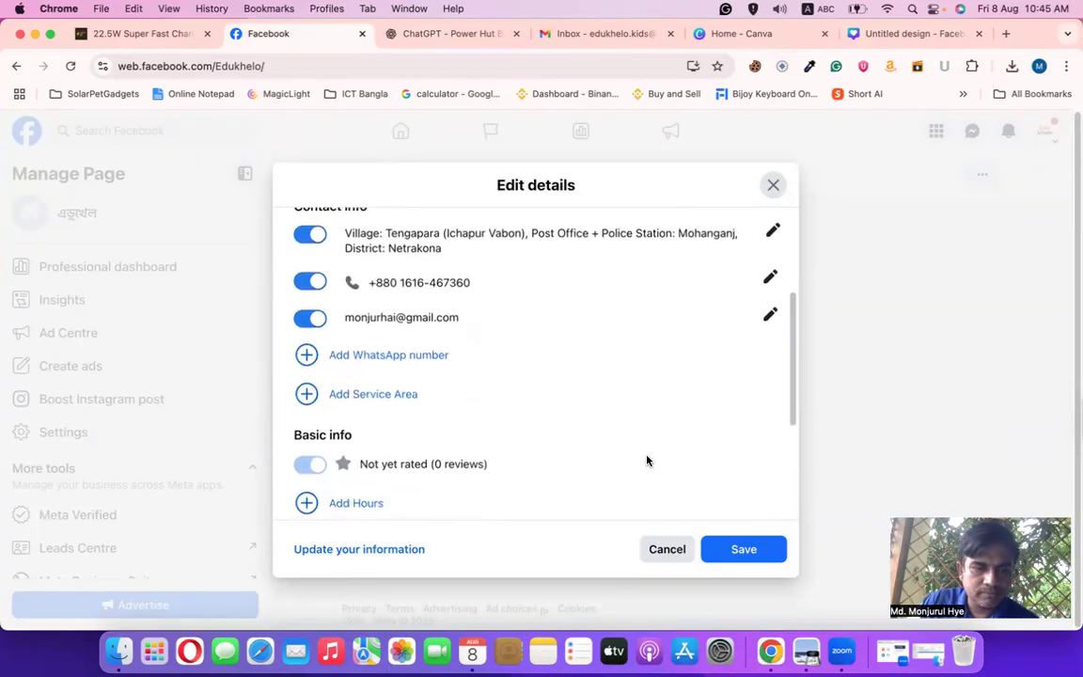
scroll(648, 460, down, 5)
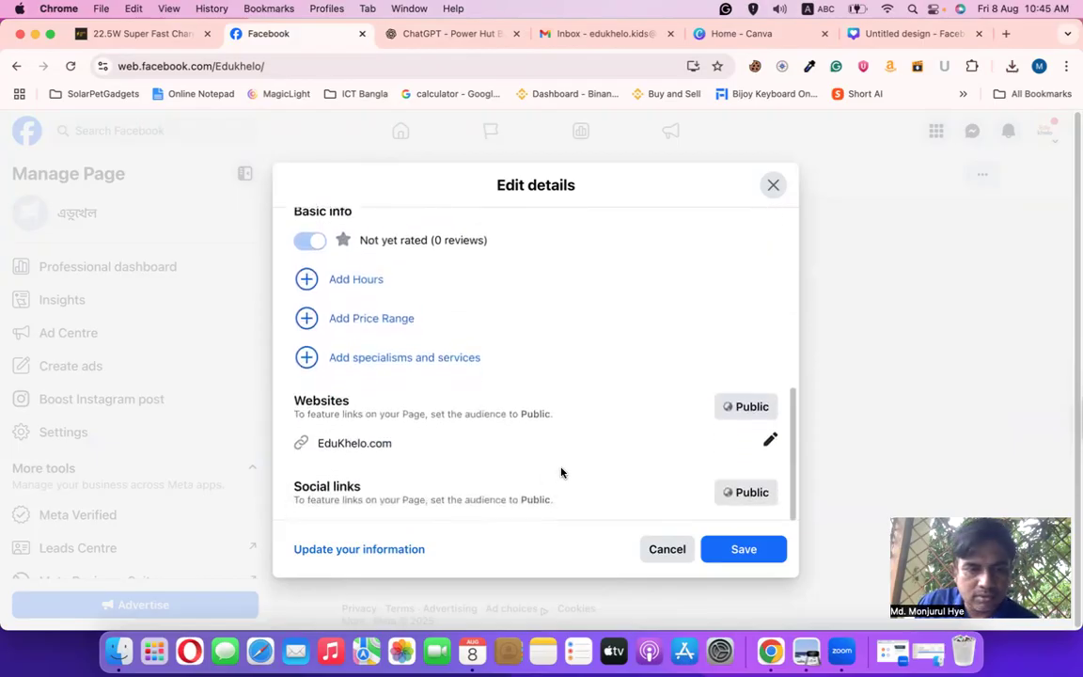
drag(300, 491, 425, 491)
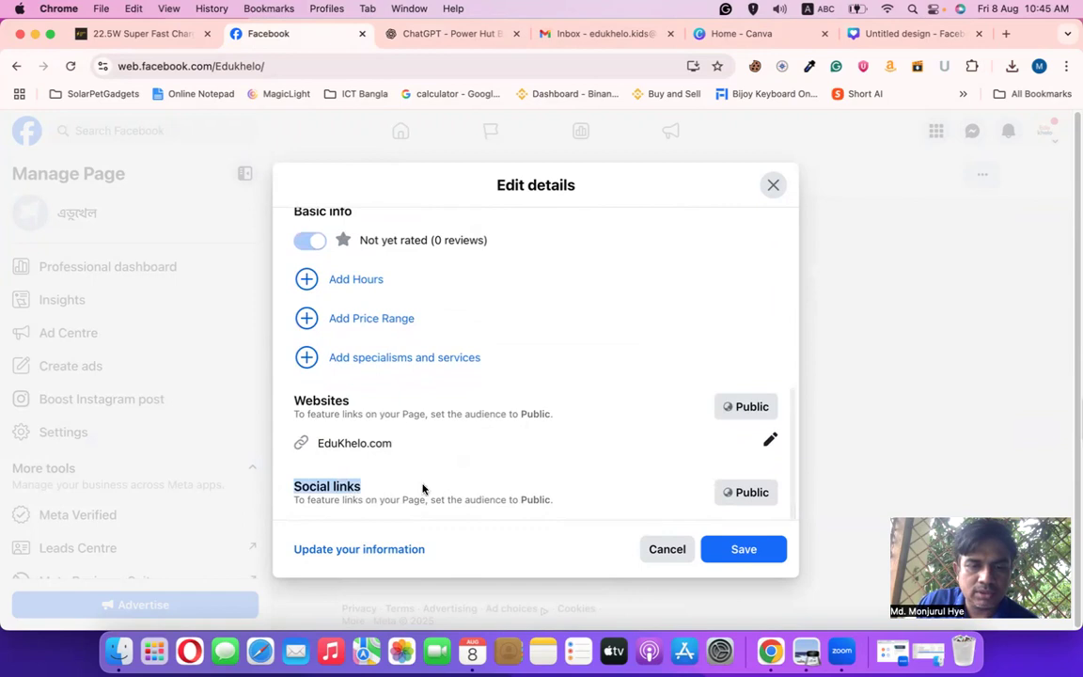
scroll(543, 481, up, 6)
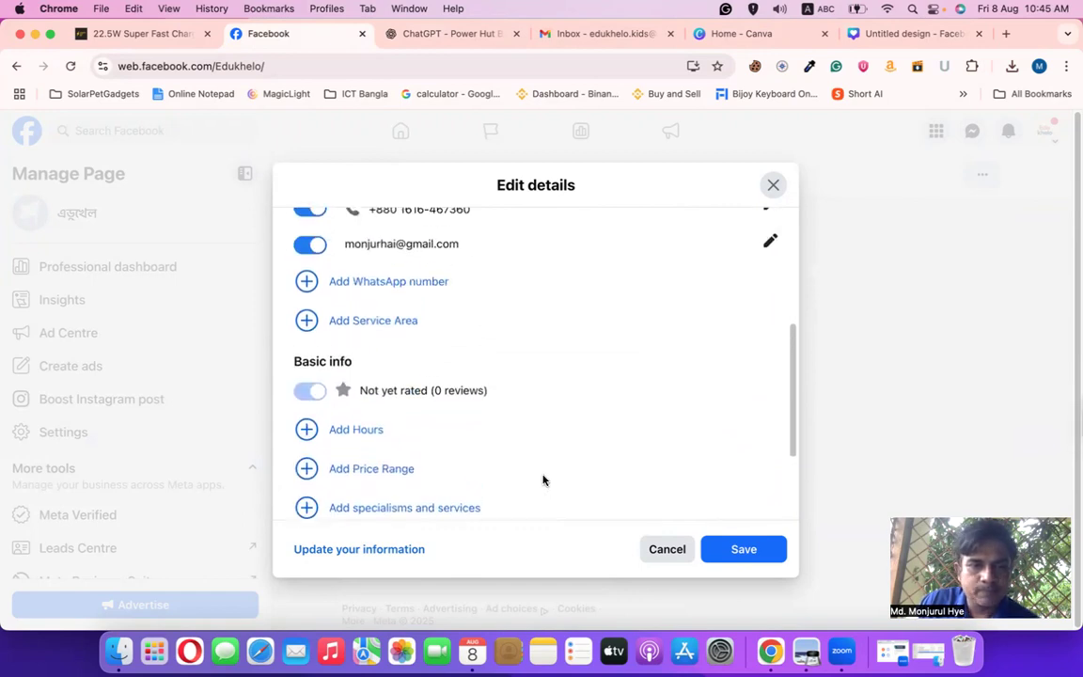
scroll(543, 473, up, 8)
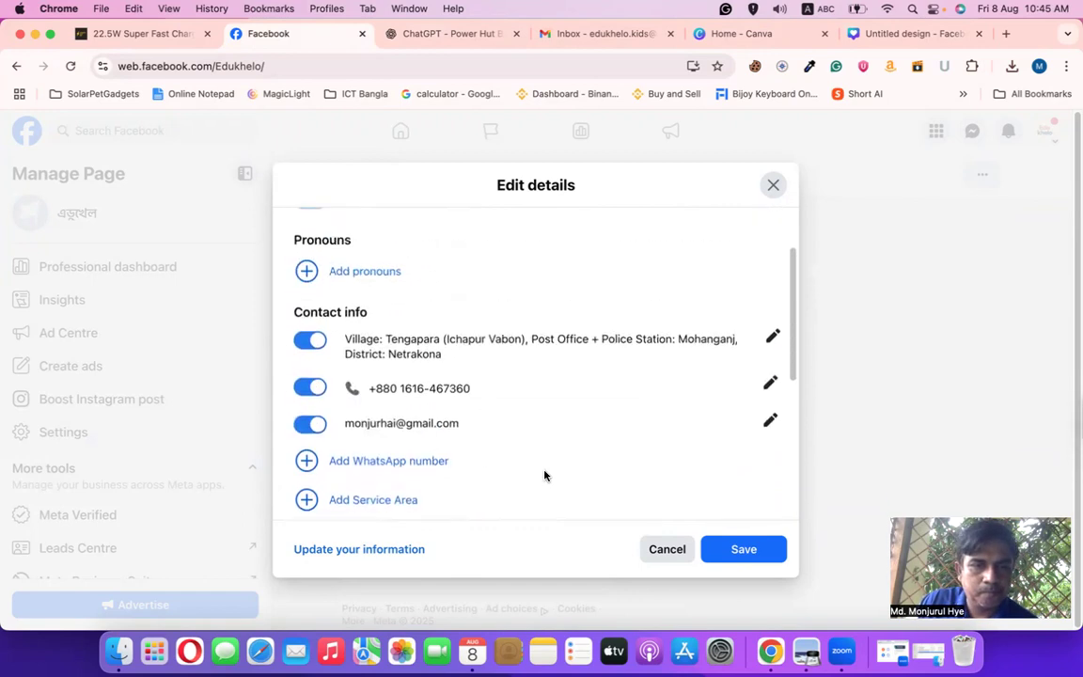
scroll(543, 480, down, 4)
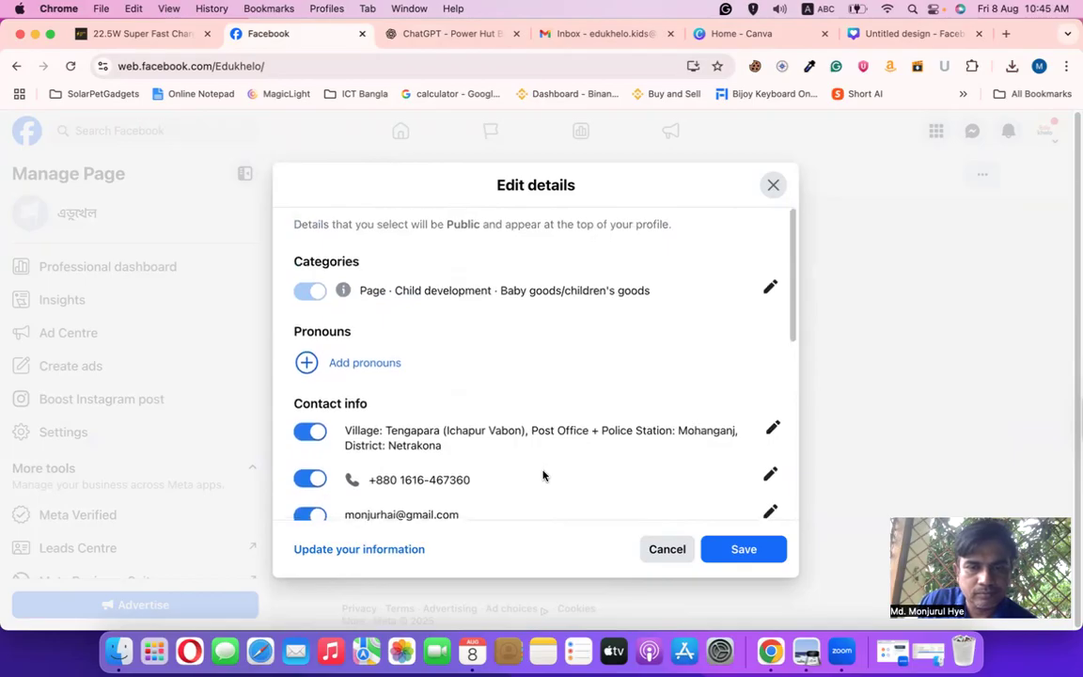
scroll(543, 476, down, 10)
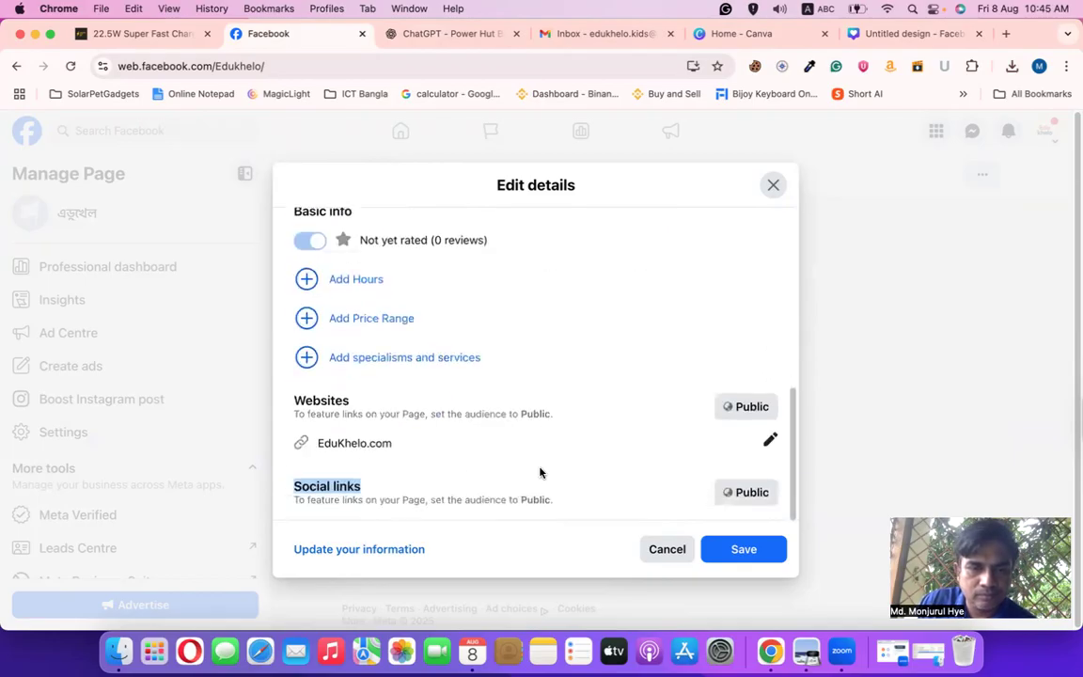
scroll(541, 470, up, 12)
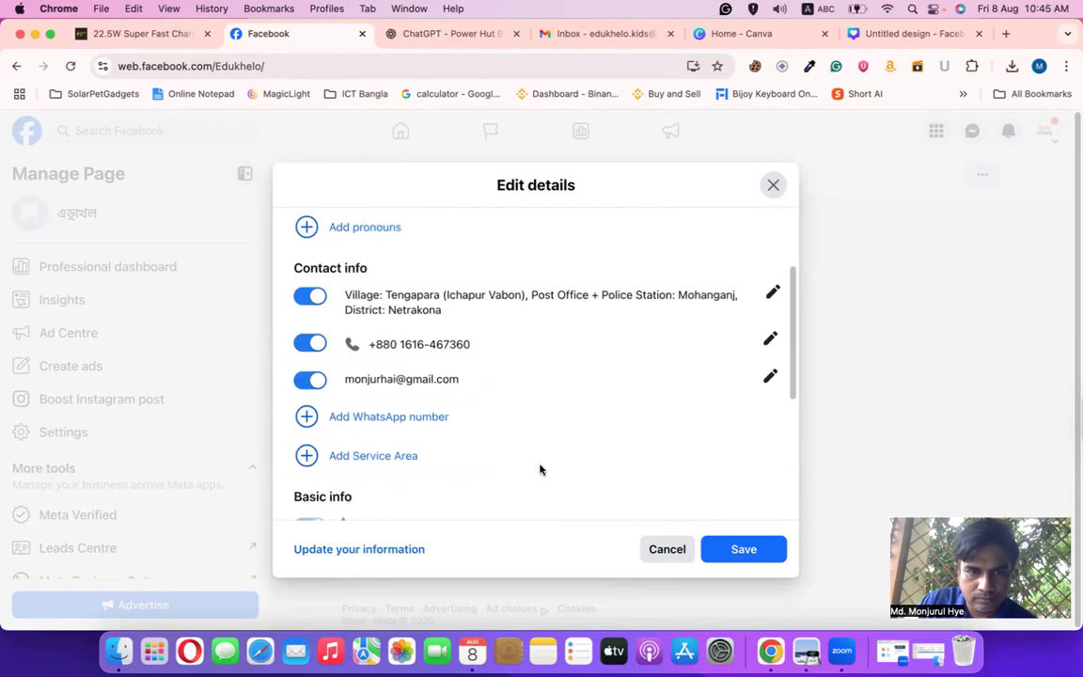
scroll(541, 472, down, 12)
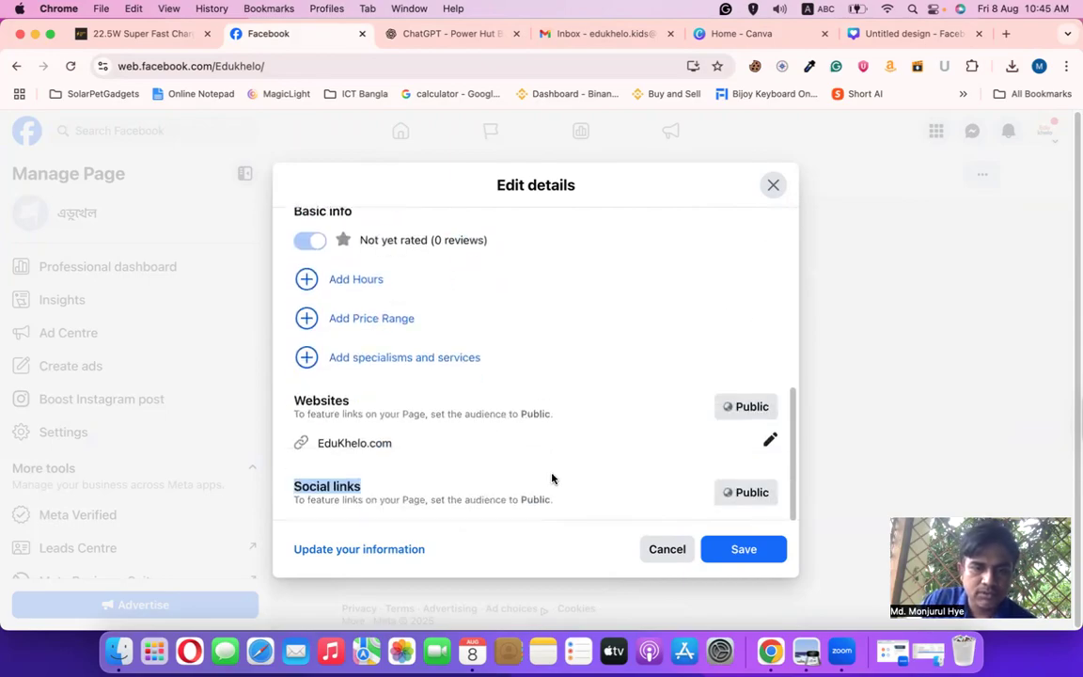
drag(310, 447, 426, 448)
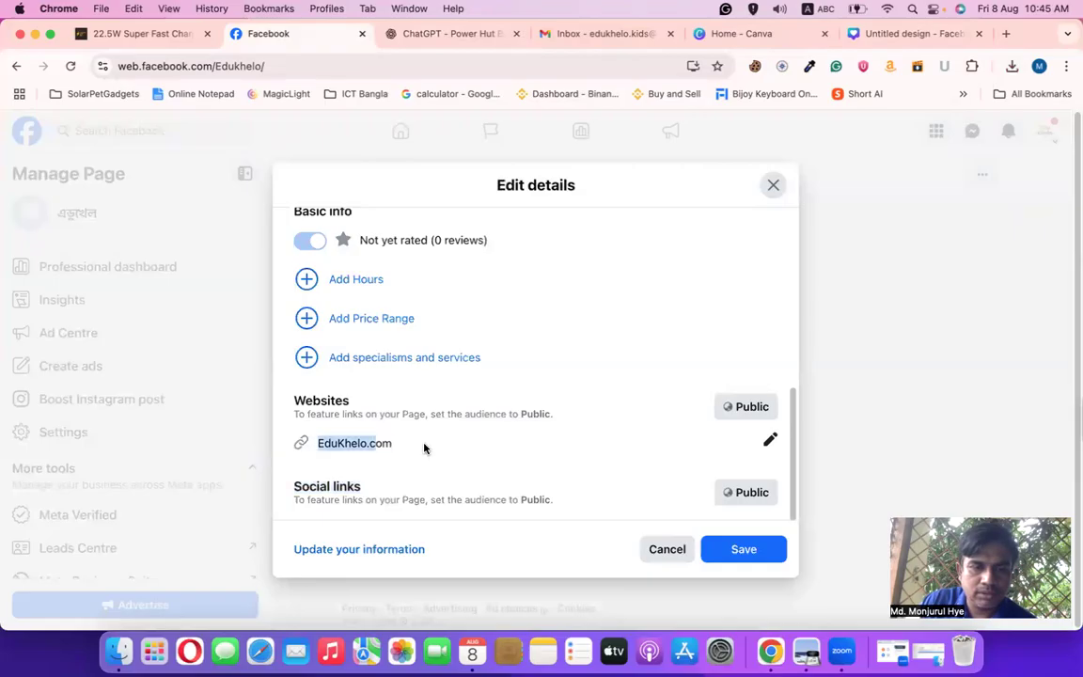
Close Edit details without saving and return to the cover photo and round logo
click(656, 552)
scroll(532, 528, up, 12)
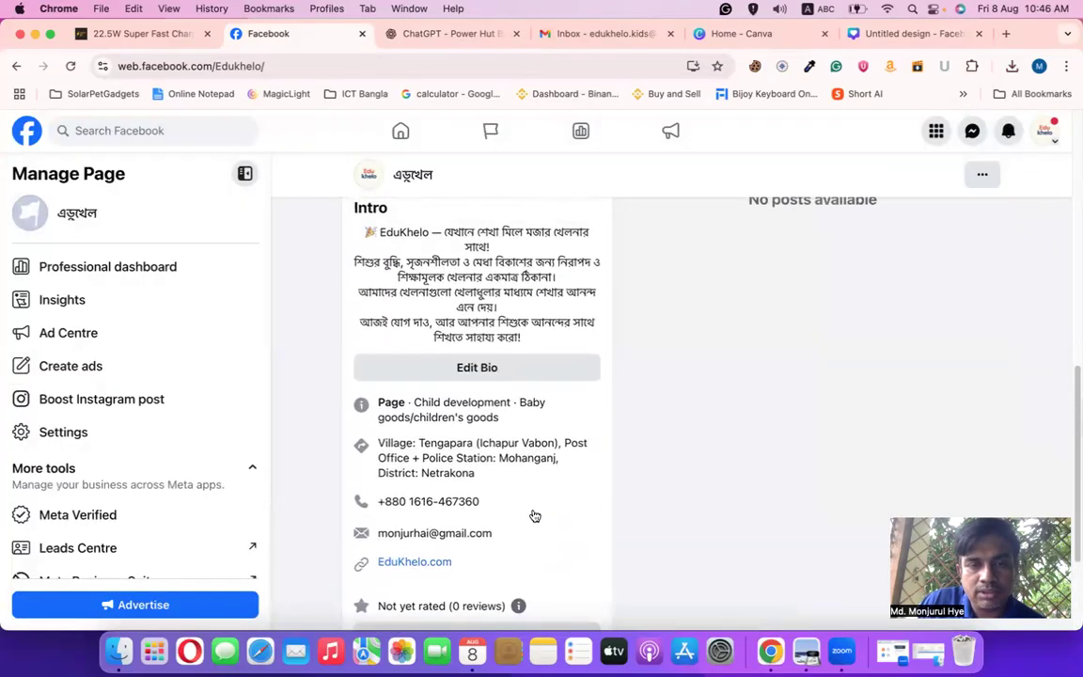
scroll(731, 494, up, 3)
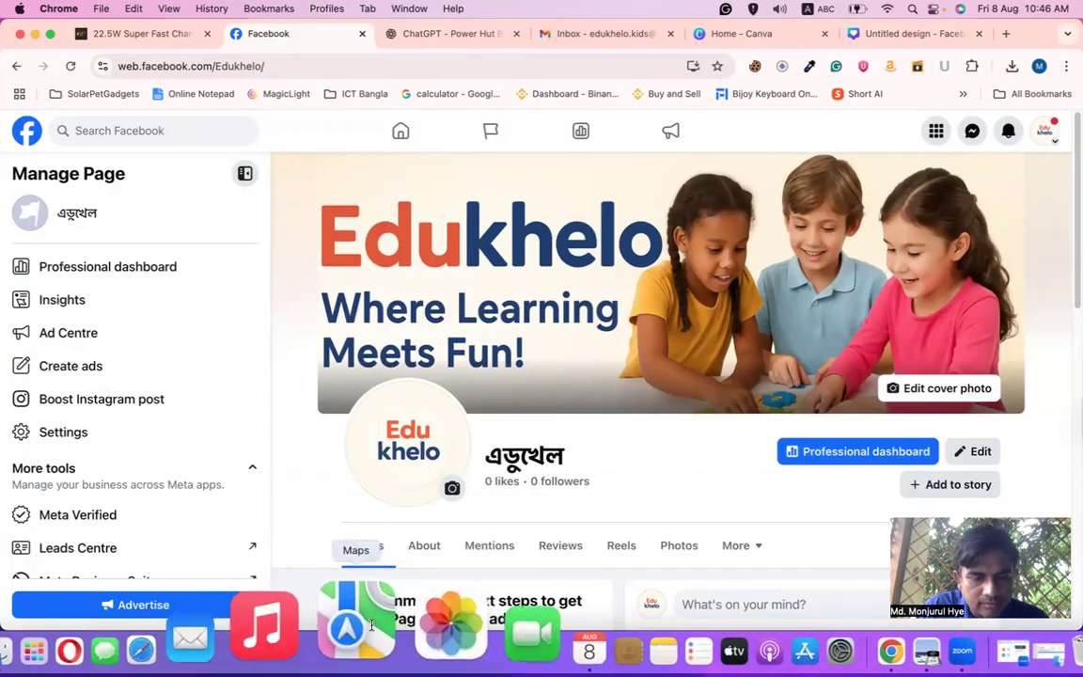
scroll(609, 484, down, 5)
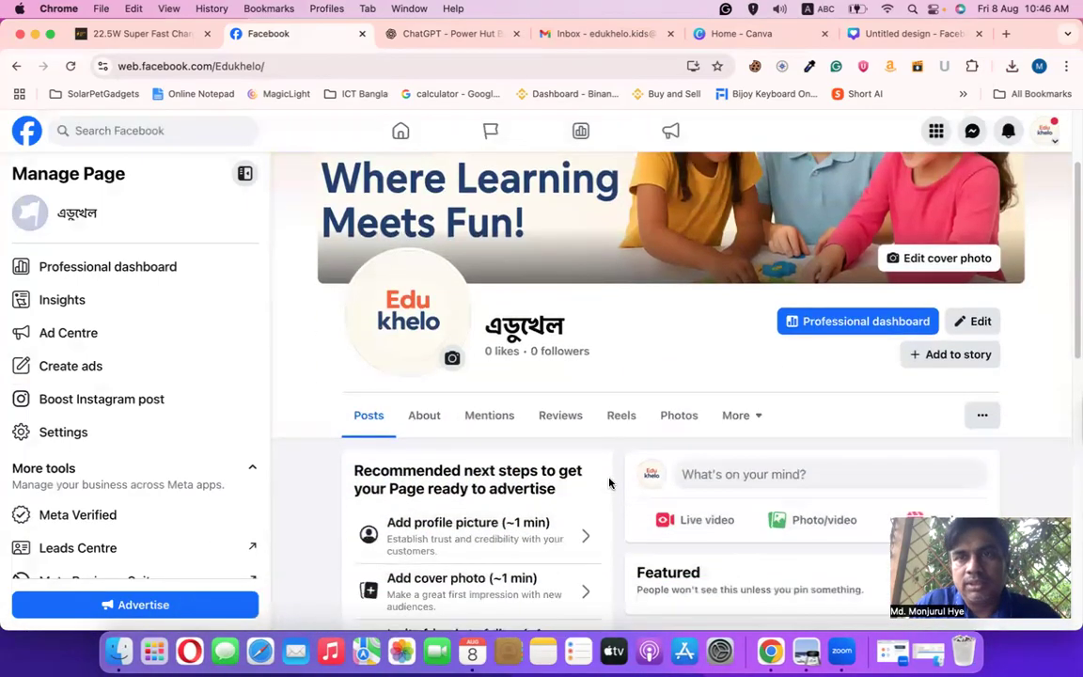
Search Google for 'hostinger' in a new tab
click(1006, 34)
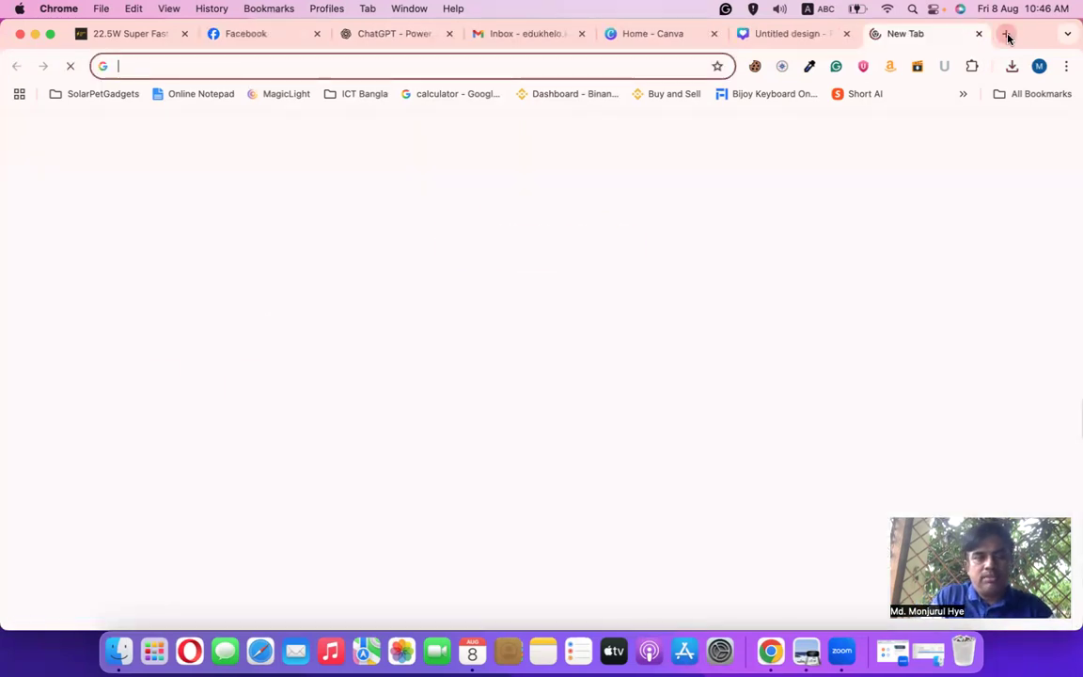
text(hos)
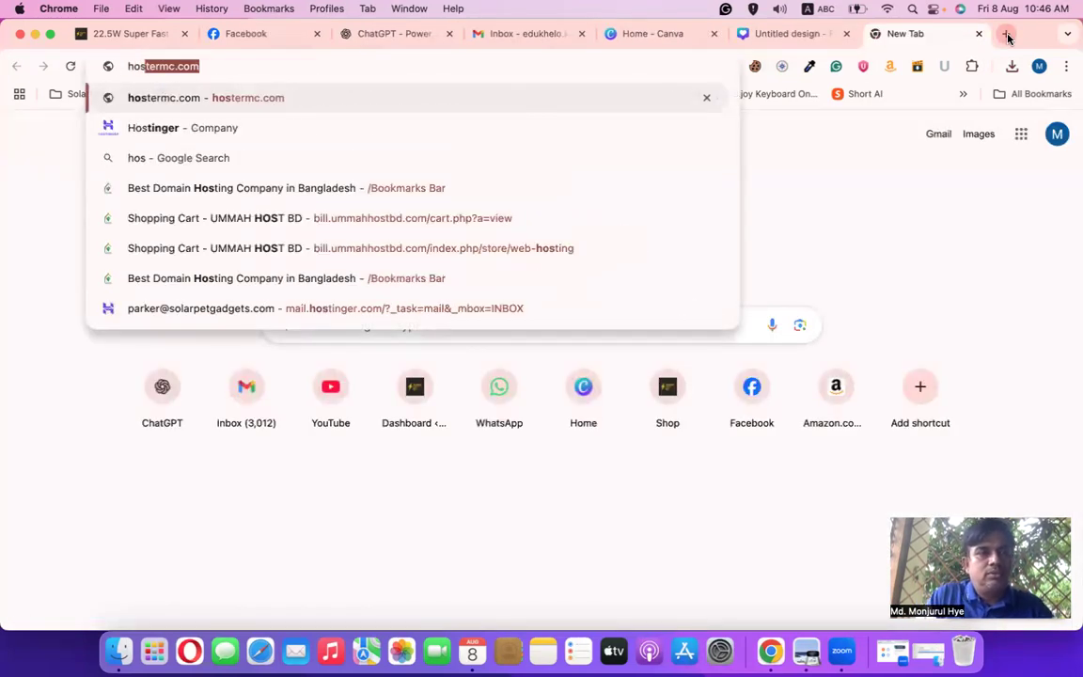
text(ti)
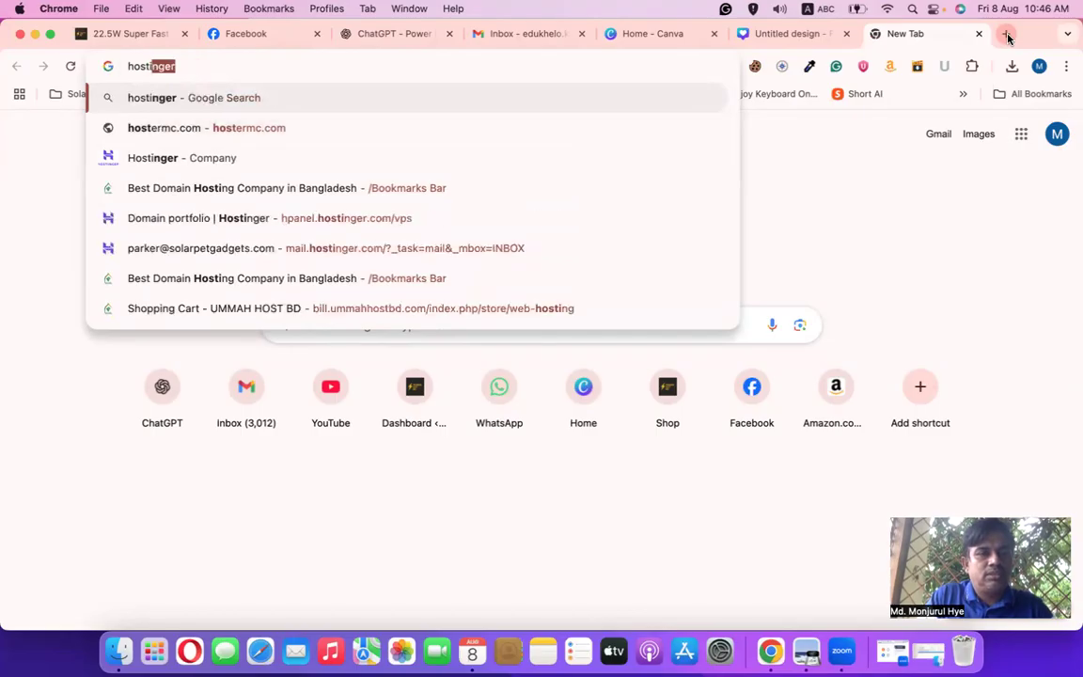
key(Return)
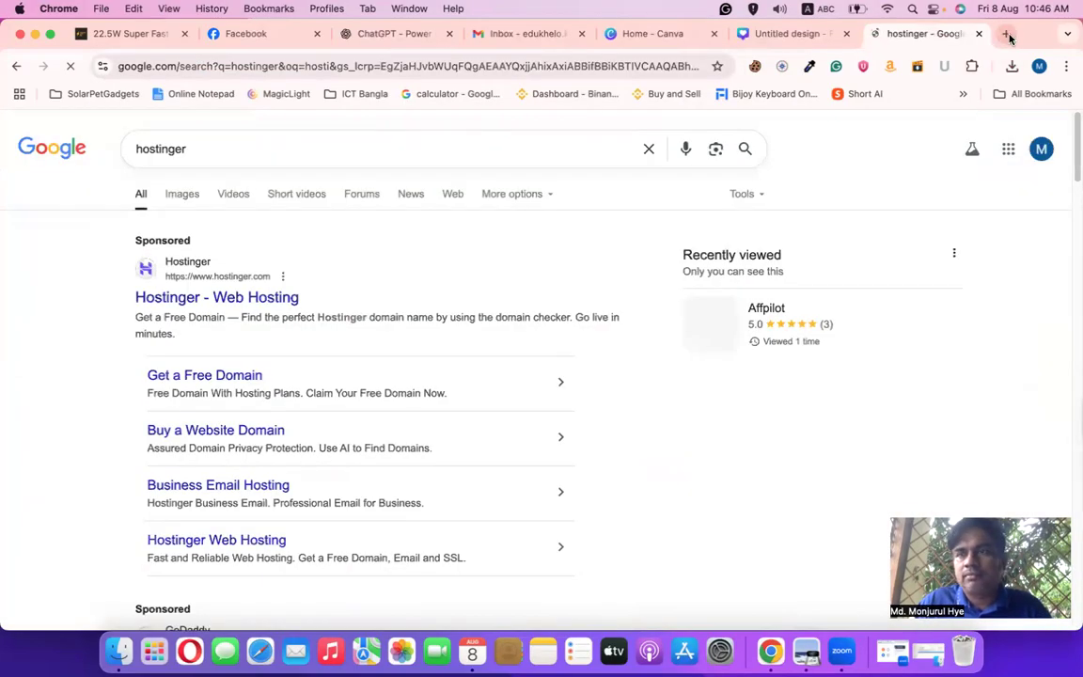
Open the namecheap.com home page in another new tab
click(1007, 35)
text(nam)
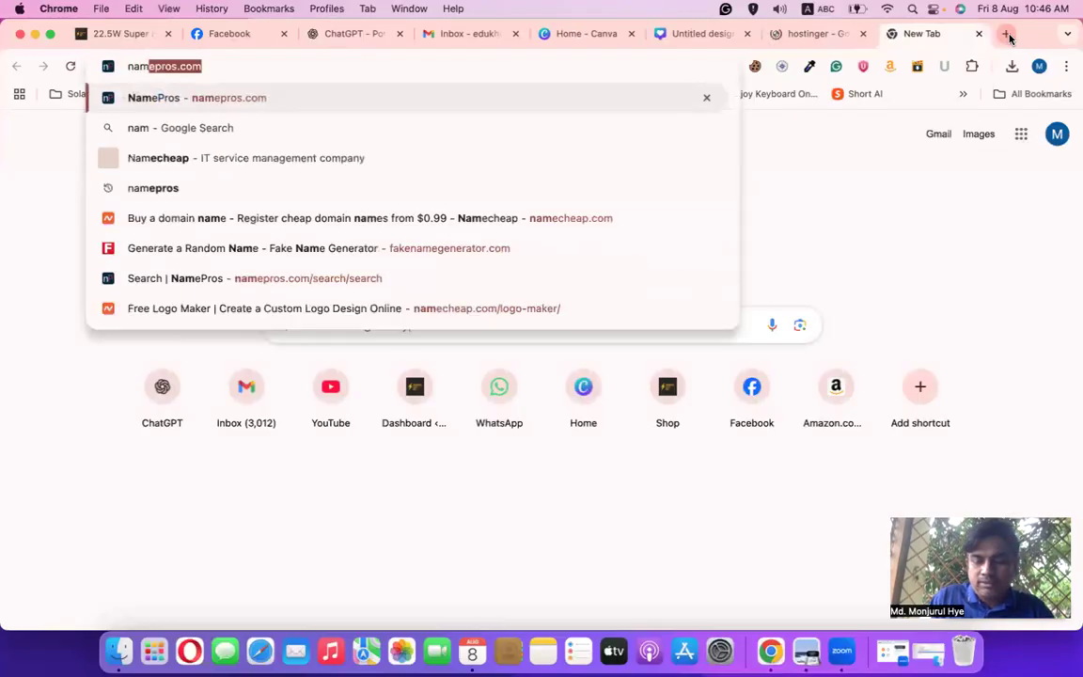
text(ec)
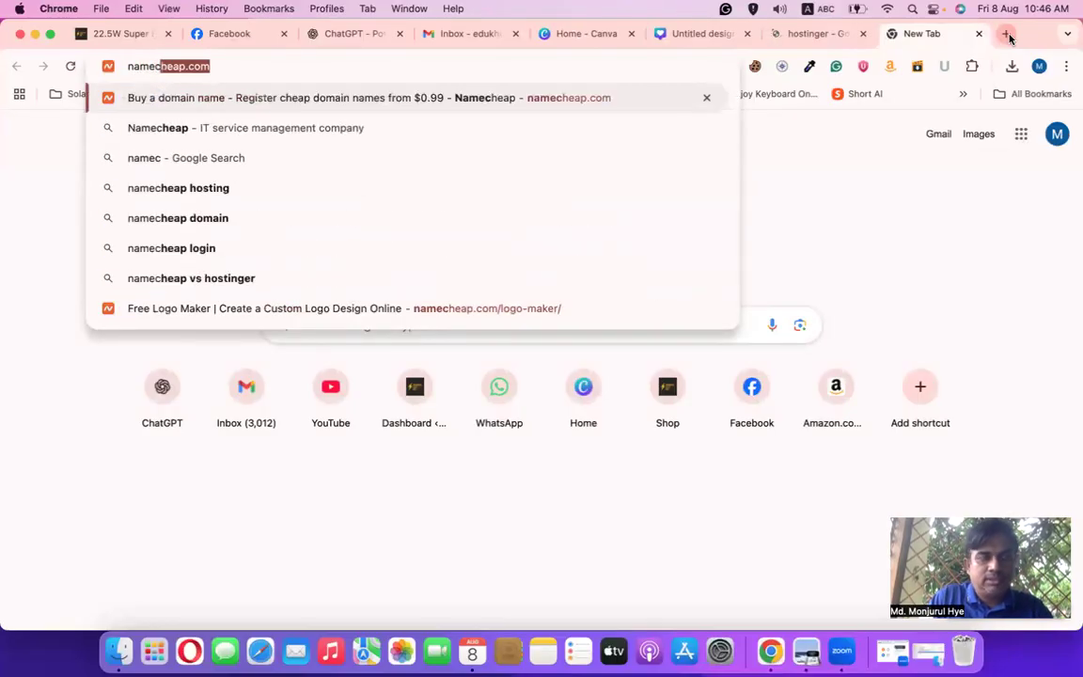
key(Return)
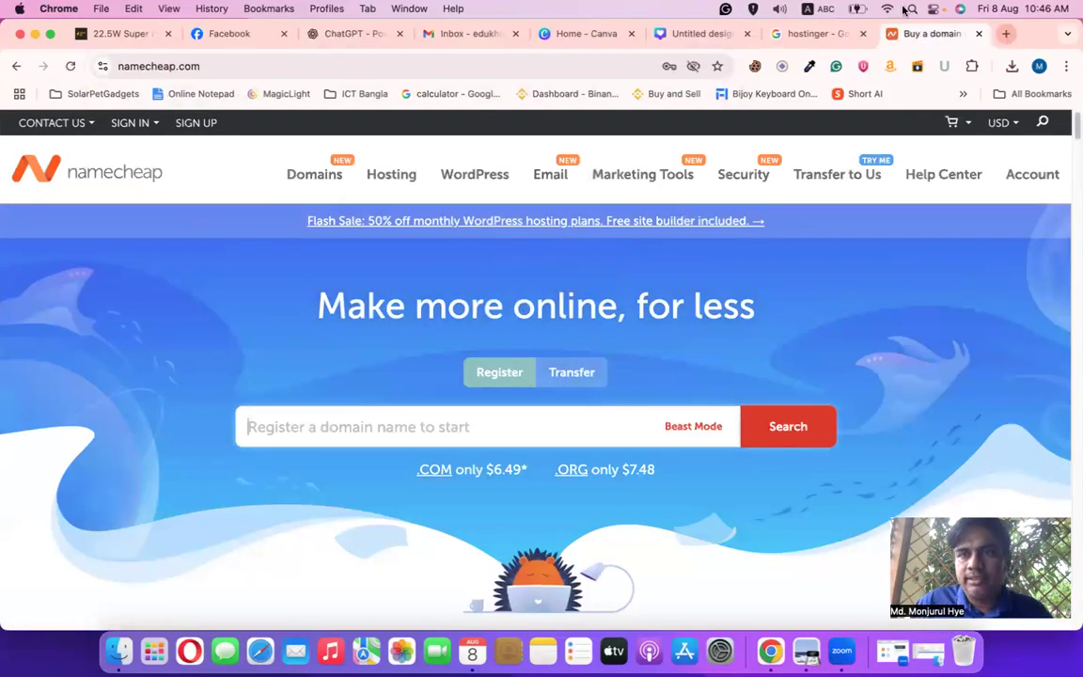
Open Hostinger from the search results and log in with the saved account credentials
click(810, 36)
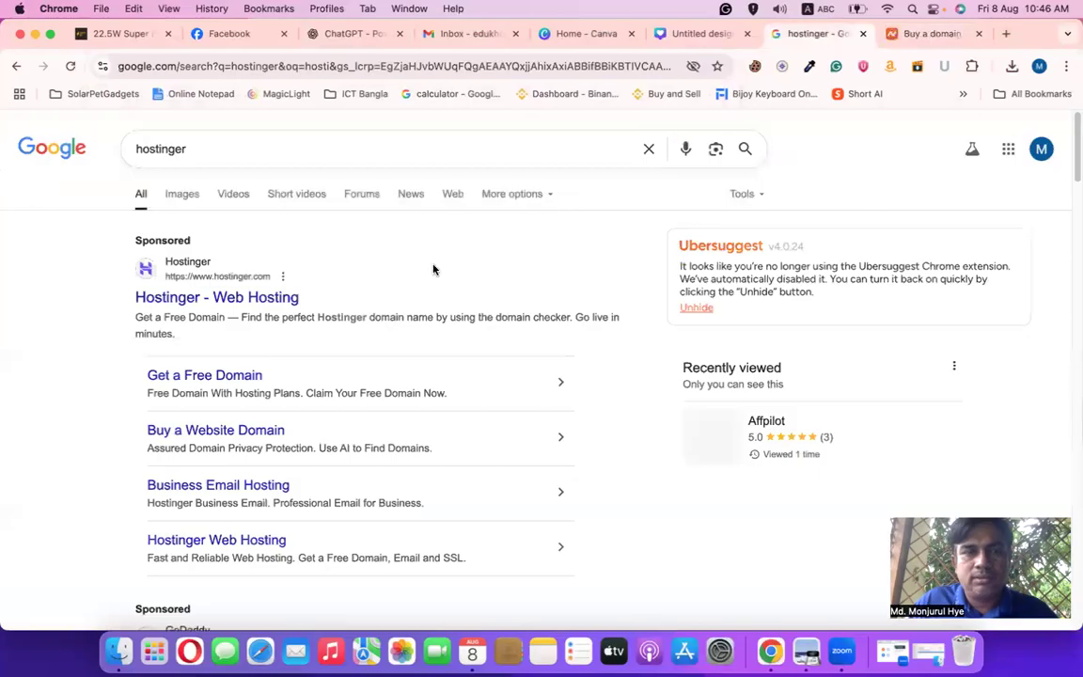
click(218, 299)
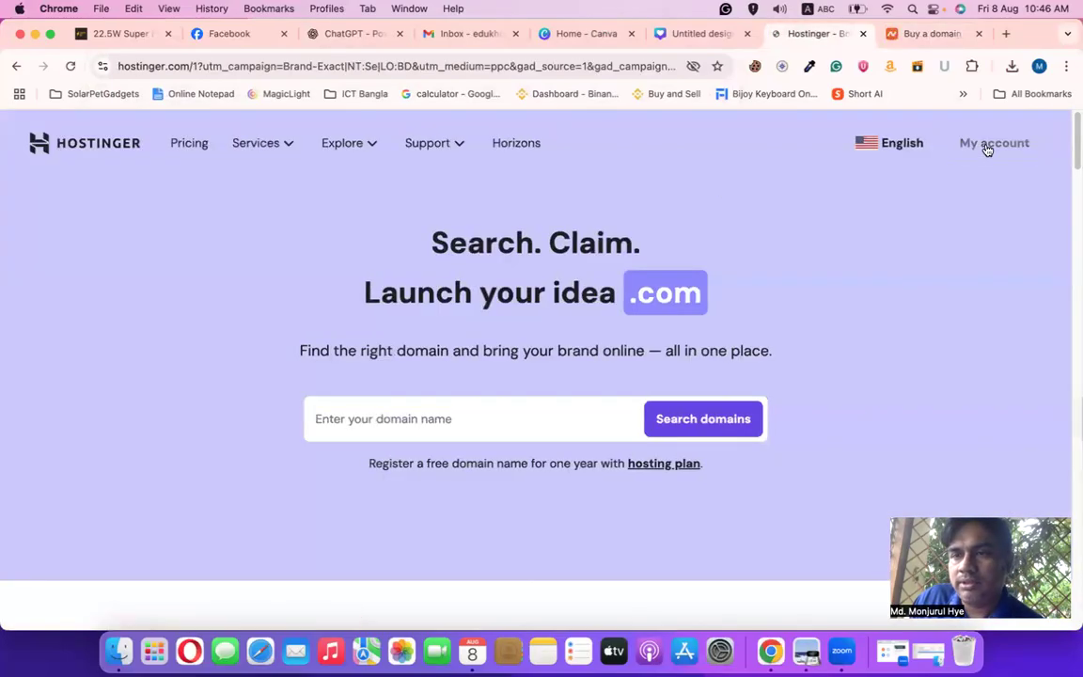
click(989, 144)
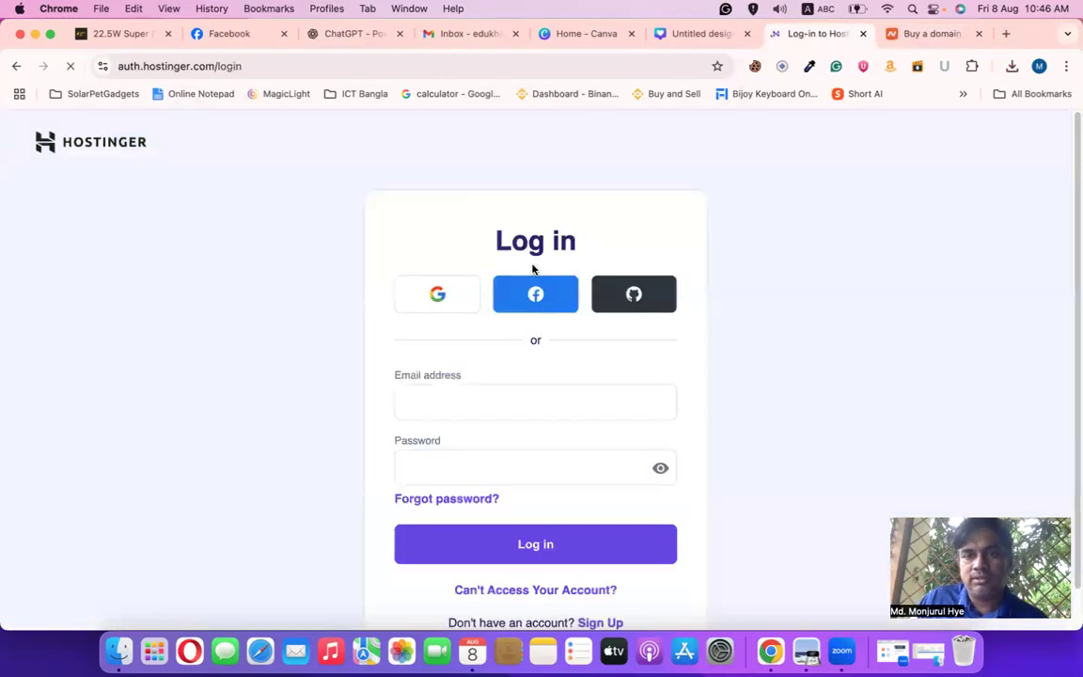
click(472, 405)
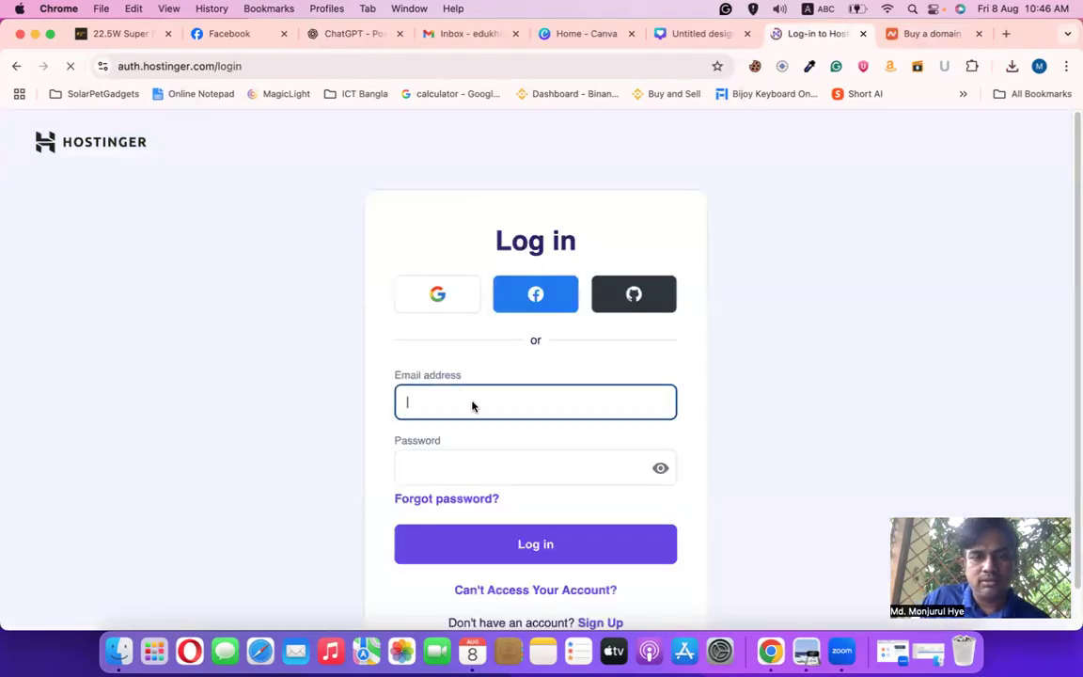
click(556, 530)
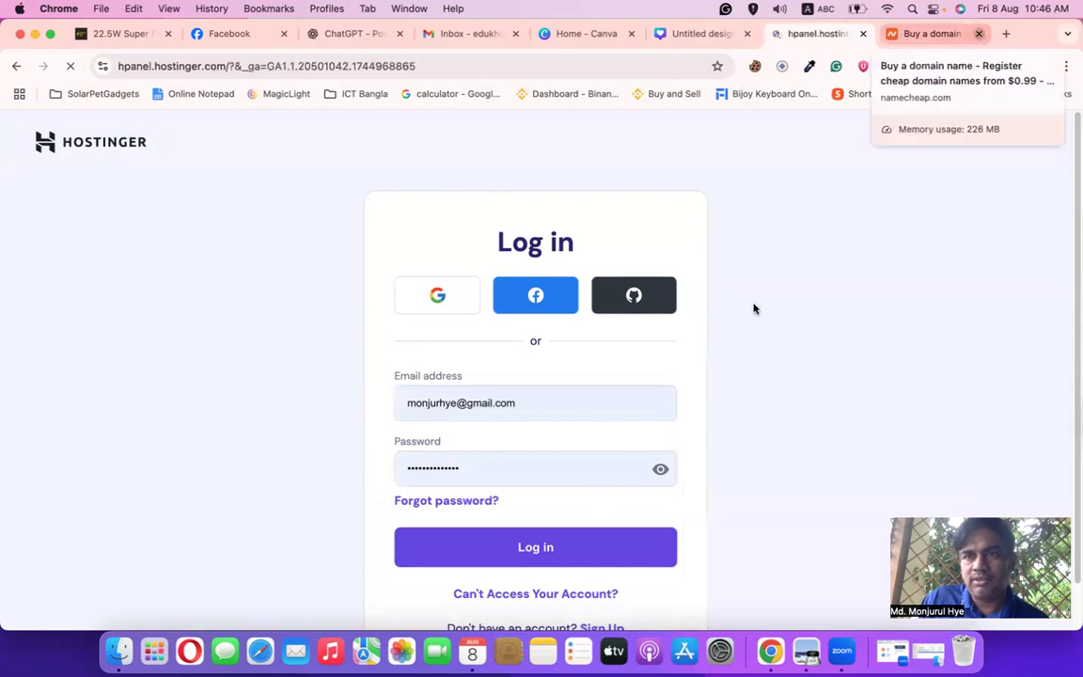
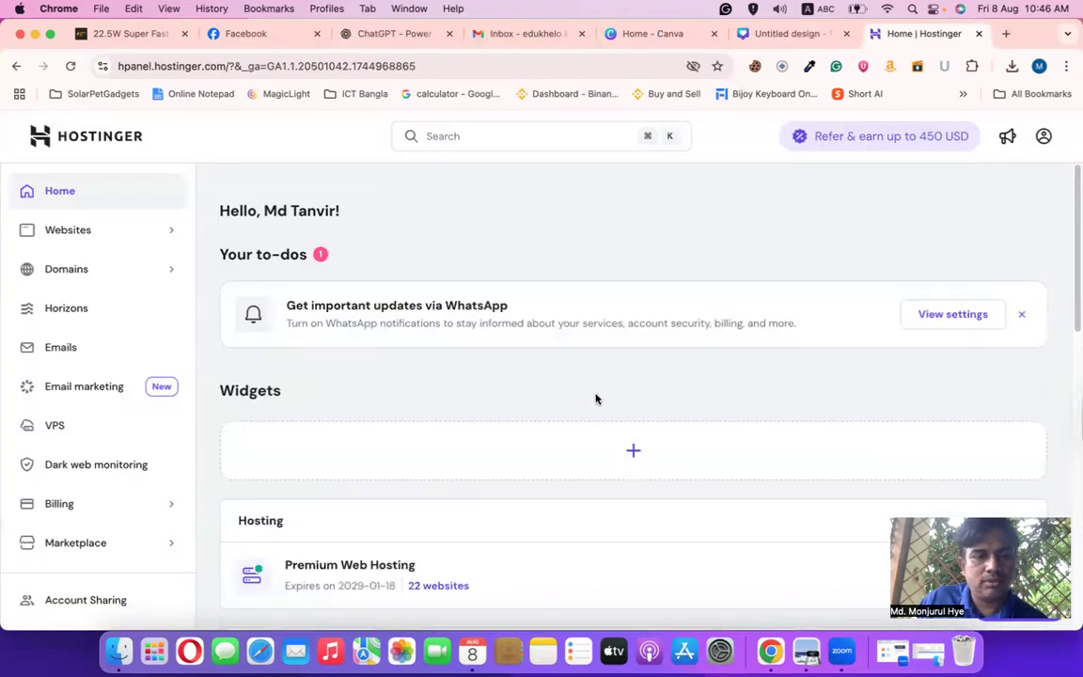
Browse the owned-domains list, change domains per page, and dismiss the recommendation survey
scroll(595, 399, down, 5)
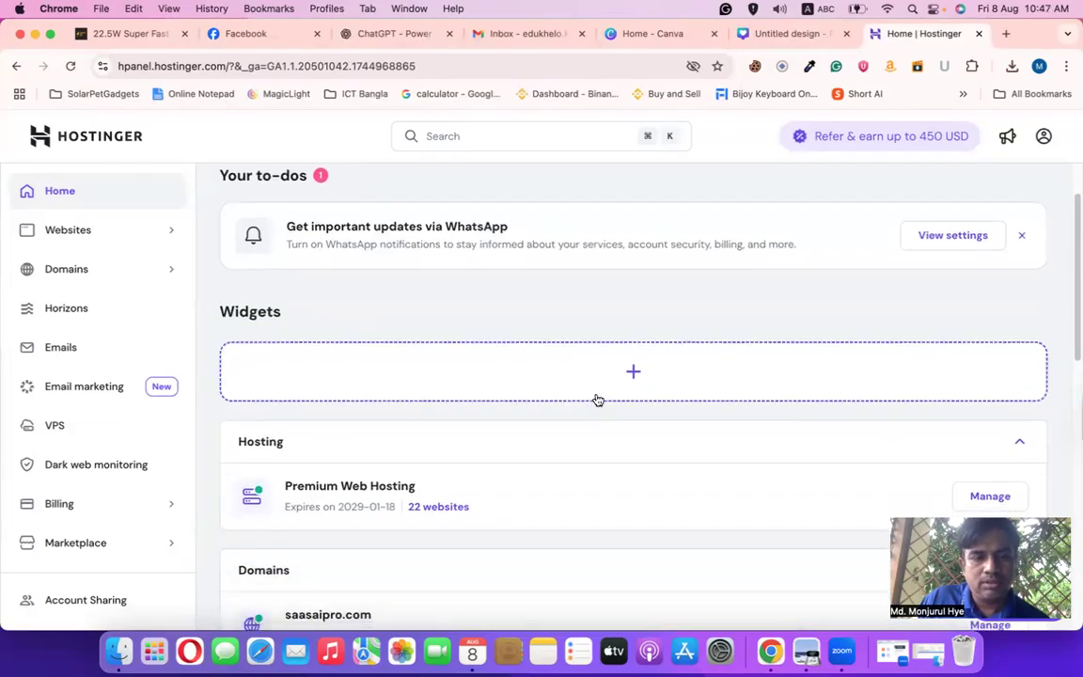
scroll(595, 399, down, 3)
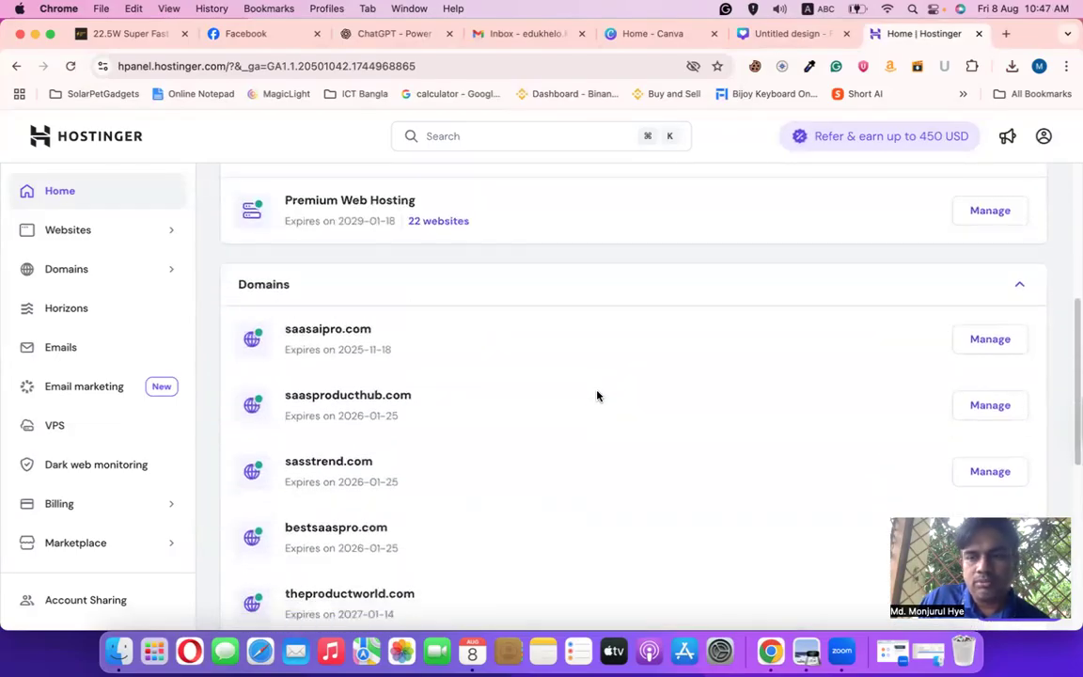
scroll(598, 396, down, 3)
scroll(587, 508, down, 1)
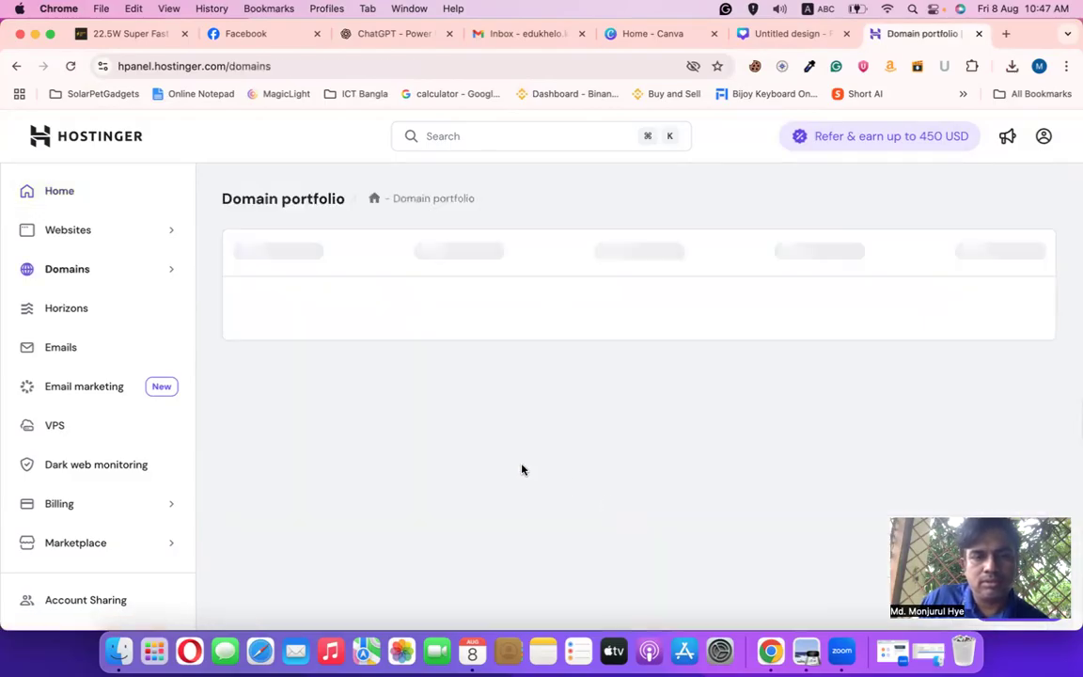
scroll(525, 461, down, 10)
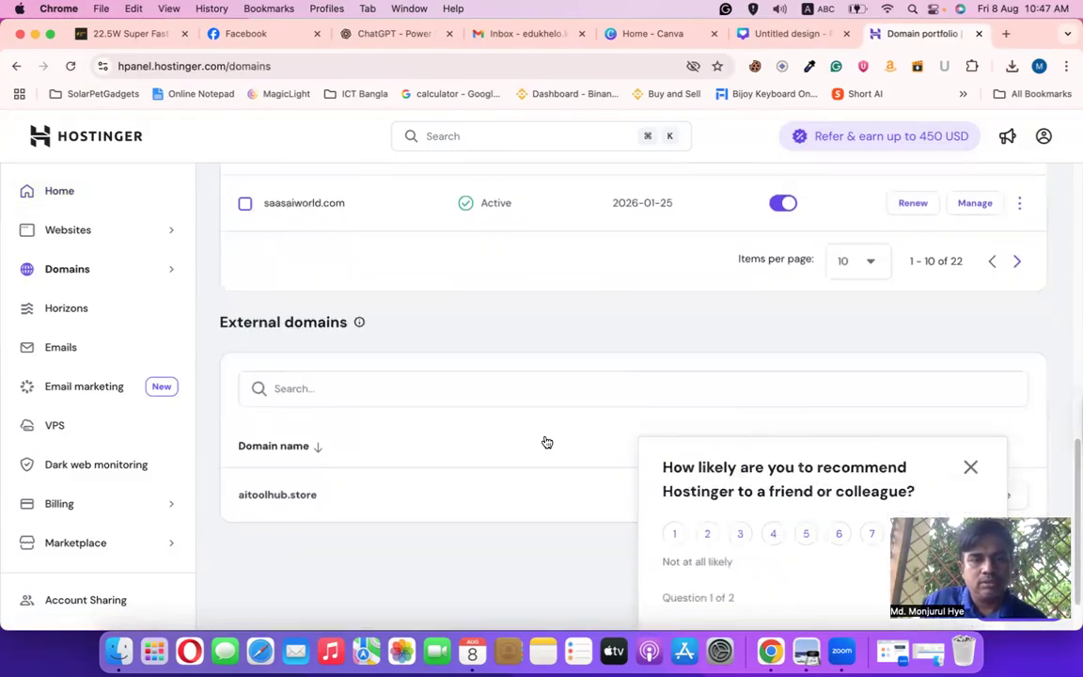
scroll(512, 426, up, 2)
click(865, 374)
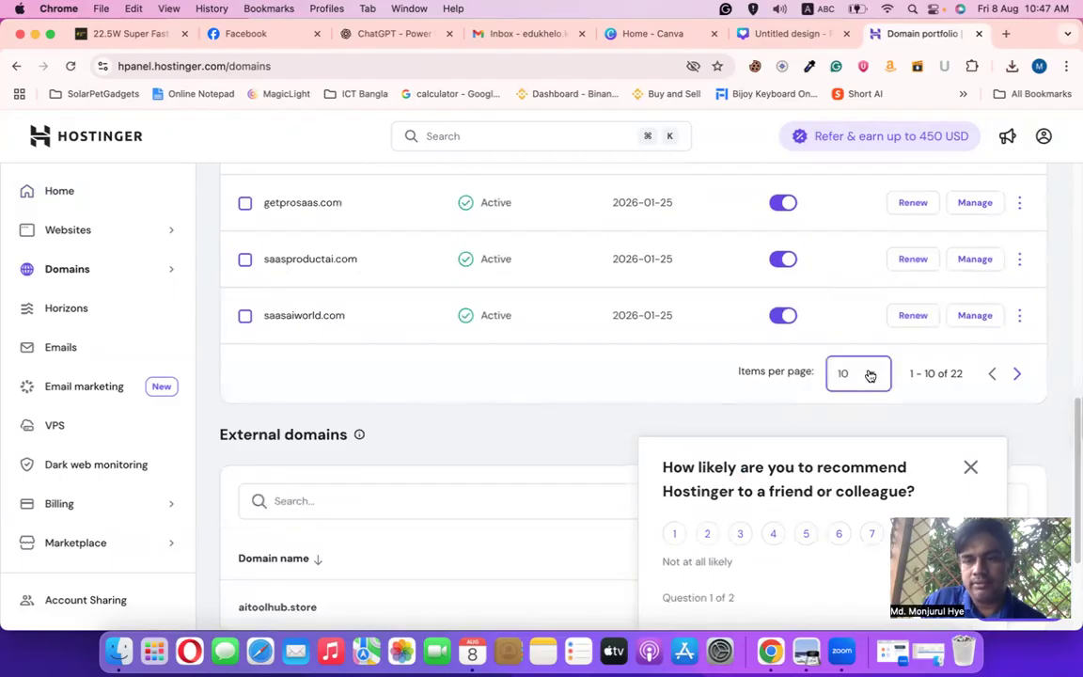
scroll(564, 393, down, 4)
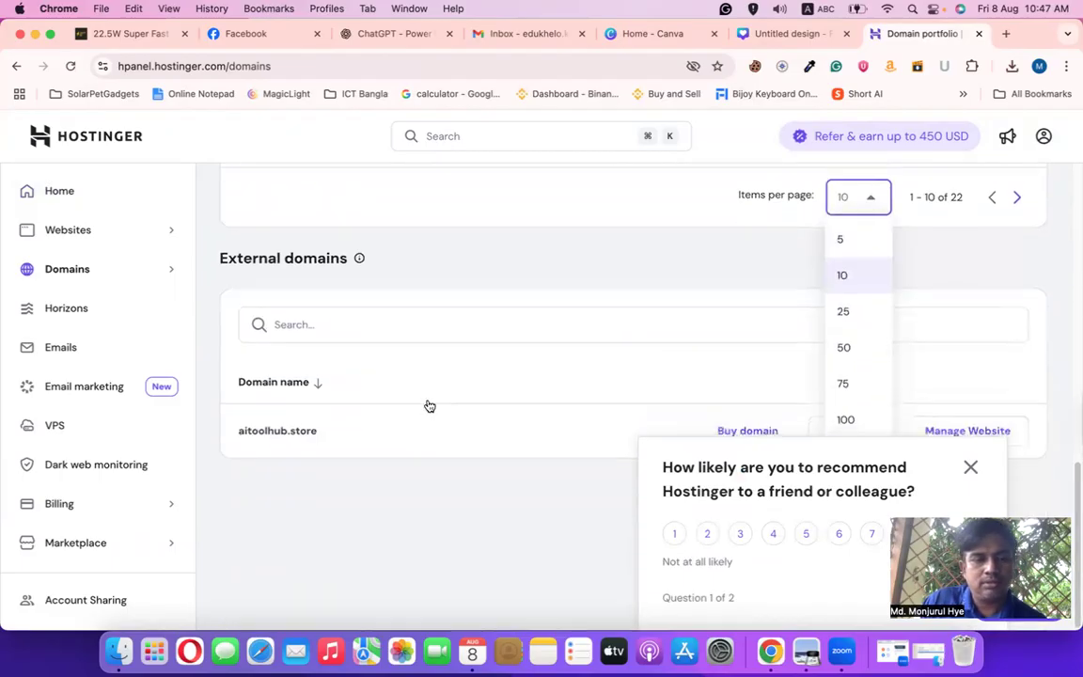
scroll(442, 400, up, 15)
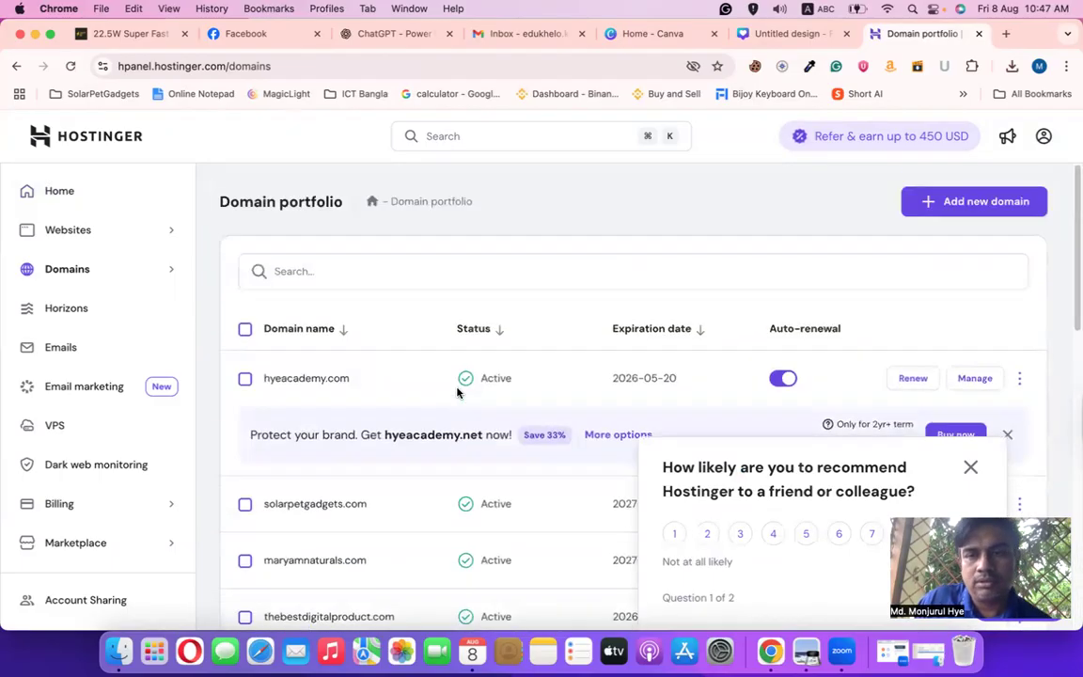
click(970, 467)
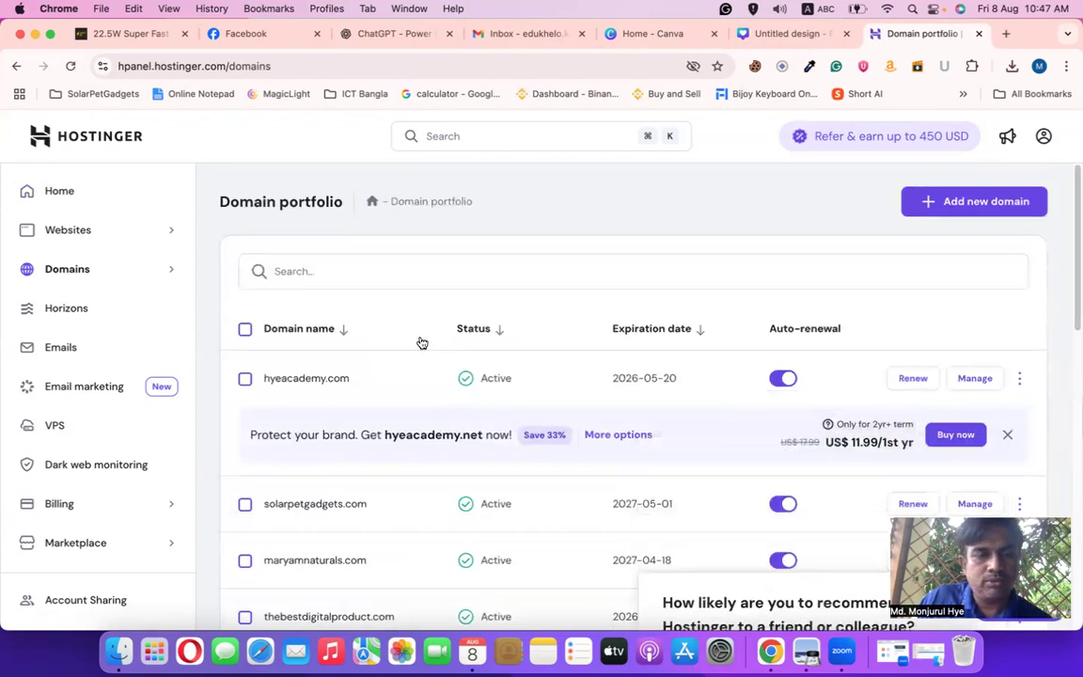
Open hyeacademy.com's Domain Overview, showing checklist 2/3 and dns-parking nameservers
scroll(423, 342, down, 1)
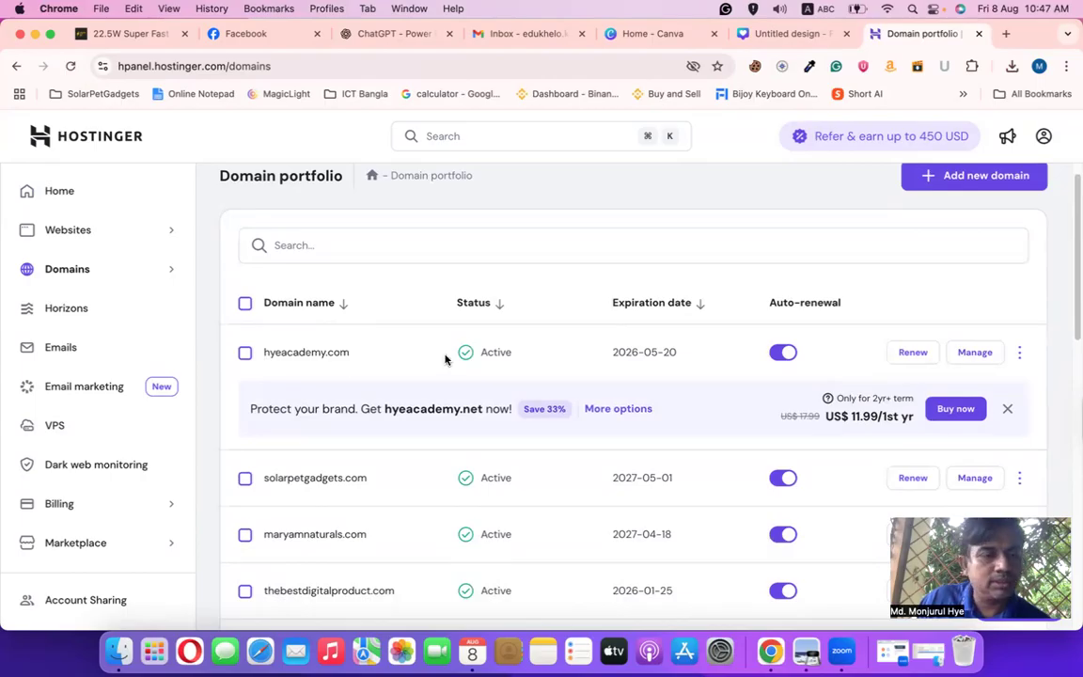
scroll(297, 377, up, 1)
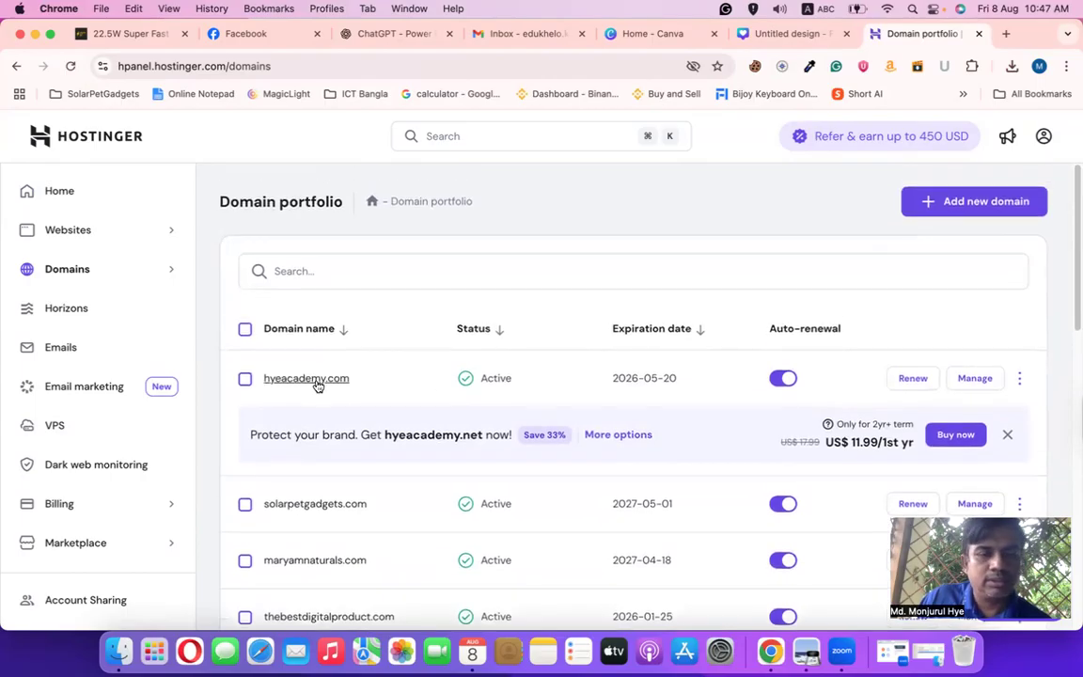
click(318, 380)
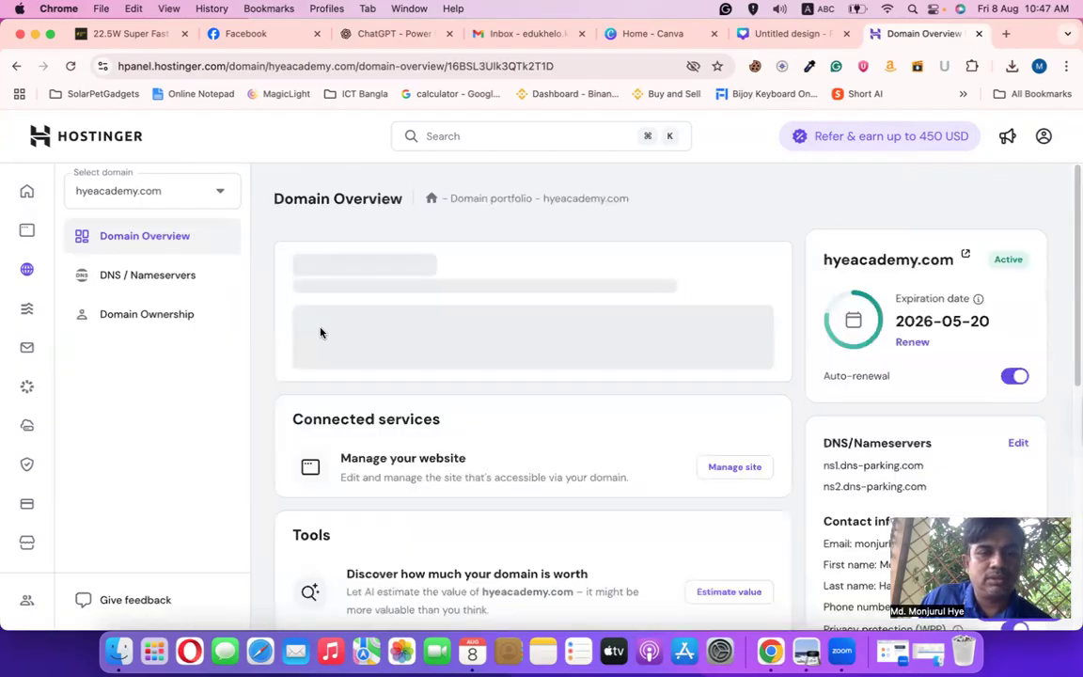
click(1006, 37)
text(hy)
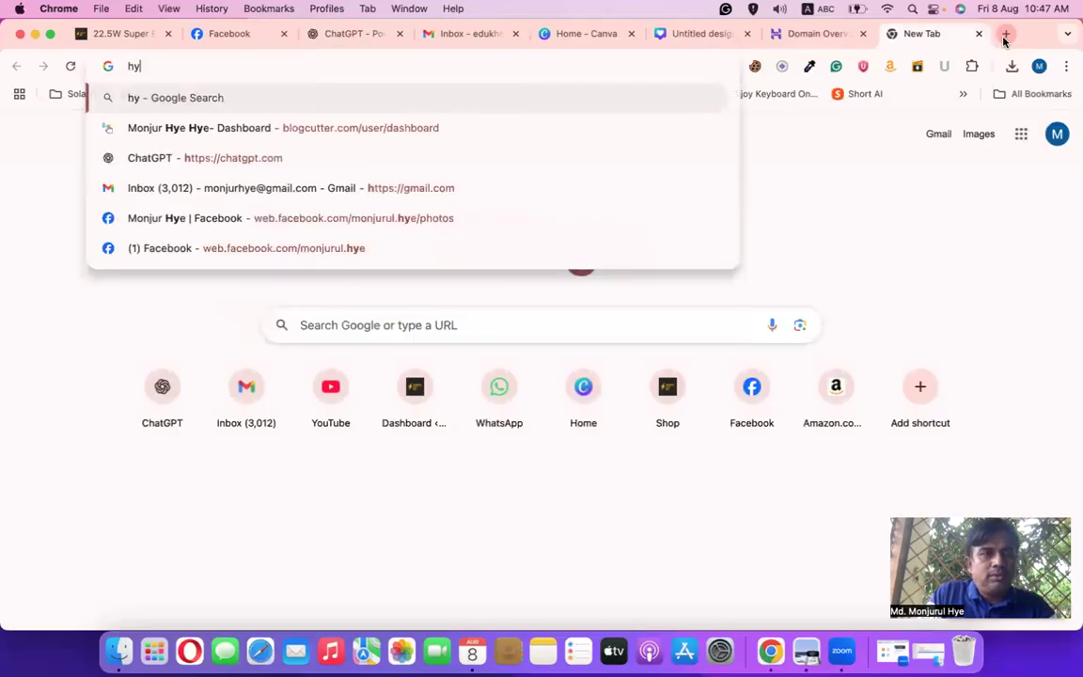
text(eacademy.com)
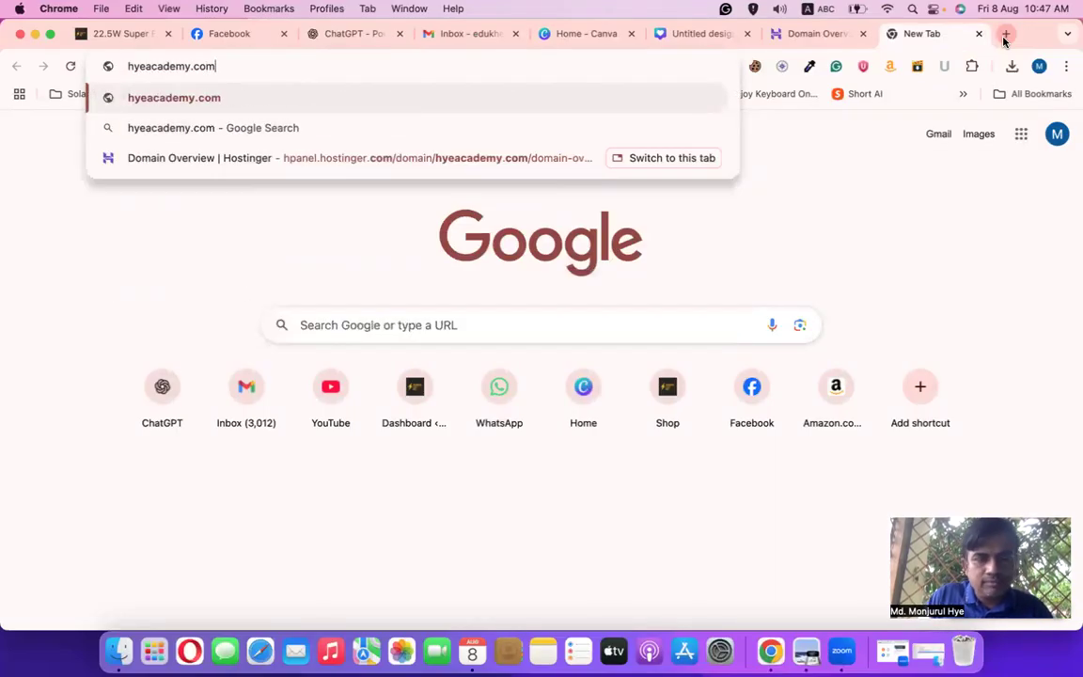
key(Return)
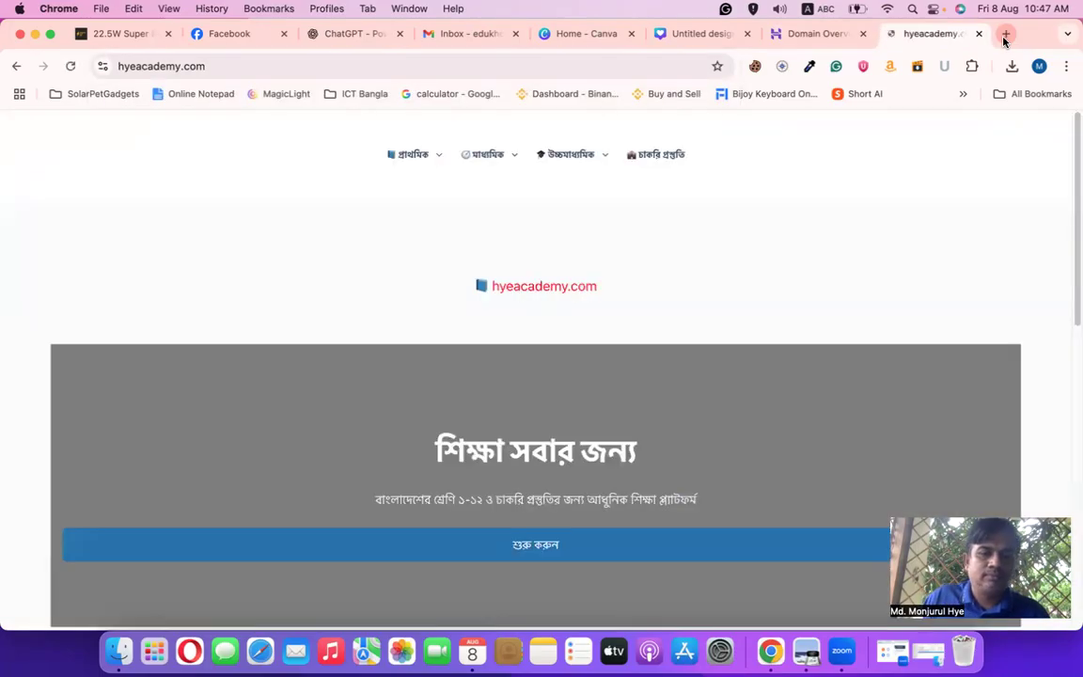
mouse_move(573, 153)
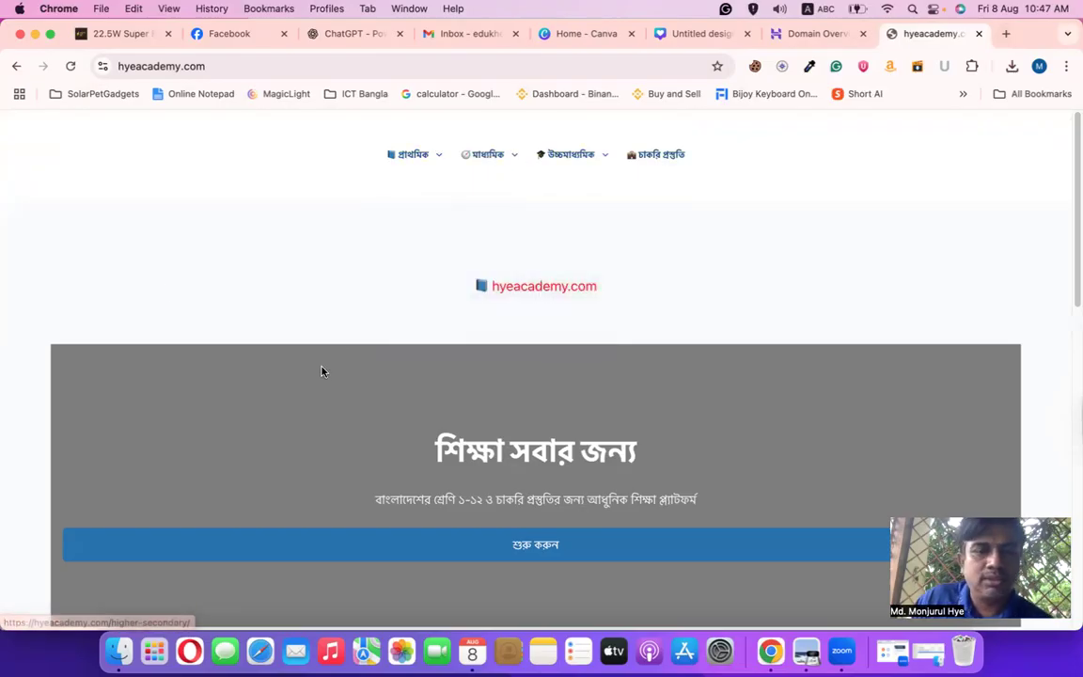
scroll(377, 346, down, 5)
scroll(355, 346, down, 10)
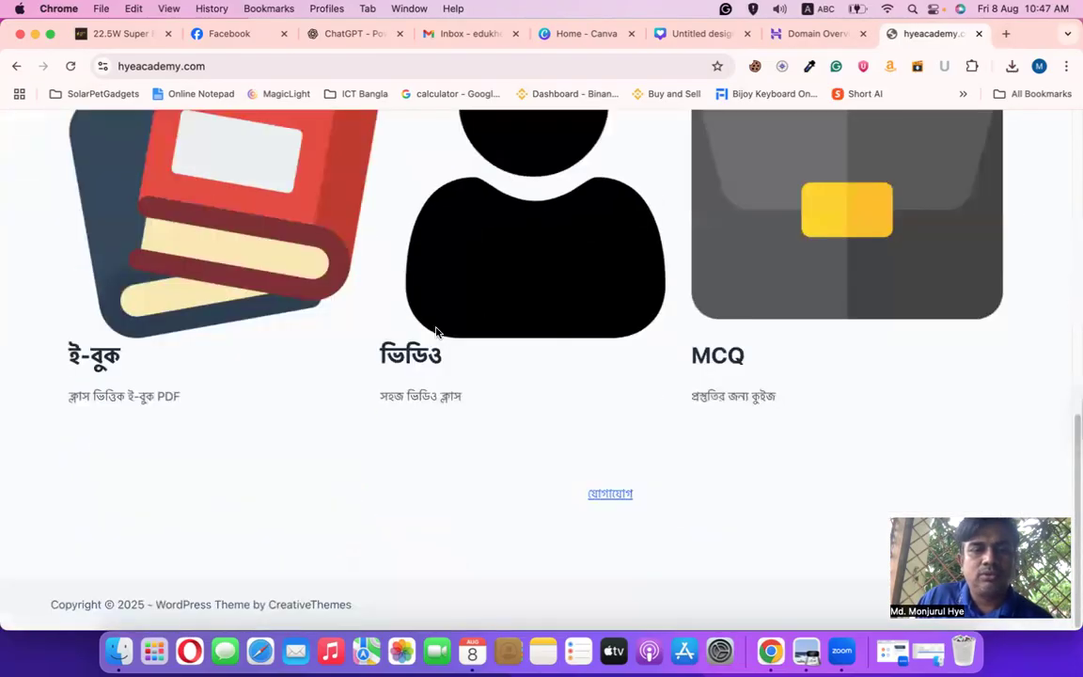
scroll(424, 339, up, 15)
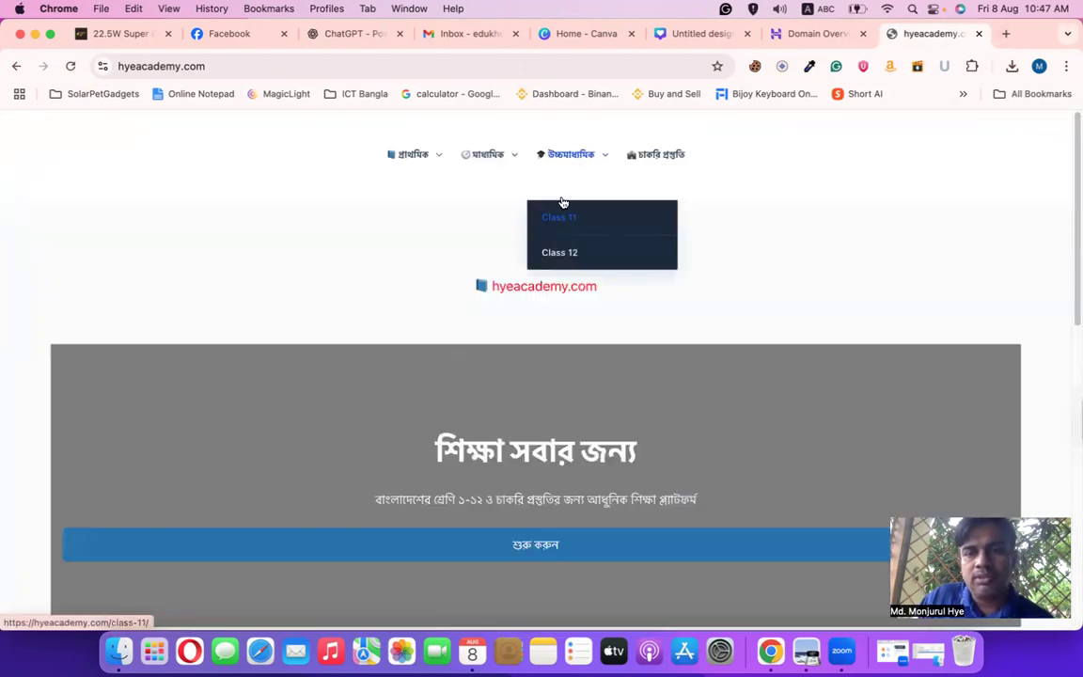
mouse_move(417, 166)
mouse_move(420, 222)
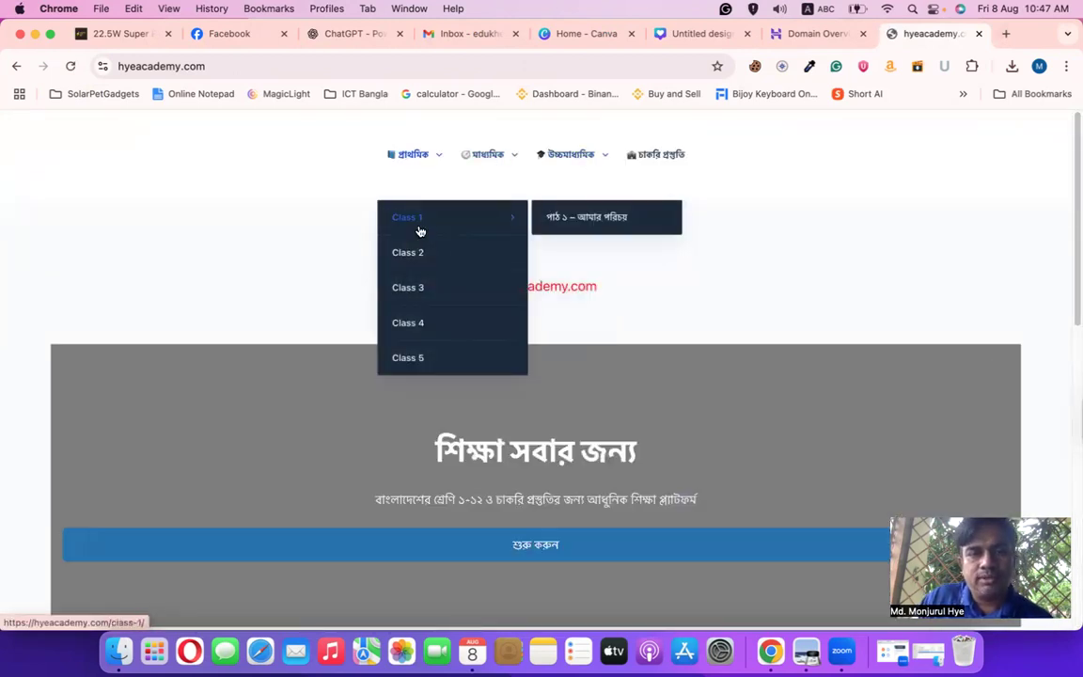
click(570, 220)
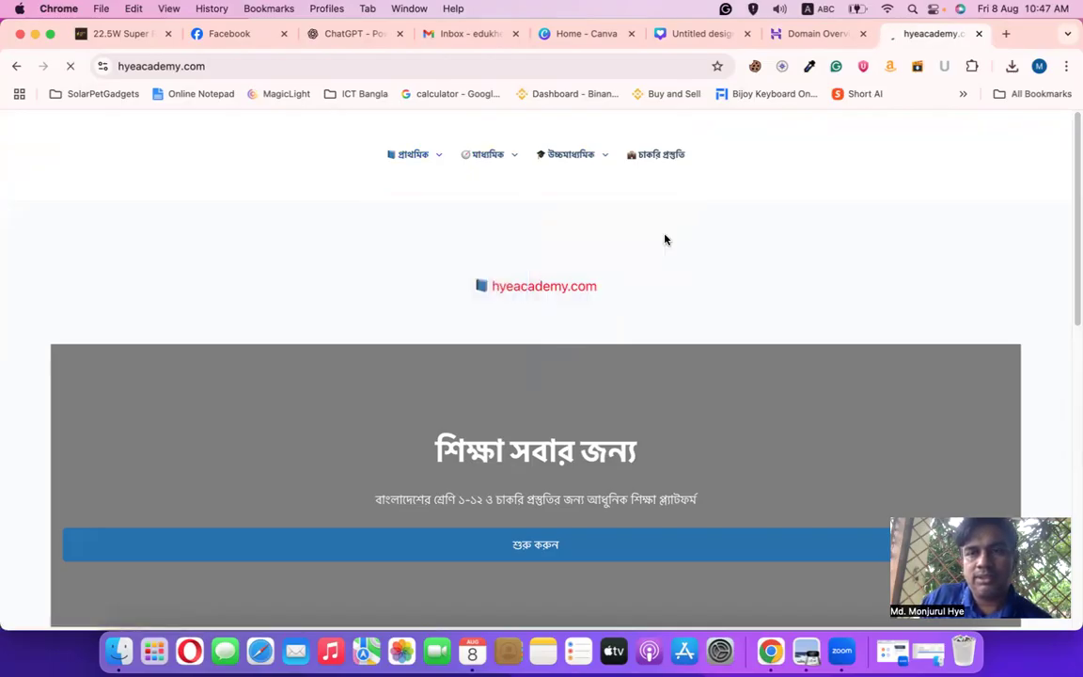
scroll(466, 418, down, 10)
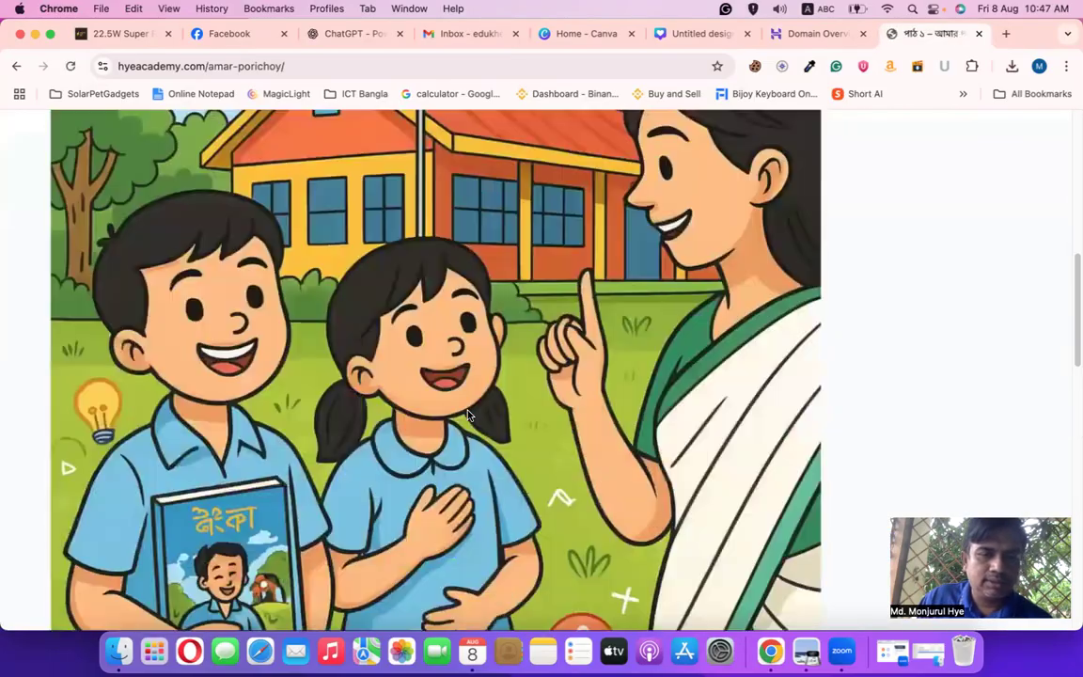
scroll(467, 409, down, 5)
scroll(461, 411, up, 5)
scroll(456, 412, down, 4)
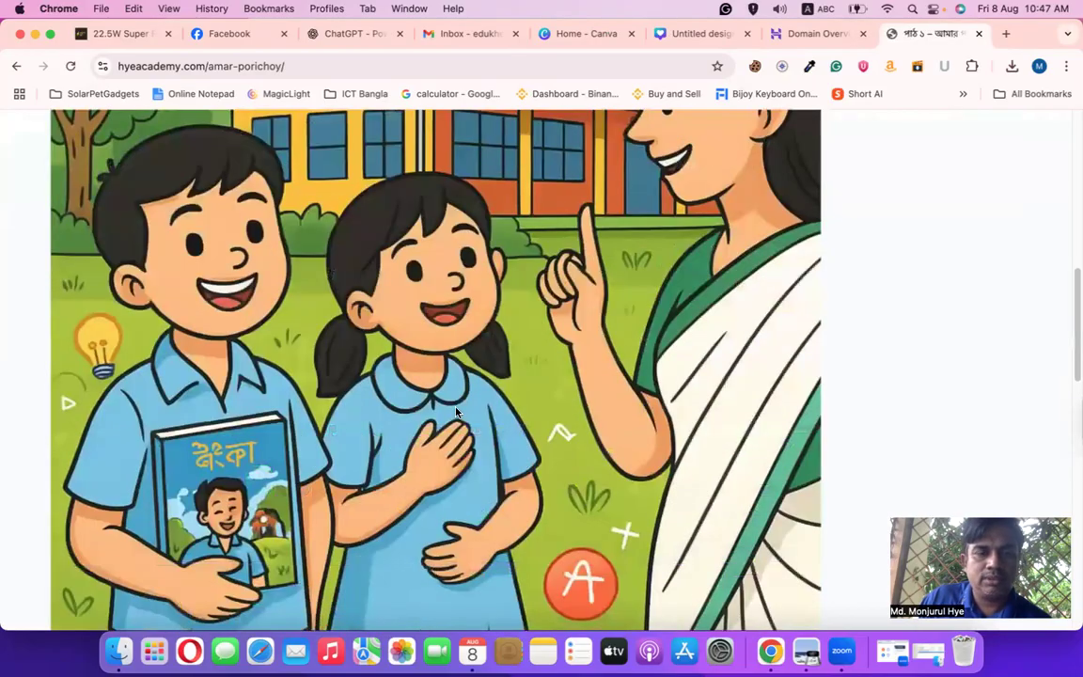
scroll(455, 411, down, 3)
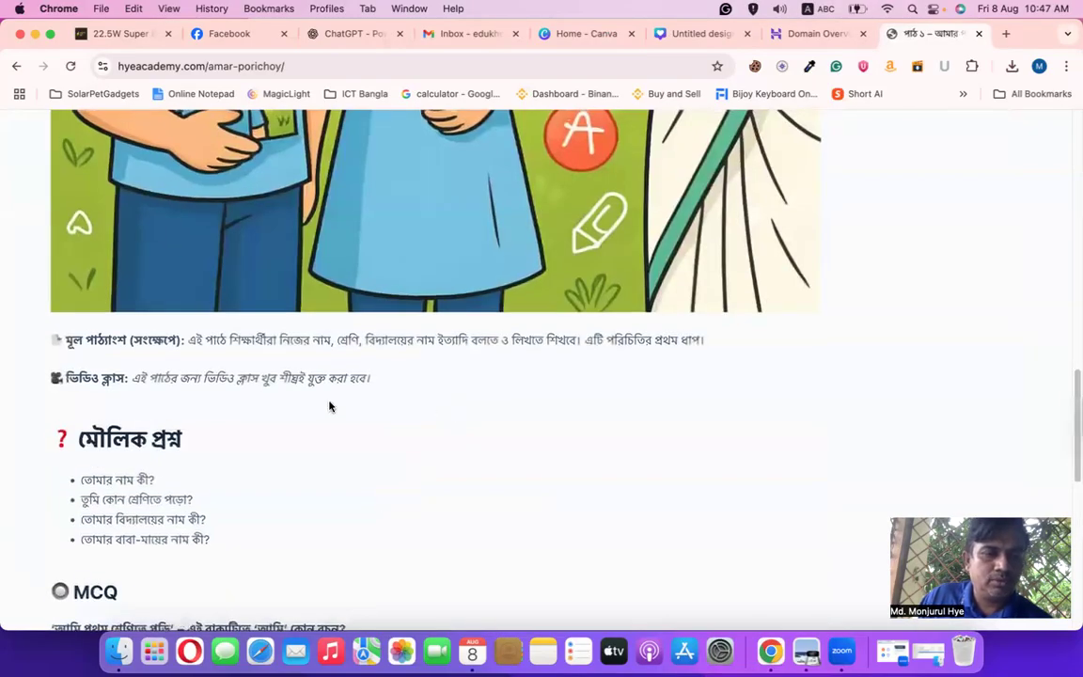
drag(188, 340, 589, 356)
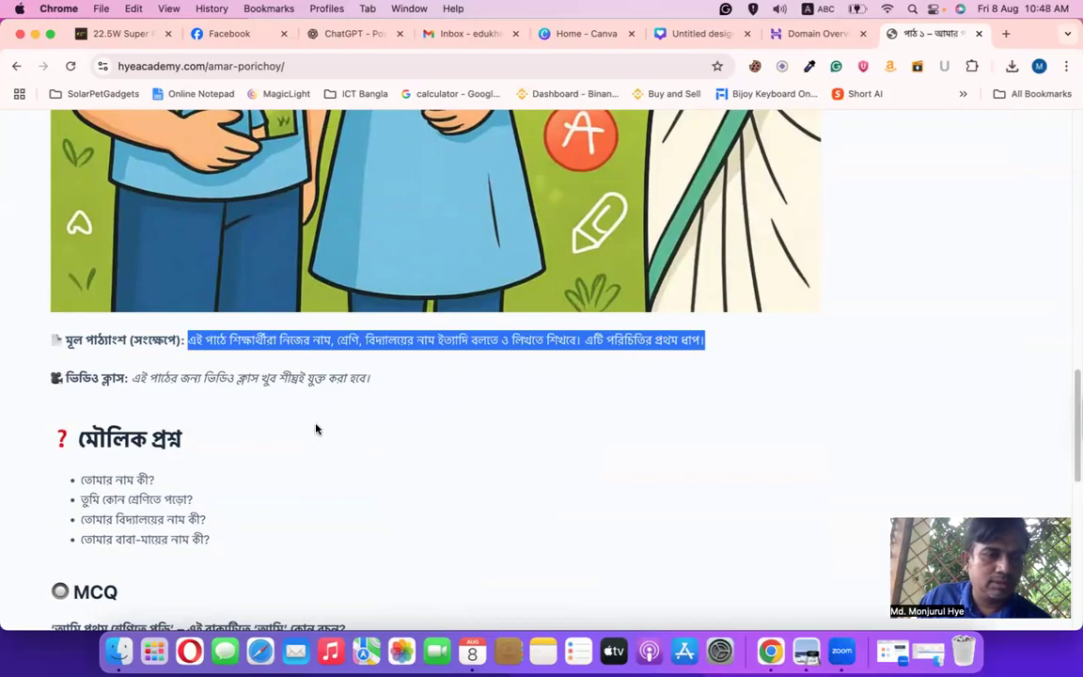
scroll(316, 430, down, 10)
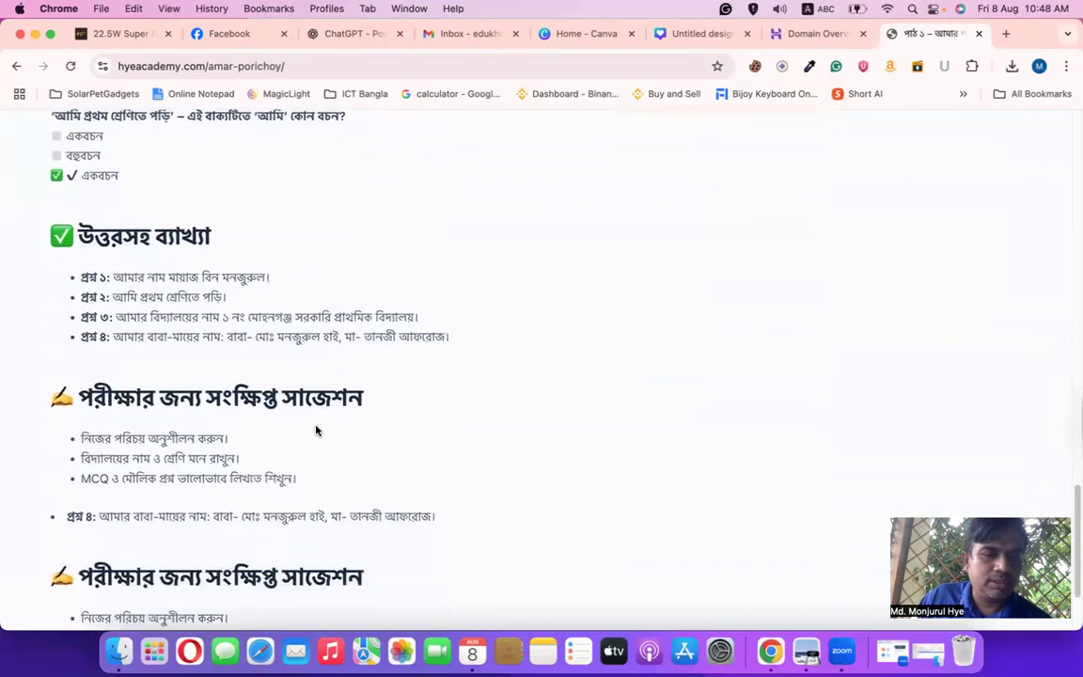
scroll(316, 430, down, 3)
drag(69, 305, 394, 467)
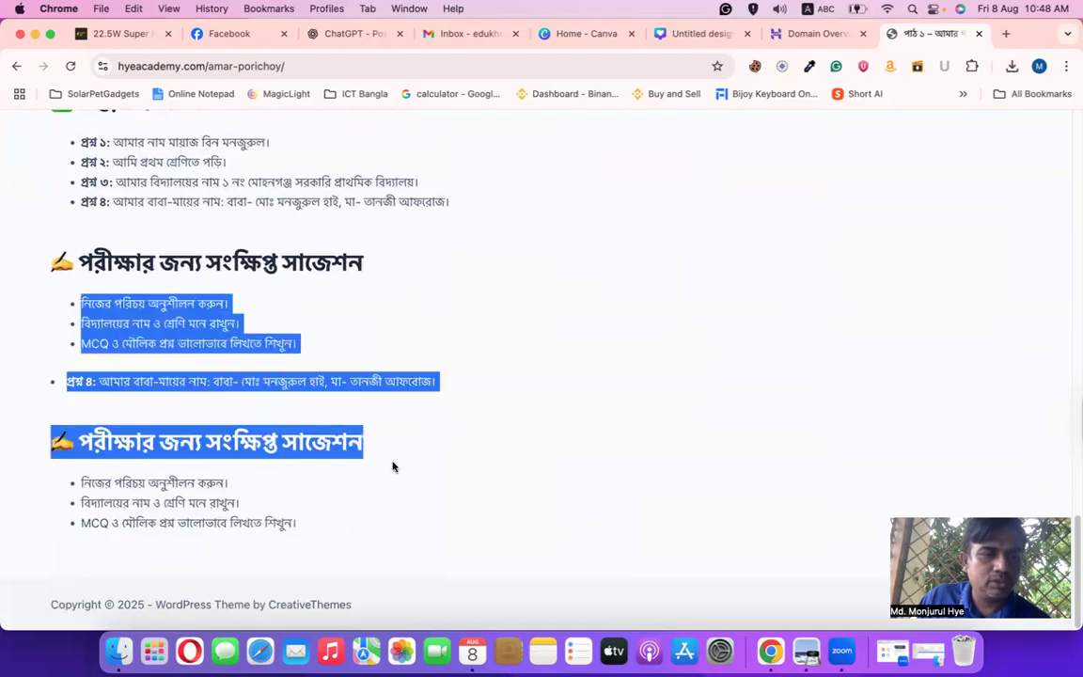
scroll(394, 461, up, 15)
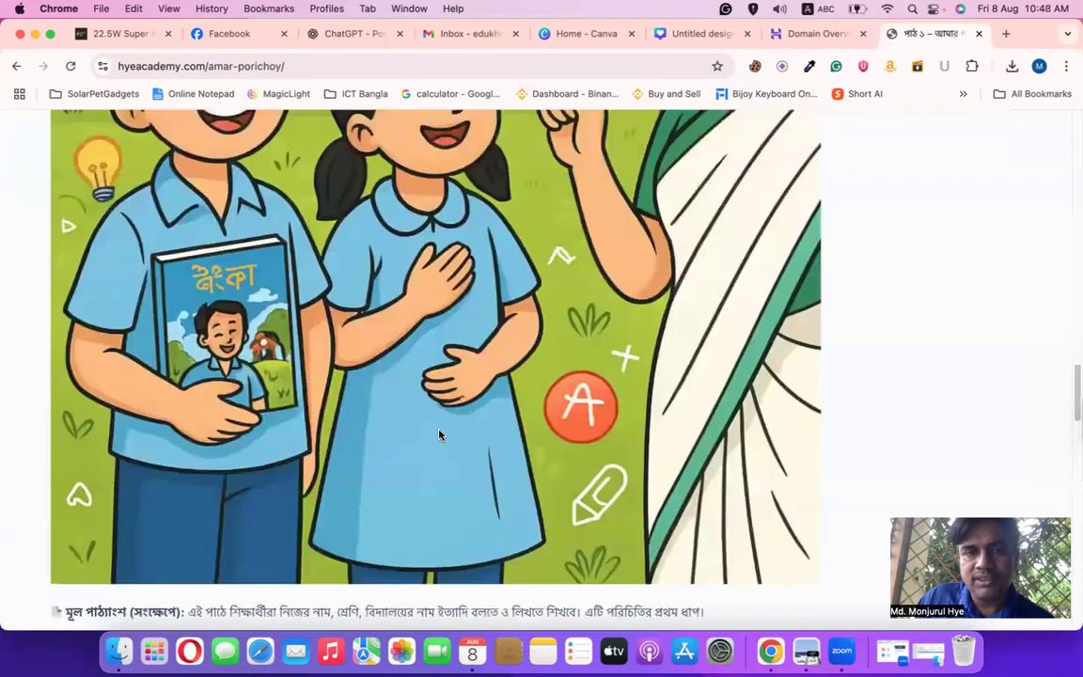
scroll(394, 386, up, 10)
click(16, 68)
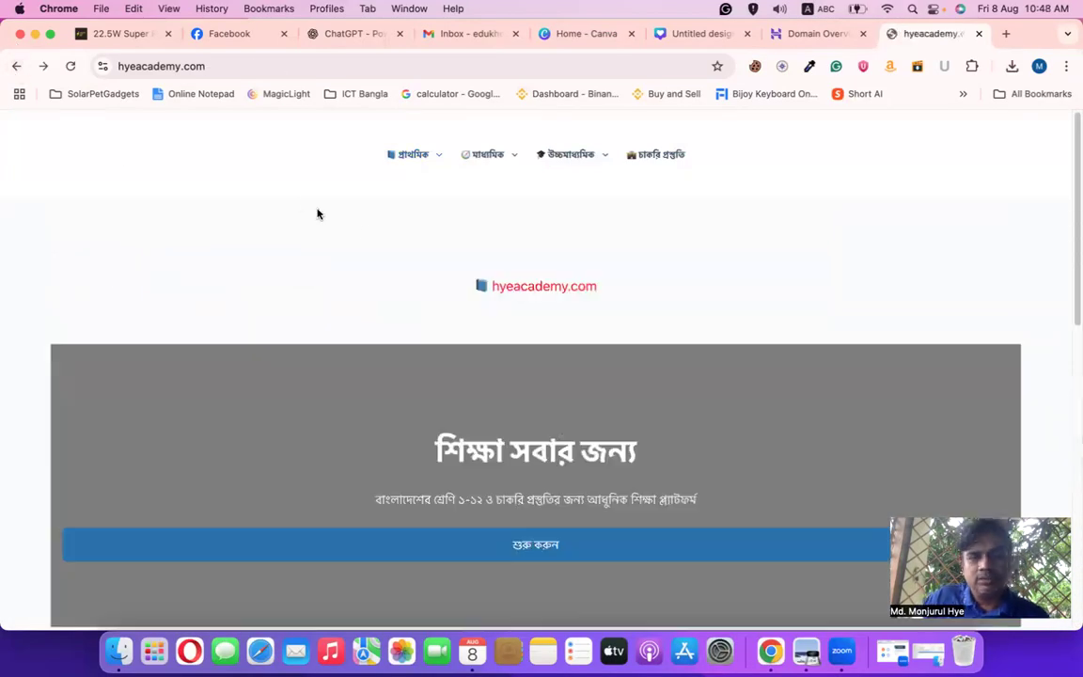
scroll(489, 283, down, 4)
scroll(583, 254, up, 4)
key(super+w)
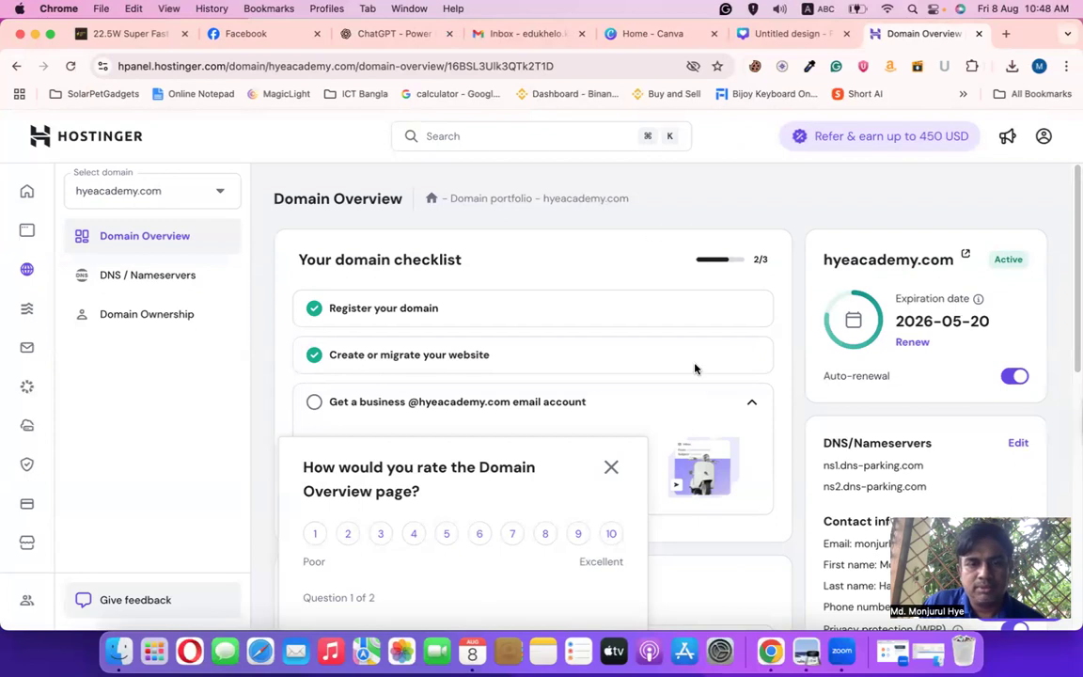
Close the page rating survey and return to the hPanel home dashboard
scroll(494, 339, down, 10)
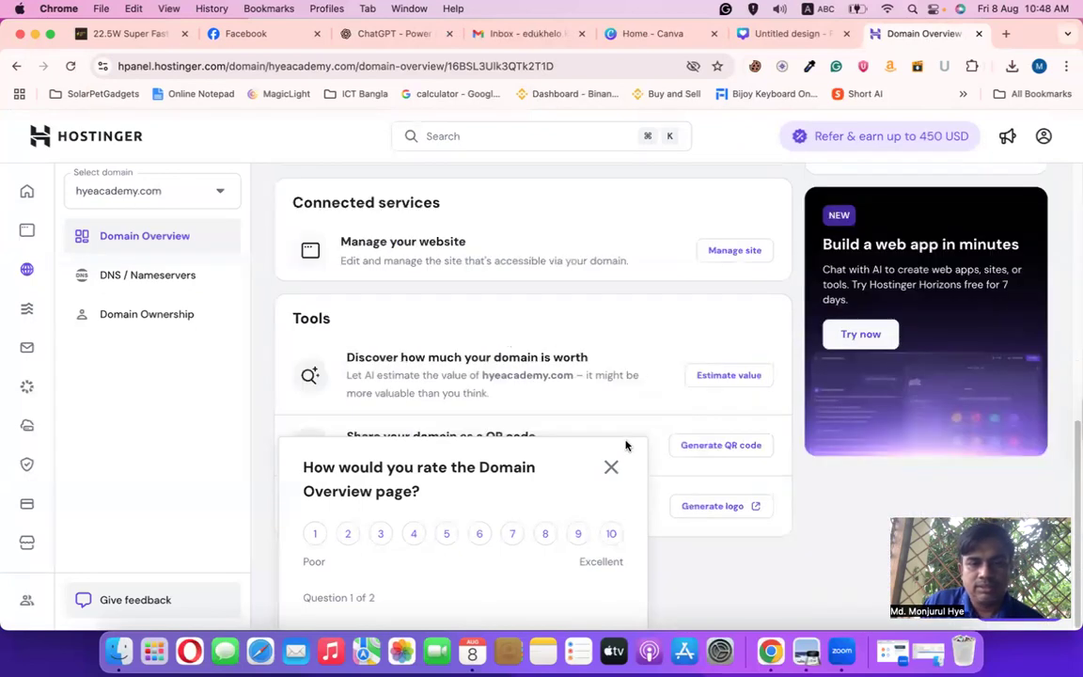
click(611, 468)
scroll(503, 353, up, 10)
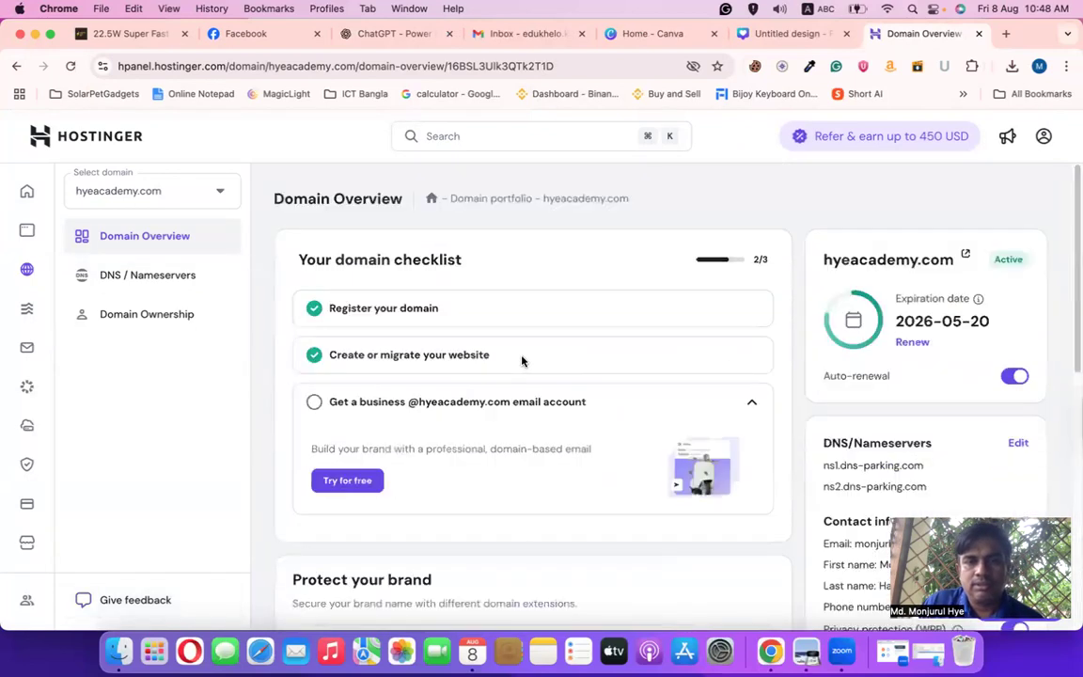
click(26, 191)
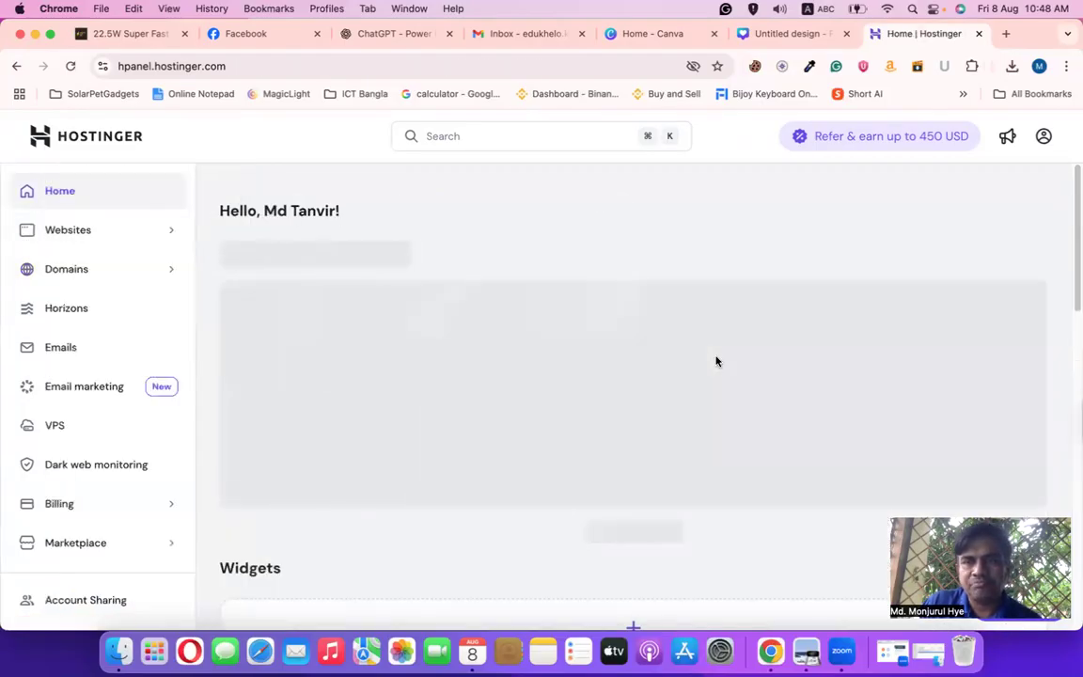
Highlight the saasaipro.com, sasstrend.com and bestsaaspro.com domains on the dashboard
scroll(609, 437, down, 5)
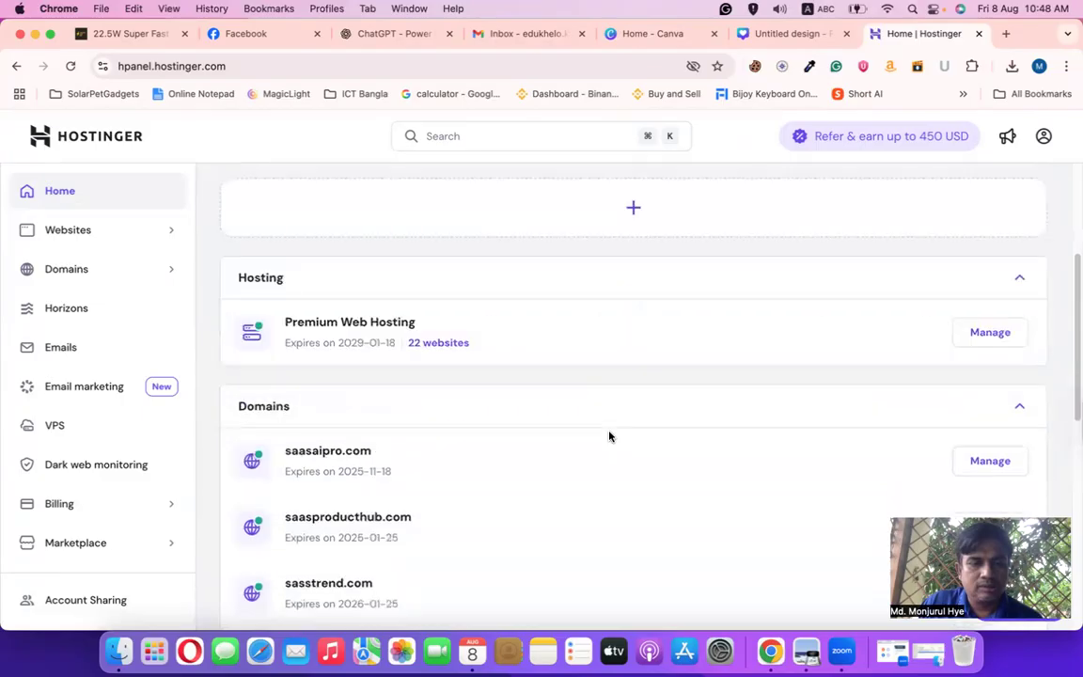
scroll(610, 438, down, 2)
drag(284, 324, 479, 339)
scroll(649, 442, down, 3)
drag(419, 250, 289, 246)
drag(391, 311, 285, 313)
drag(422, 381, 267, 379)
scroll(564, 427, up, 10)
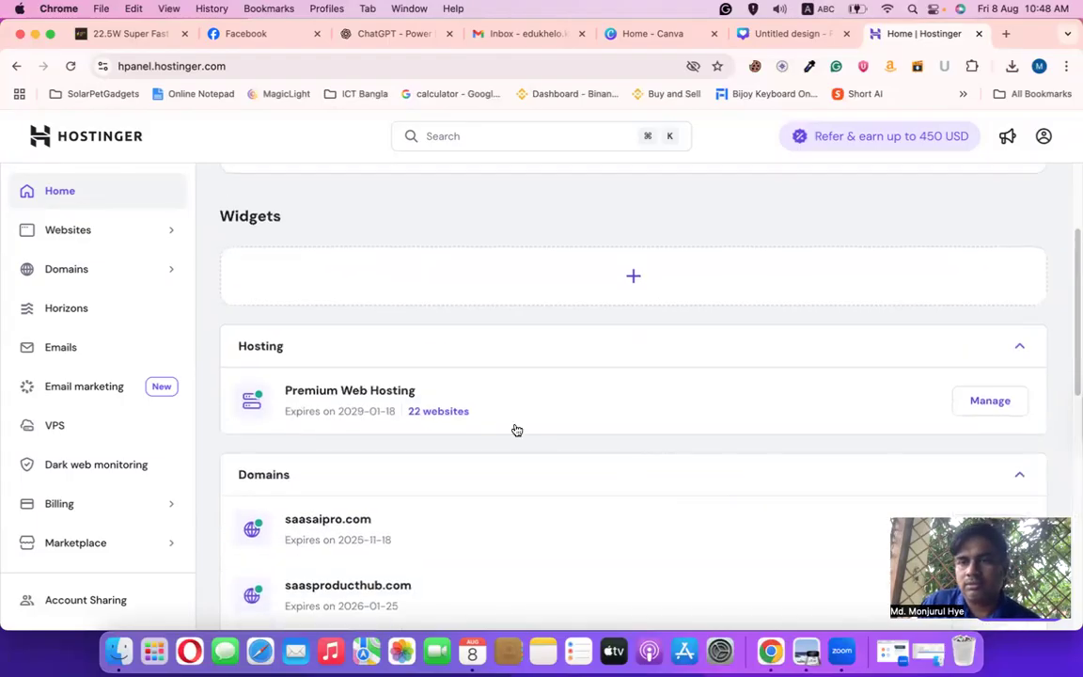
scroll(593, 454, down, 2)
scroll(594, 454, up, 2)
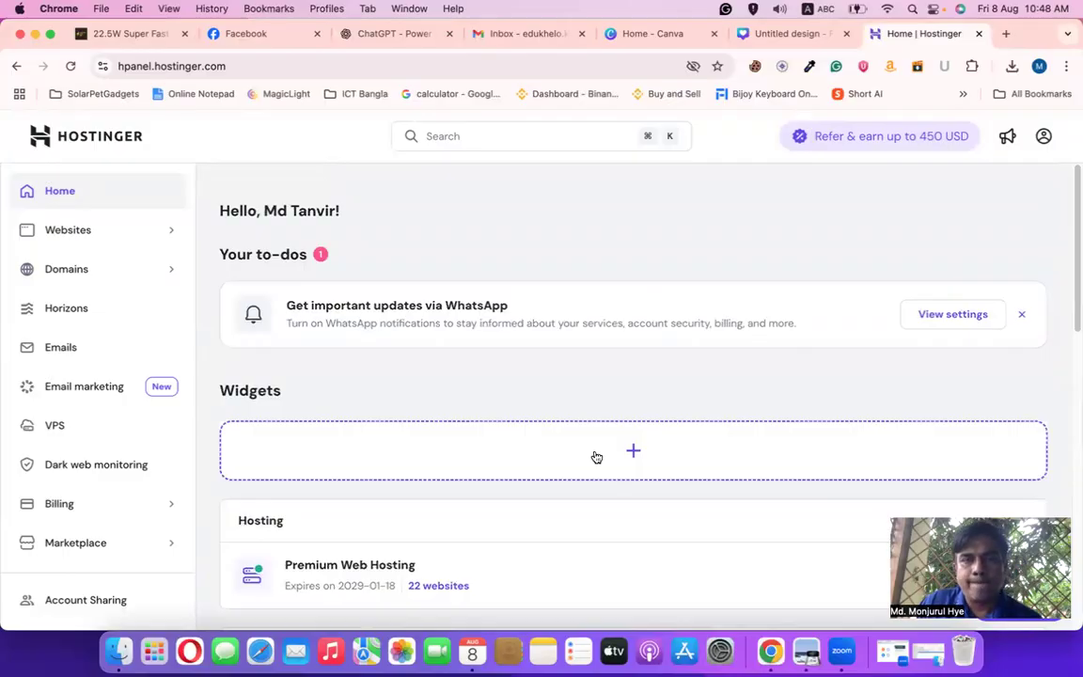
scroll(594, 456, down, 10)
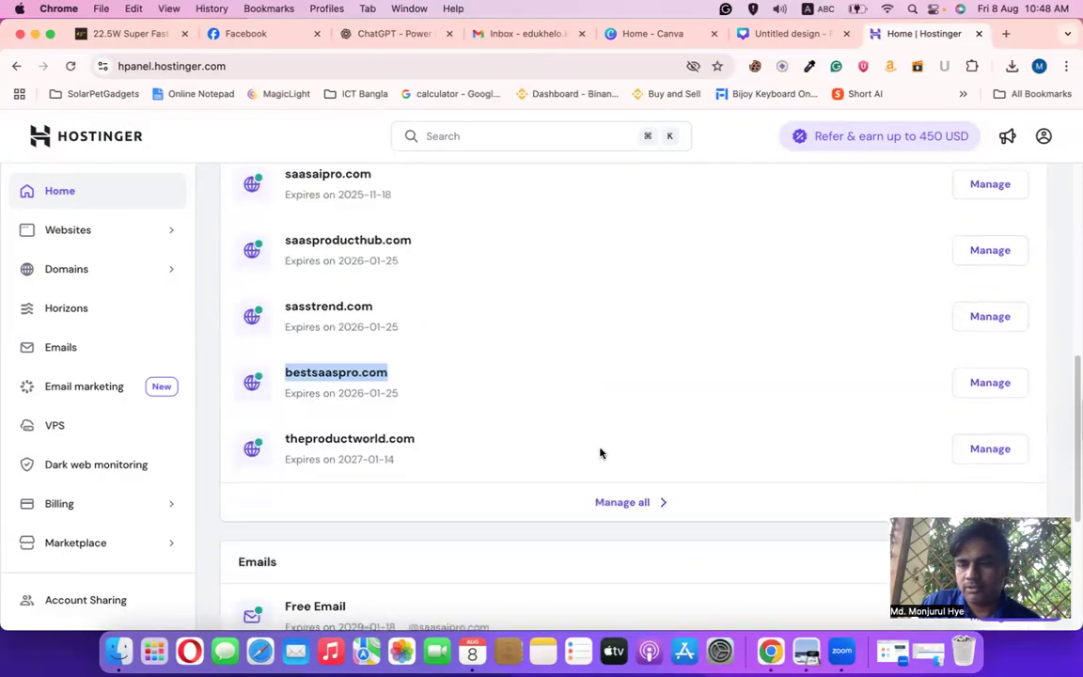
scroll(604, 456, up, 5)
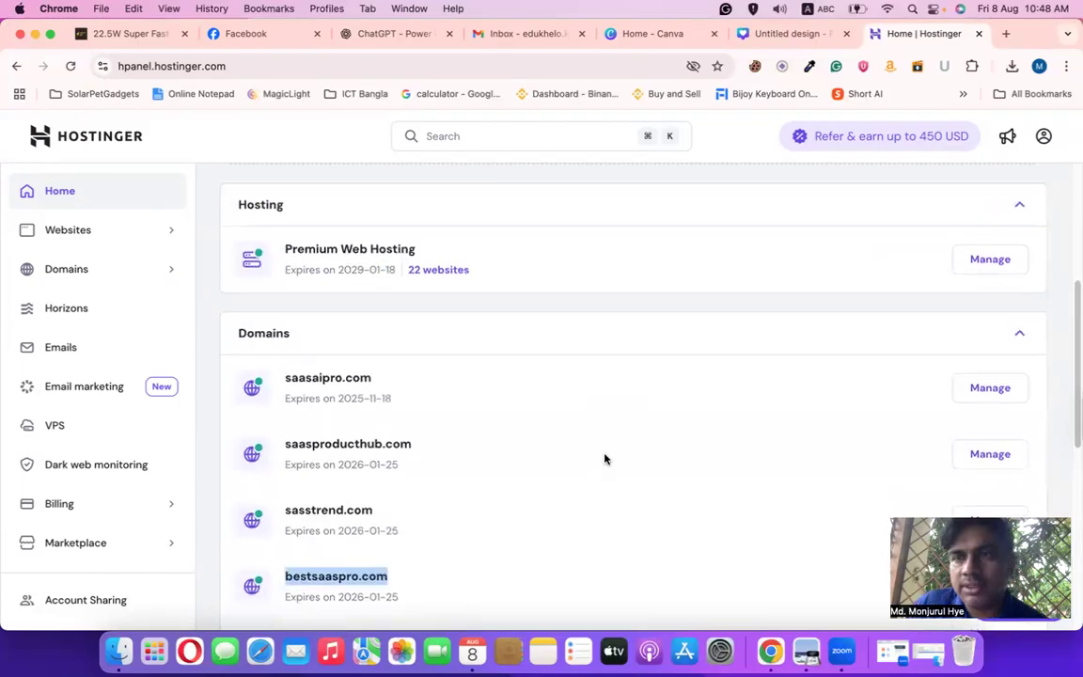
scroll(603, 442, up, 3)
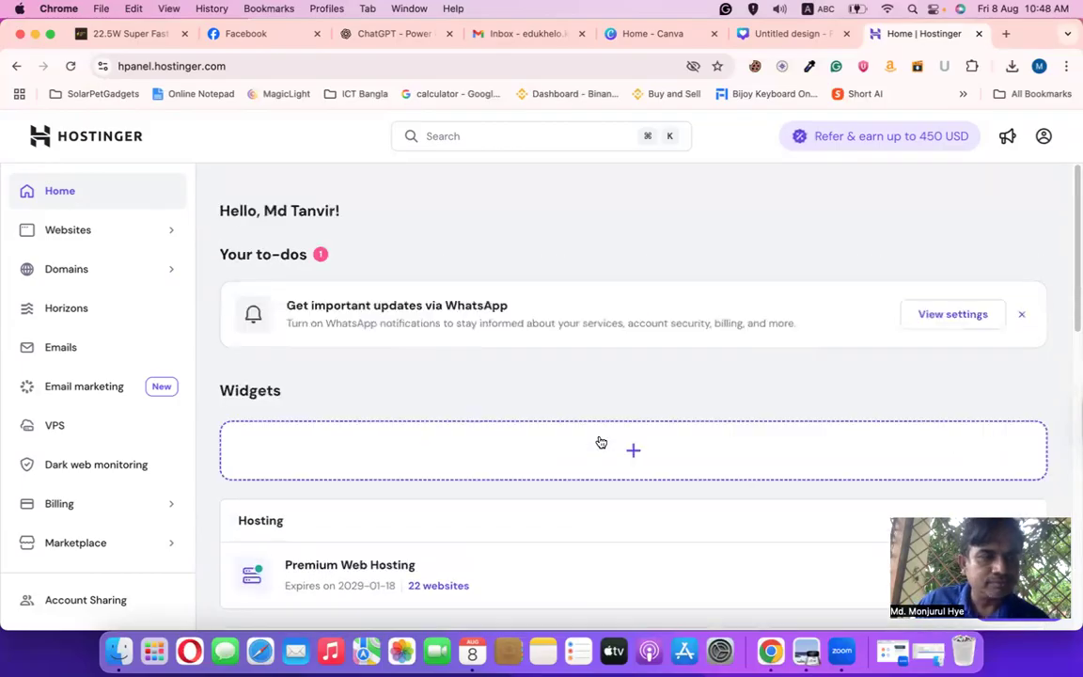
Open the Domain portfolio search, then switch to the Edukhelo Facebook page tab
click(136, 277)
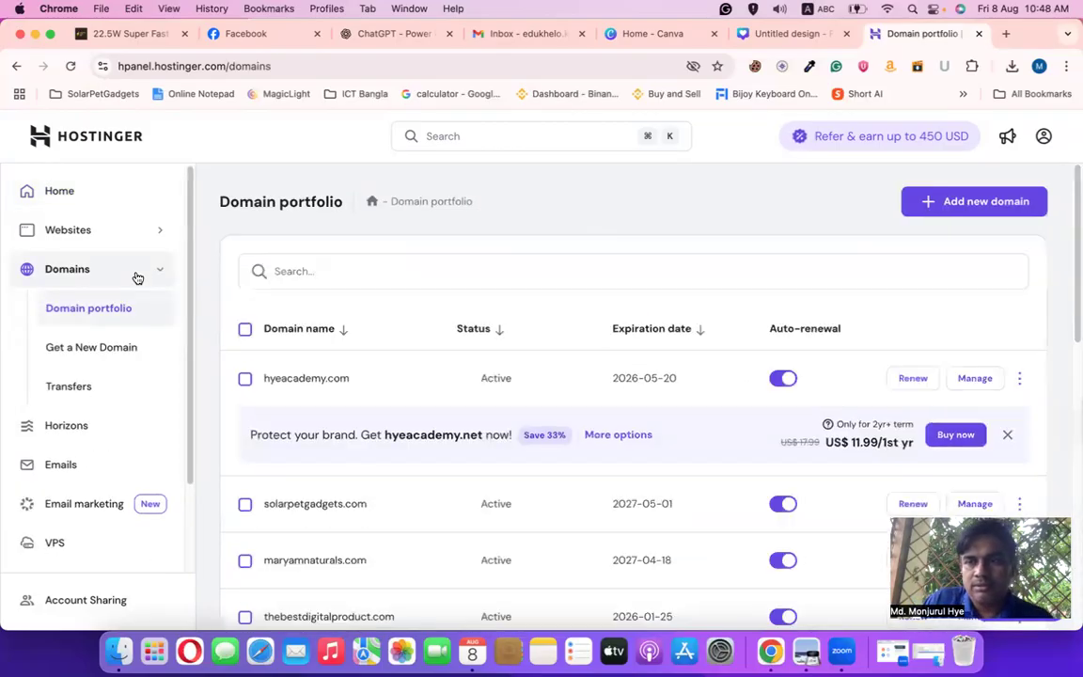
click(397, 271)
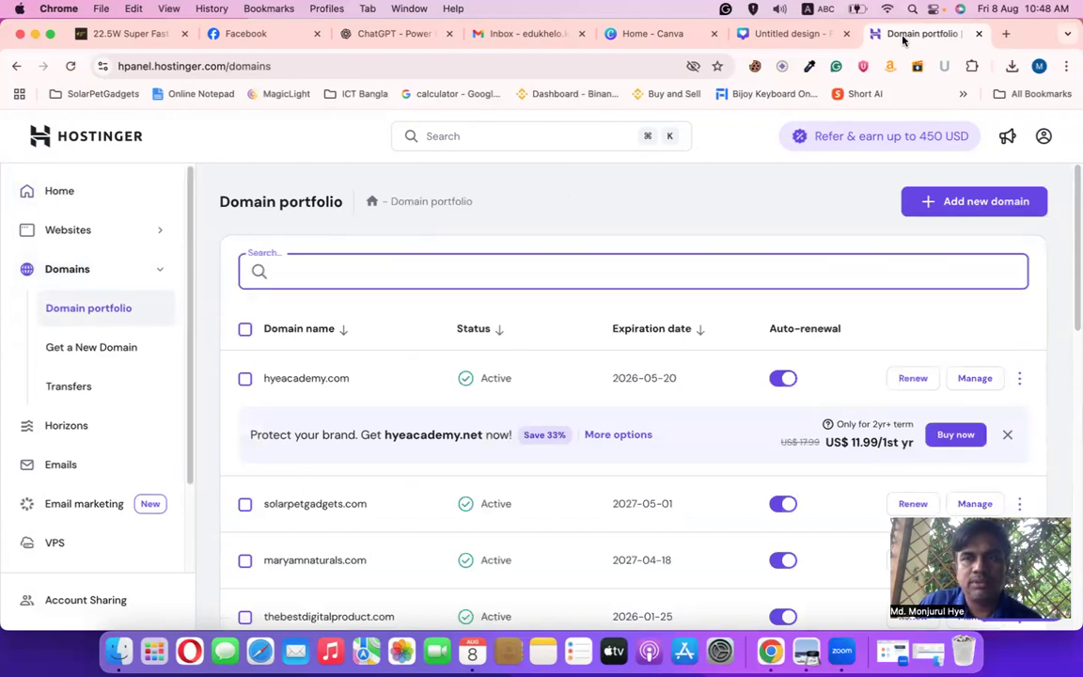
click(120, 34)
click(263, 35)
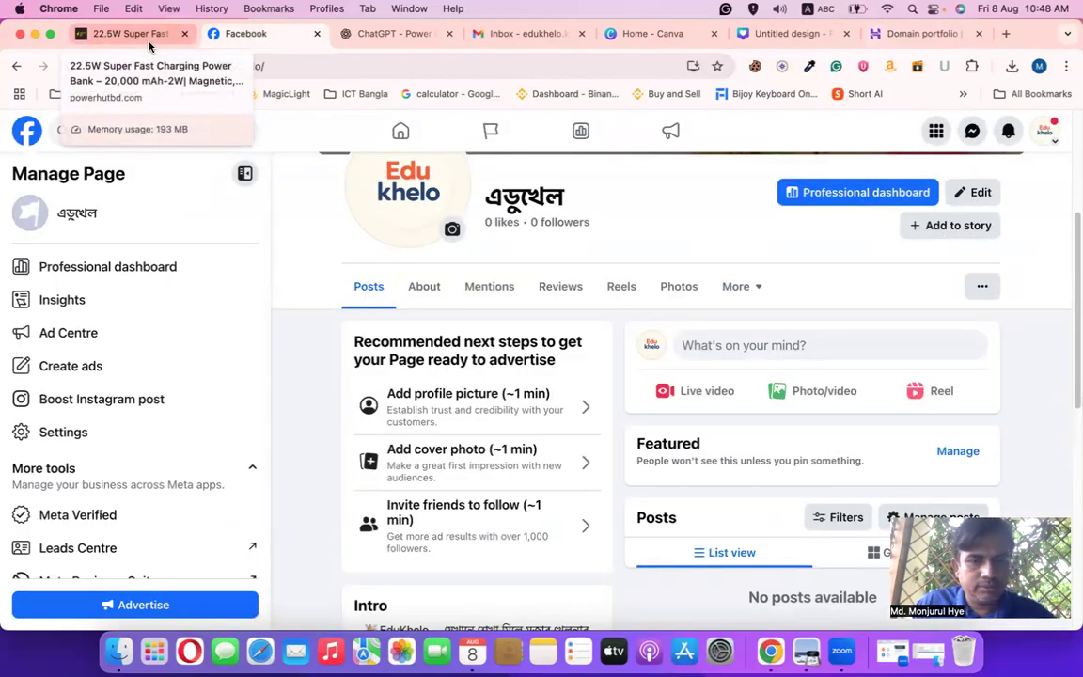
Try the Intro's EduKhelo.com link, which fails with 'site can't be reached', and close it
scroll(470, 423, down, 10)
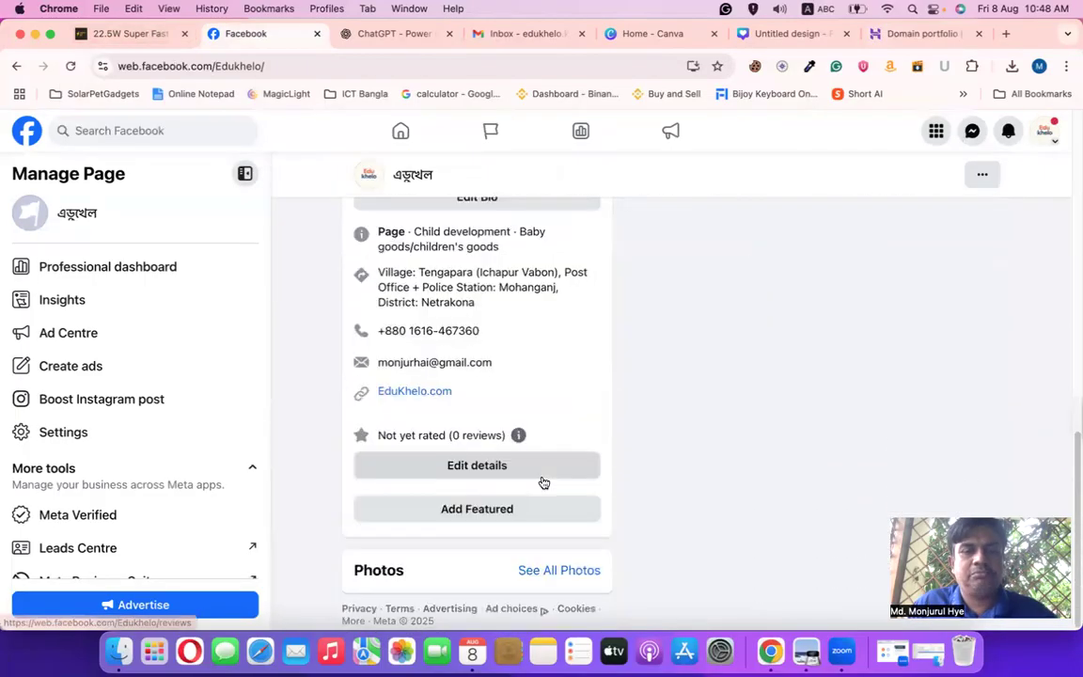
click(414, 393)
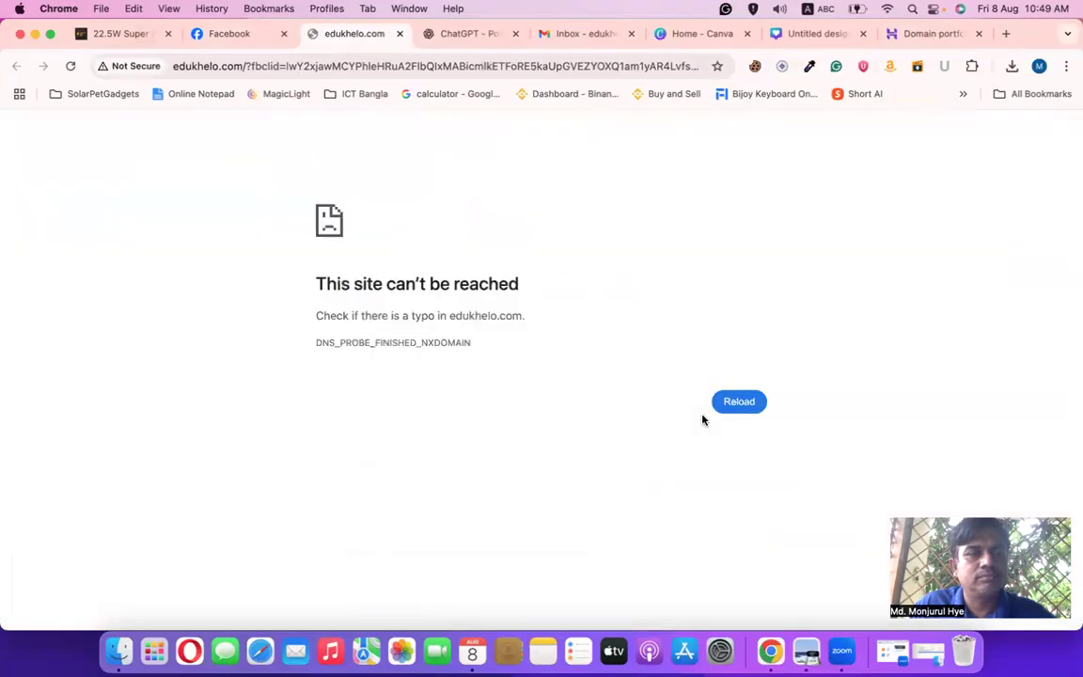
click(398, 34)
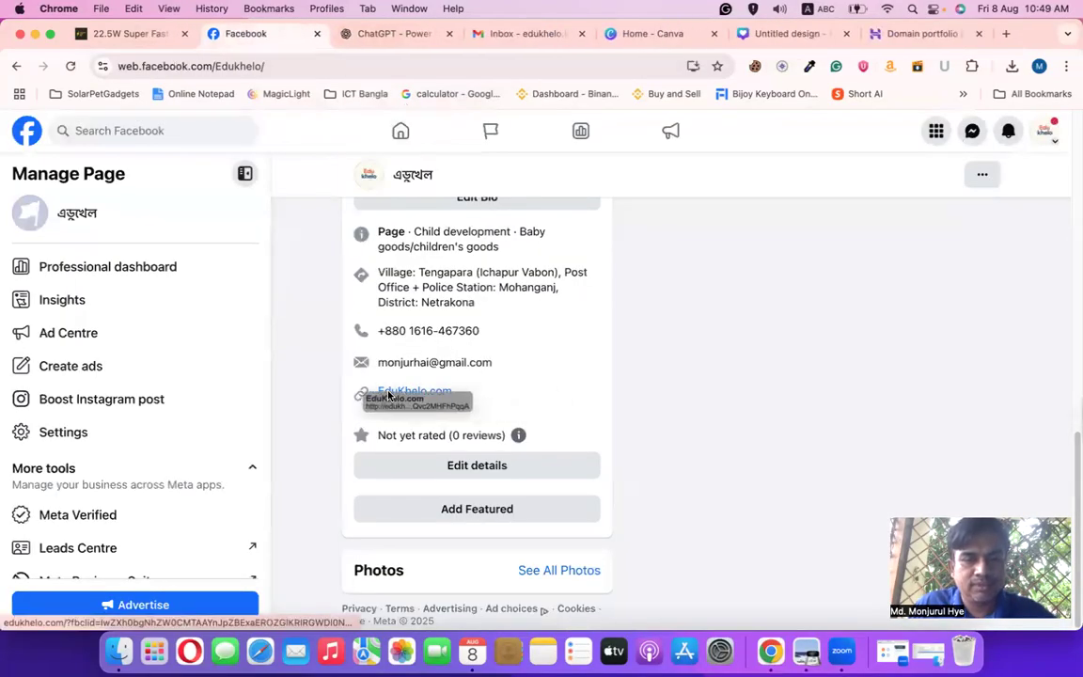
Copy the EduKhelo.com link from the Intro and return to the Hostinger Domain portfolio tab
drag(370, 393, 453, 392)
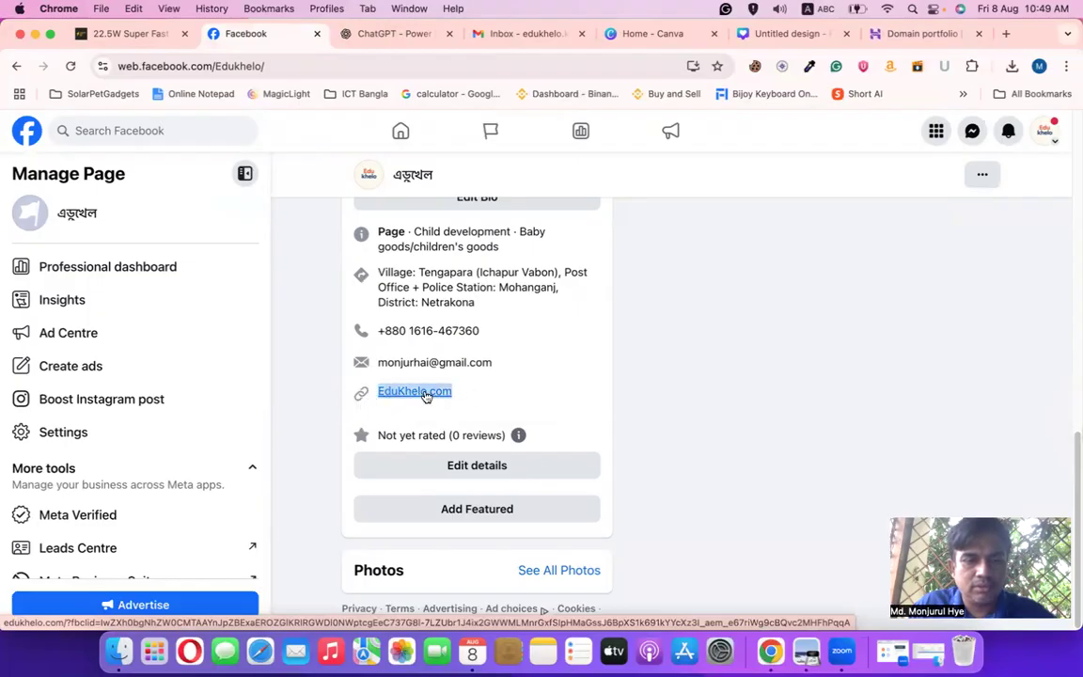
right_click(428, 393)
click(449, 457)
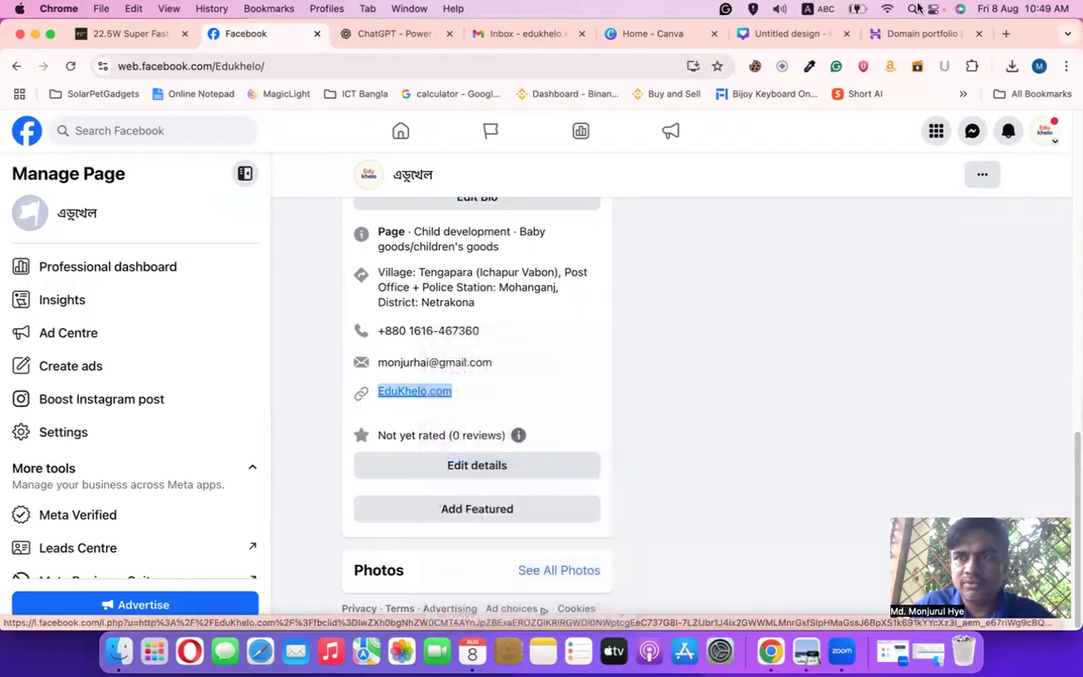
click(917, 34)
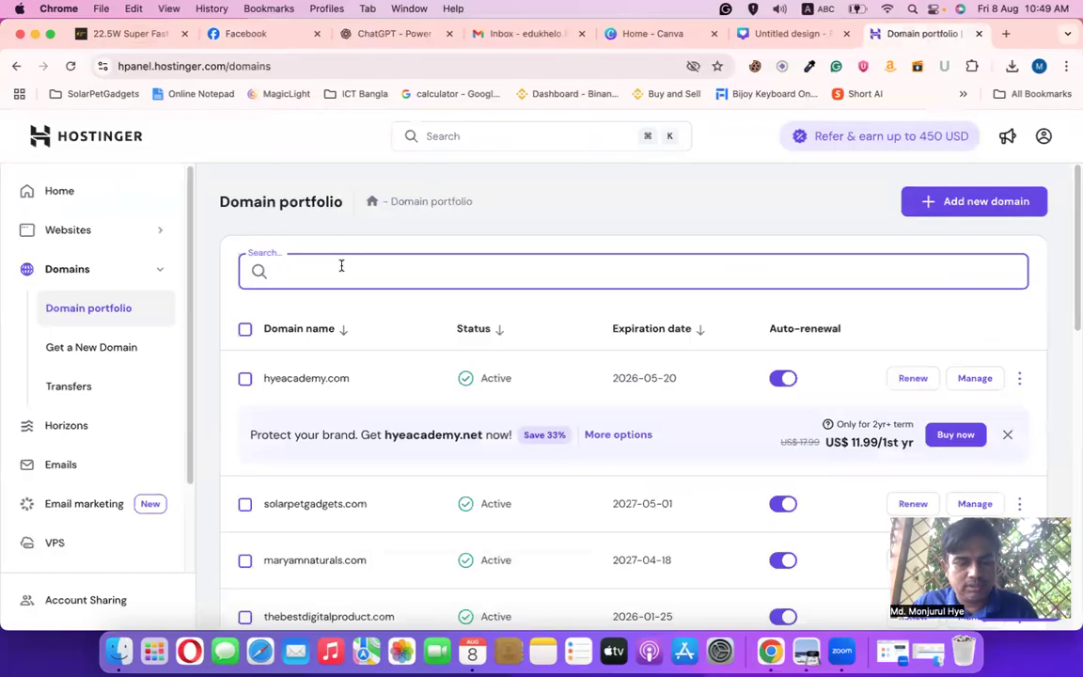
Check EduKhelo.com availability in Hostinger's new domain checker
key(super+v)
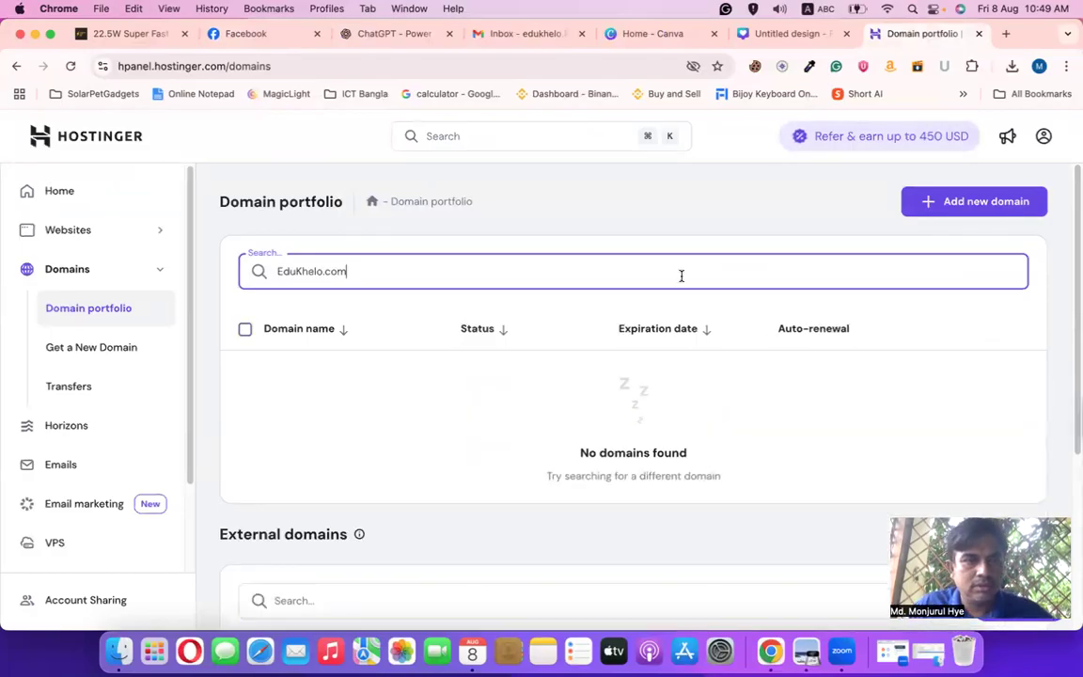
click(98, 349)
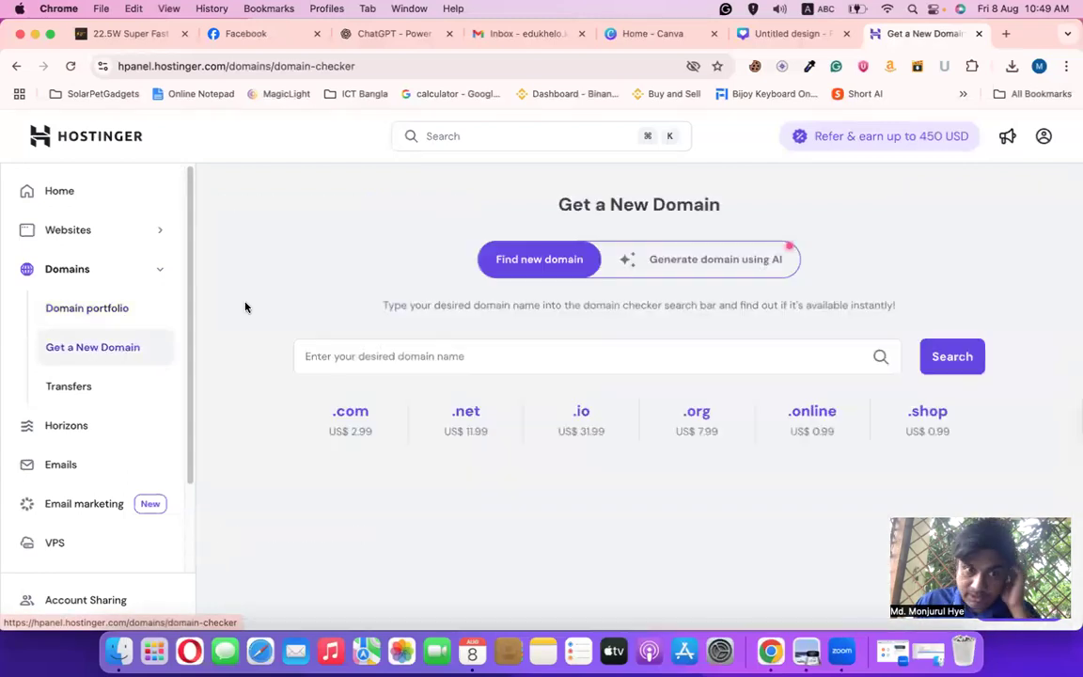
click(335, 357)
key(super+v)
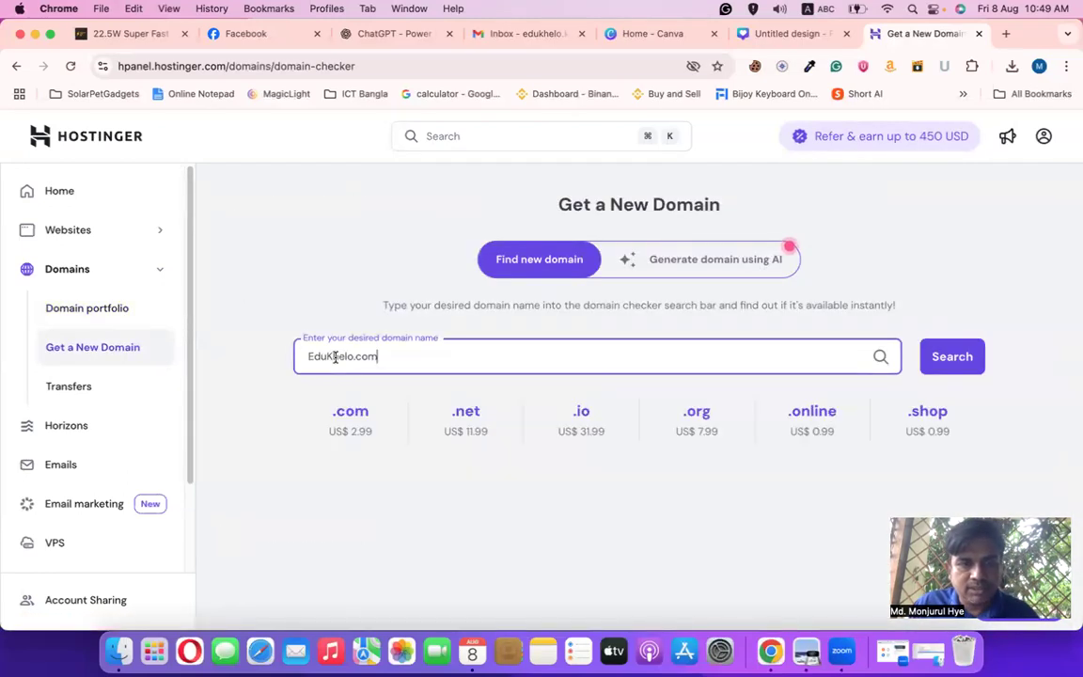
click(973, 358)
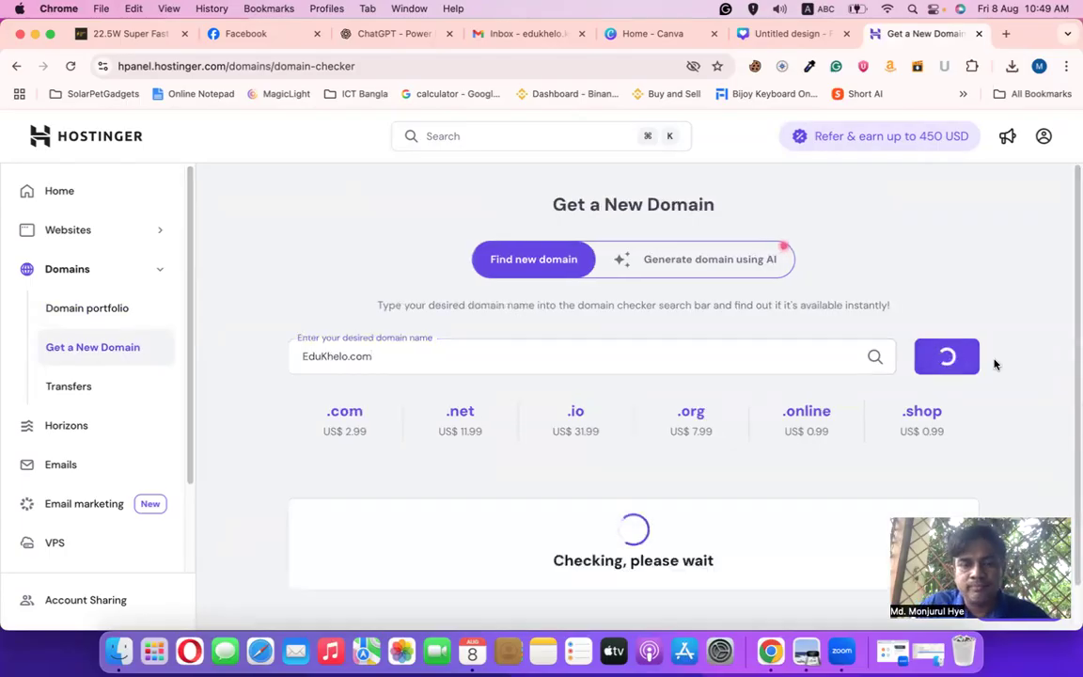
Highlight edukhelo.com's US$ 2.99/1st yr price, then open a new browser tab
scroll(502, 437, down, 3)
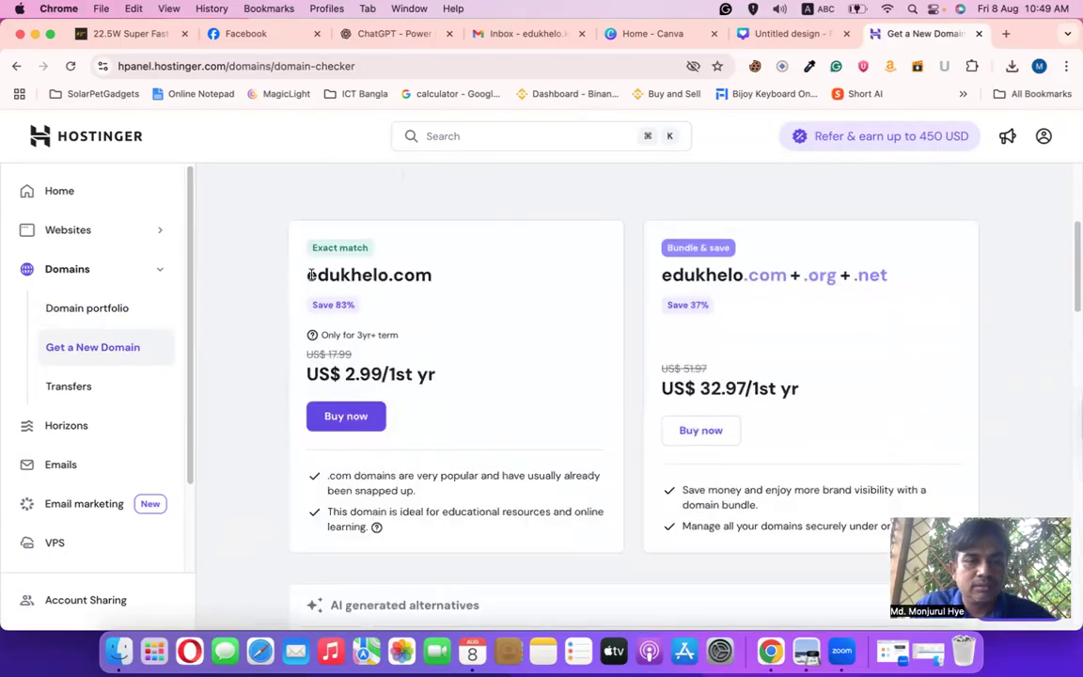
drag(308, 274, 462, 276)
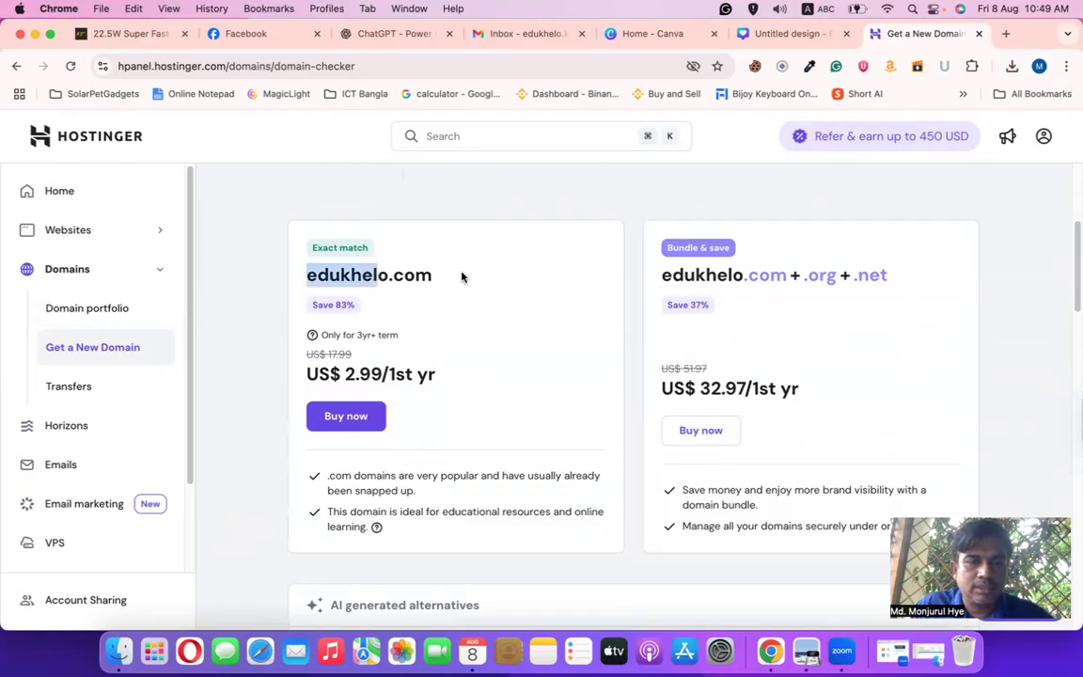
scroll(537, 374, down, 1)
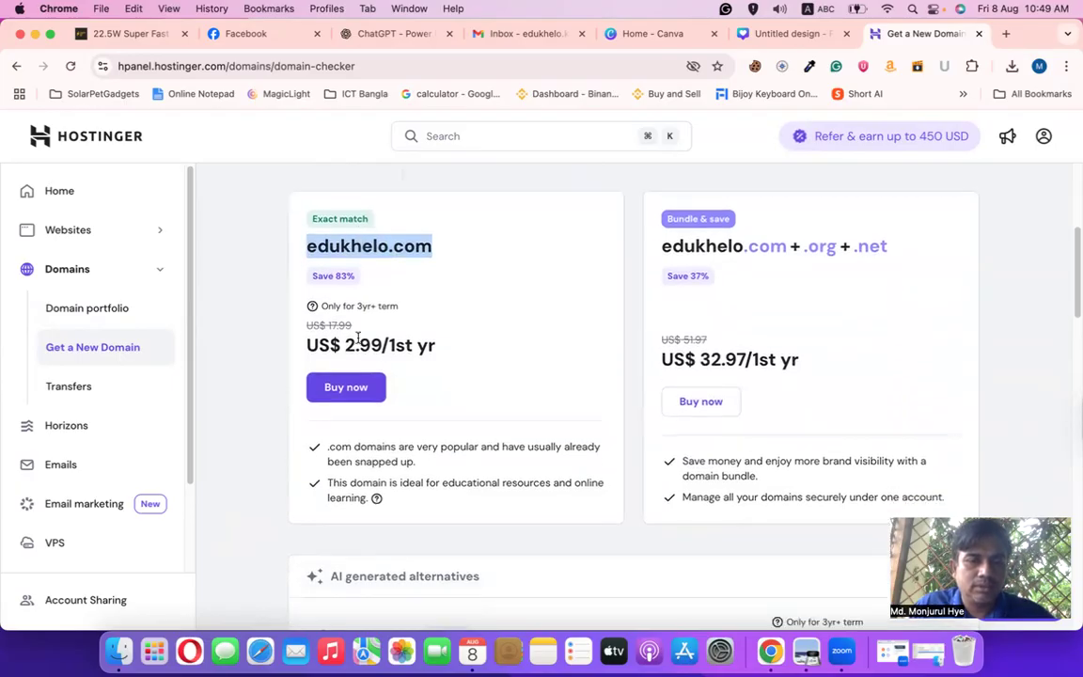
drag(342, 344, 509, 365)
scroll(540, 387, down, 1)
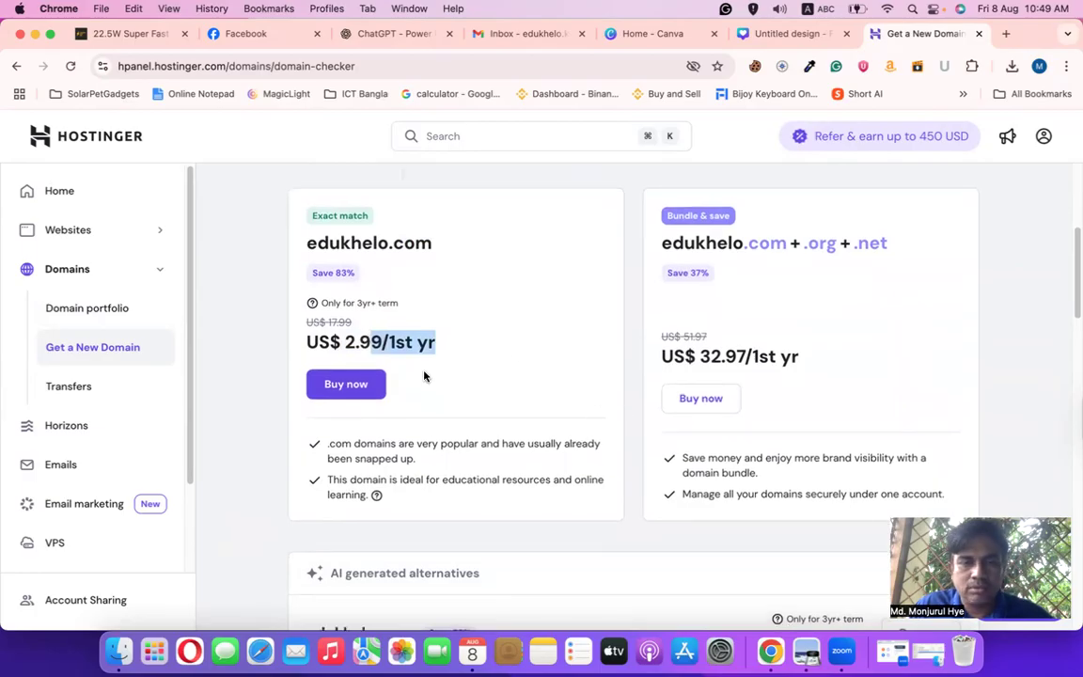
scroll(499, 437, up, 3)
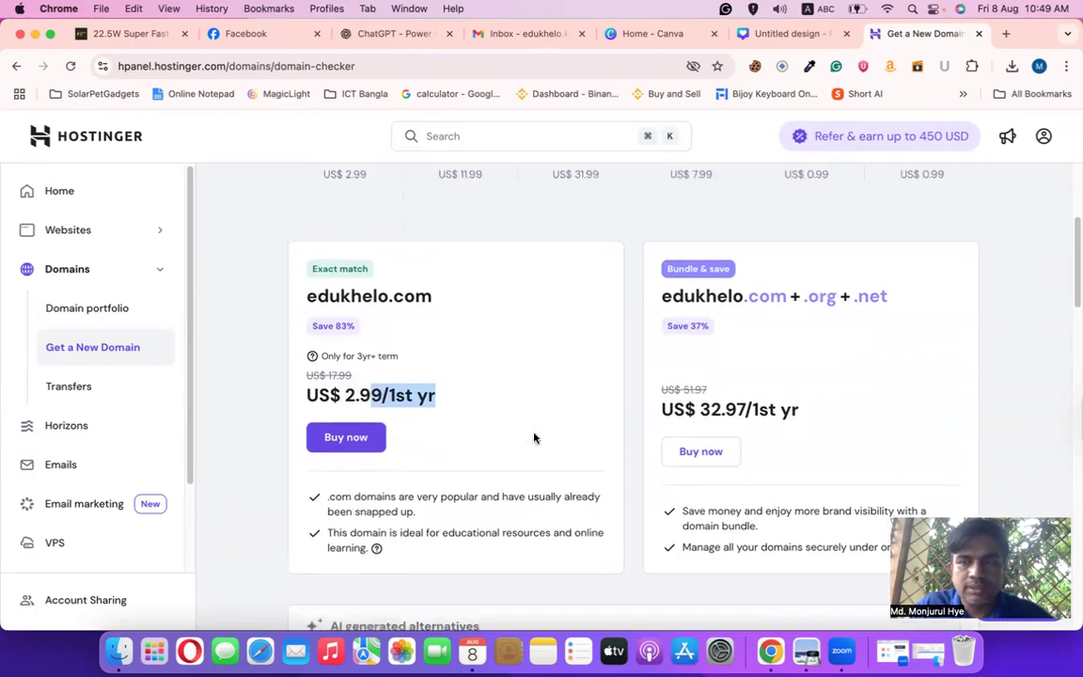
click(496, 459)
drag(497, 459, 272, 449)
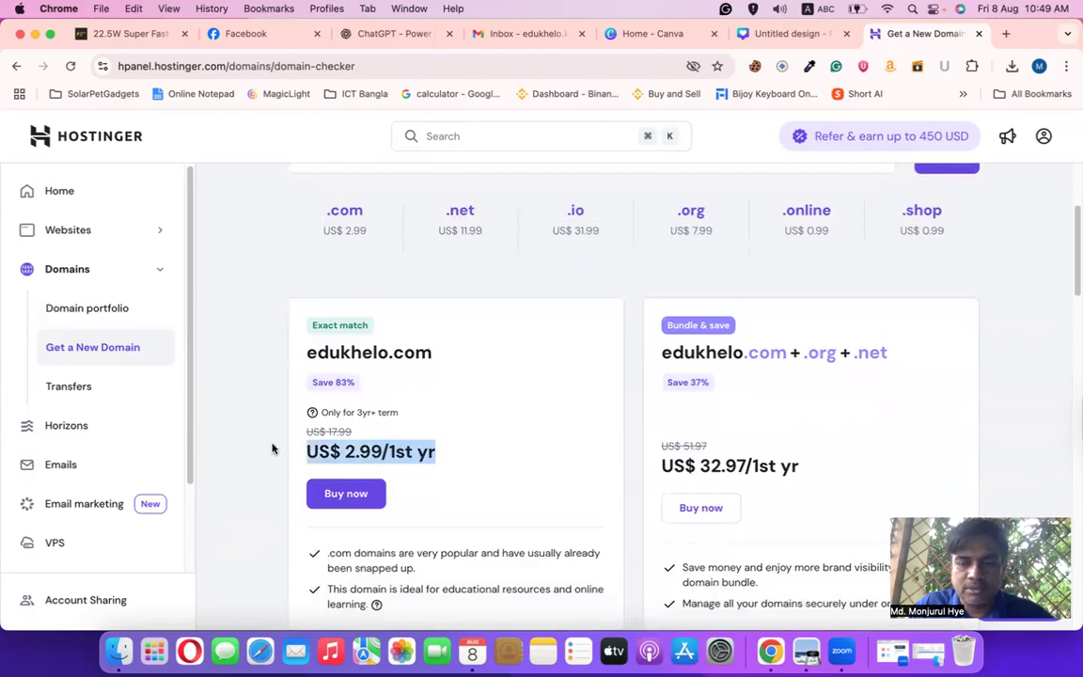
scroll(525, 465, up, 4)
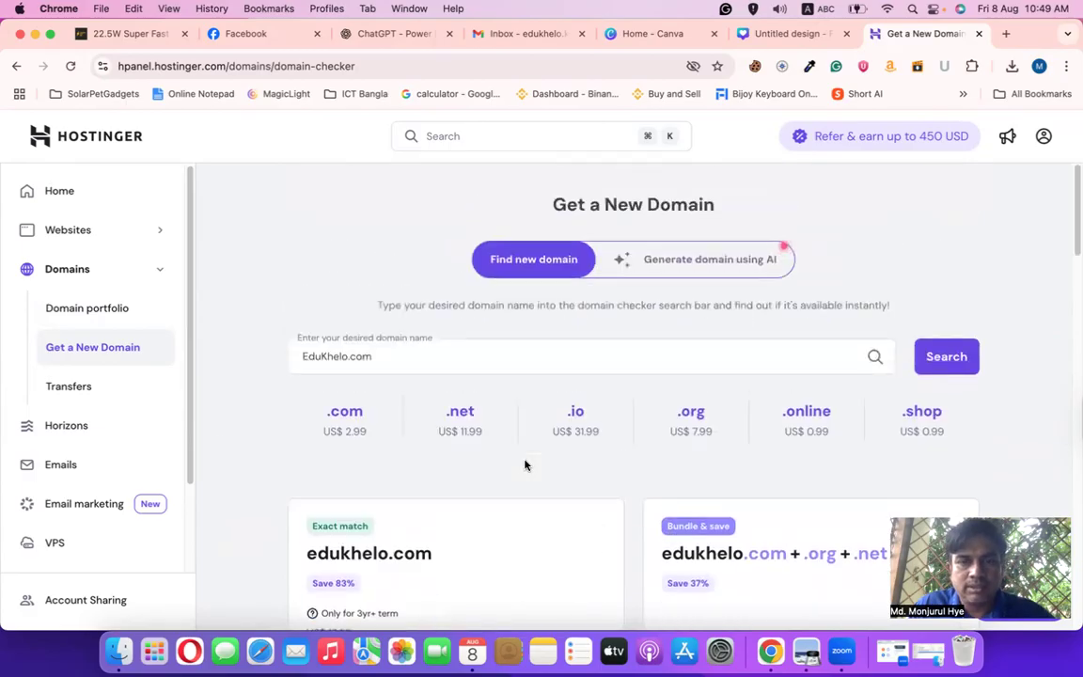
scroll(522, 463, down, 3)
scroll(523, 463, down, 4)
scroll(523, 461, up, 6)
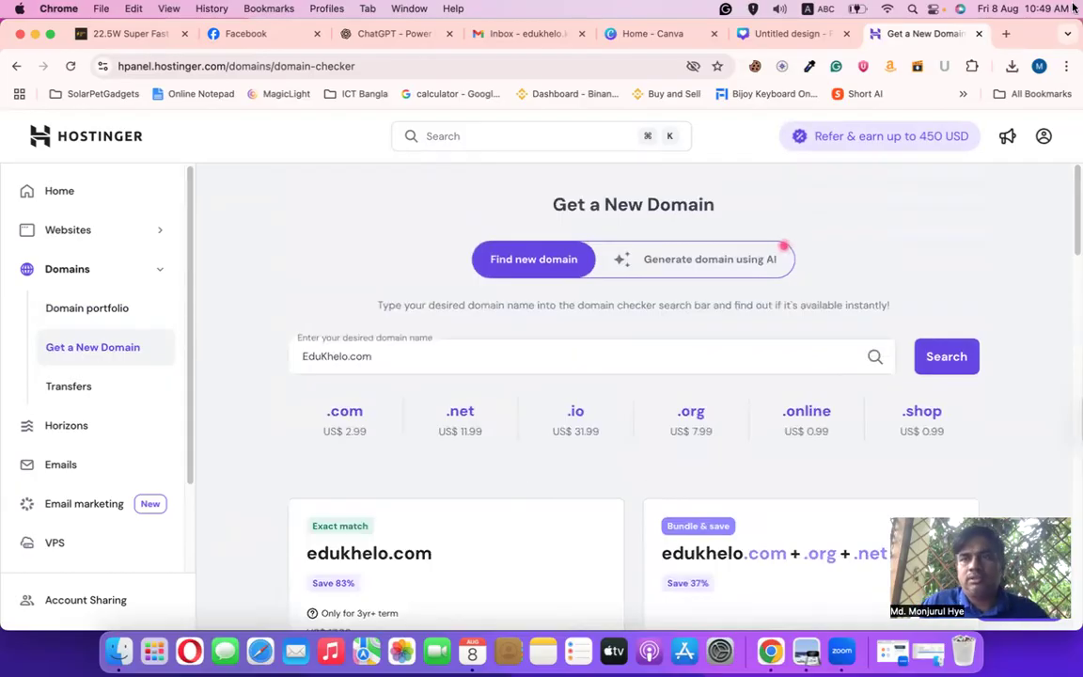
key(super+t)
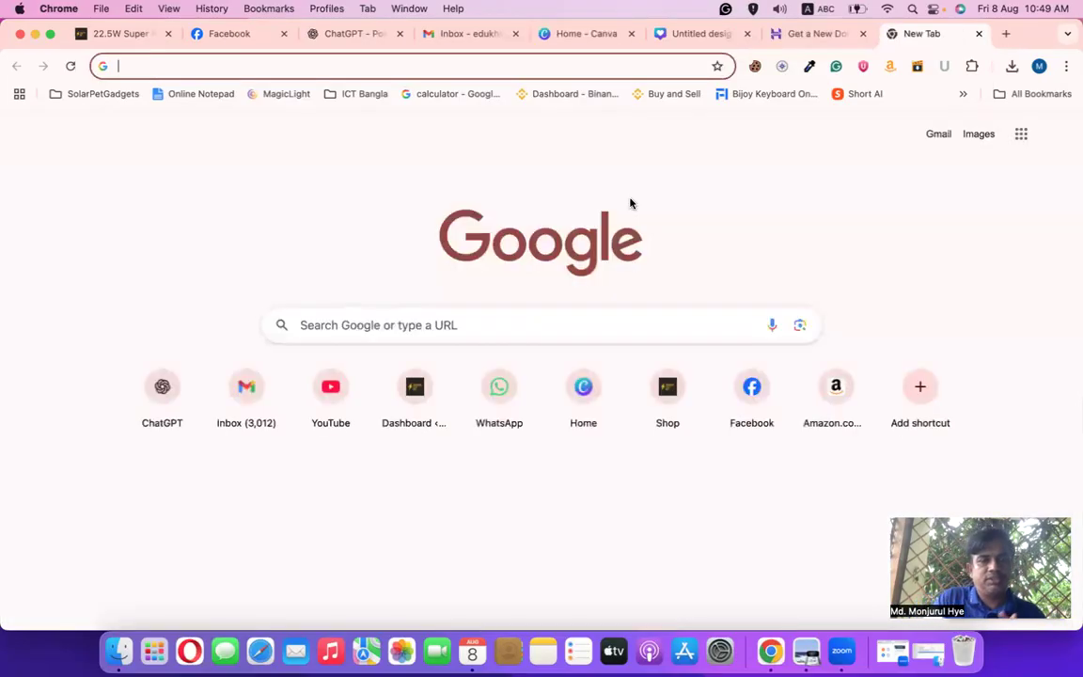
Go to ummahhostbd.com and log in to the client dashboard showing 2 services and 2 domains
text(u)
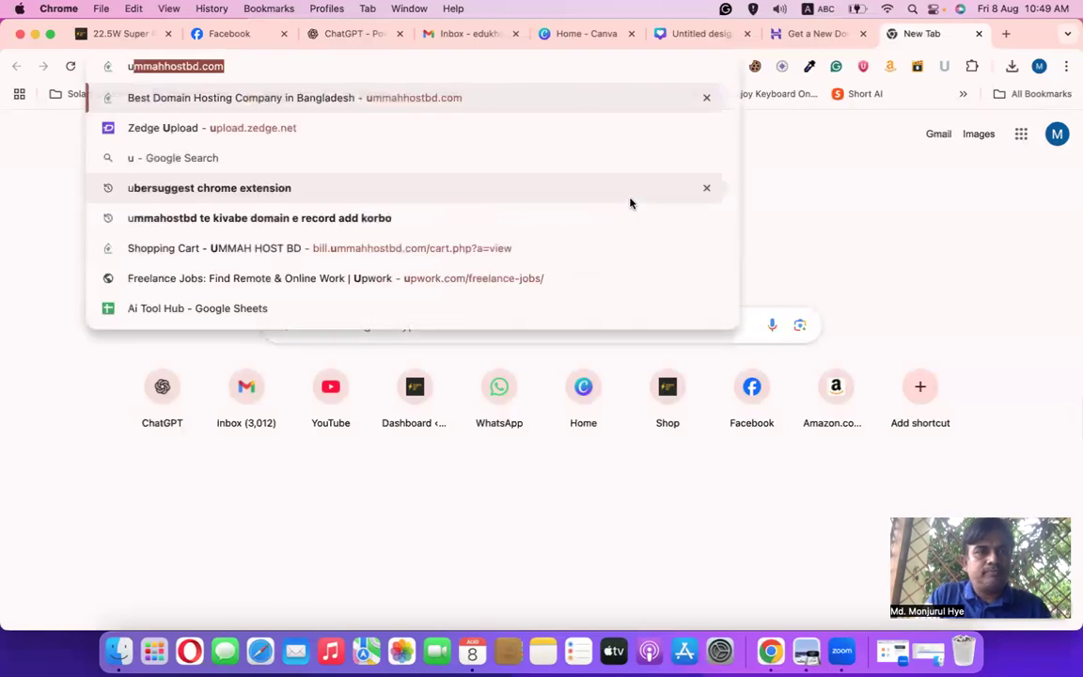
key(Return)
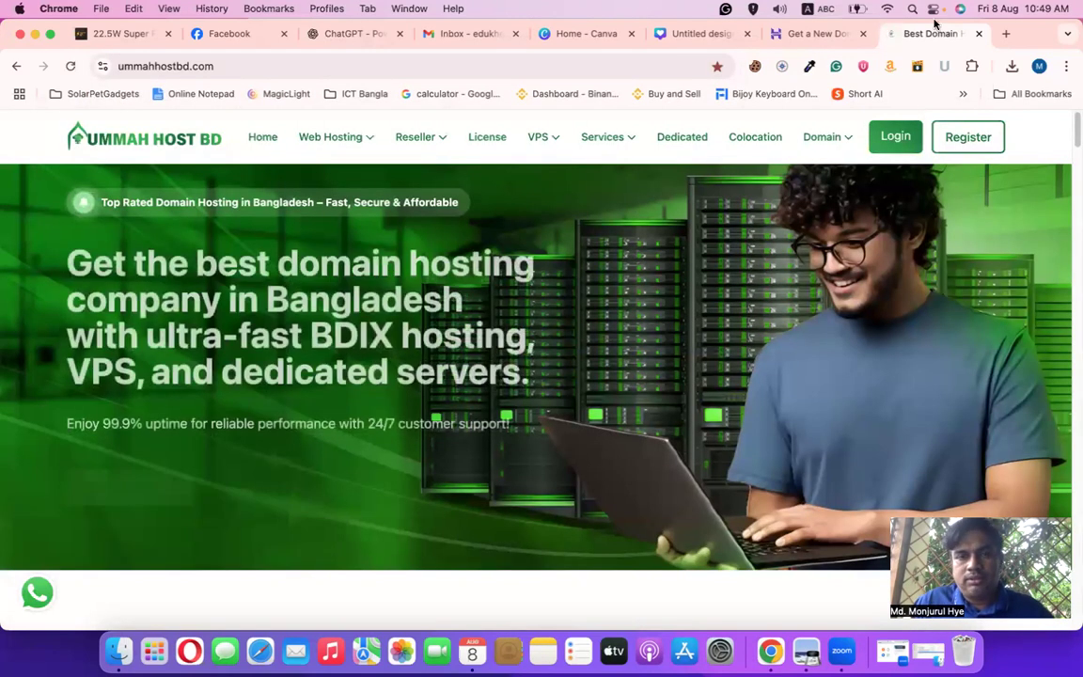
click(898, 139)
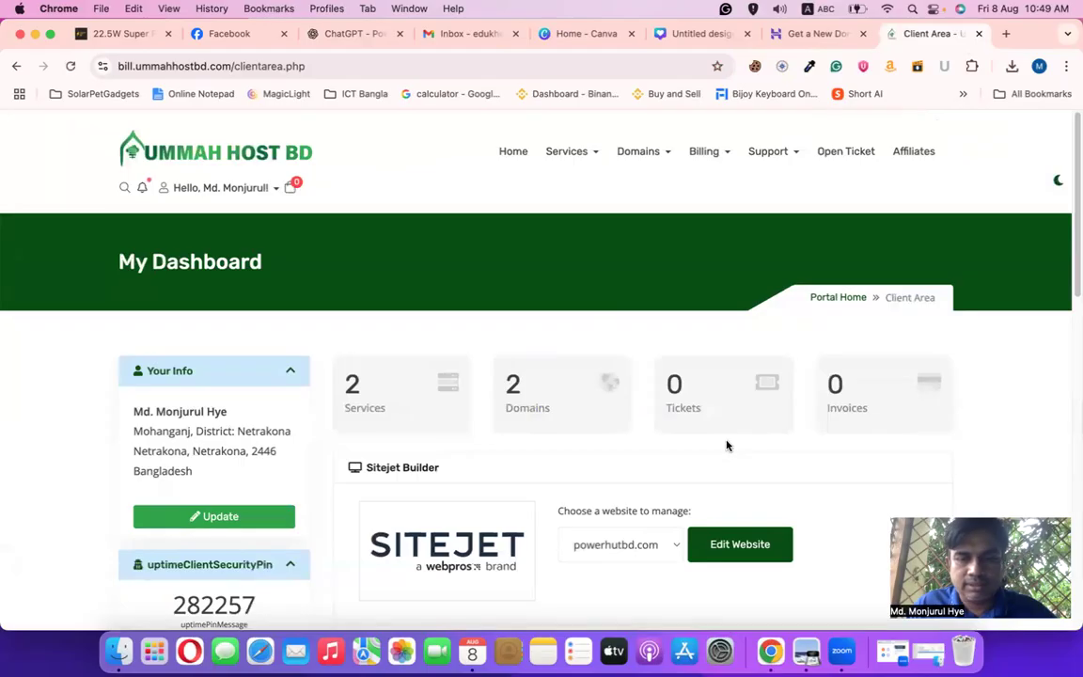
scroll(665, 432, down, 5)
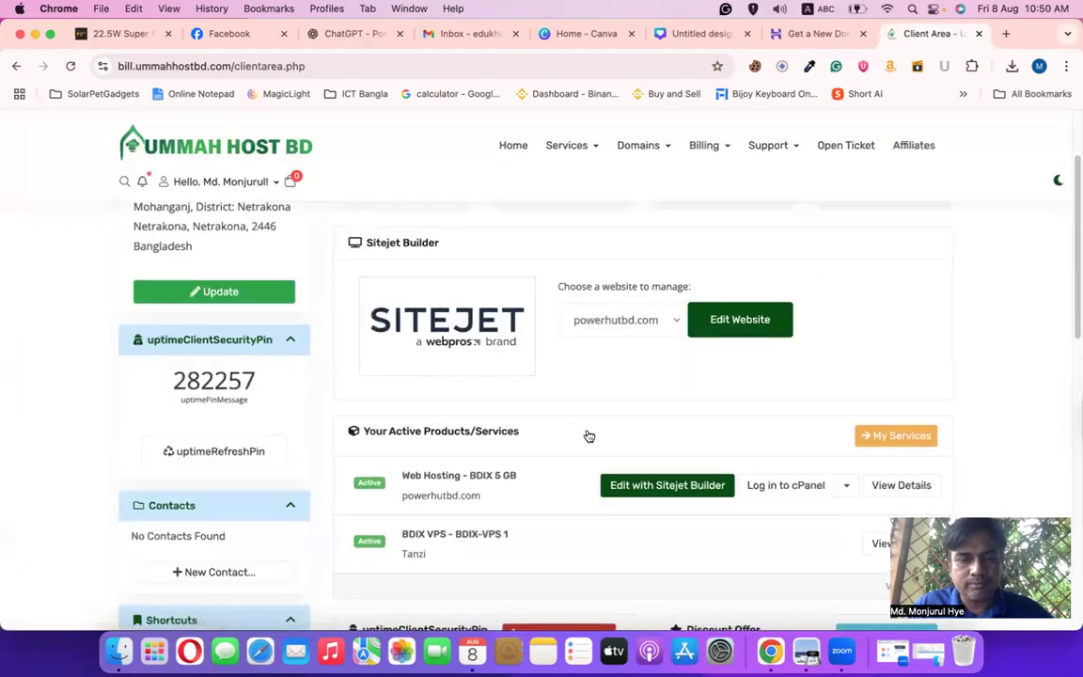
scroll(589, 436, down, 2)
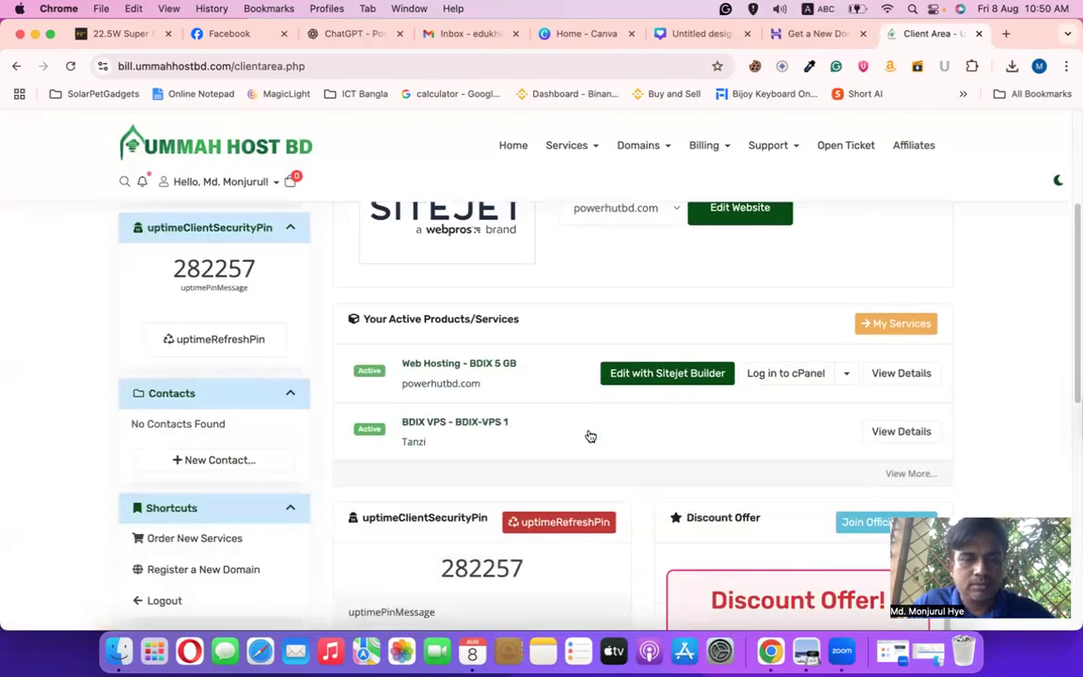
scroll(590, 433, down, 2)
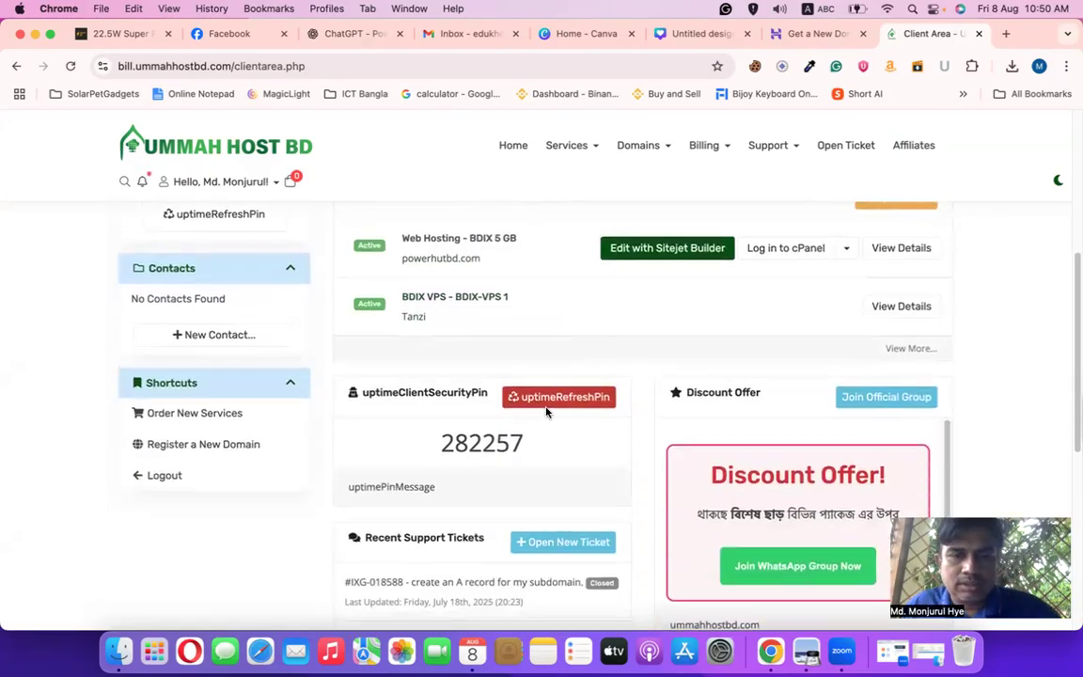
scroll(548, 413, up, 4)
scroll(549, 414, up, 4)
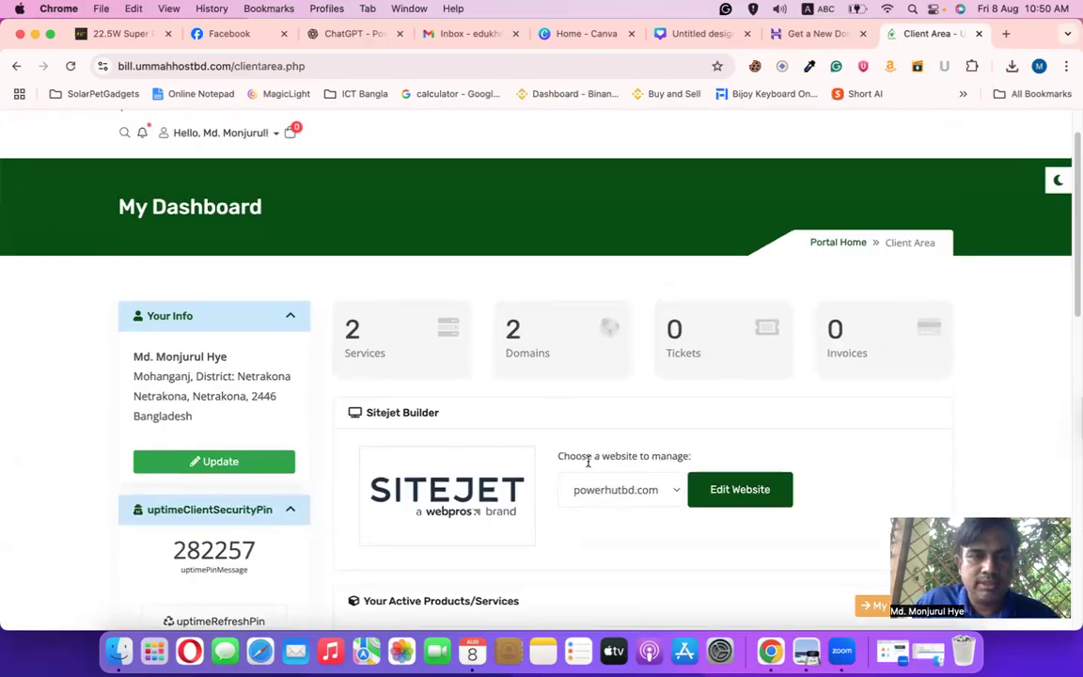
scroll(589, 461, up, 1)
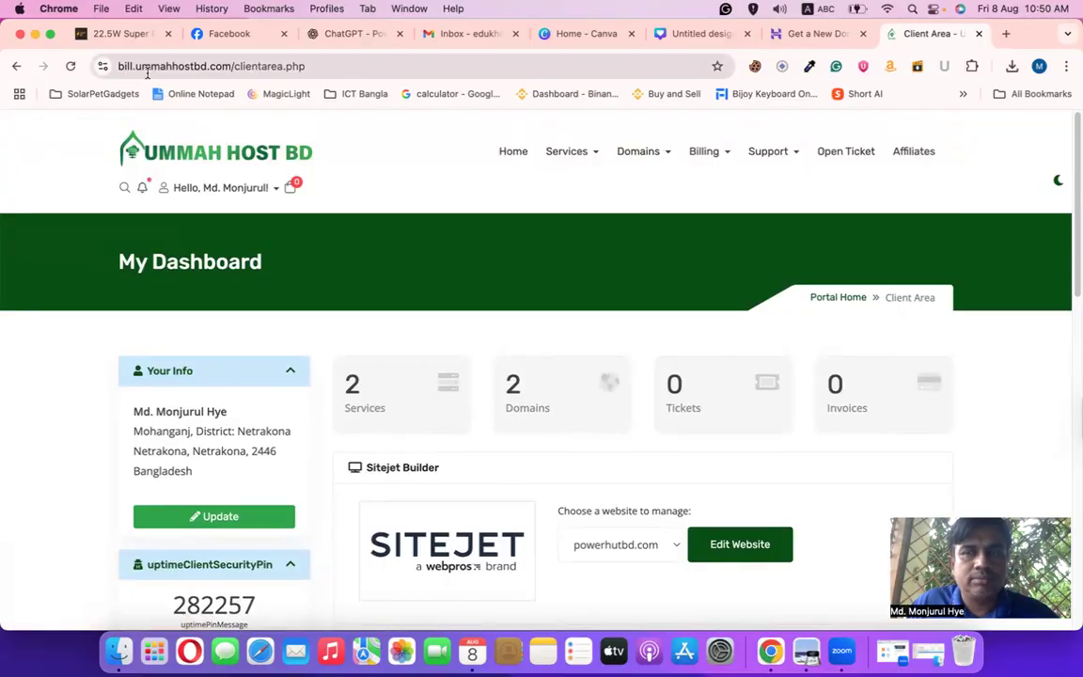
Search for EduKhelo.com on the Register a New Domain page
click(648, 150)
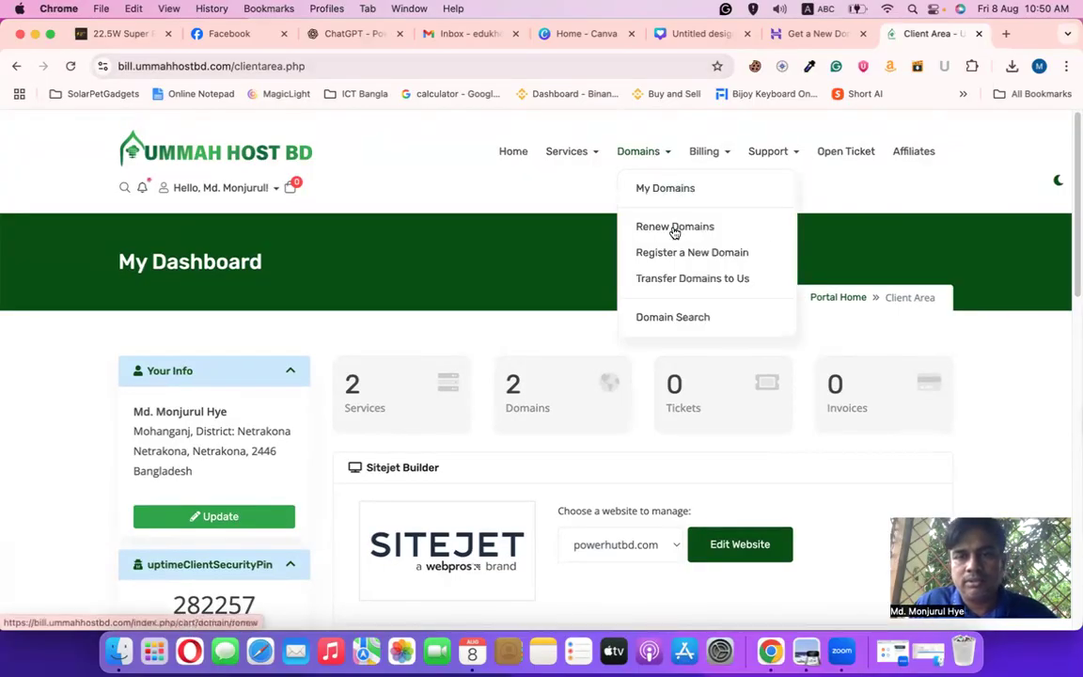
click(681, 318)
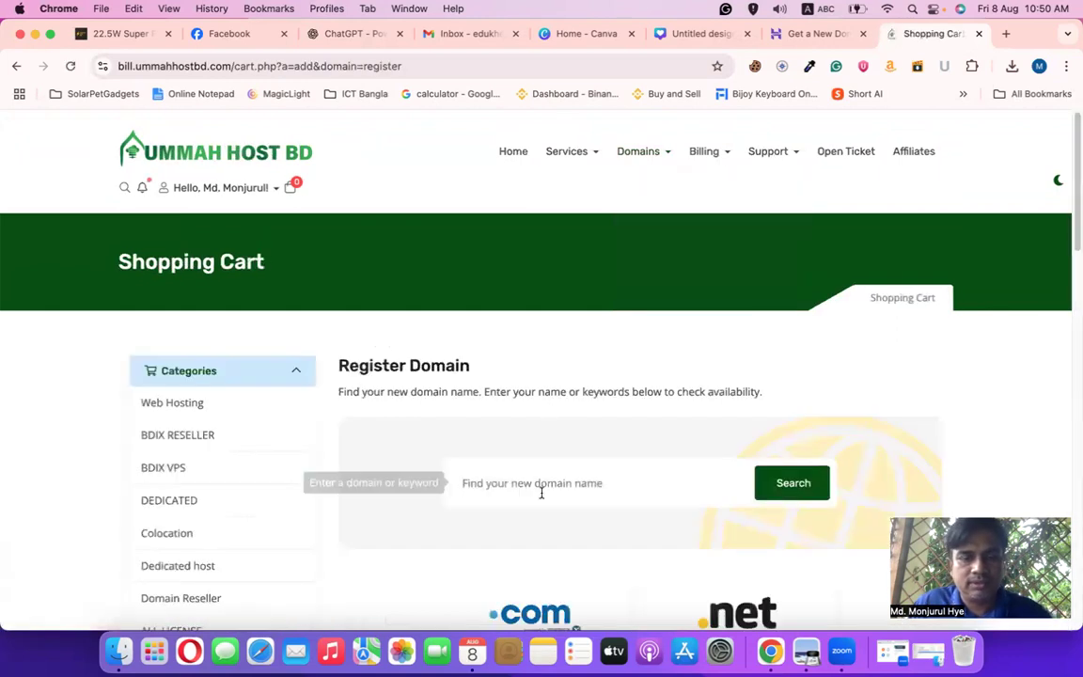
text(EduKhelo.com)
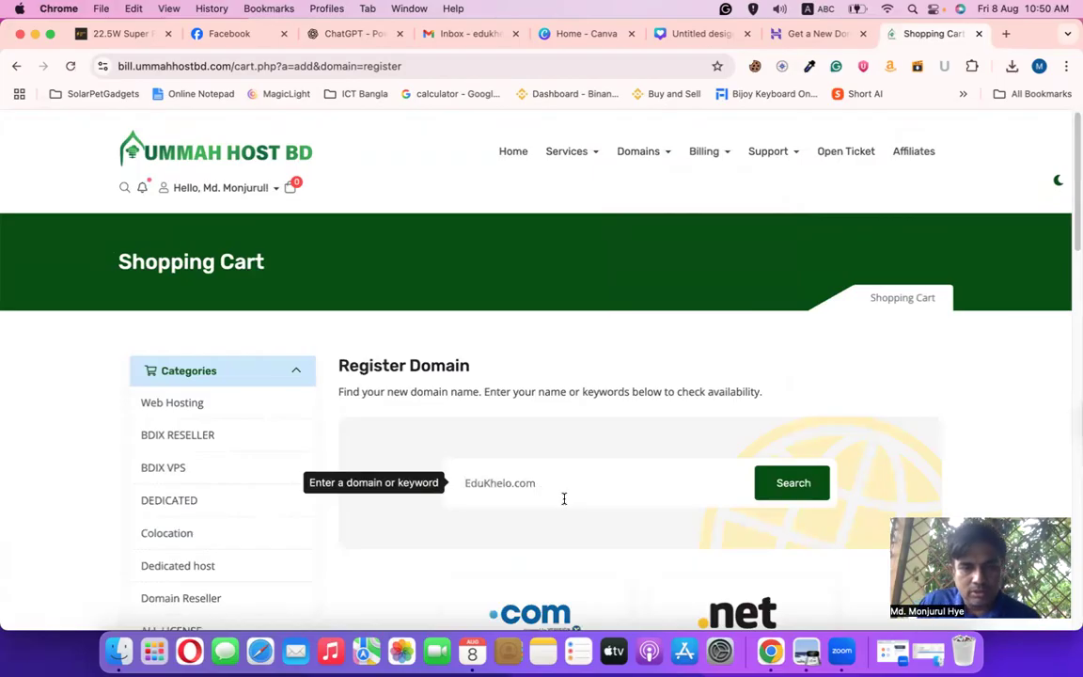
click(793, 483)
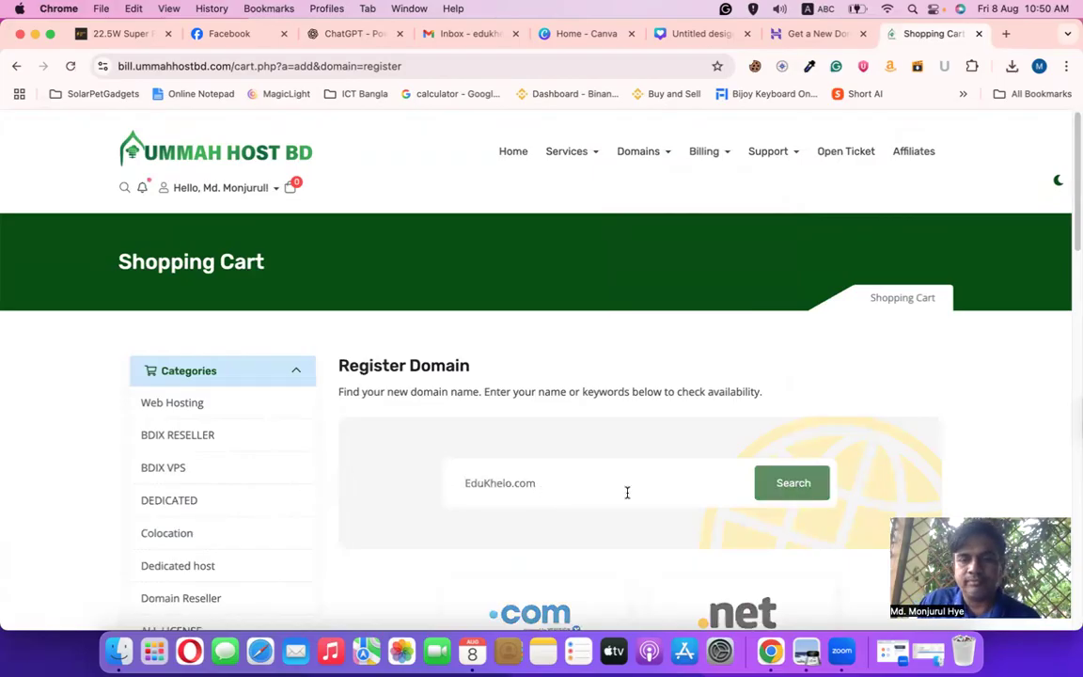
Add edukhelo.com (৳1,350.00 BDT) to the cart with the free DNS Management add-on
scroll(559, 495, down, 3)
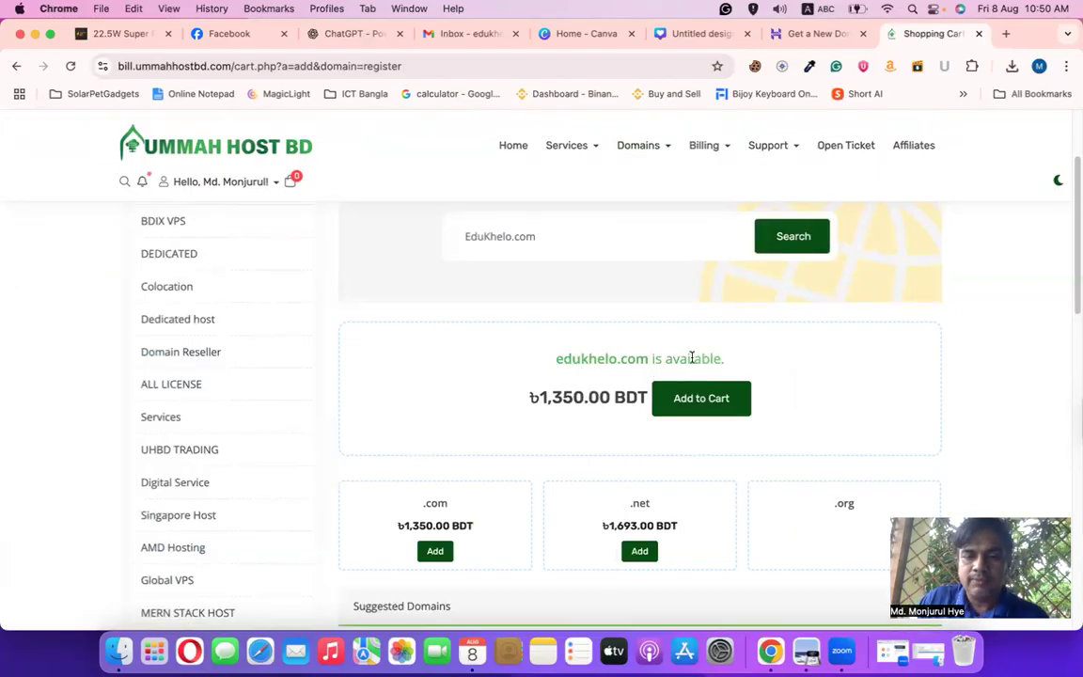
click(705, 403)
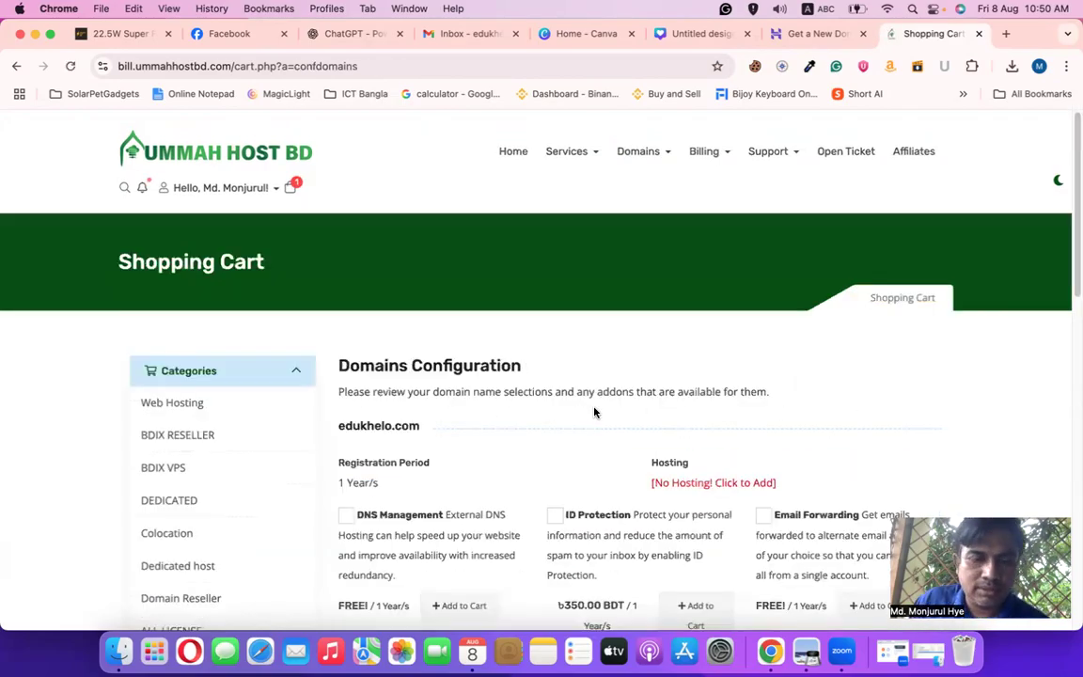
scroll(594, 409, down, 1)
scroll(454, 404, down, 3)
click(346, 323)
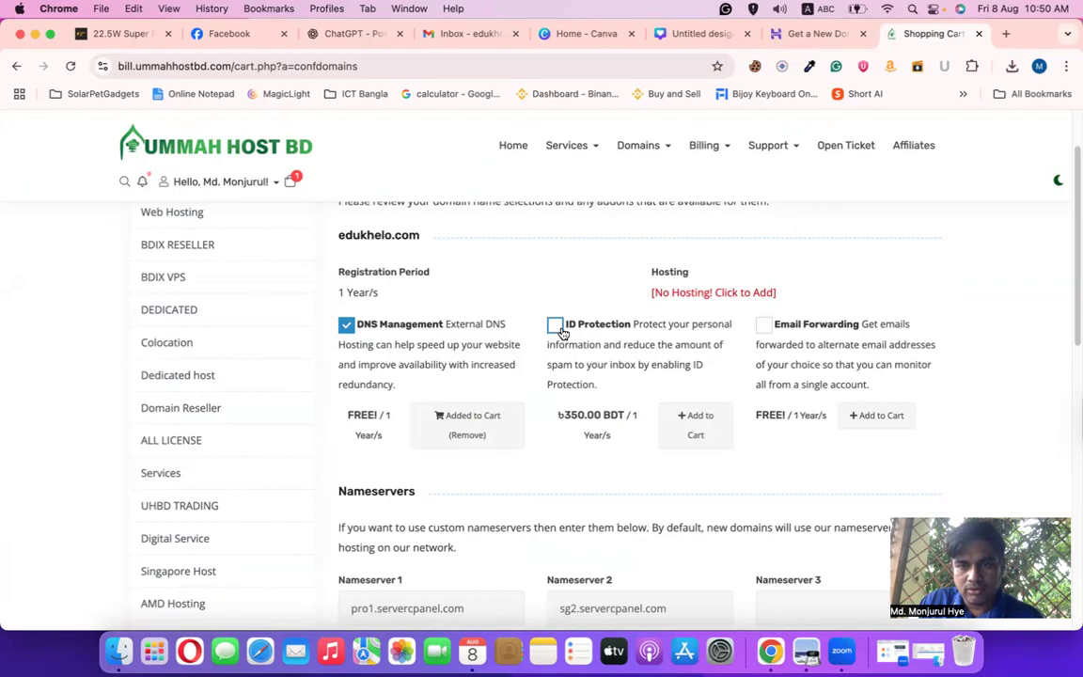
click(698, 294)
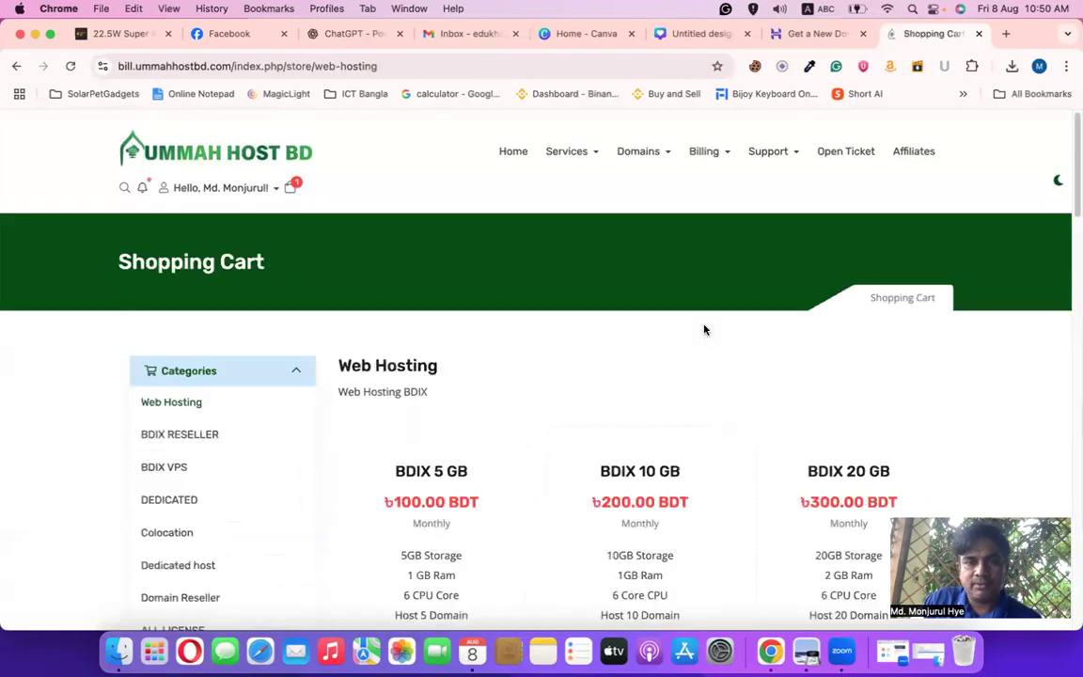
Review the BDIX 5 GB plan: 1 GB RAM, 6 CPU cores, hosts 5 domains
scroll(597, 461, down, 10)
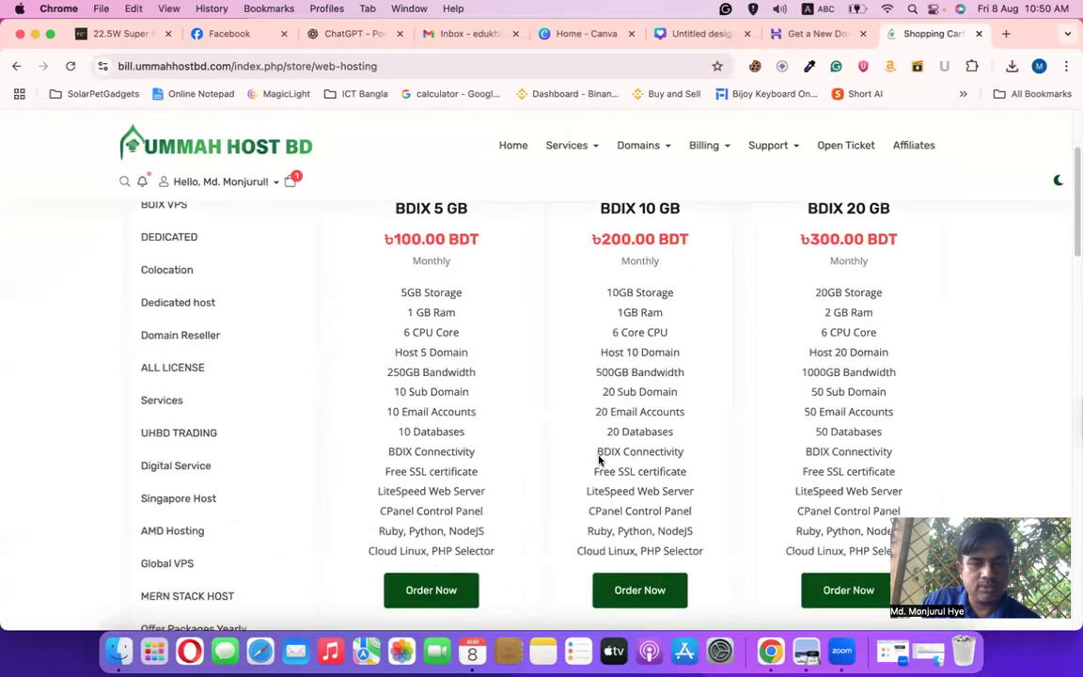
scroll(599, 451, up, 8)
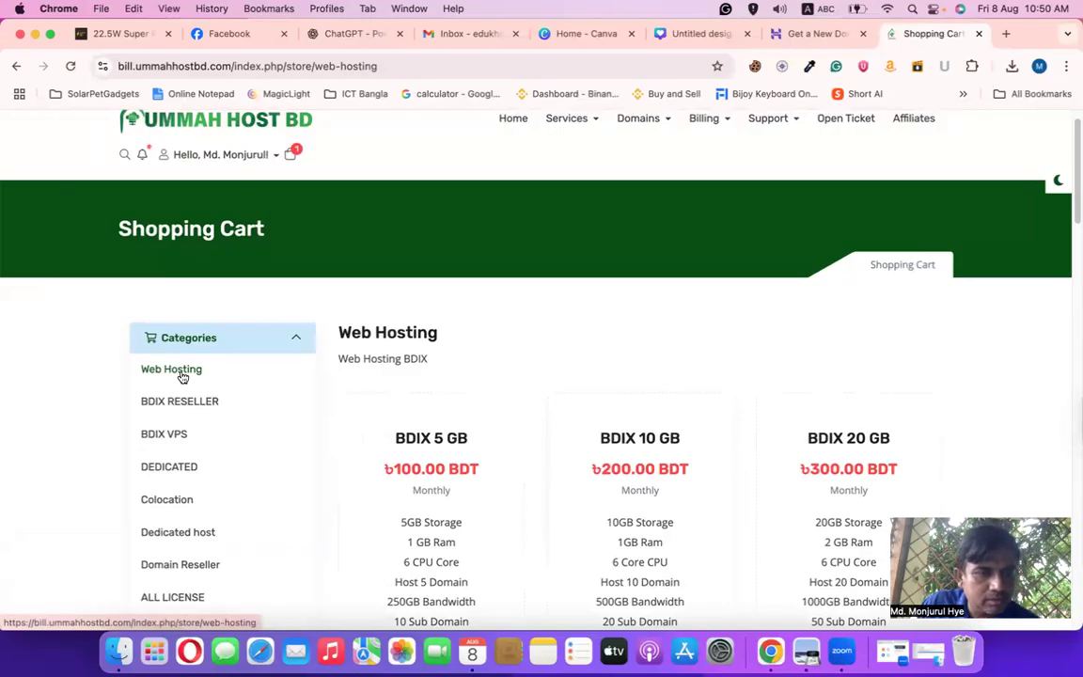
scroll(627, 454, down, 5)
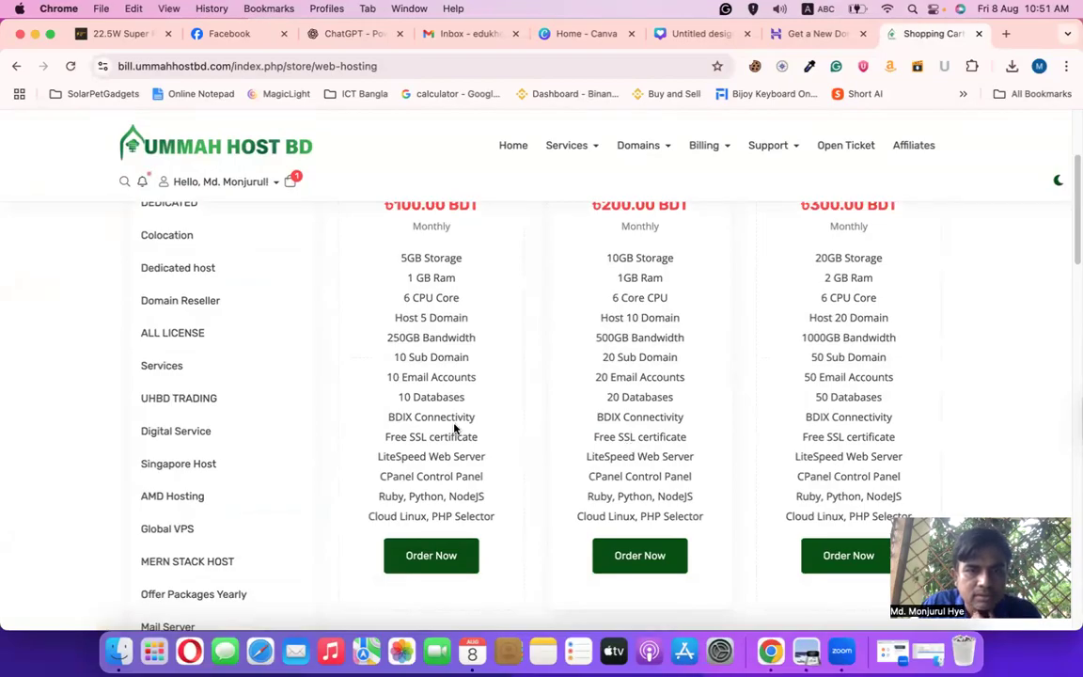
scroll(454, 420, up, 2)
scroll(454, 421, up, 4)
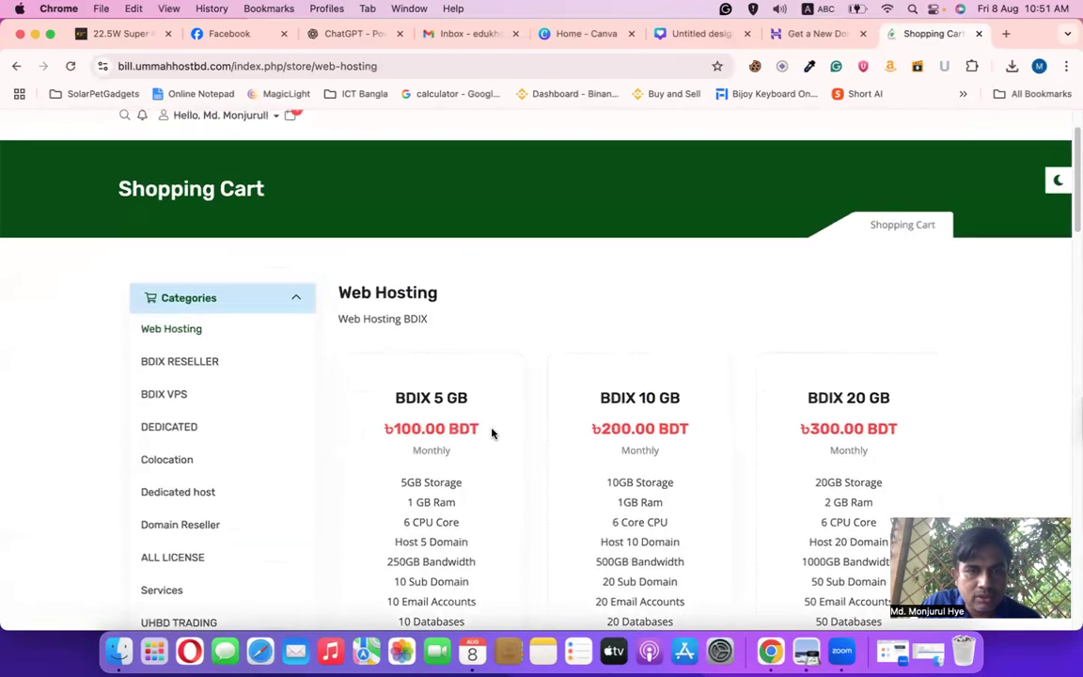
scroll(534, 453, down, 5)
drag(406, 282, 466, 293)
drag(399, 303, 462, 306)
drag(394, 323, 479, 331)
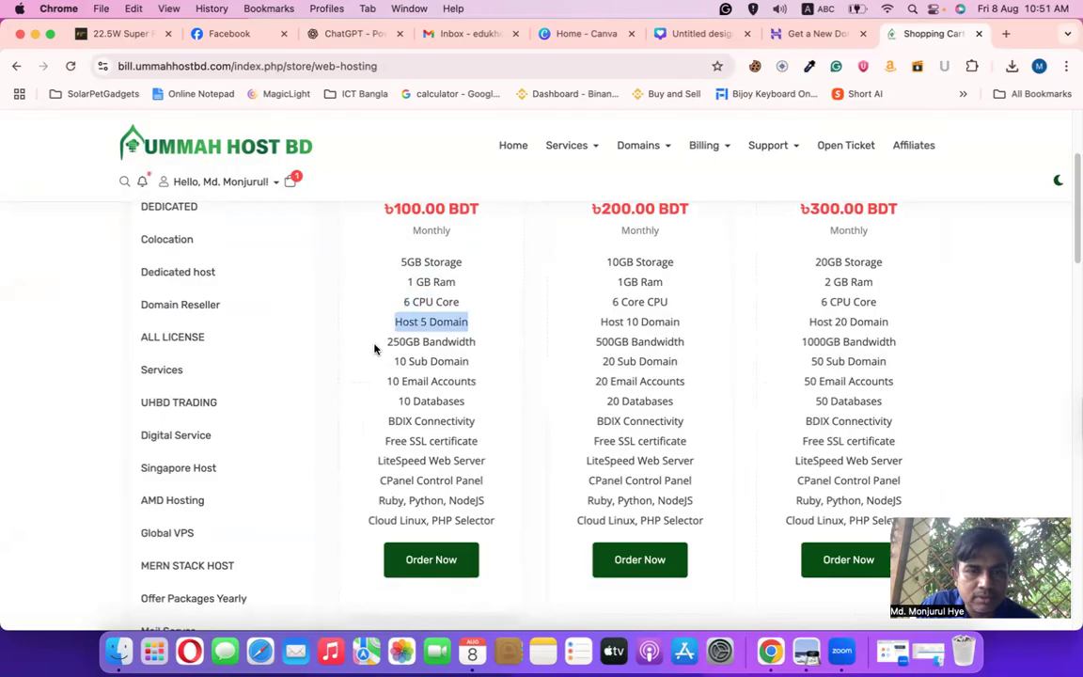
click(436, 324)
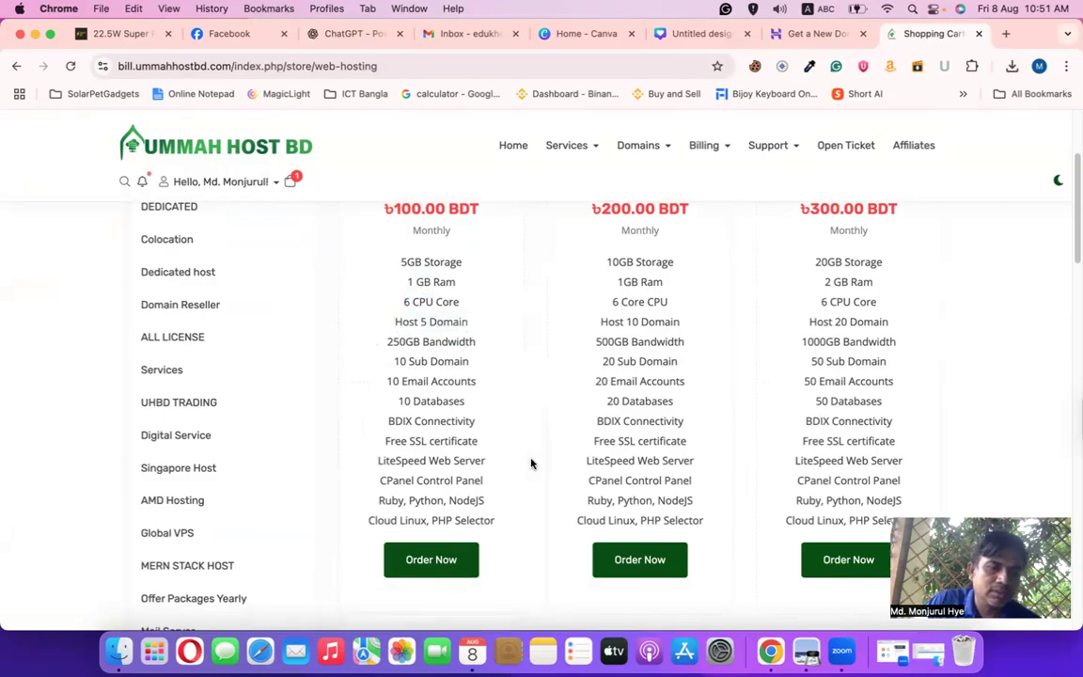
scroll(532, 457, up, 3)
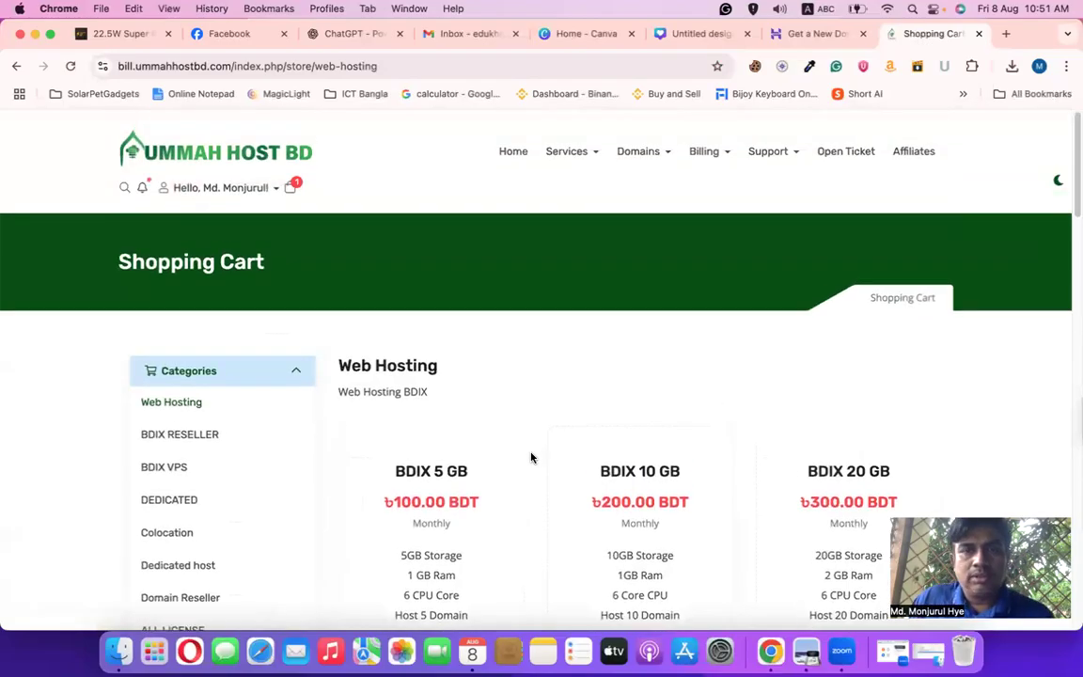
Back on domain configuration, choose to add hosting to edukhelo.com and open the Services menu
click(15, 66)
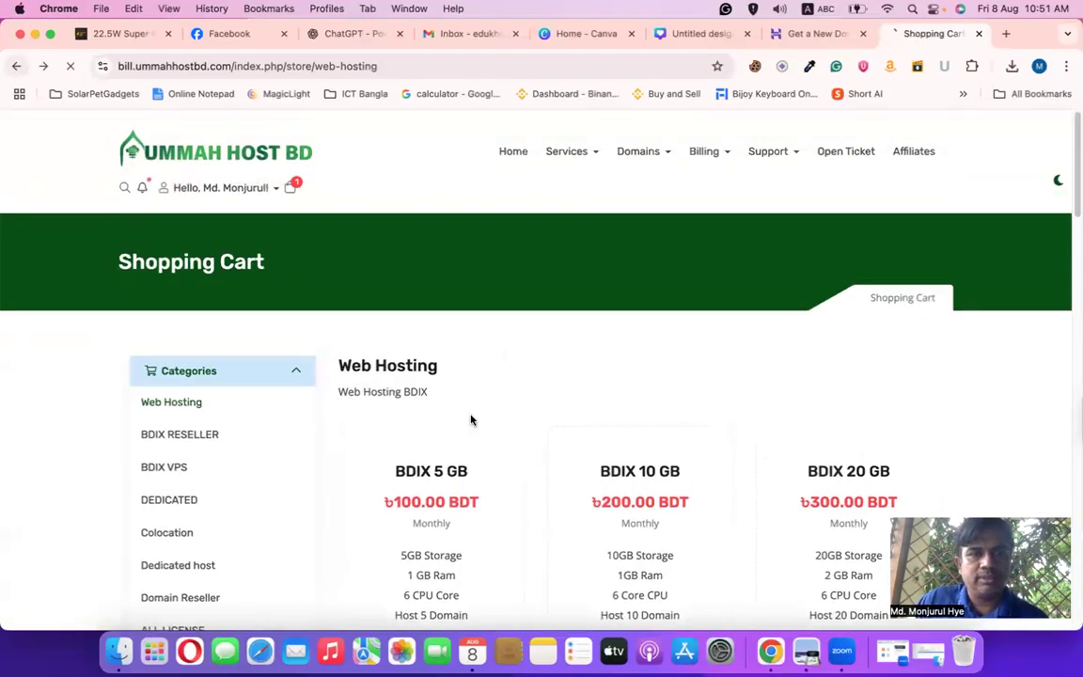
scroll(608, 506, down, 2)
scroll(609, 505, up, 3)
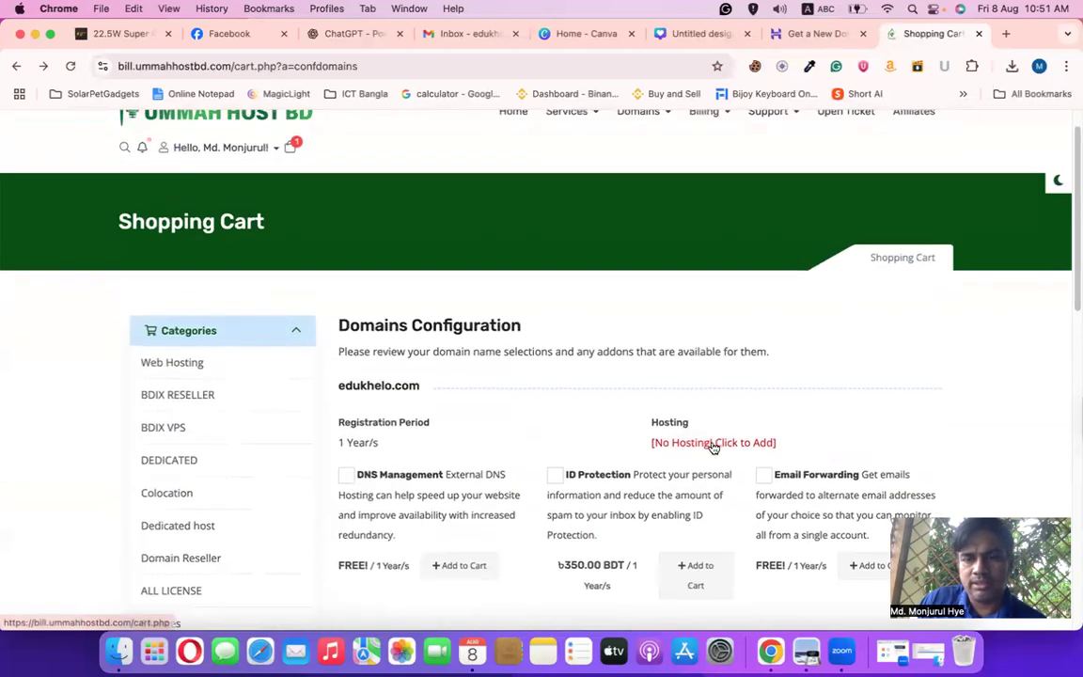
click(714, 444)
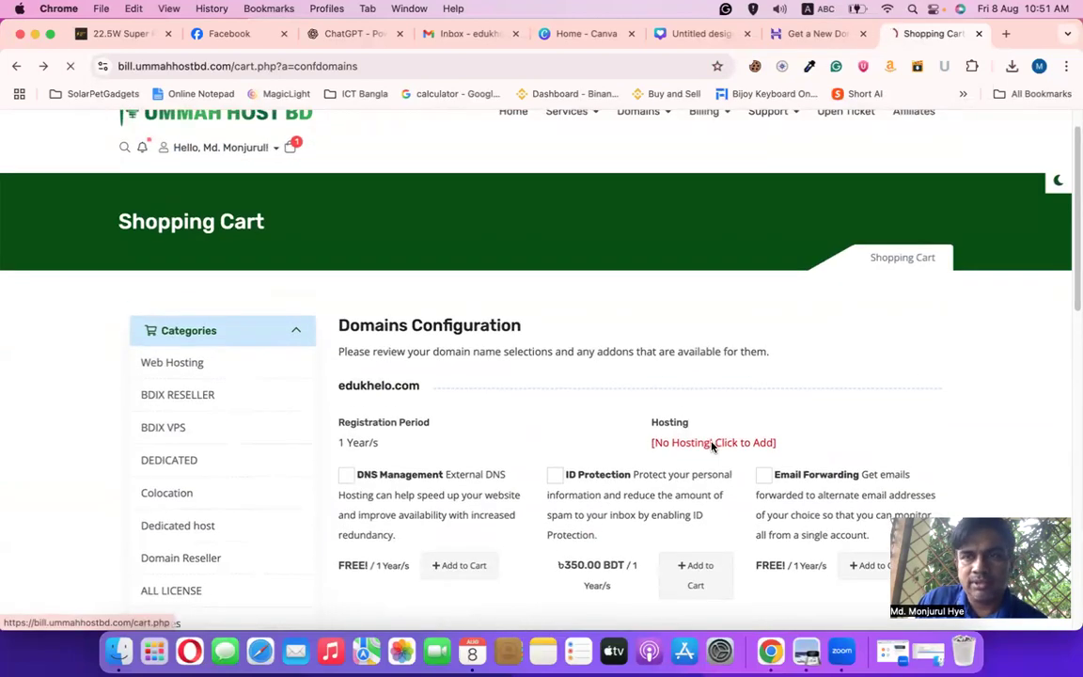
scroll(285, 505, down, 5)
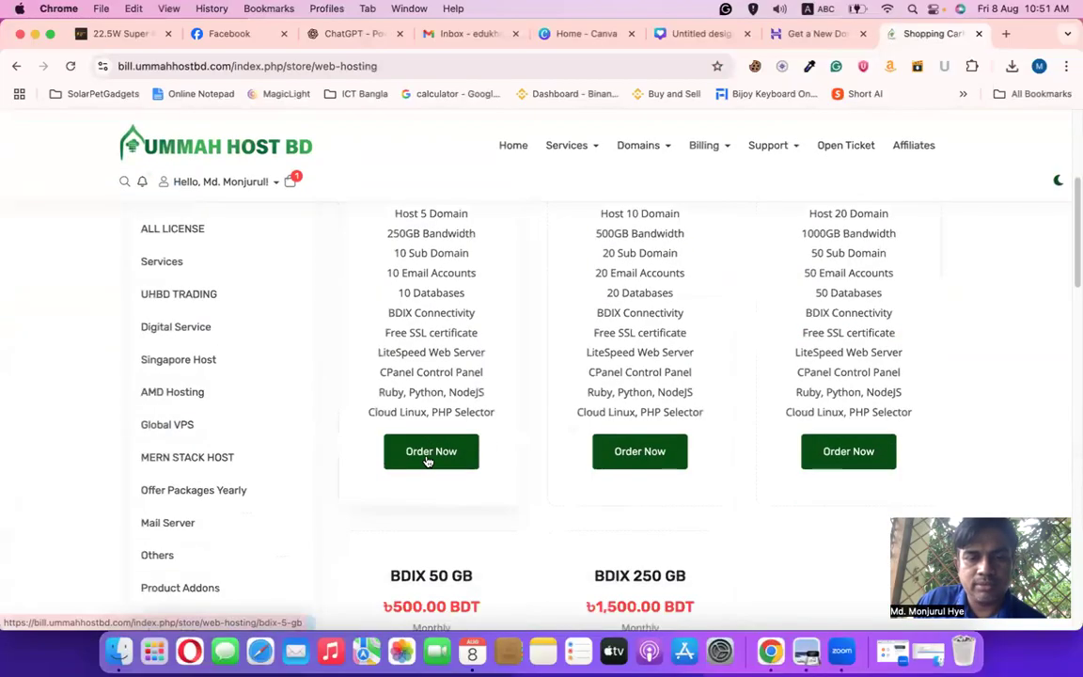
scroll(428, 460, up, 5)
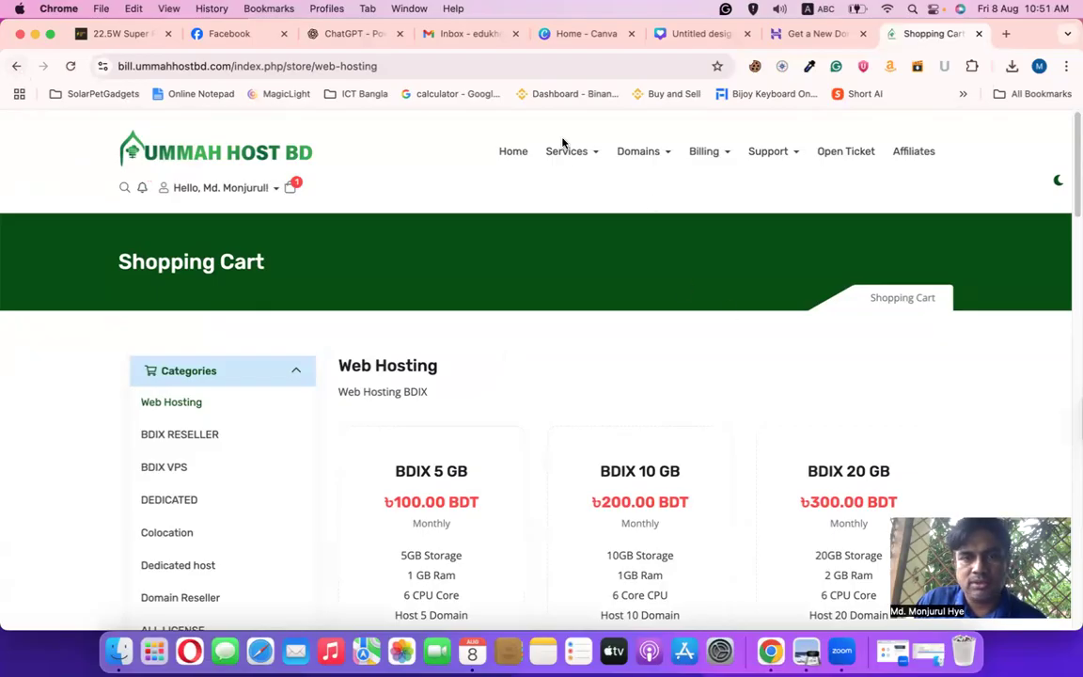
click(581, 153)
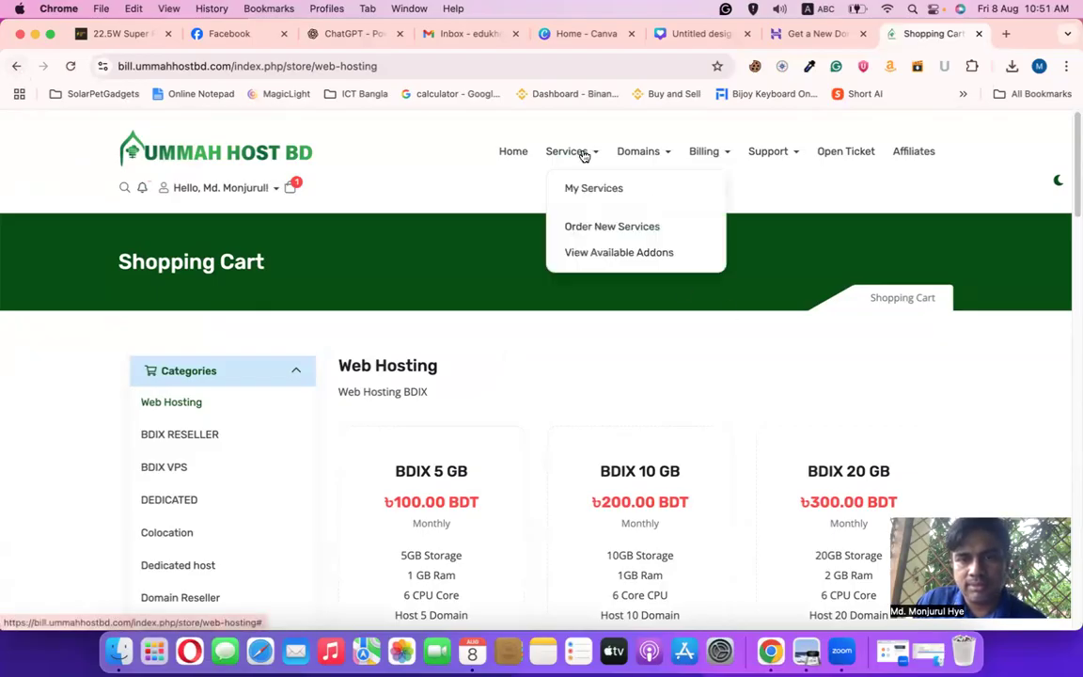
Open My Services and view the powerhutbd.com BDIX 5 GB hosting, 202 M of 5240 M disk used
click(592, 187)
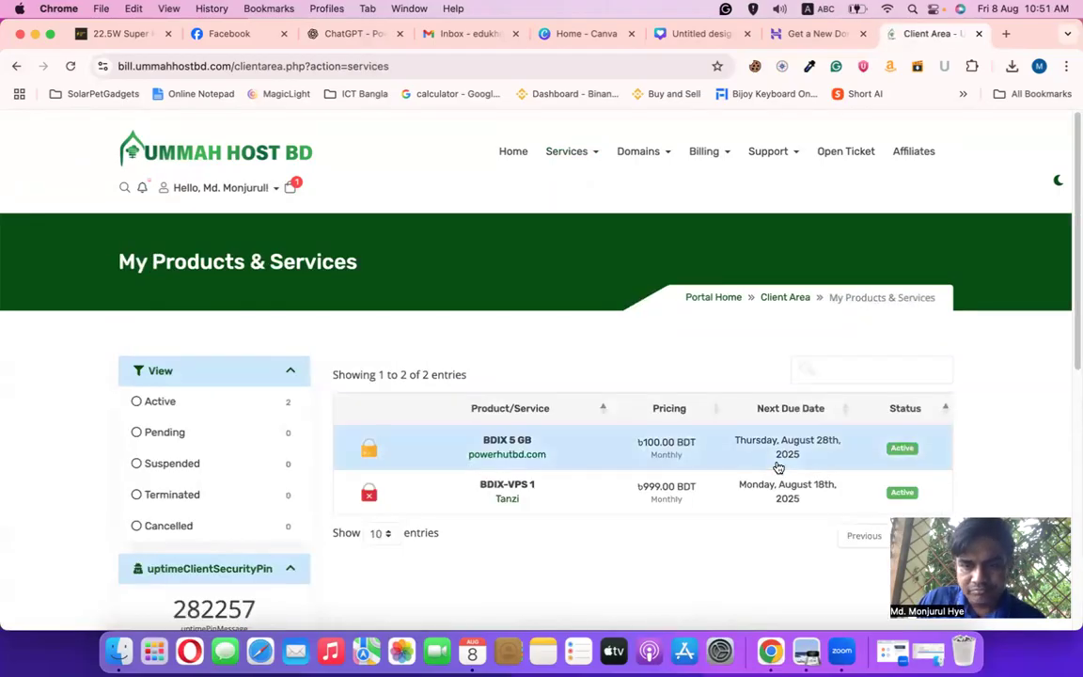
scroll(668, 501, down, 1)
scroll(665, 494, down, 5)
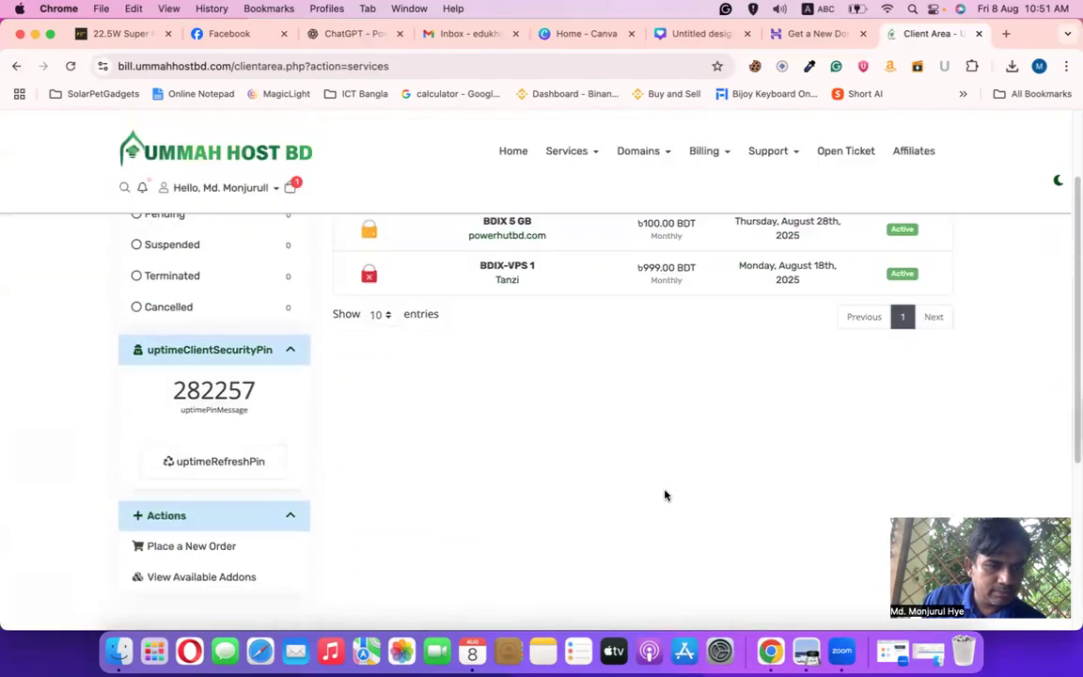
scroll(665, 493, up, 5)
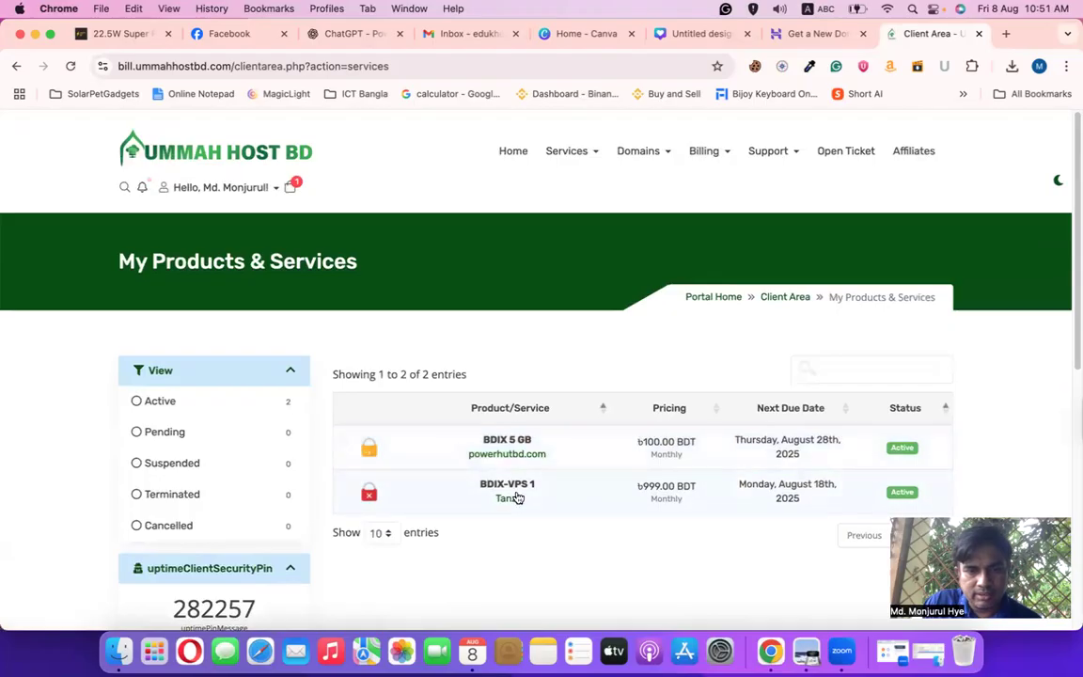
click(504, 443)
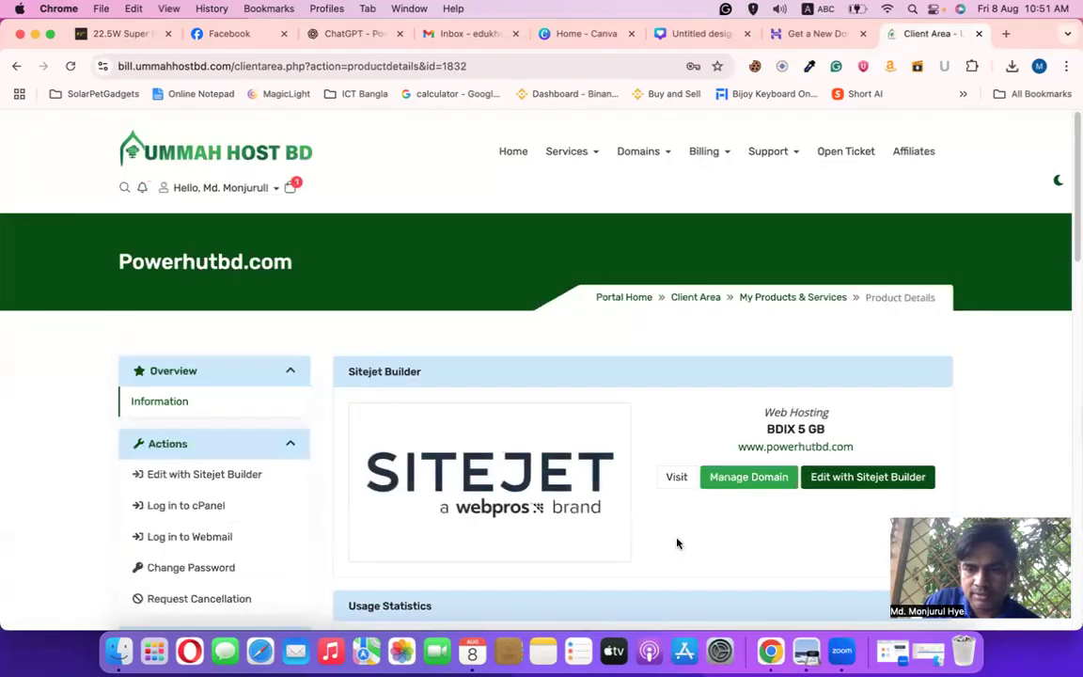
scroll(677, 544, down, 5)
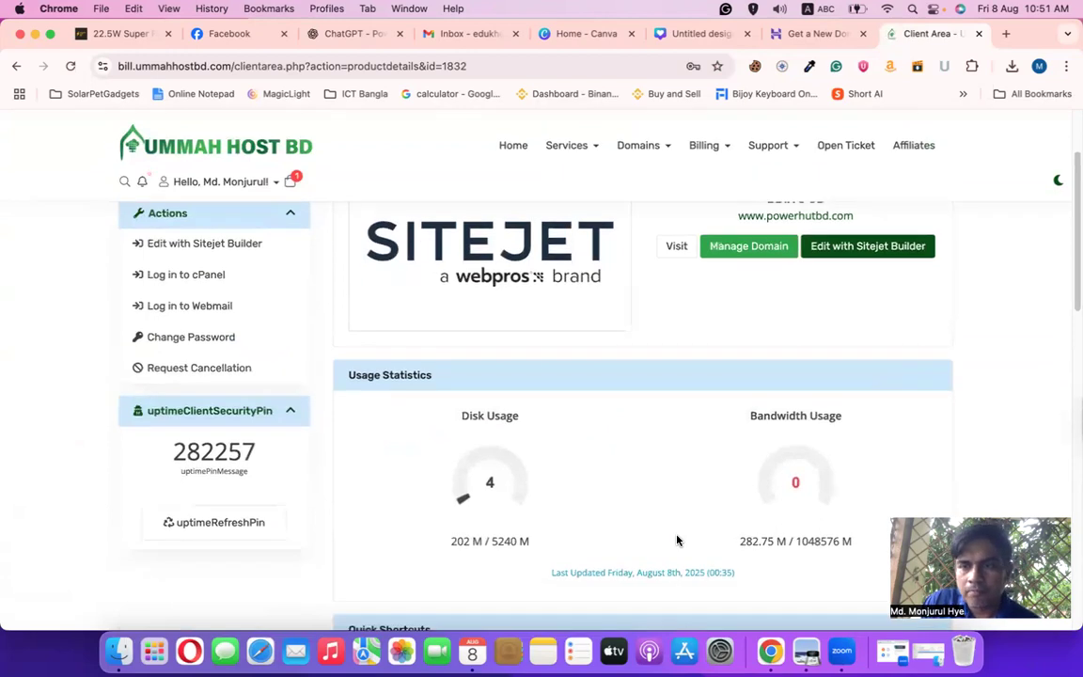
scroll(677, 541, up, 1)
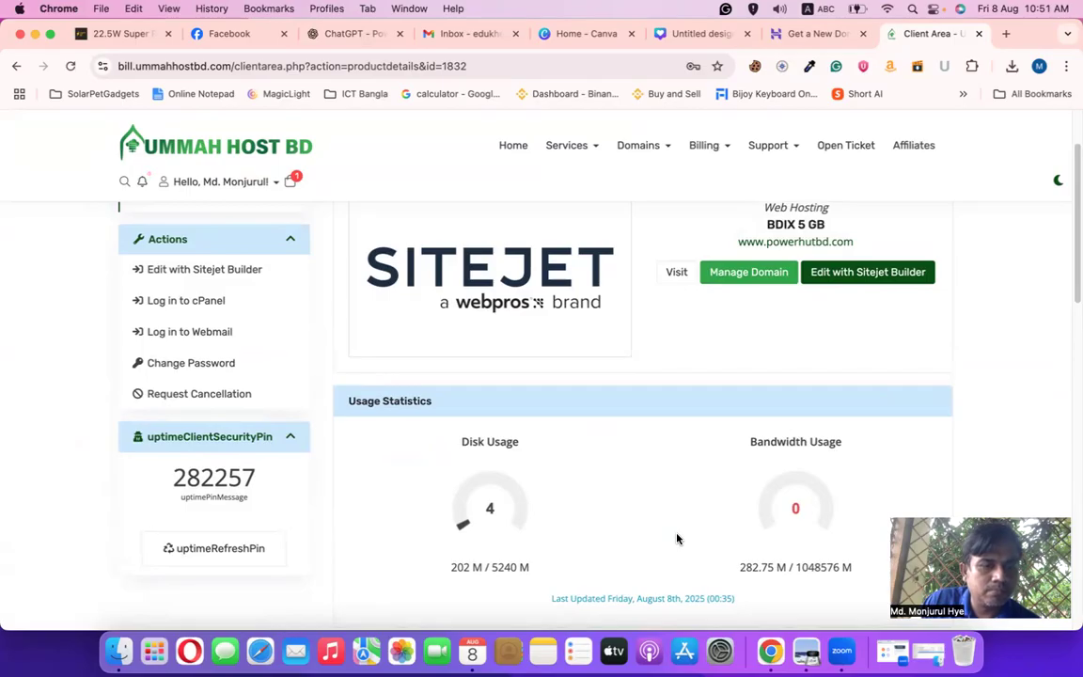
scroll(678, 538, down, 5)
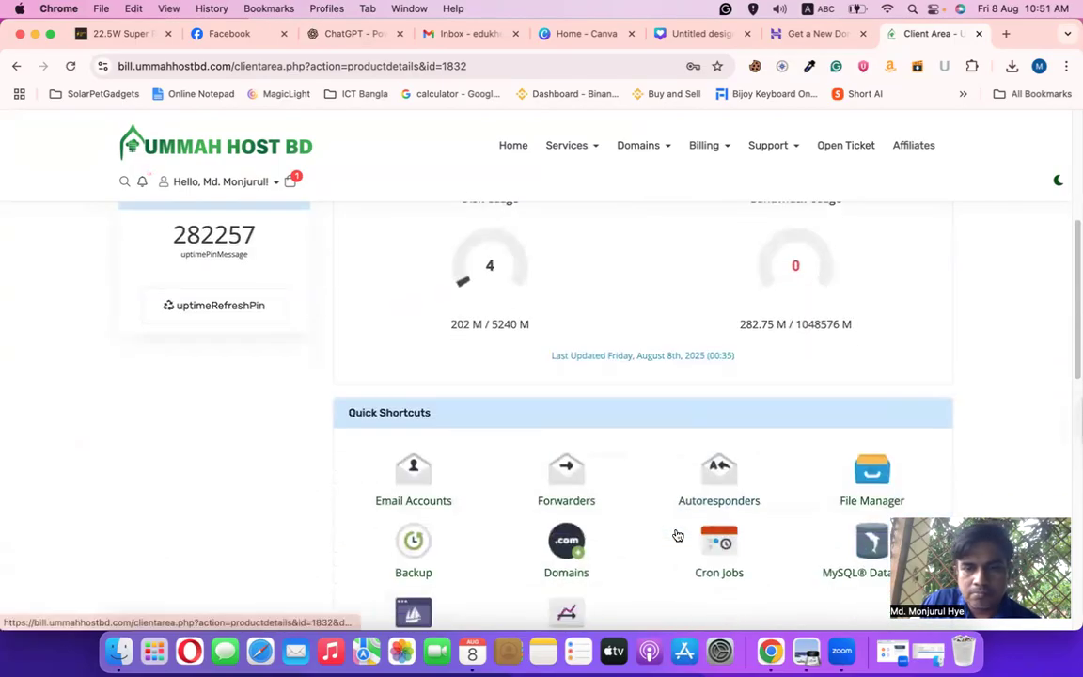
scroll(677, 533, down, 3)
scroll(679, 535, up, 3)
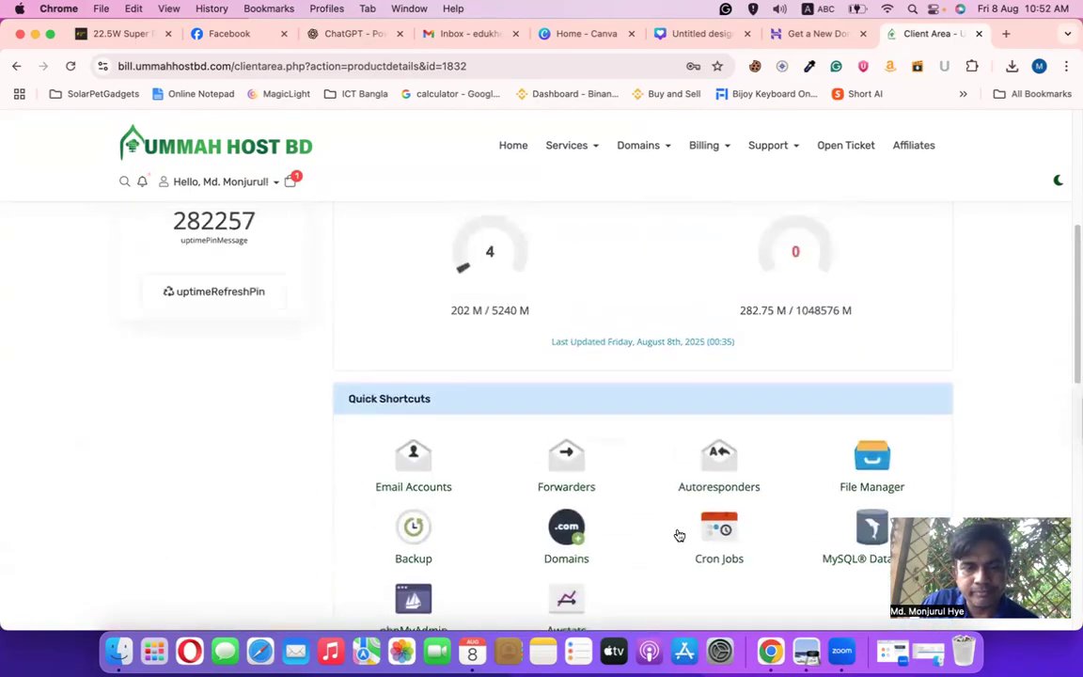
scroll(634, 542, up, 10)
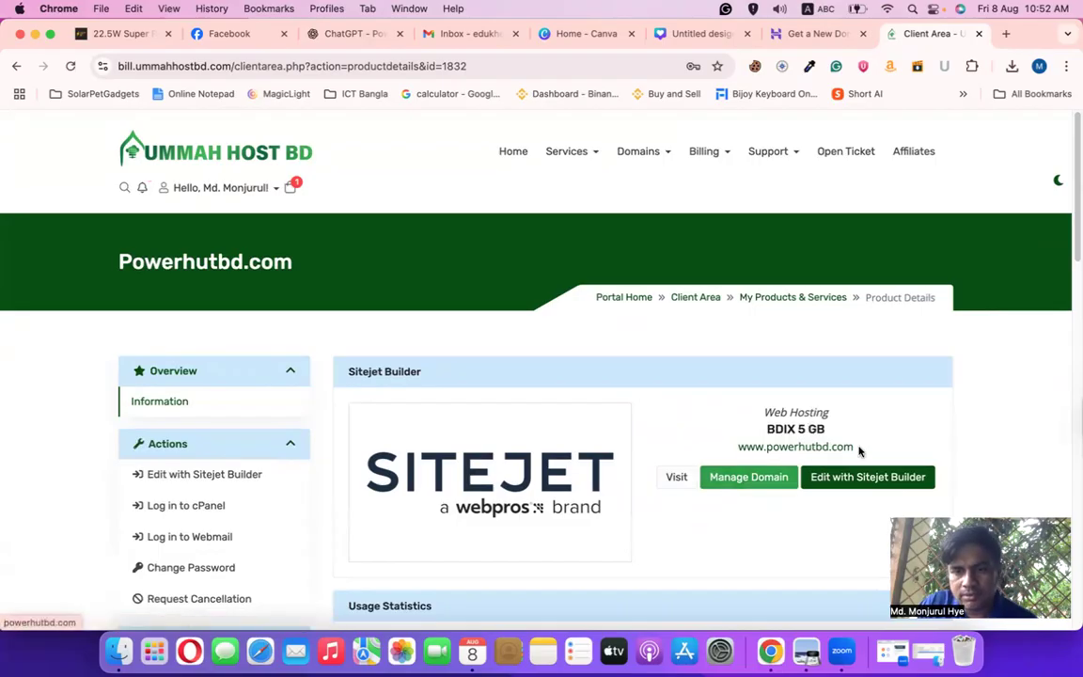
Scroll through the Powerhutbd.com product page's Sitejet Builder and File Manager, MySQL, phpMyAdmin shortcuts
drag(858, 451, 725, 450)
scroll(620, 564, down, 1)
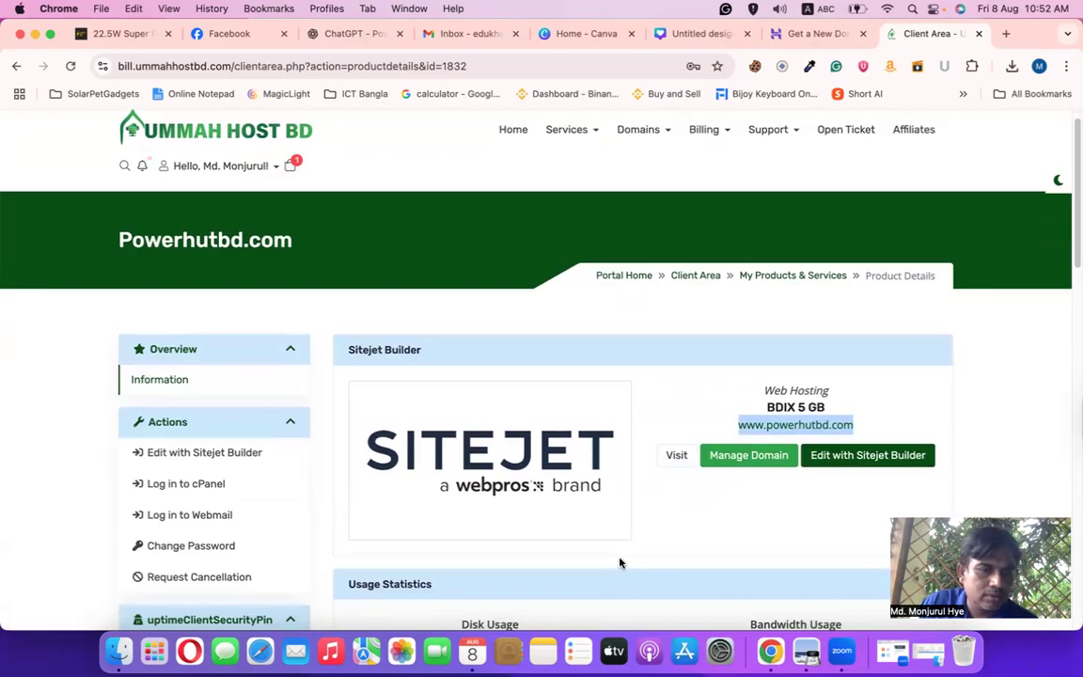
scroll(620, 564, down, 2)
scroll(620, 563, down, 5)
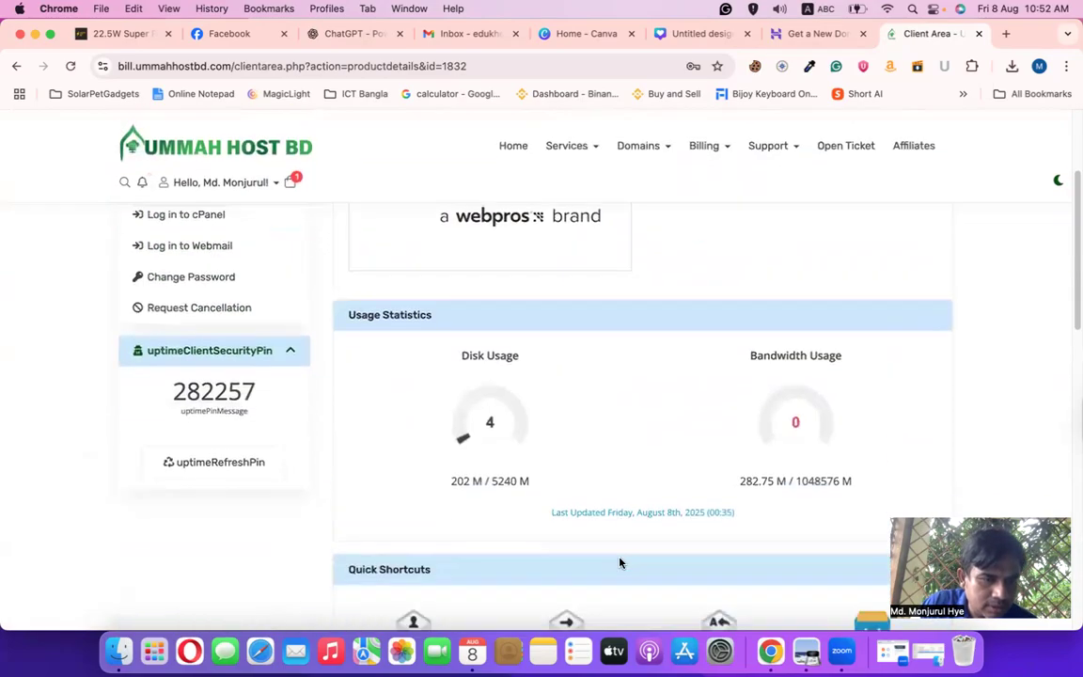
scroll(622, 563, down, 3)
scroll(625, 565, down, 5)
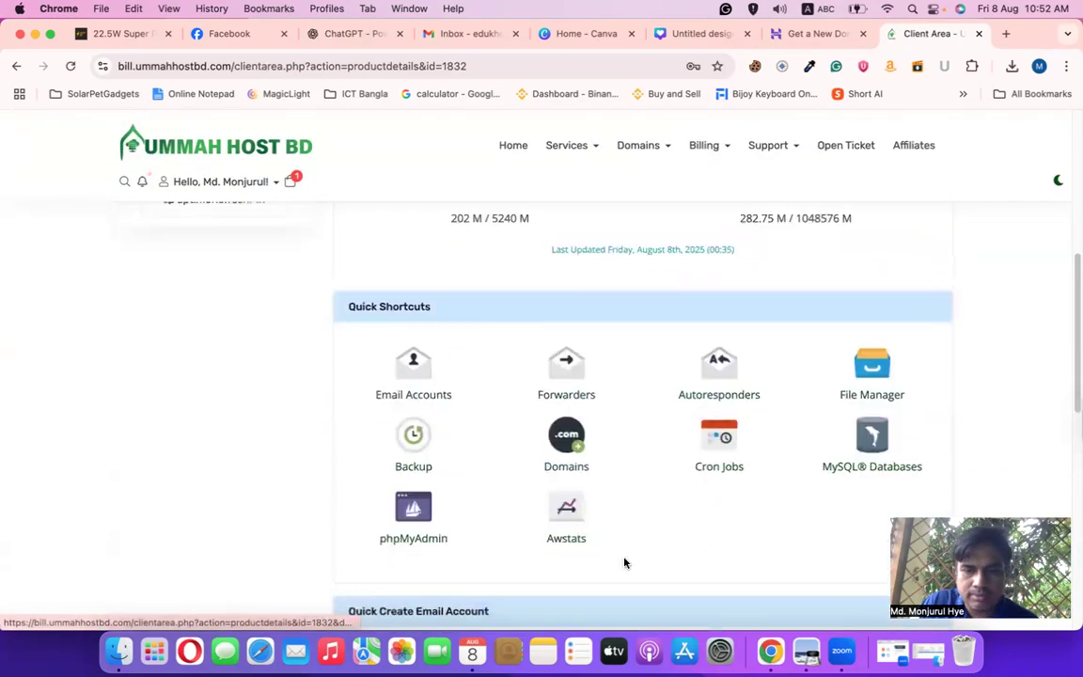
scroll(624, 562, down, 5)
scroll(624, 563, down, 3)
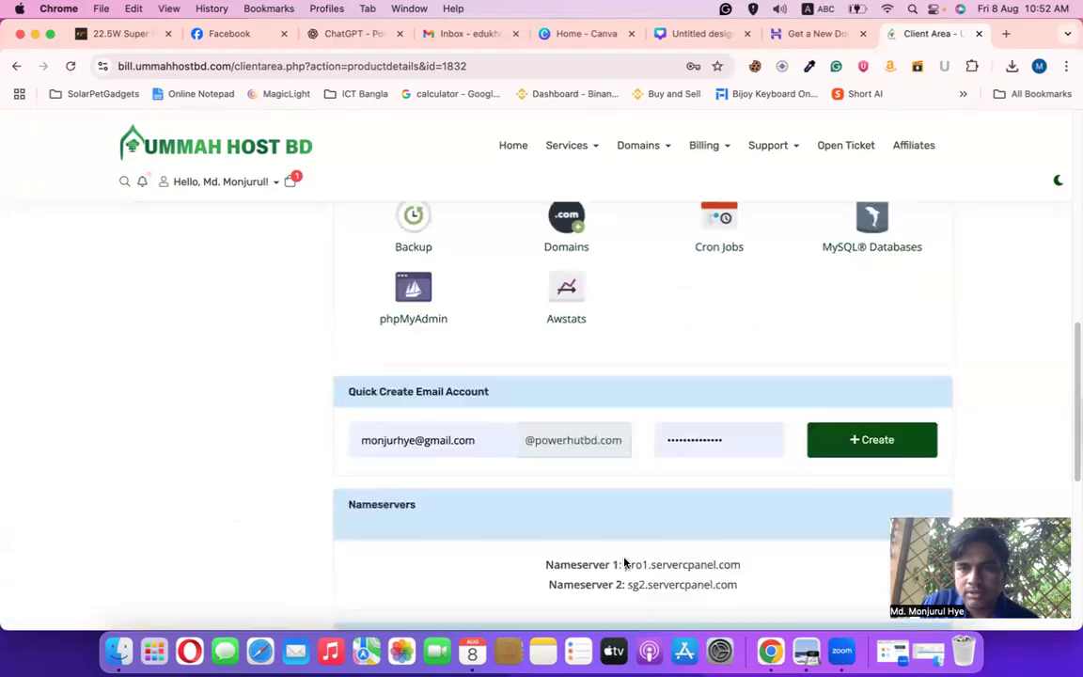
scroll(625, 561, down, 3)
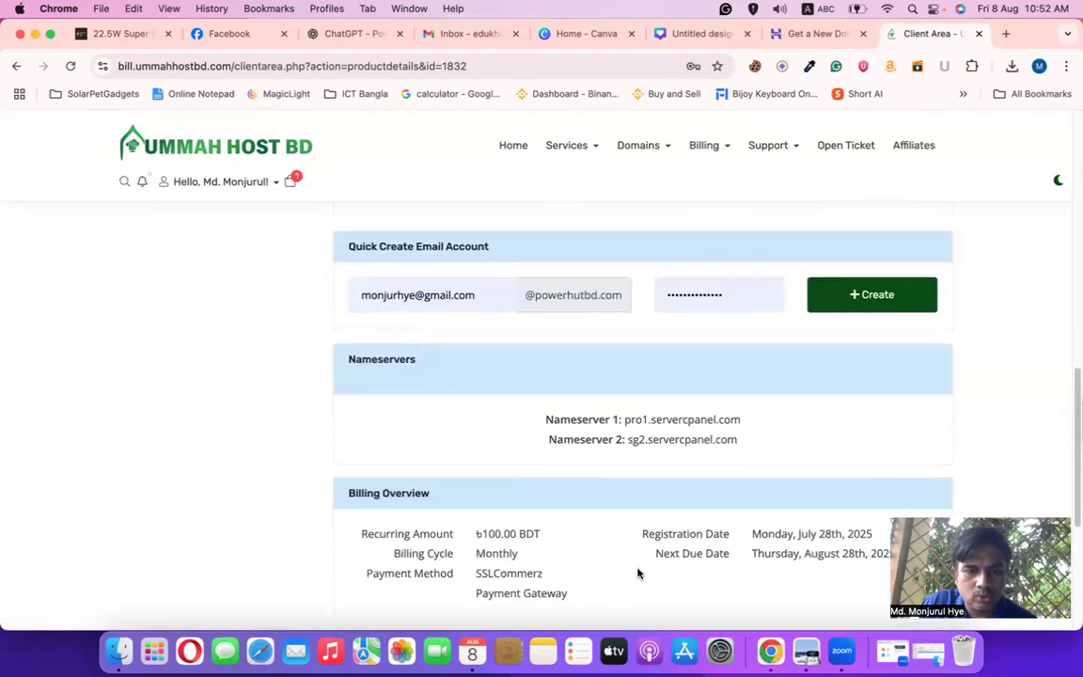
scroll(638, 571, down, 3)
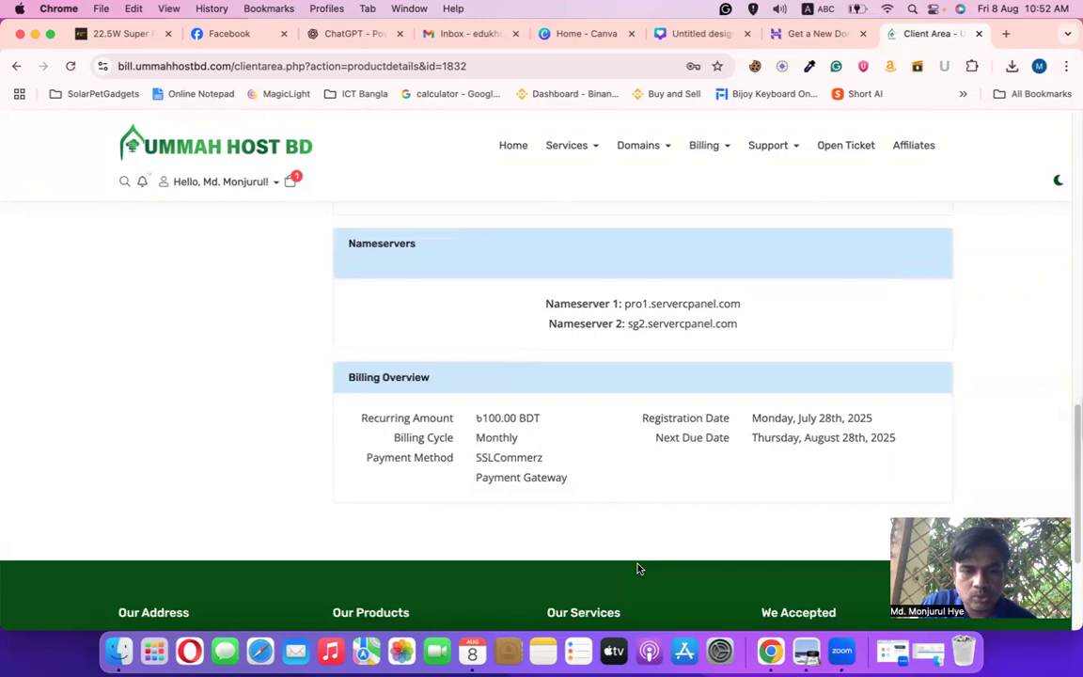
scroll(636, 568, up, 6)
scroll(635, 567, up, 1)
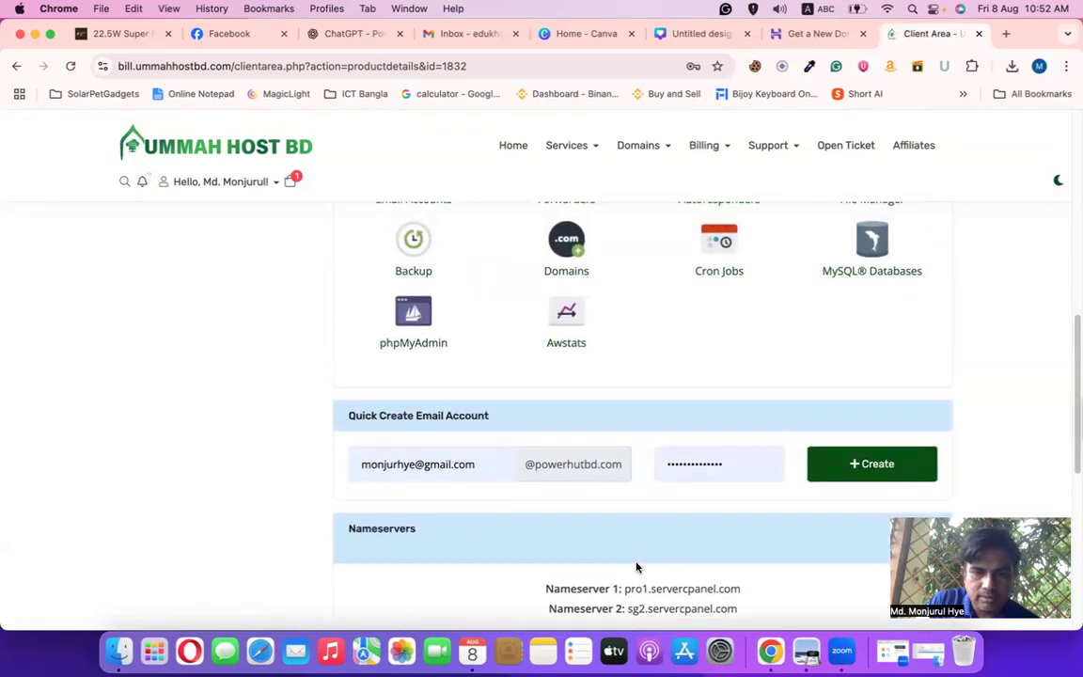
scroll(475, 428, up, 20)
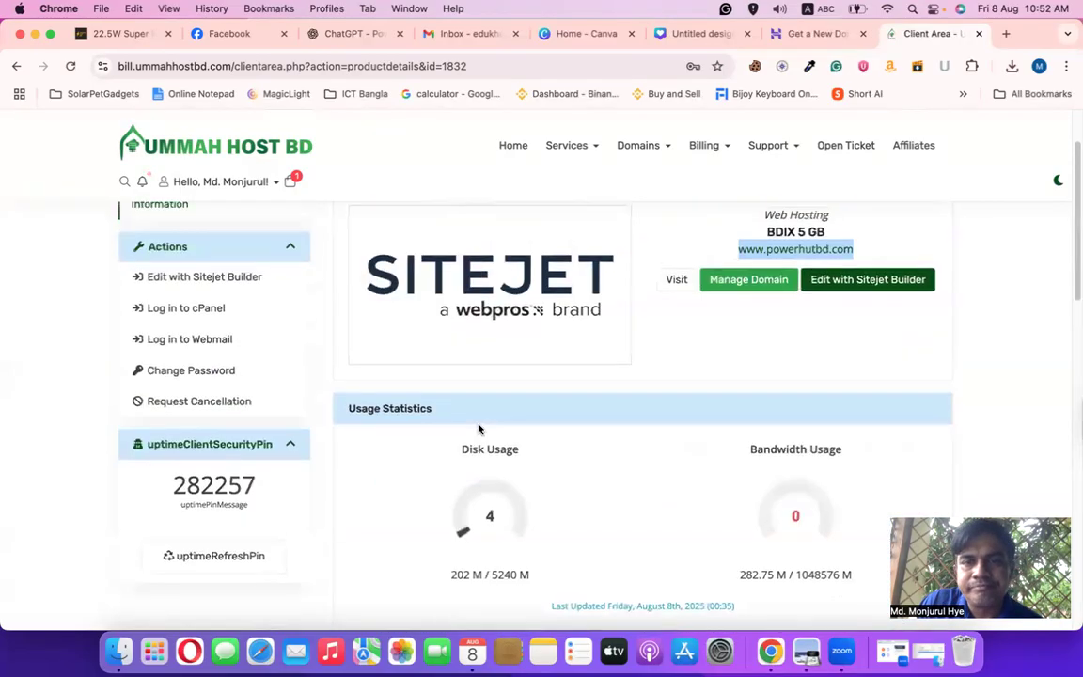
Check the Billing and Services menus, then return to the Client Area dashboard
click(726, 158)
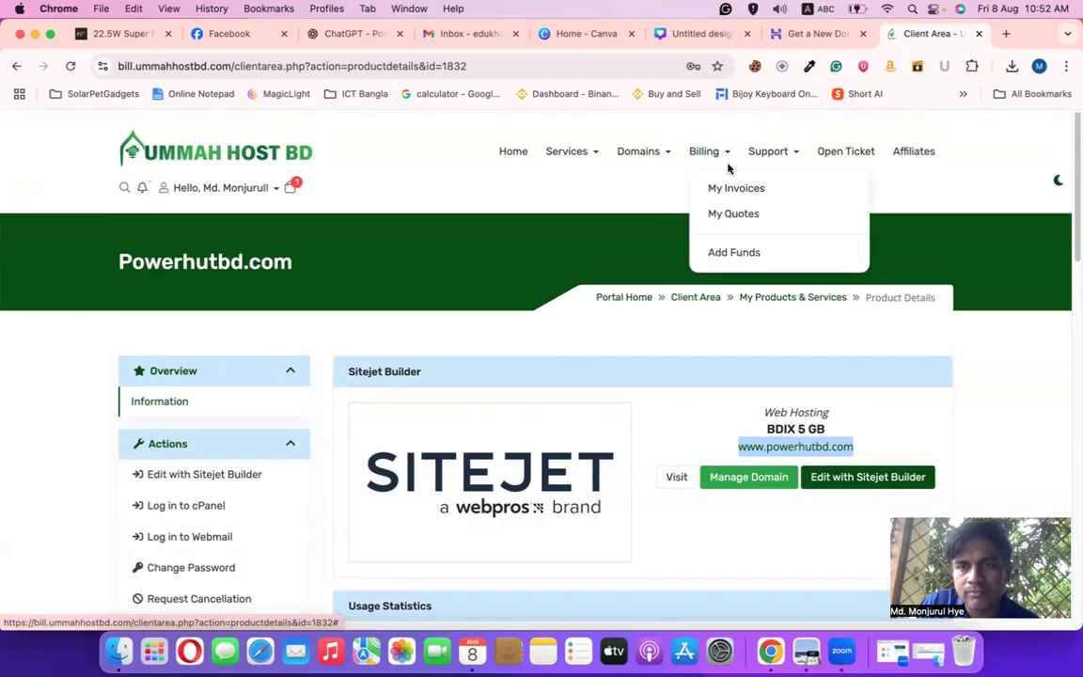
click(594, 158)
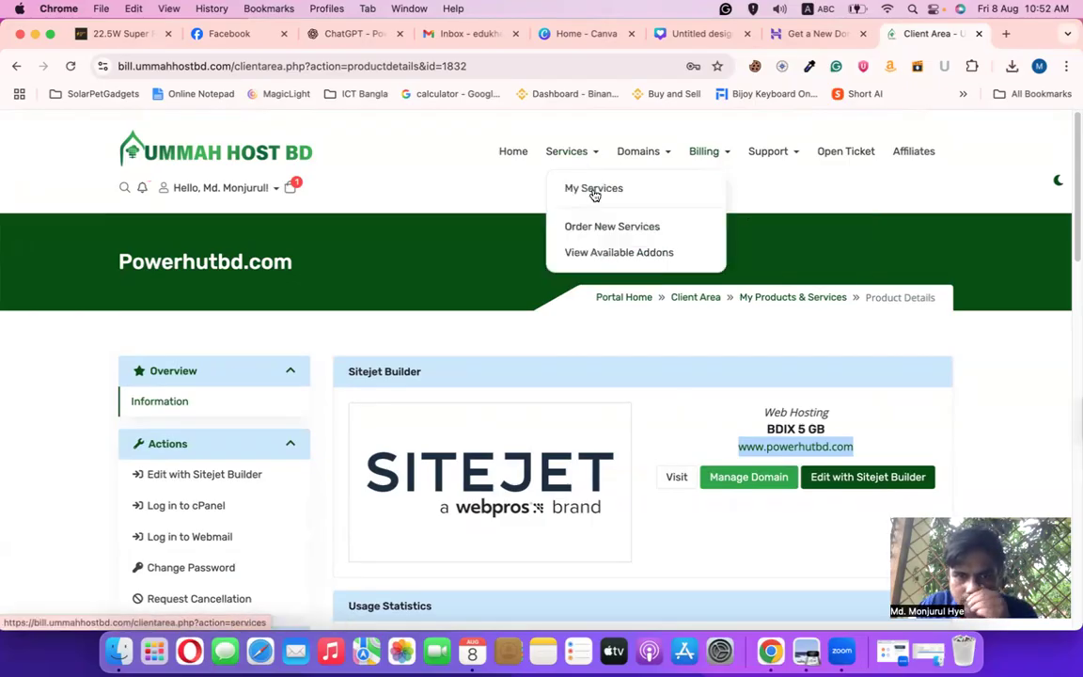
click(417, 327)
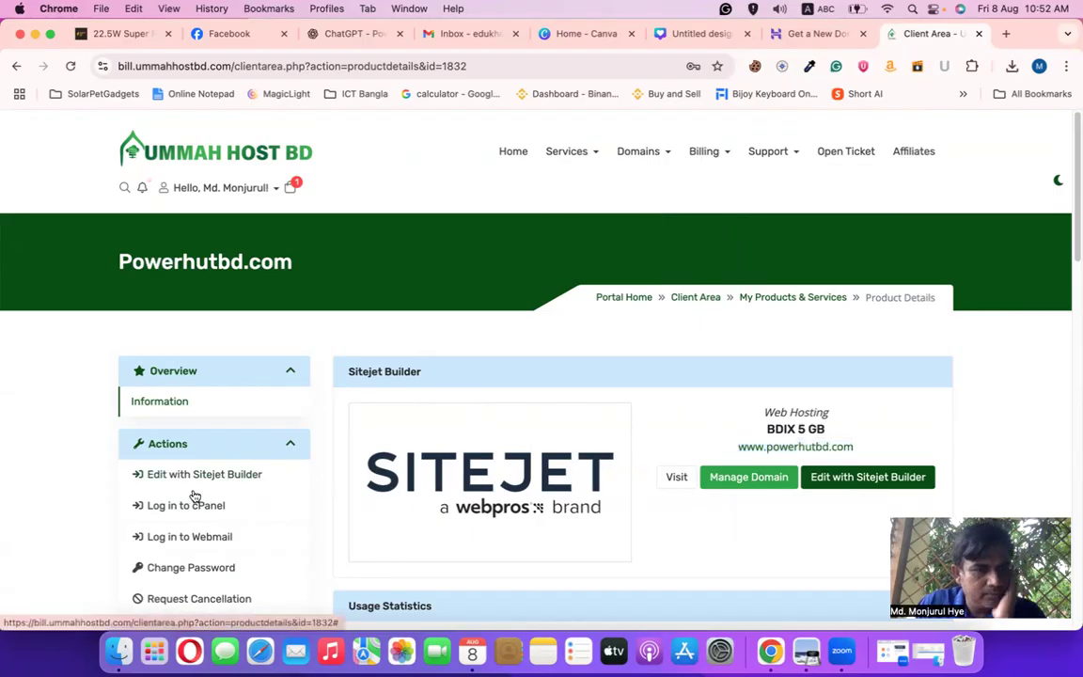
scroll(266, 483, down, 5)
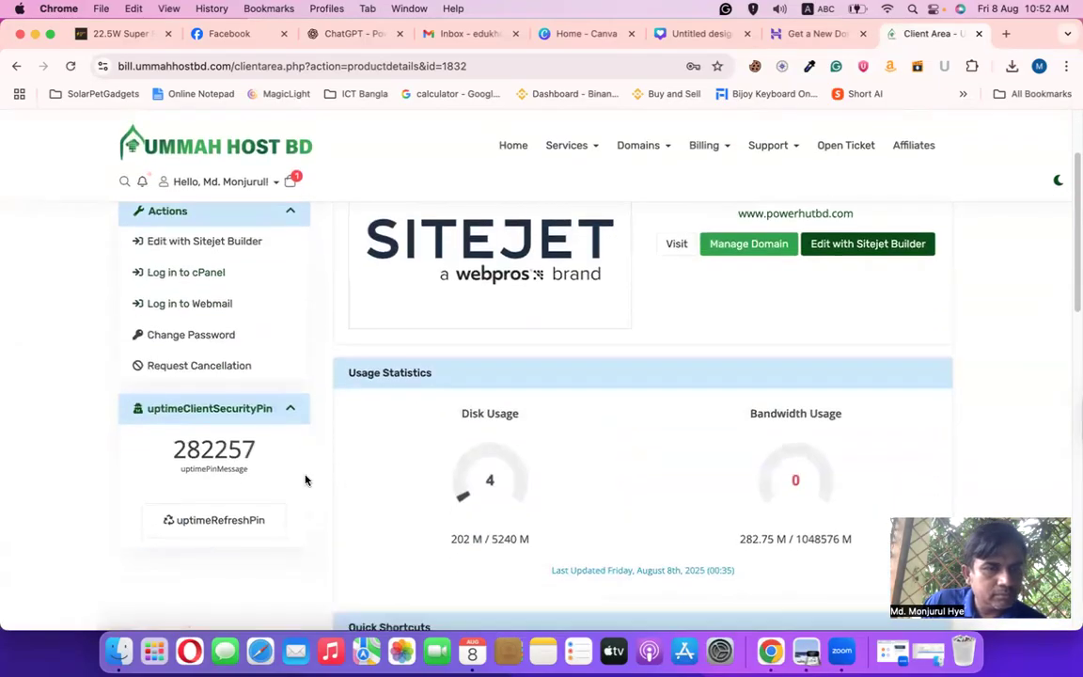
scroll(460, 511, down, 3)
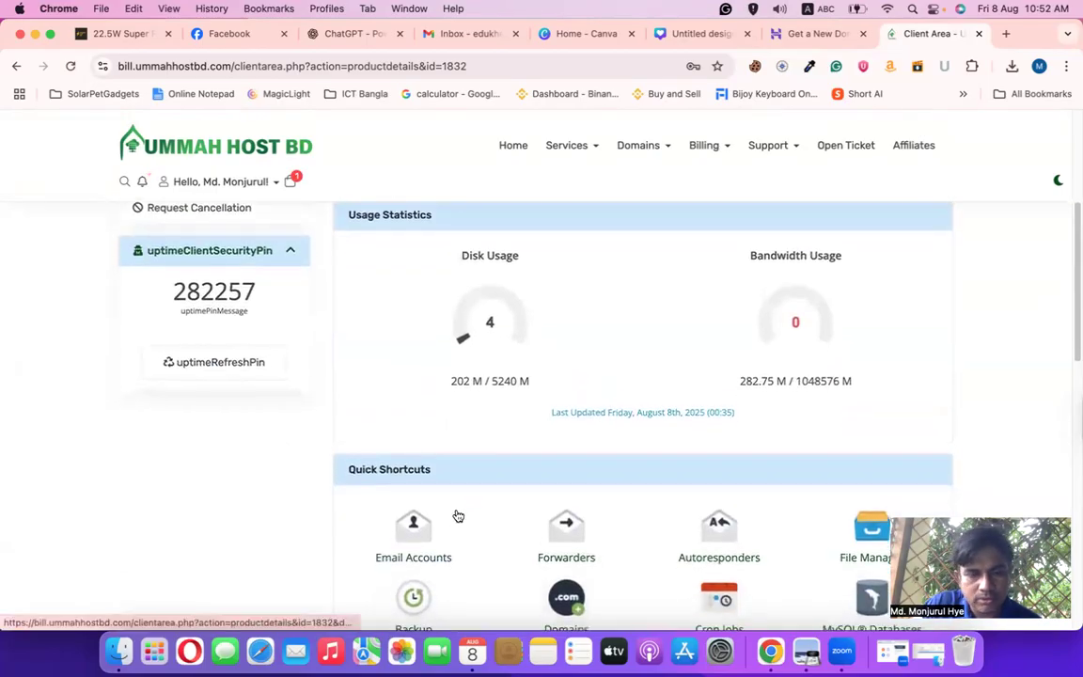
scroll(460, 513, down, 1)
scroll(460, 514, down, 3)
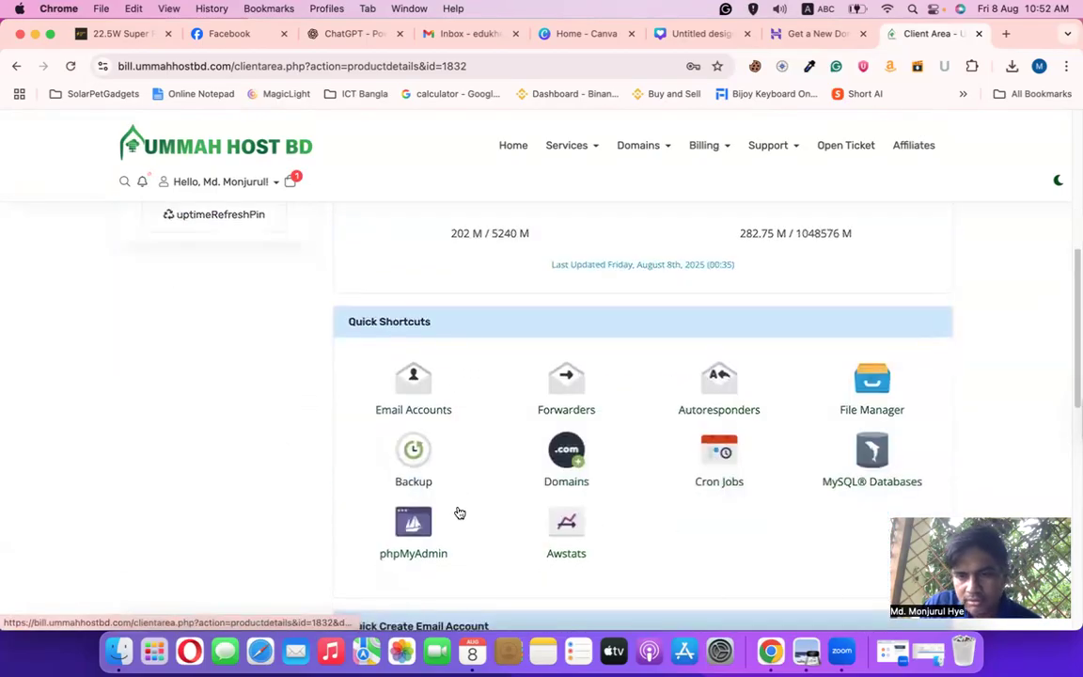
scroll(460, 513, up, 1)
scroll(459, 513, up, 10)
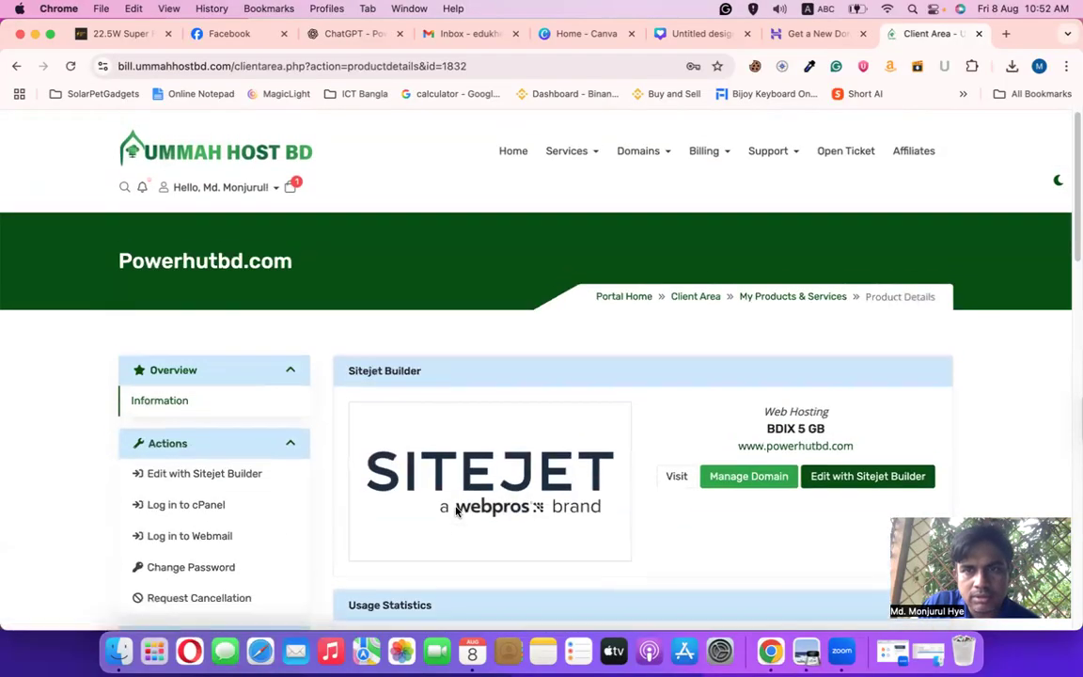
click(513, 149)
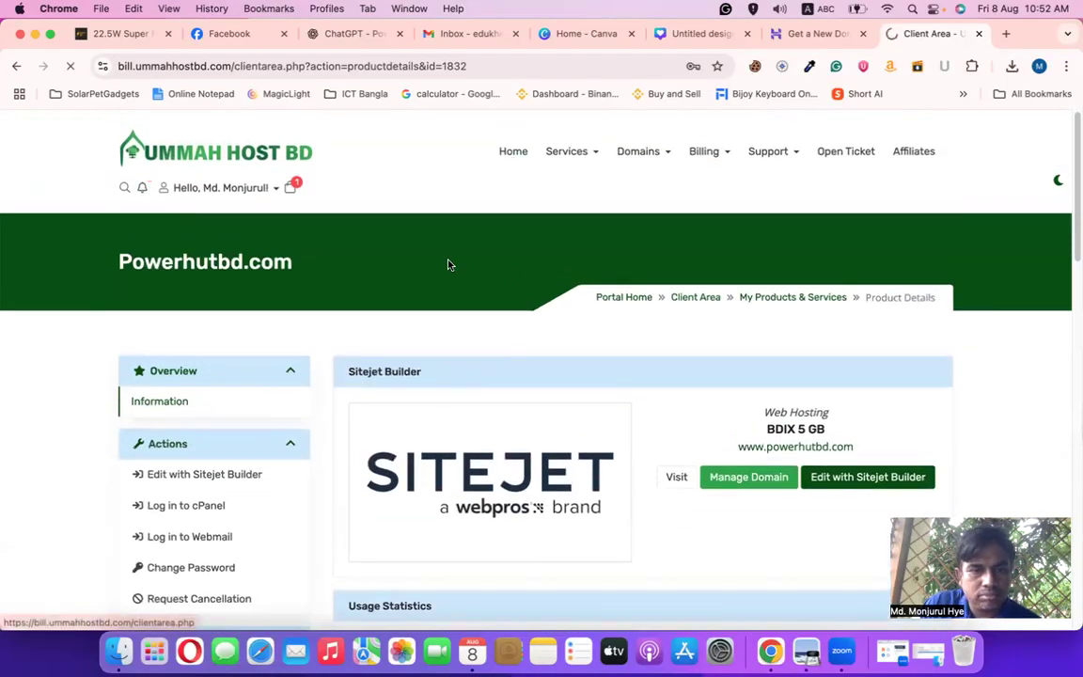
Show the Domains dropdown on My Dashboard, then switch to the Power Hut BD store tab
scroll(523, 457, down, 1)
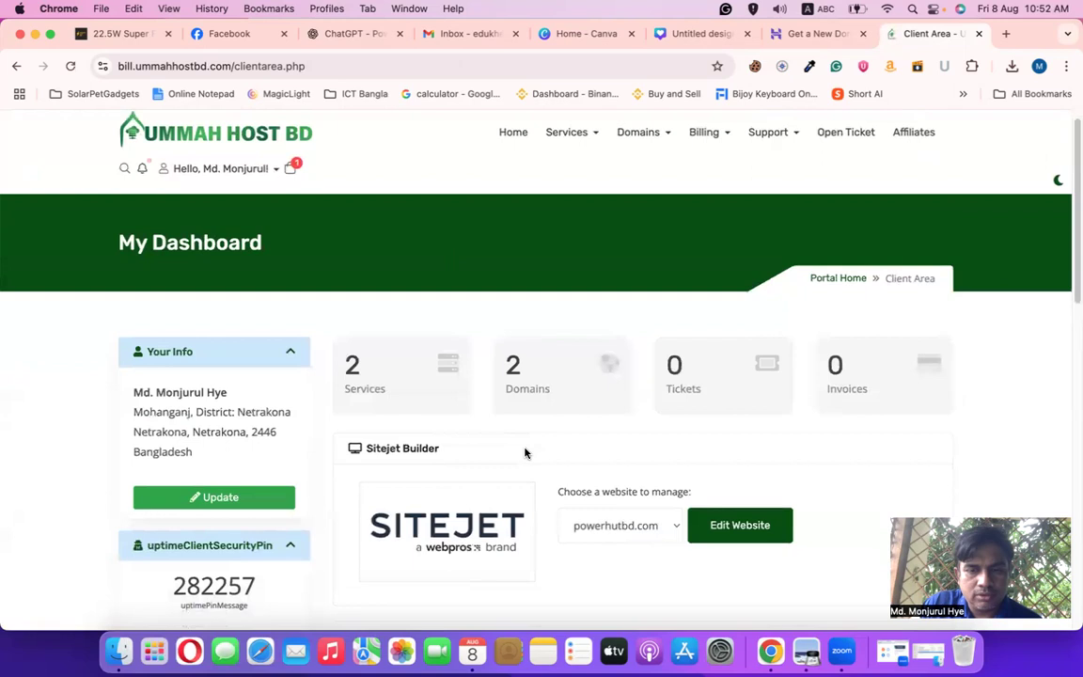
scroll(523, 458, up, 1)
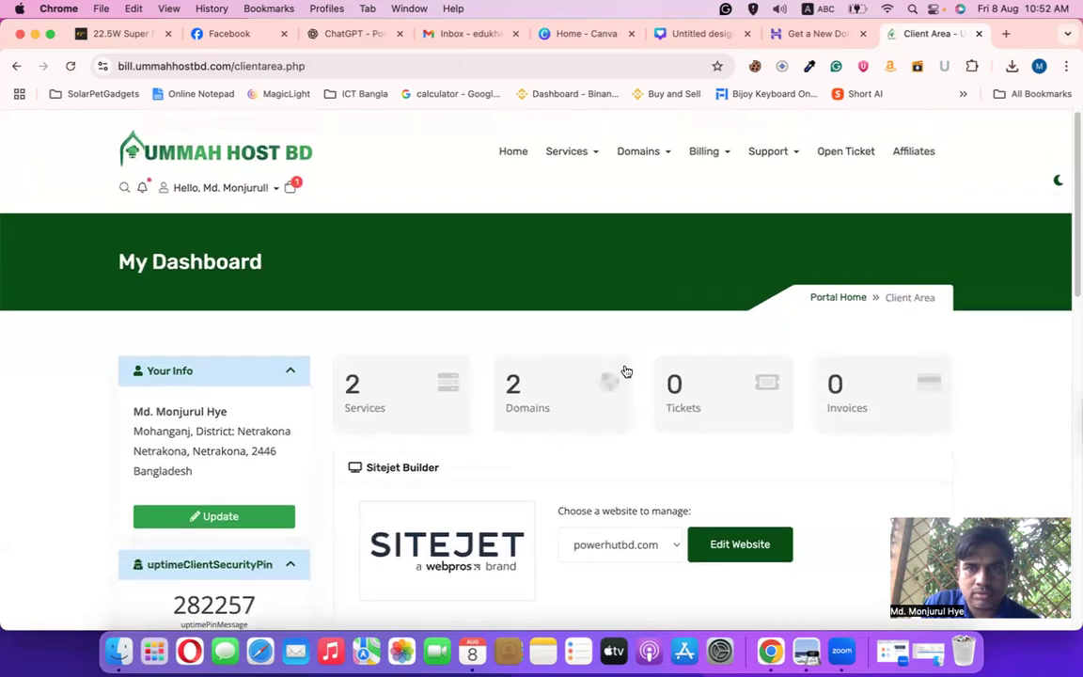
click(648, 154)
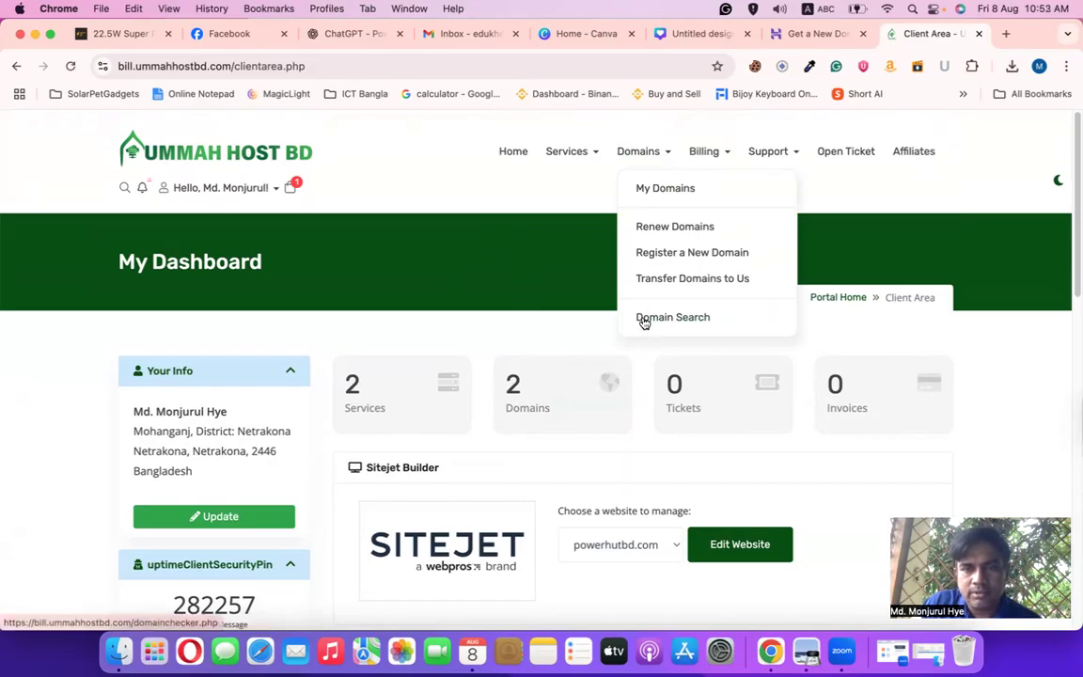
click(132, 33)
On powerhutbd.com, open the Start a Physical Business – Free Training page and highlight lesson 7 on buying a domain and hosting
click(211, 37)
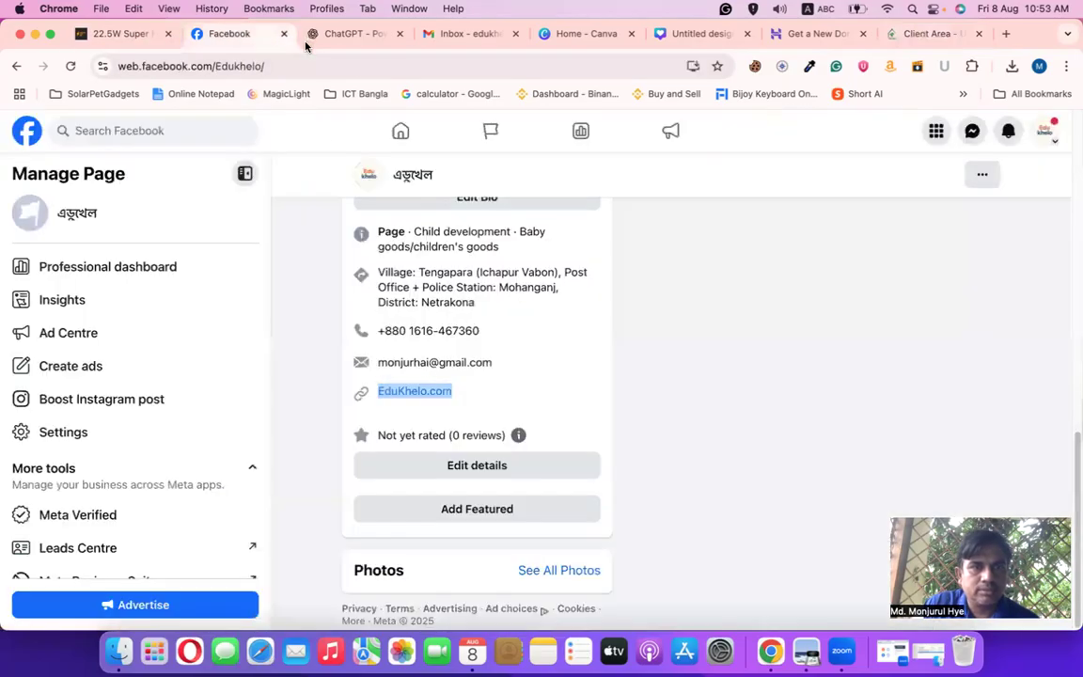
click(132, 34)
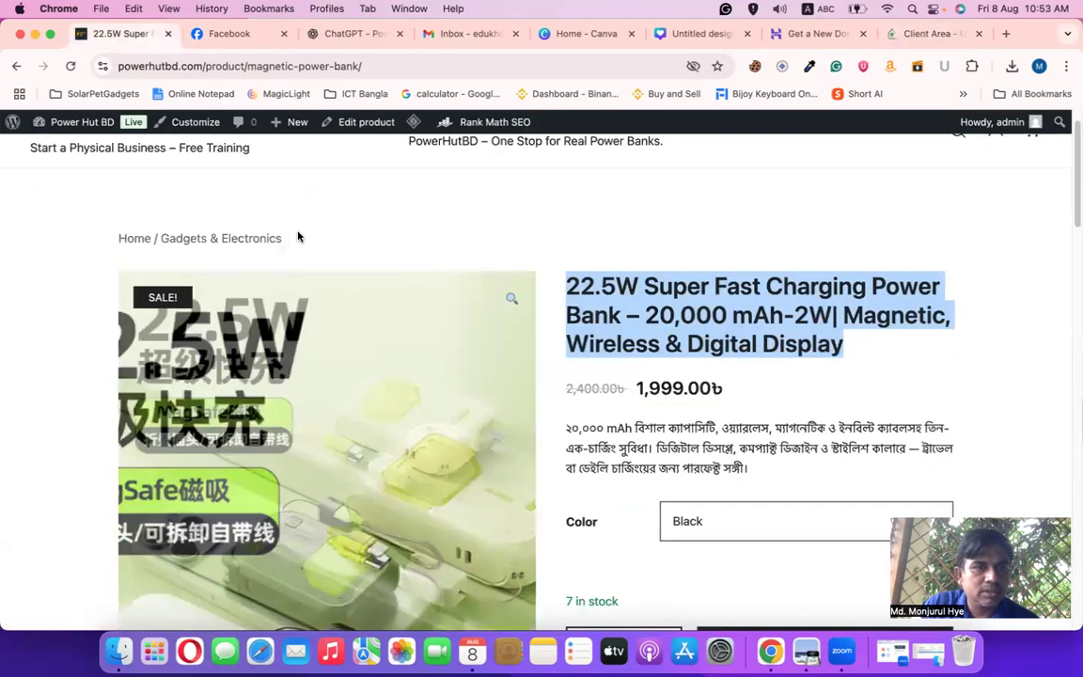
click(115, 190)
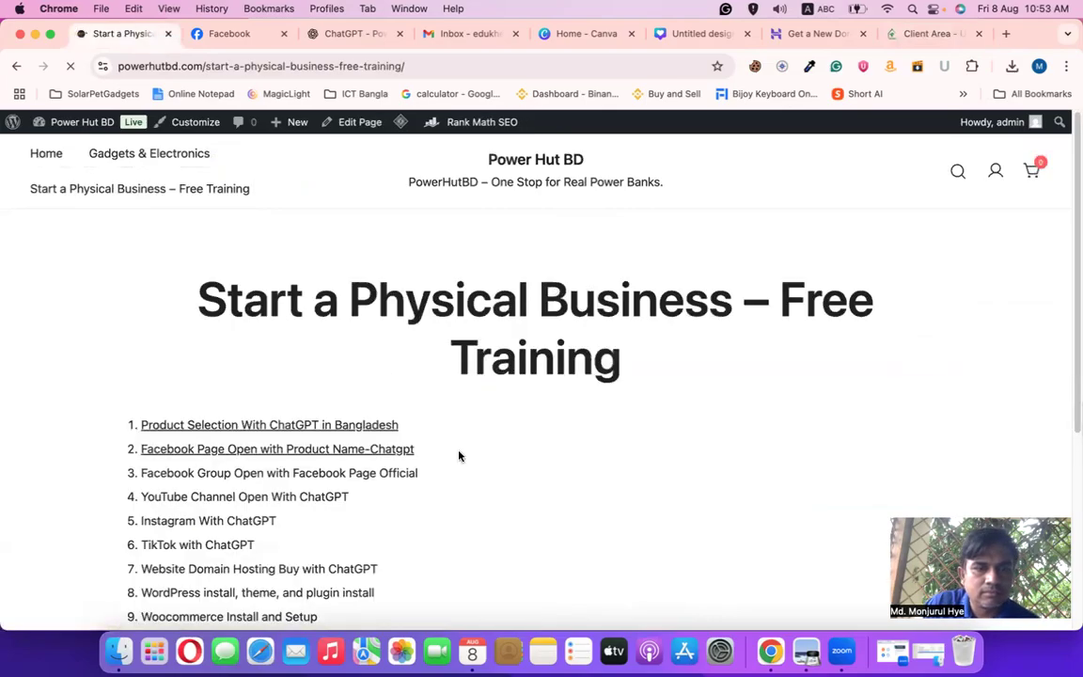
scroll(493, 483, down, 5)
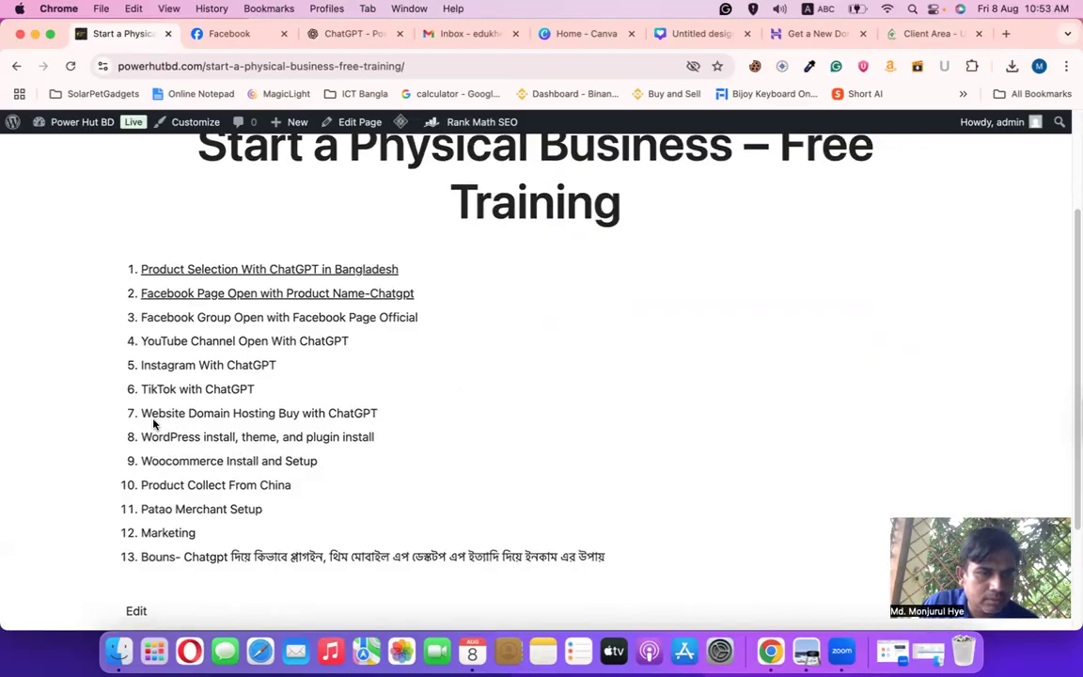
mouse_move(156, 415)
mouse_down()
mouse_move(396, 416)
mouse_move(151, 426)
mouse_up()
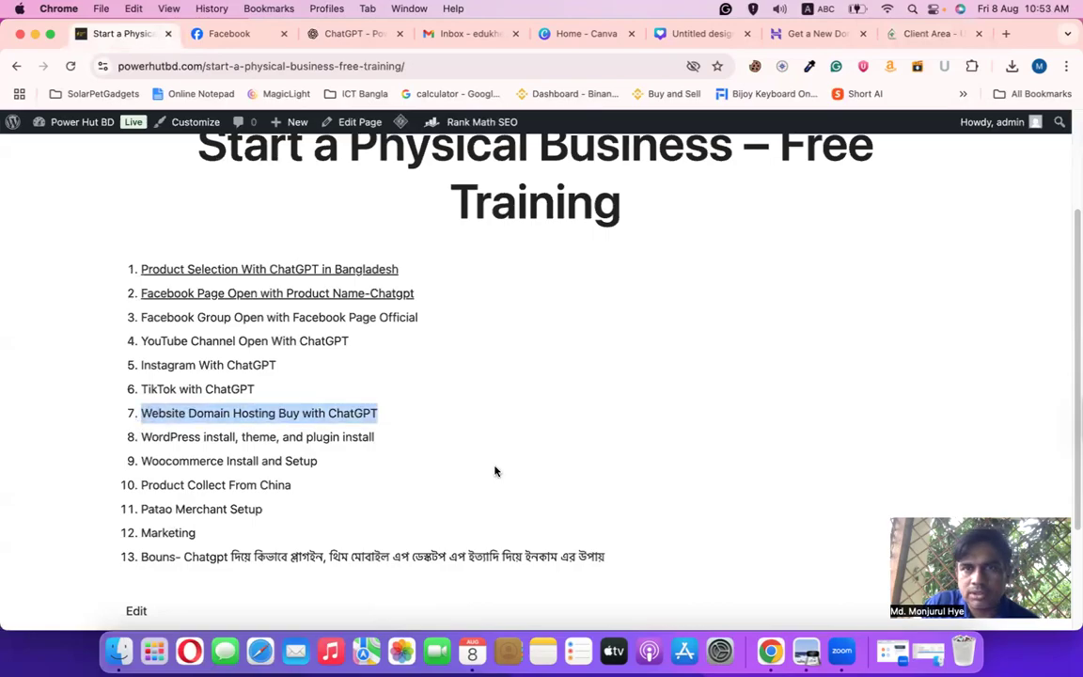
scroll(496, 471, up, 3)
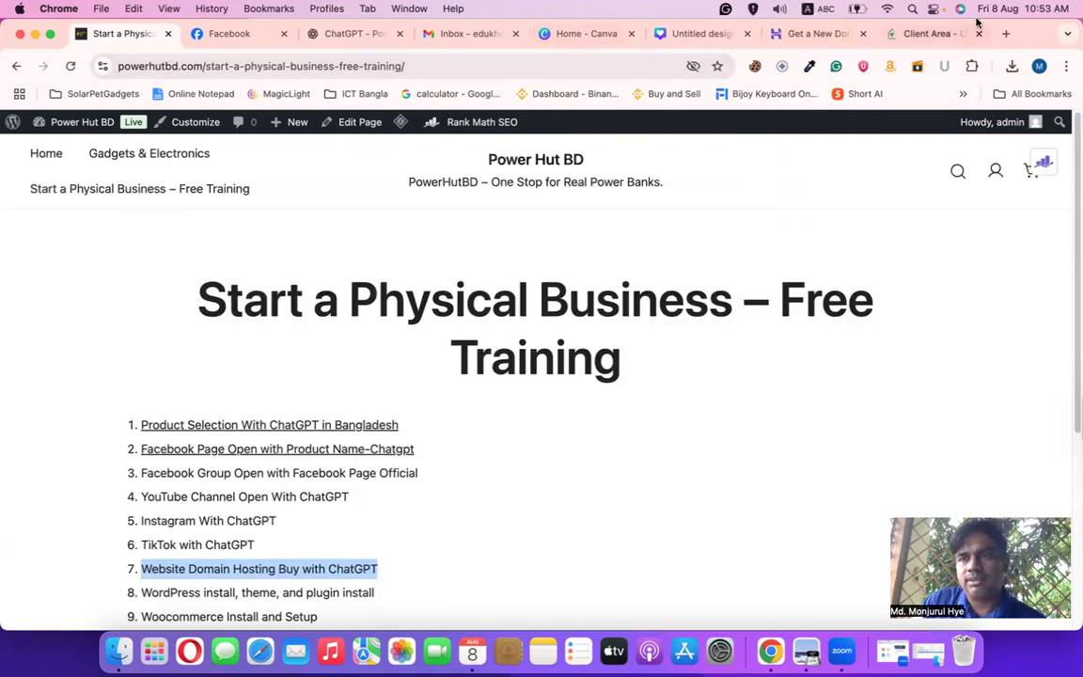
click(940, 31)
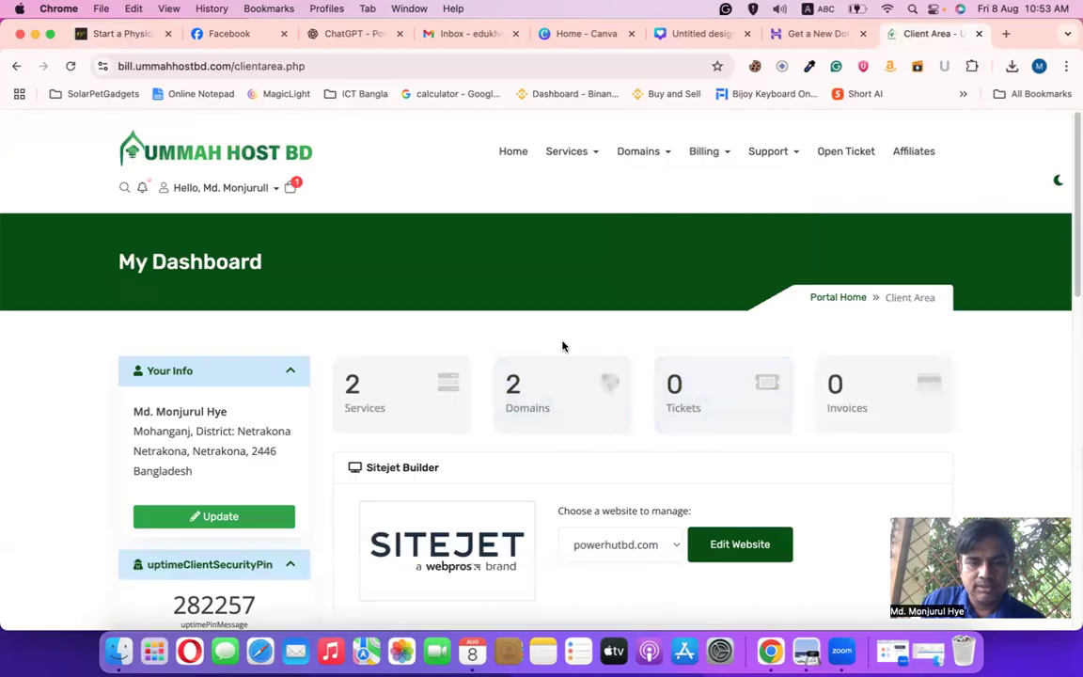
Scroll the Ummah Host BD dashboard down to Your Active Products/Services and back to the top
scroll(624, 368, down, 4)
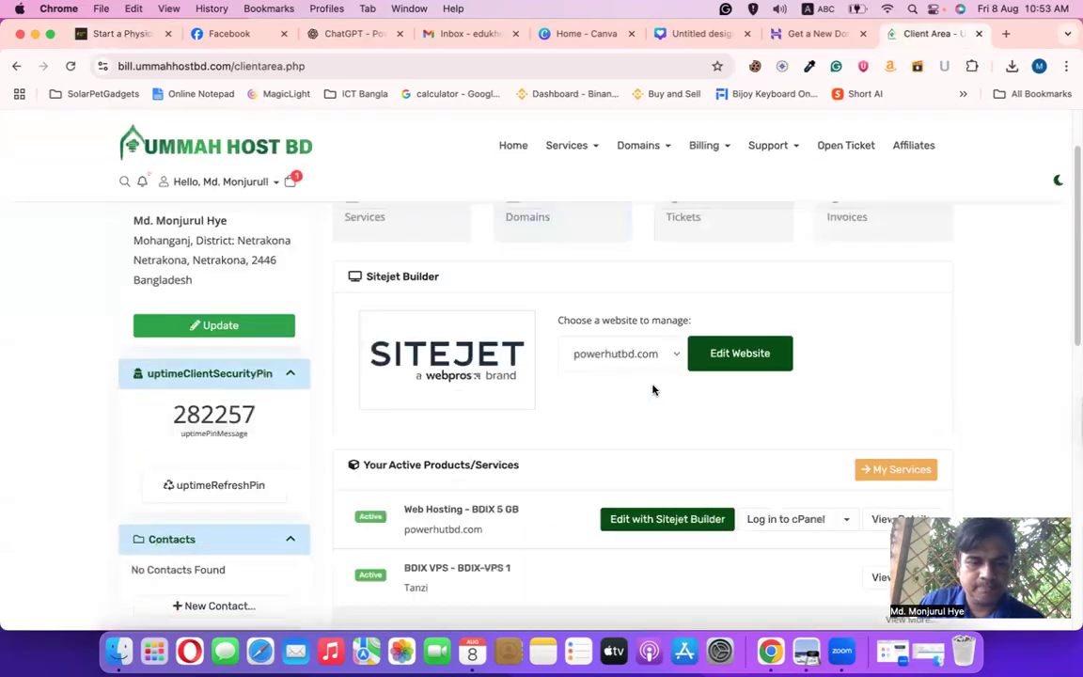
scroll(654, 387, down, 3)
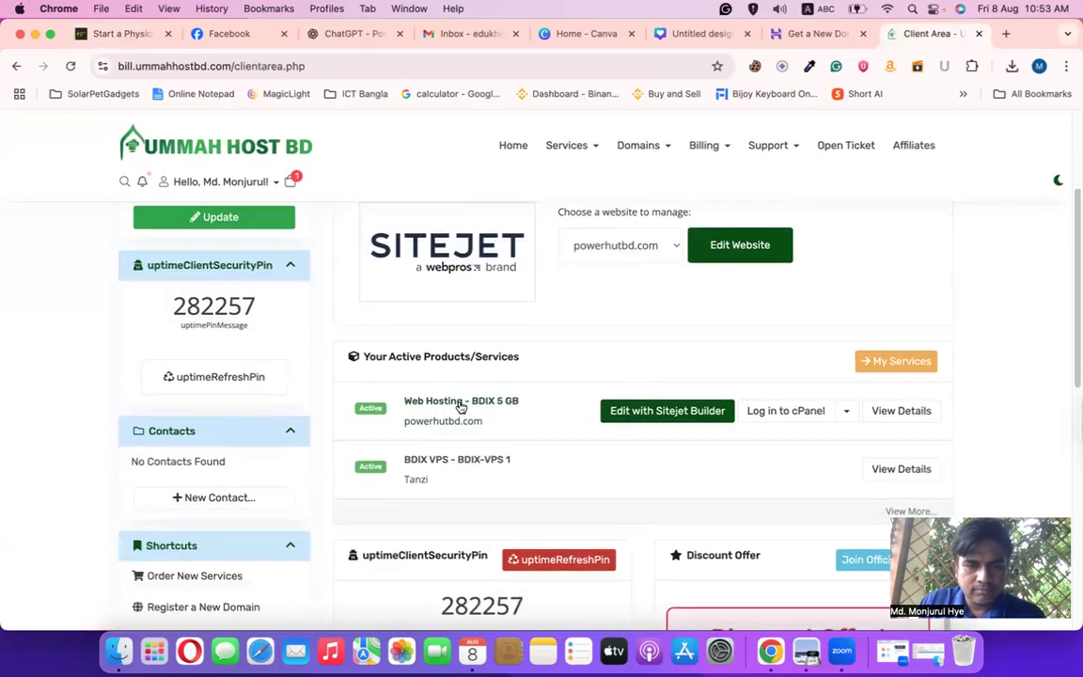
scroll(480, 411, up, 6)
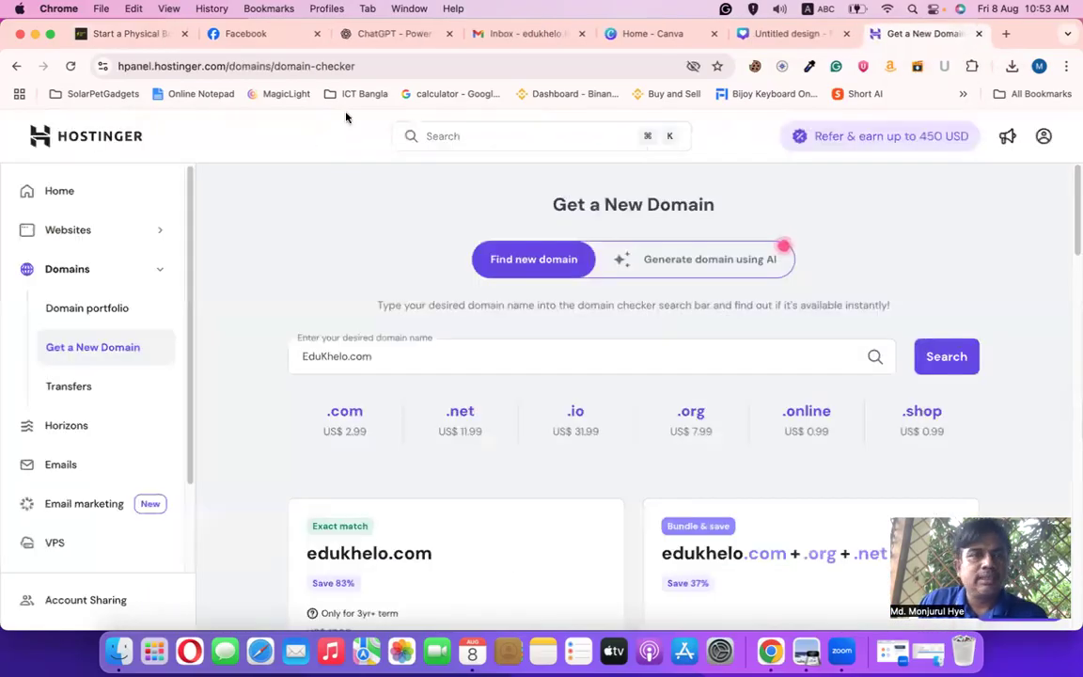
Bring the Edukhelo Facebook page back to the front, showing its cover and logo
click(269, 8)
click(214, 35)
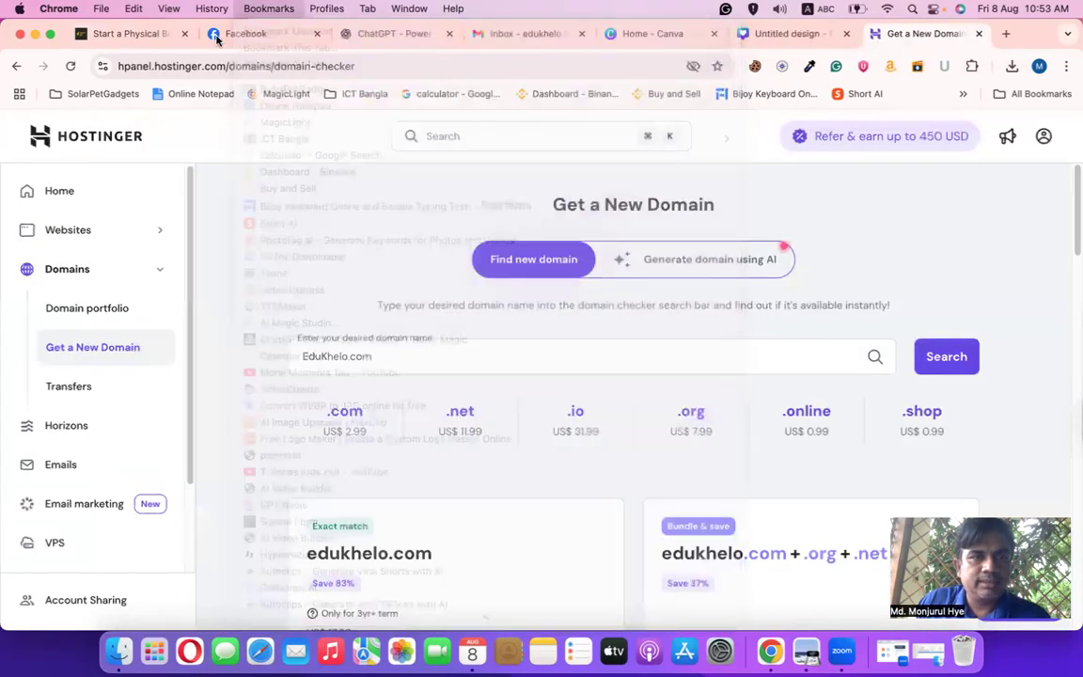
click(214, 35)
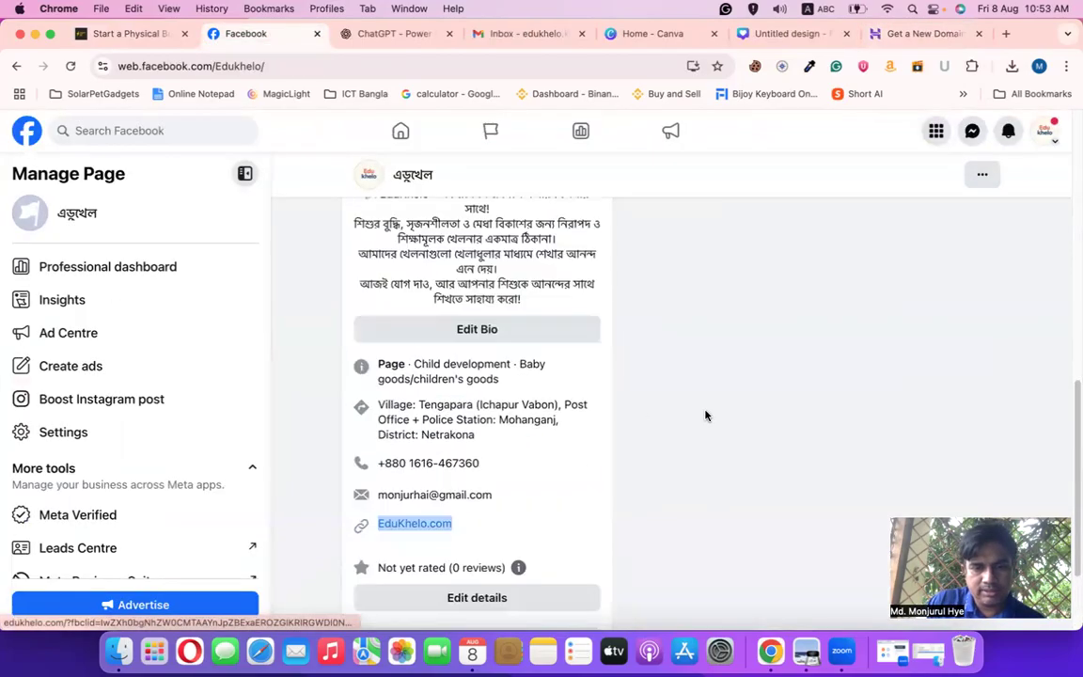
scroll(707, 416, down, 2)
scroll(706, 416, up, 10)
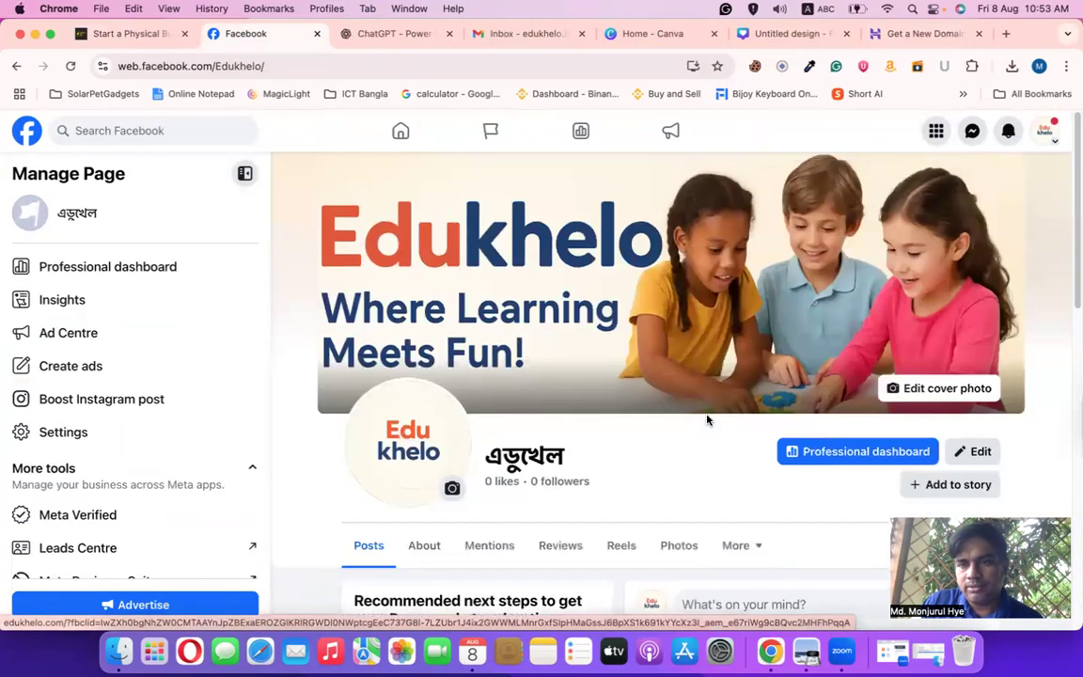
scroll(707, 420, down, 3)
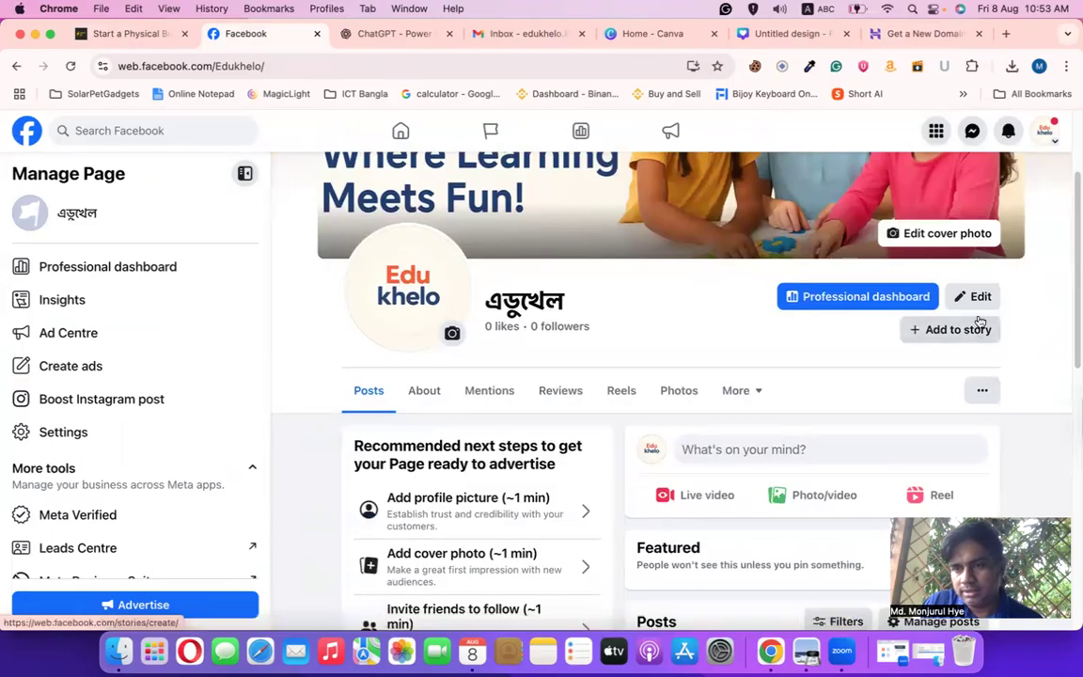
Review the Edukhelo logo, cover, bio and intro in Edit Page, then show the page's options menu
click(978, 297)
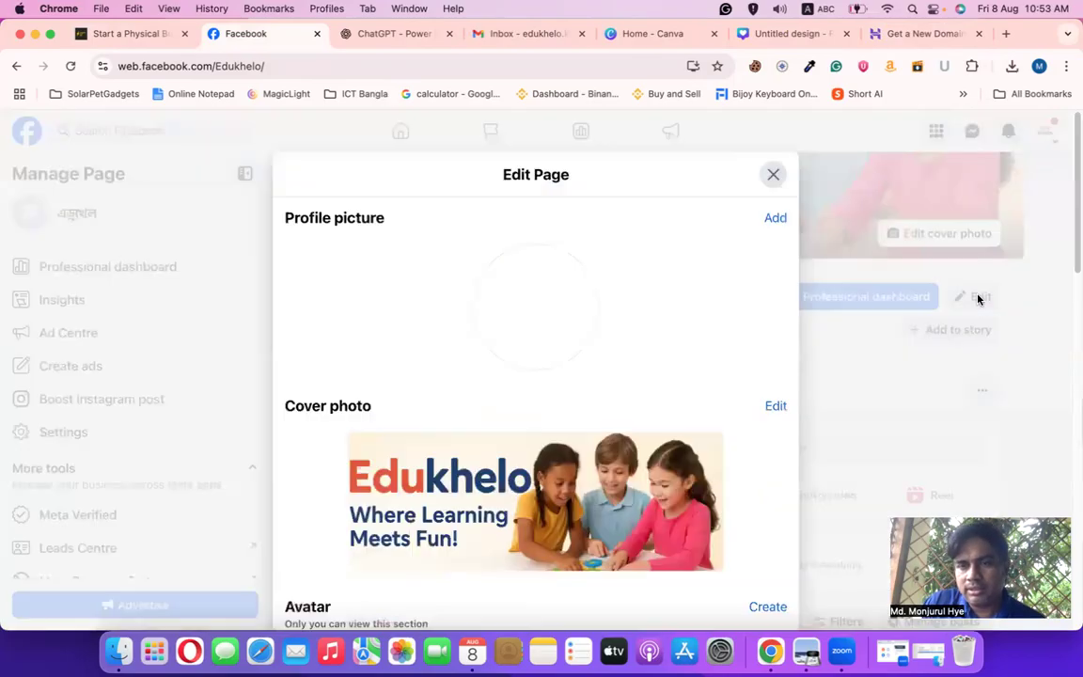
scroll(495, 473, down, 10)
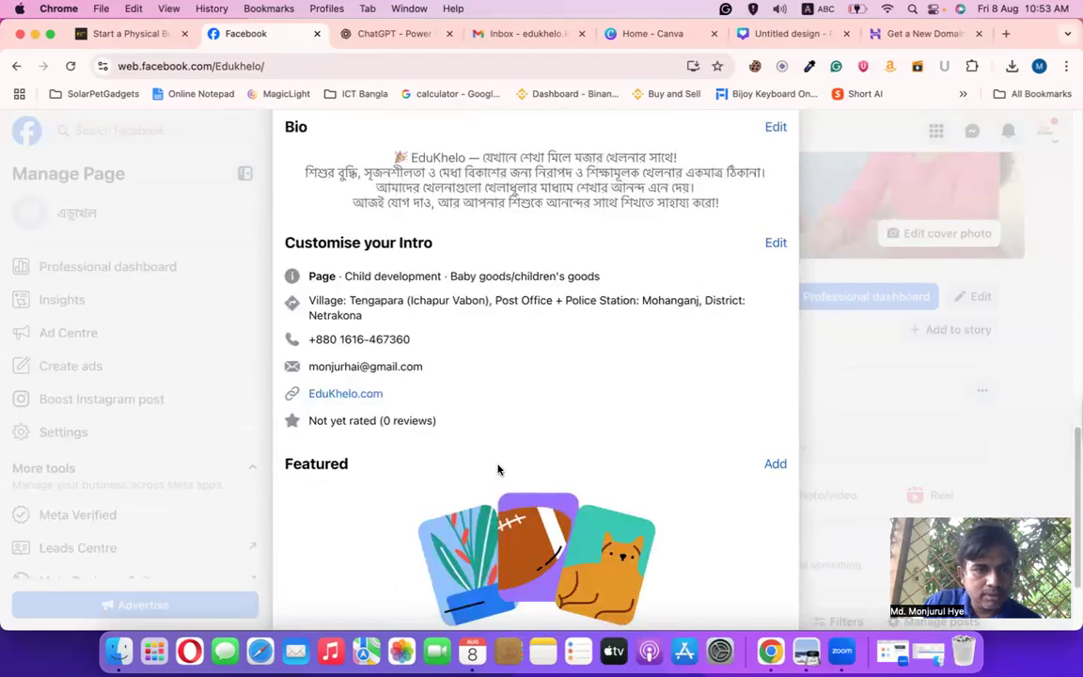
scroll(498, 470, down, 3)
scroll(501, 472, up, 10)
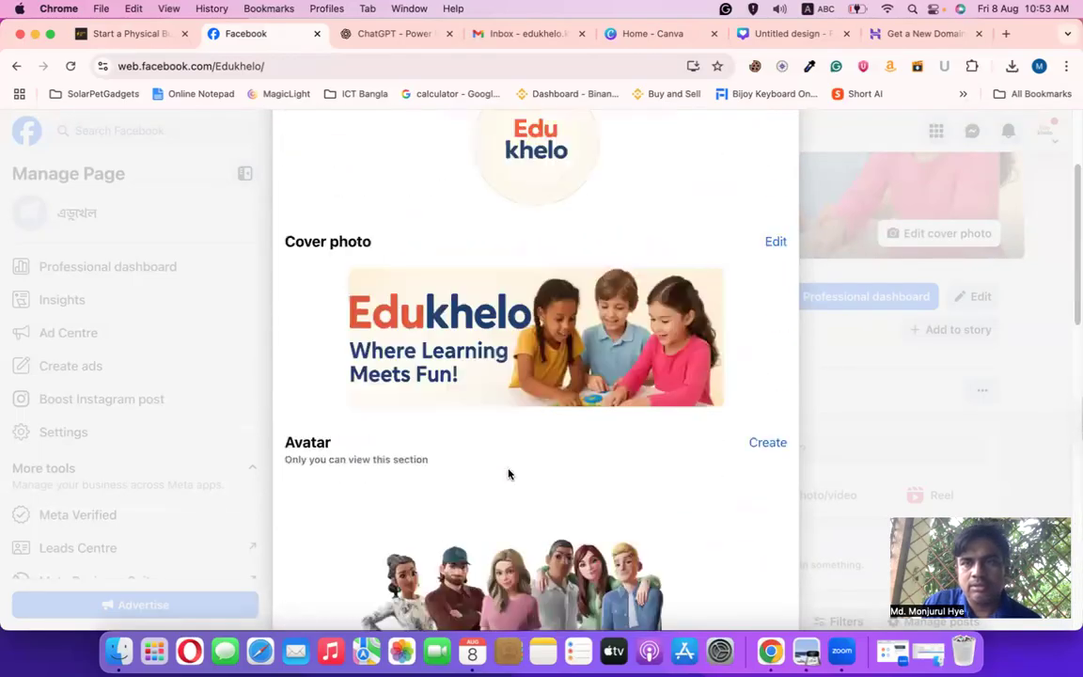
scroll(507, 474, up, 3)
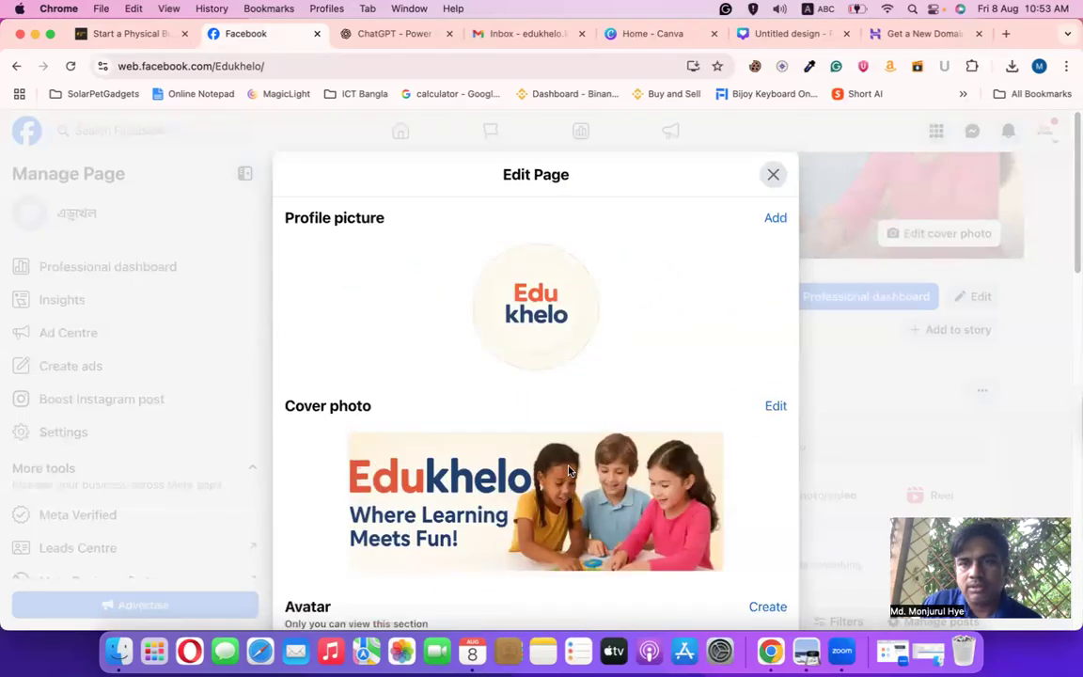
click(773, 174)
click(984, 390)
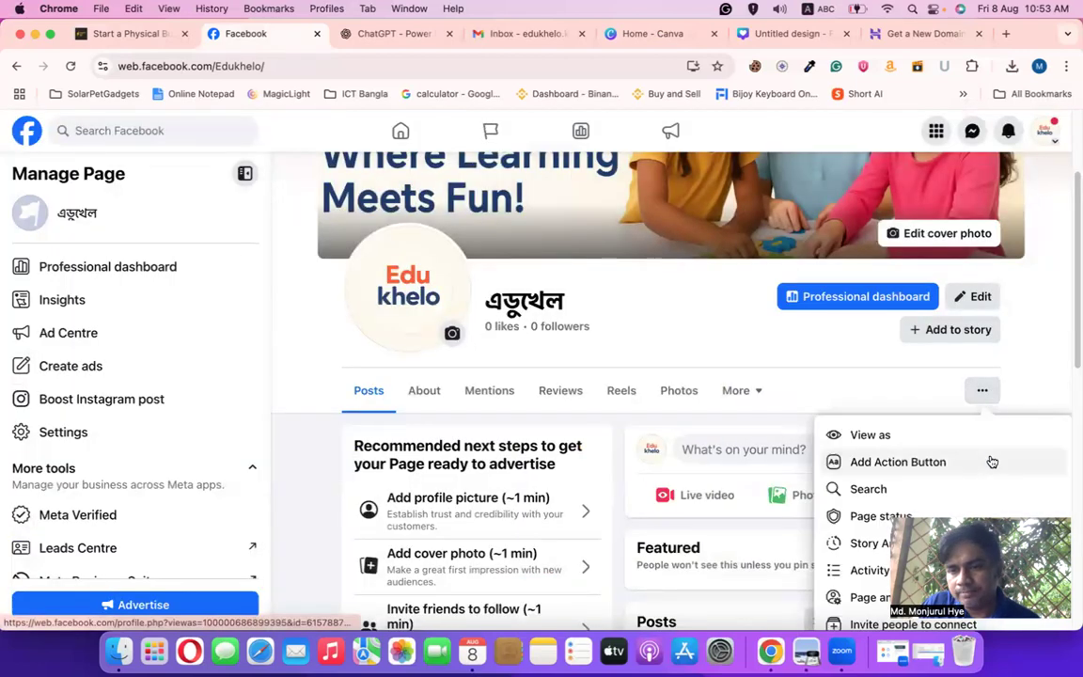
Start adding an action button to the Edukhelo page and browse the button types
click(914, 459)
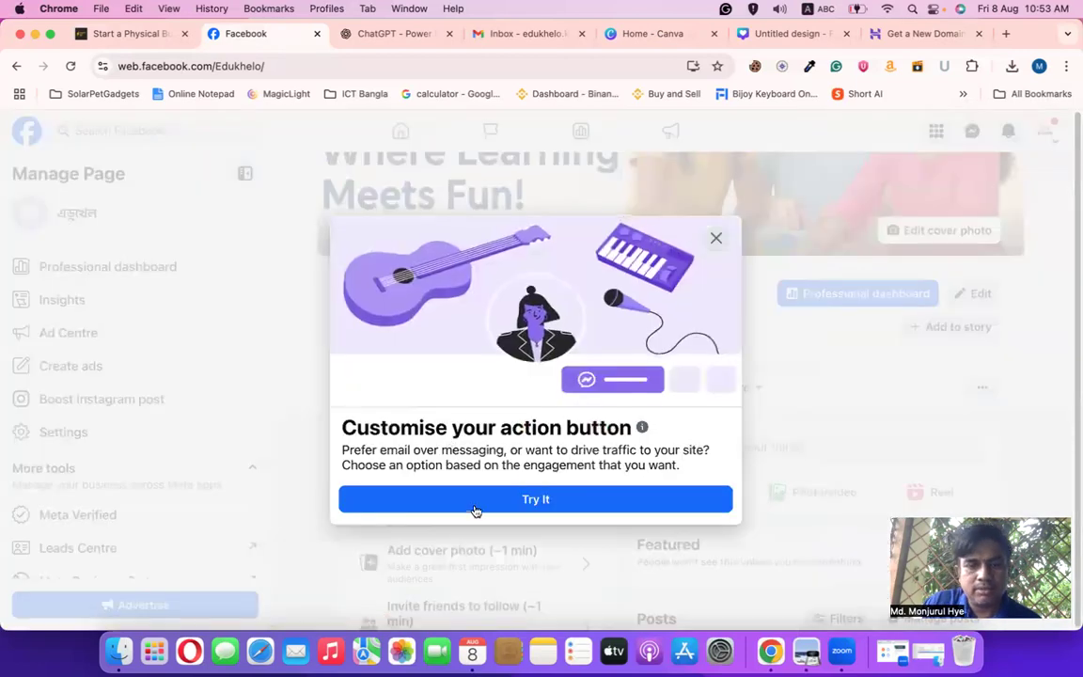
click(680, 490)
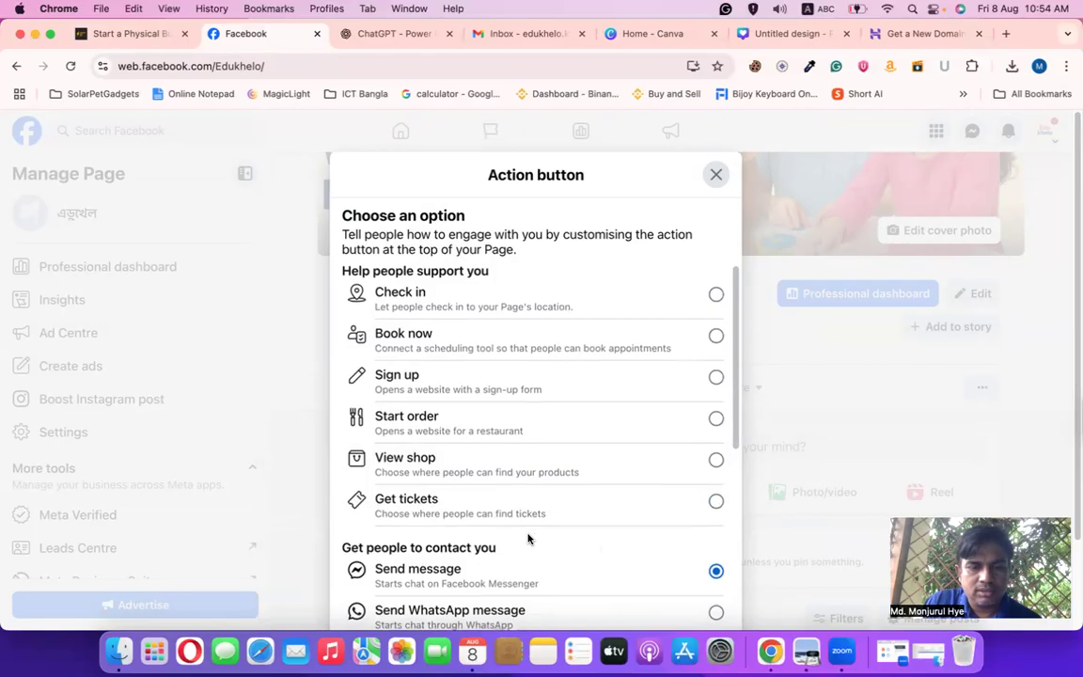
scroll(527, 538, down, 5)
scroll(537, 532, down, 5)
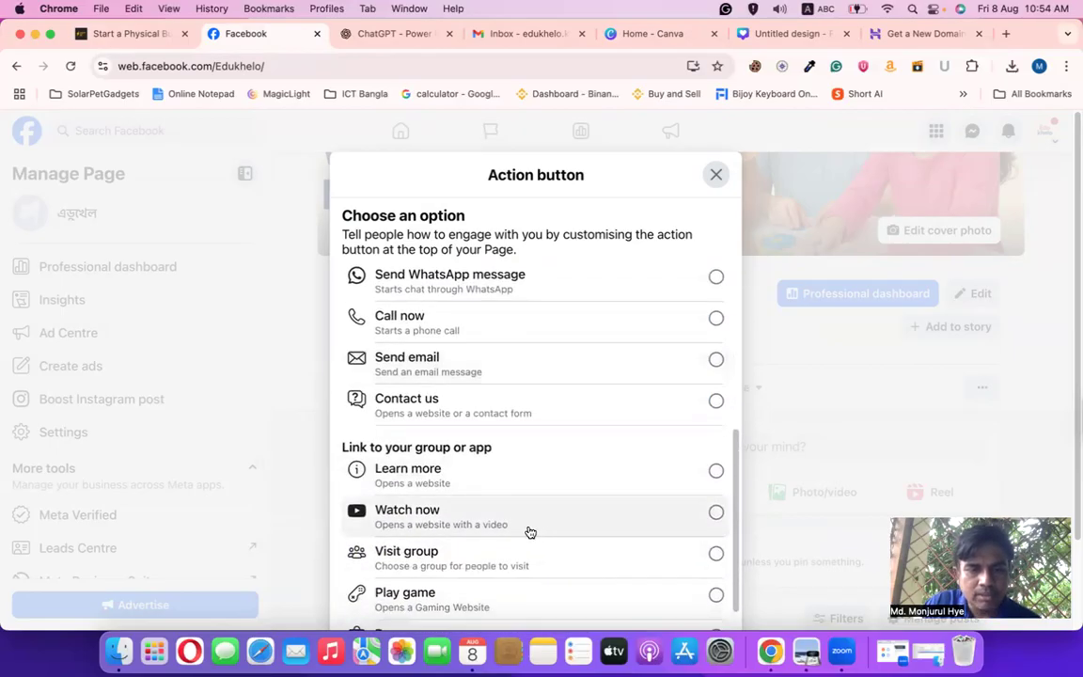
scroll(532, 531, down, 2)
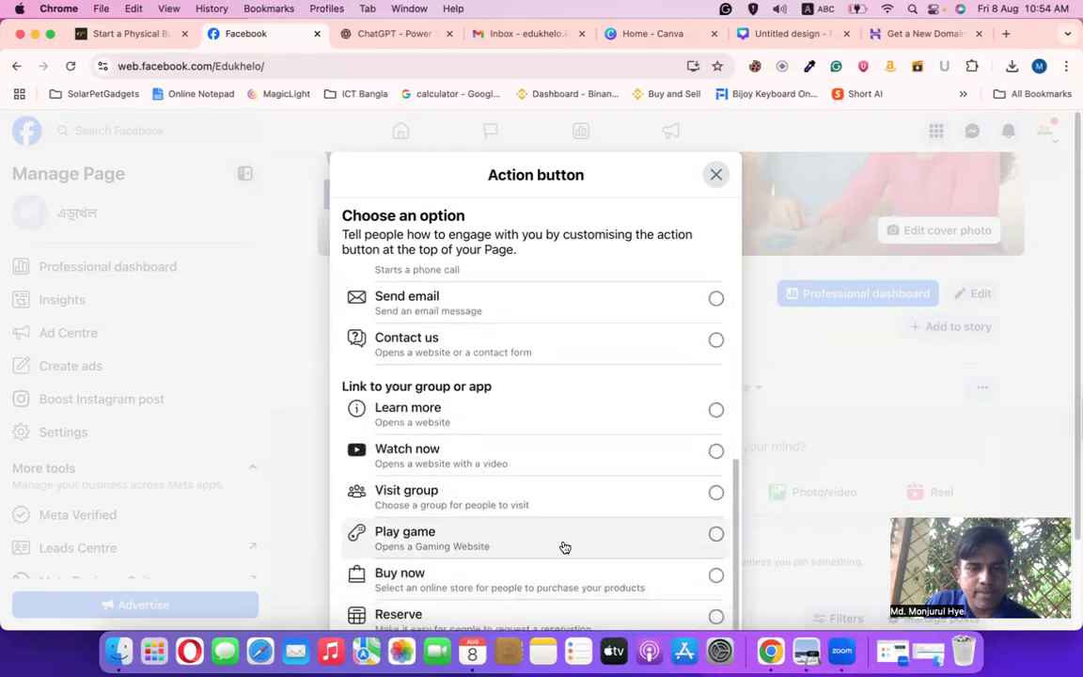
scroll(568, 528, up, 8)
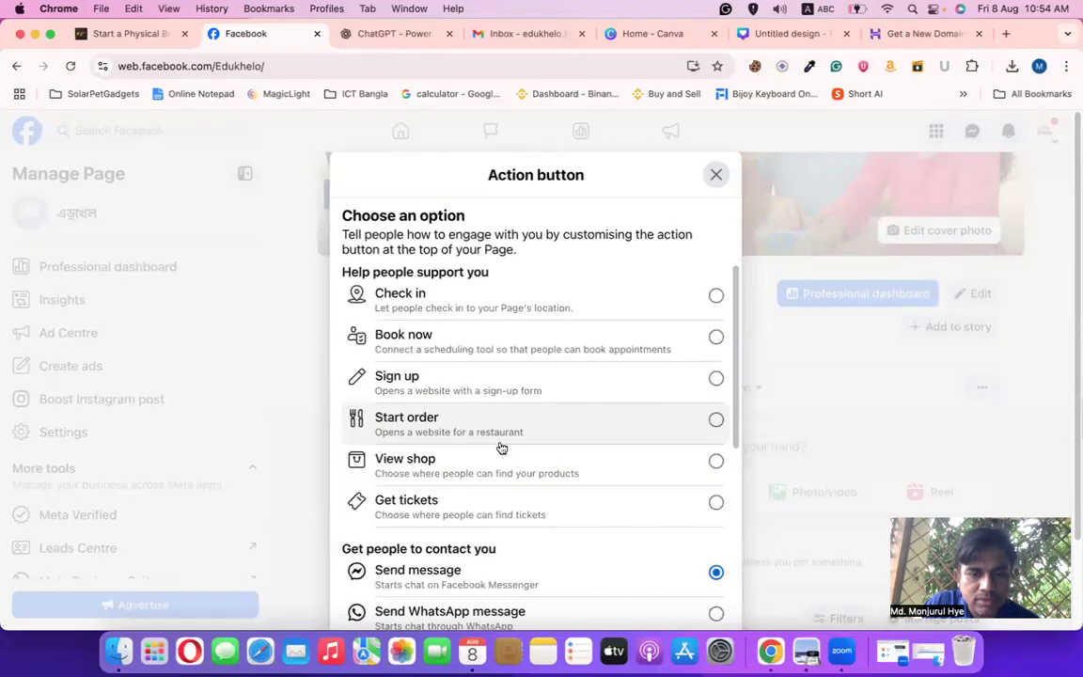
Choose Learn more, which opens a website, as the action button type
scroll(500, 444, down, 1)
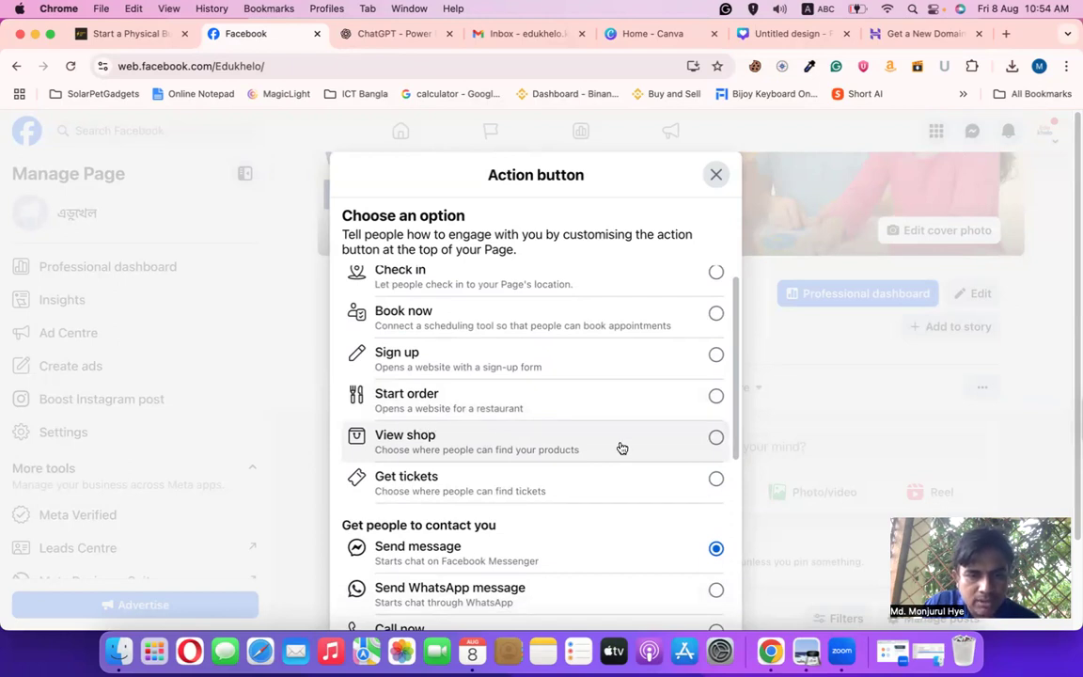
scroll(619, 448, down, 2)
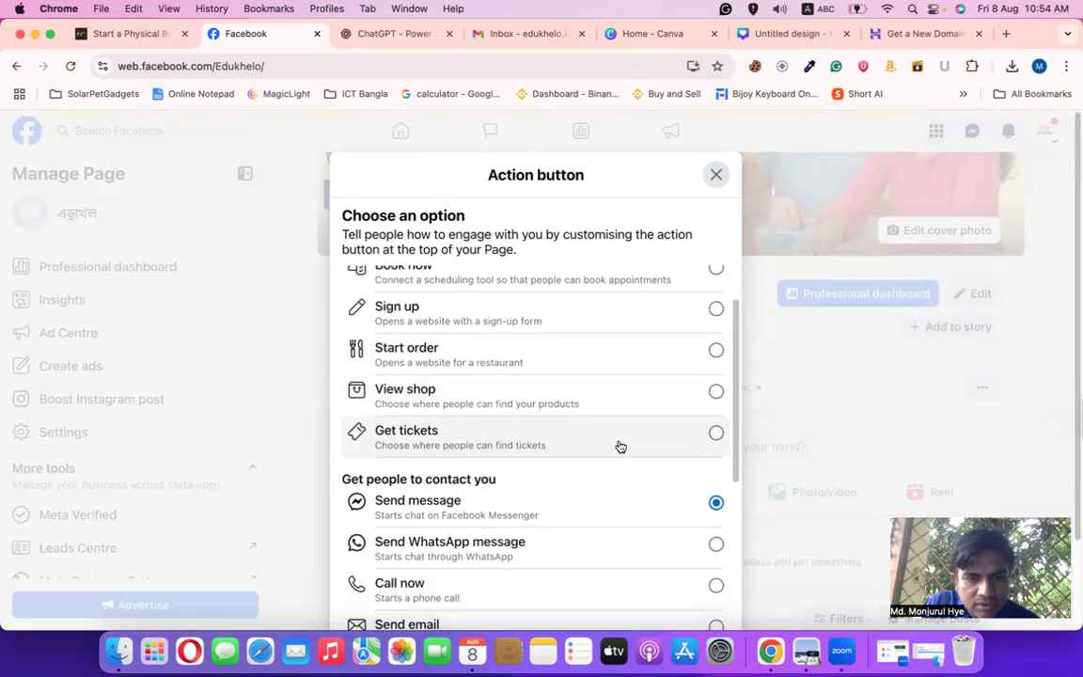
scroll(620, 448, down, 1)
scroll(583, 470, down, 1)
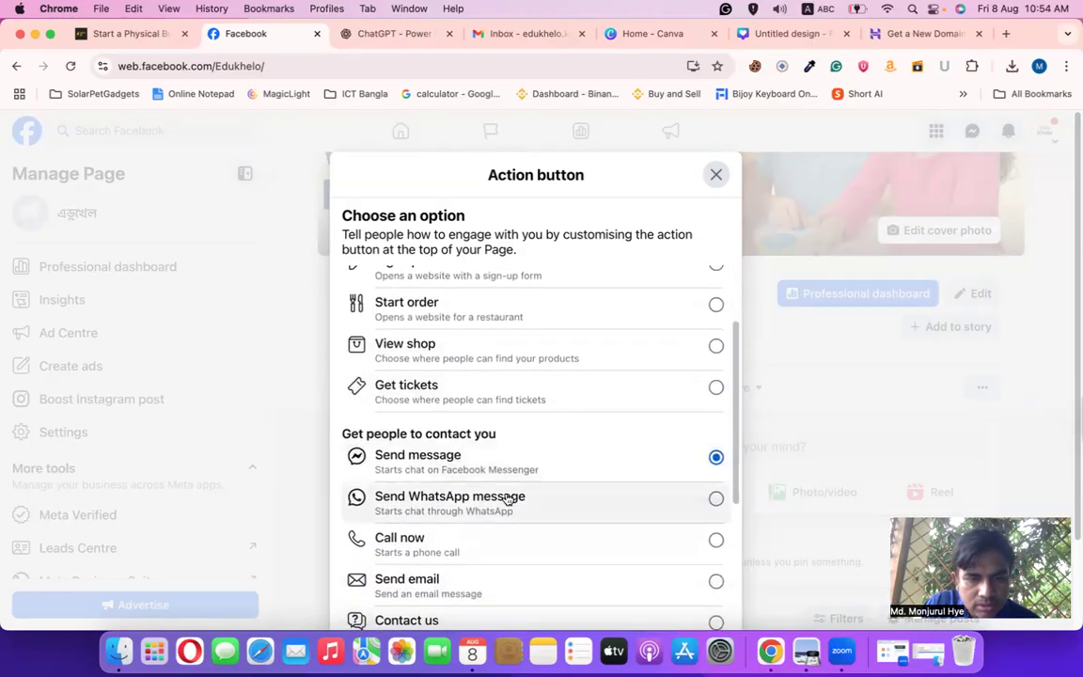
scroll(551, 489, down, 10)
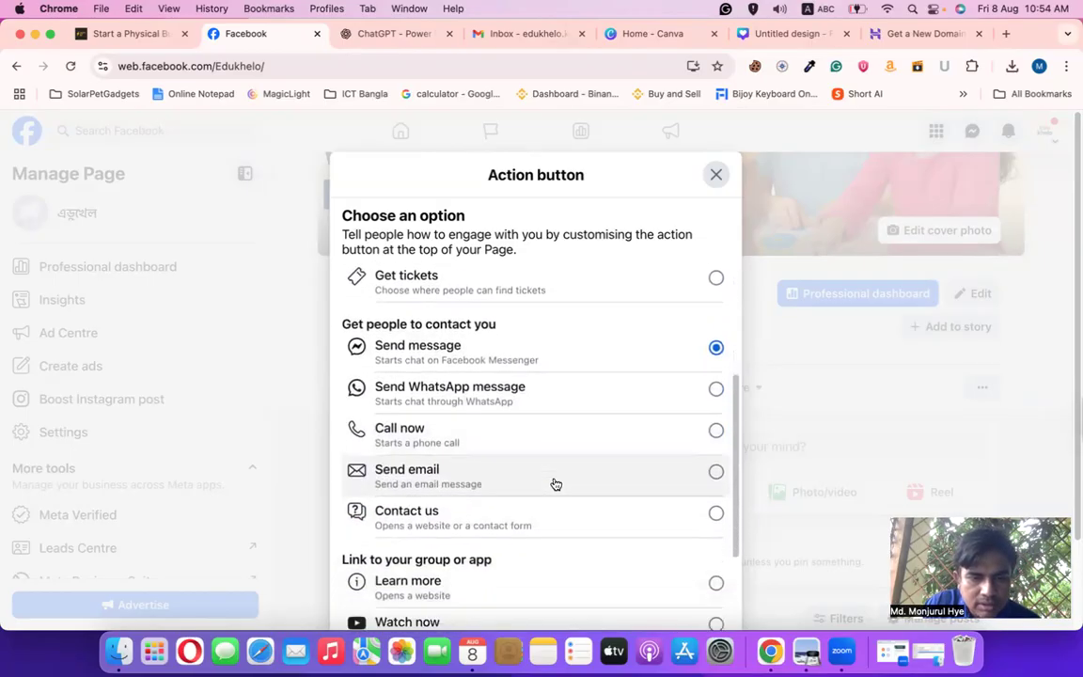
scroll(556, 484, down, 1)
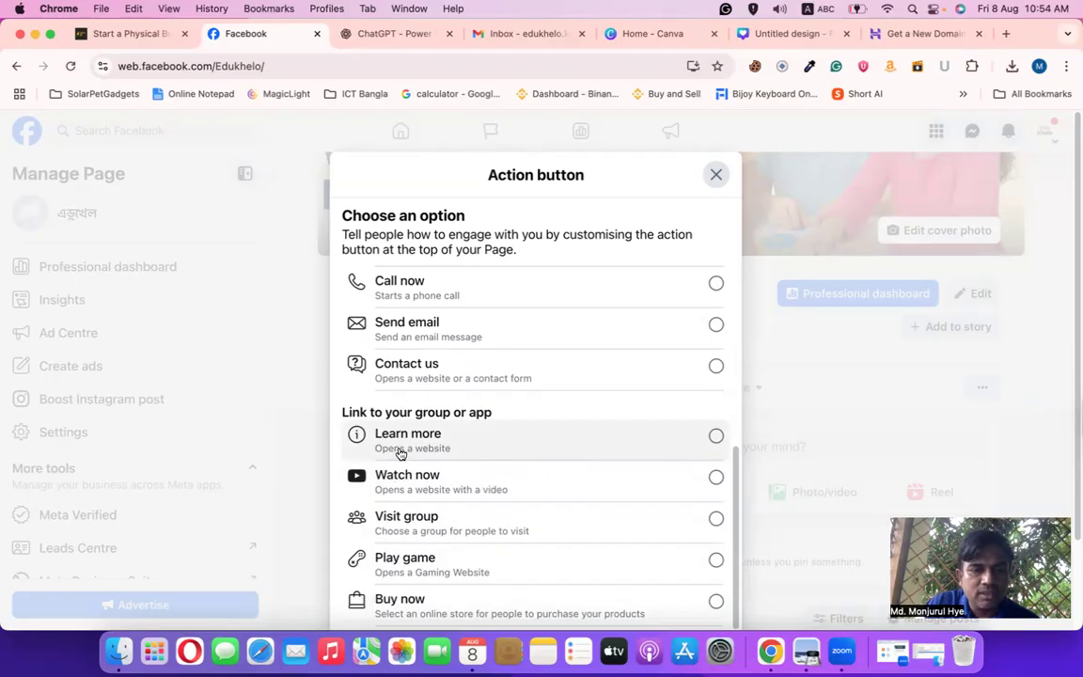
click(701, 444)
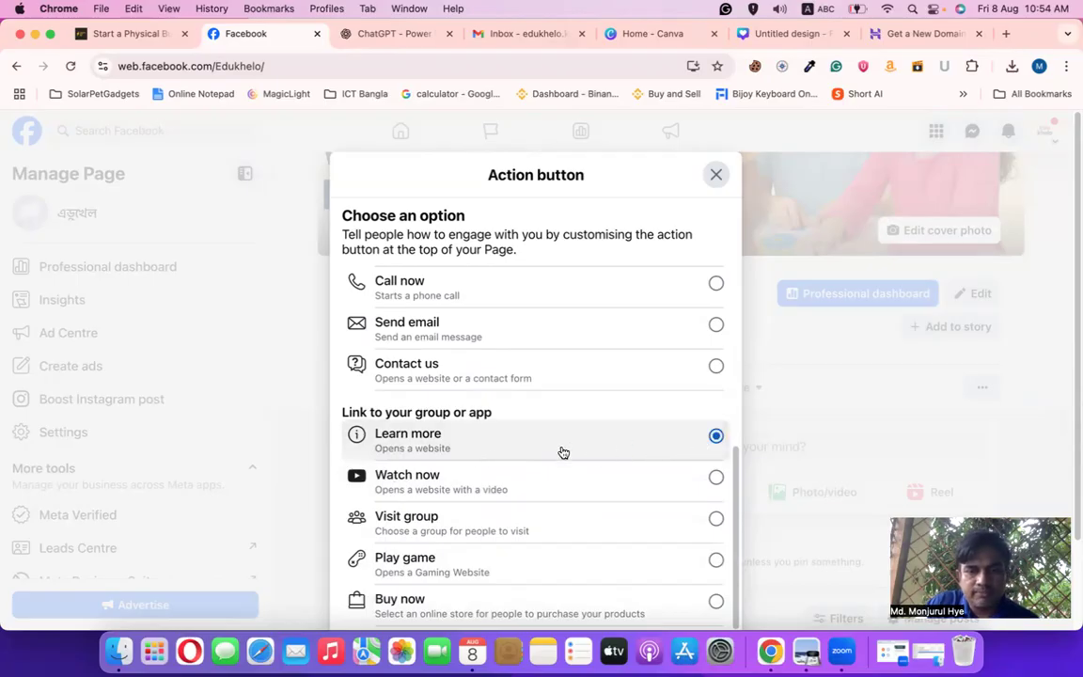
scroll(585, 461, down, 1)
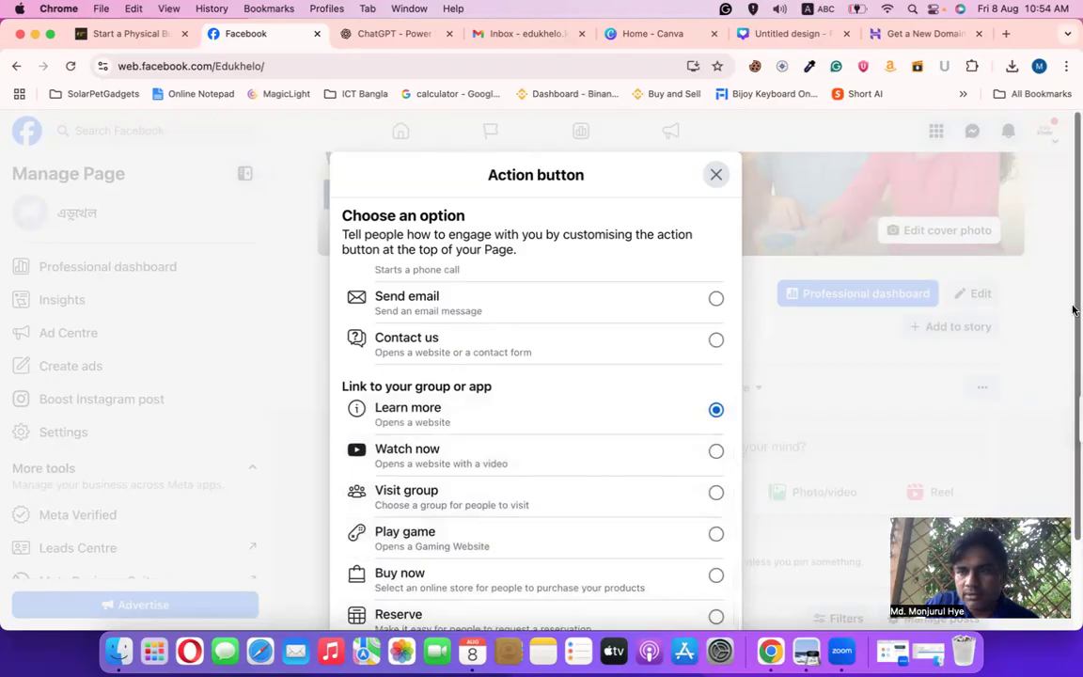
scroll(1074, 310, down, 3)
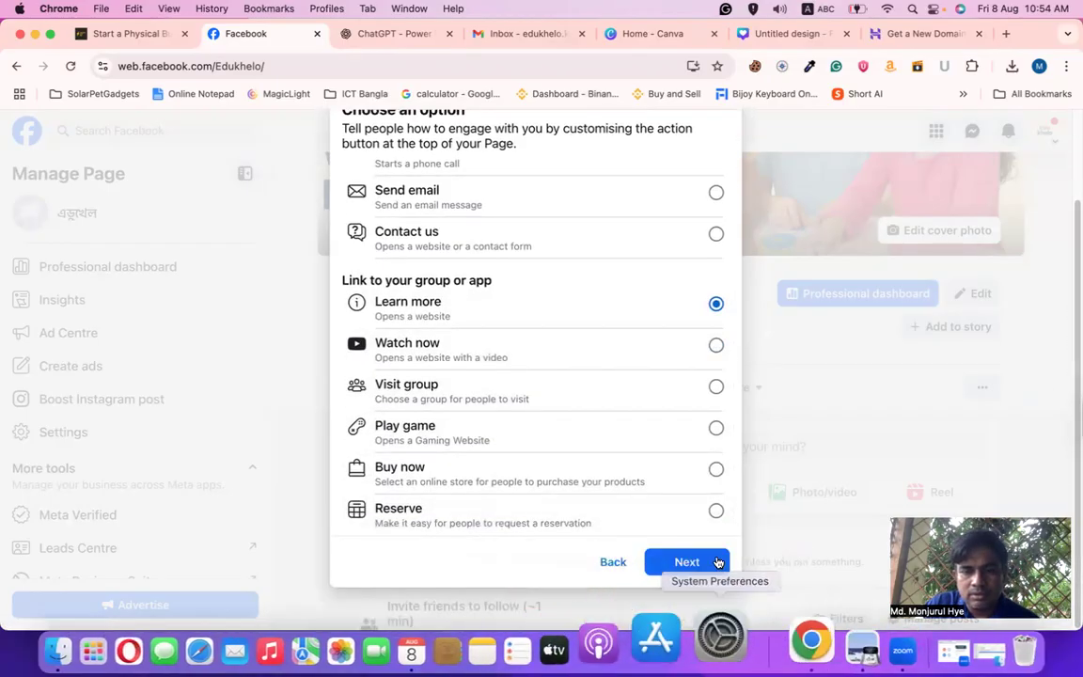
Paste the website link and lowercase its capital E and K to read edukhelo.com
click(715, 561)
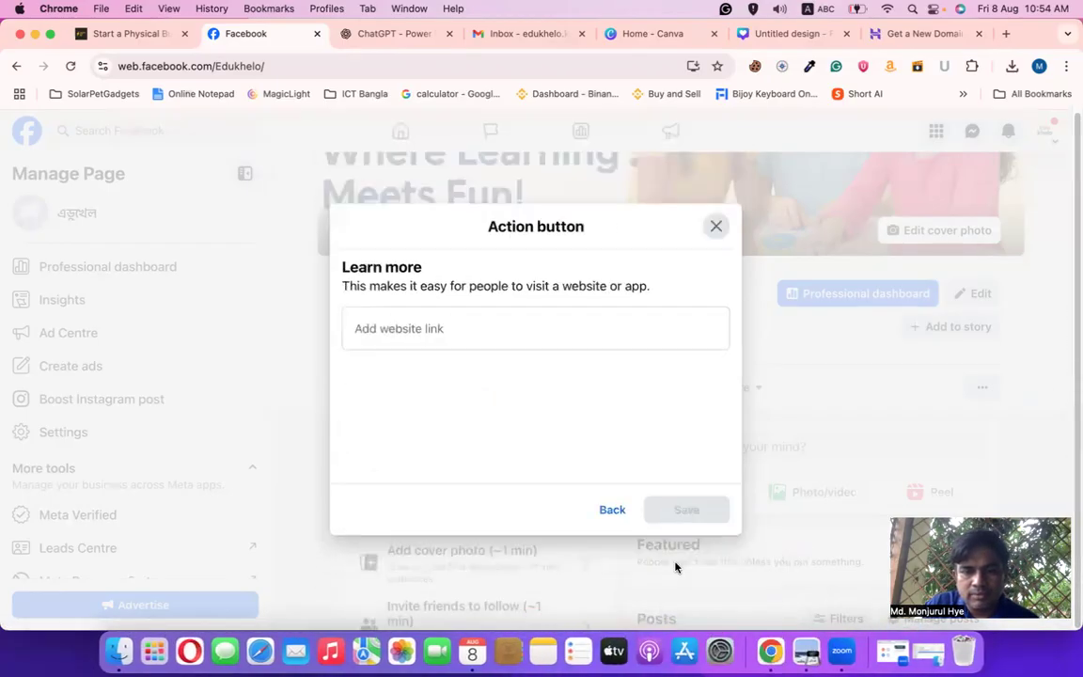
click(414, 327)
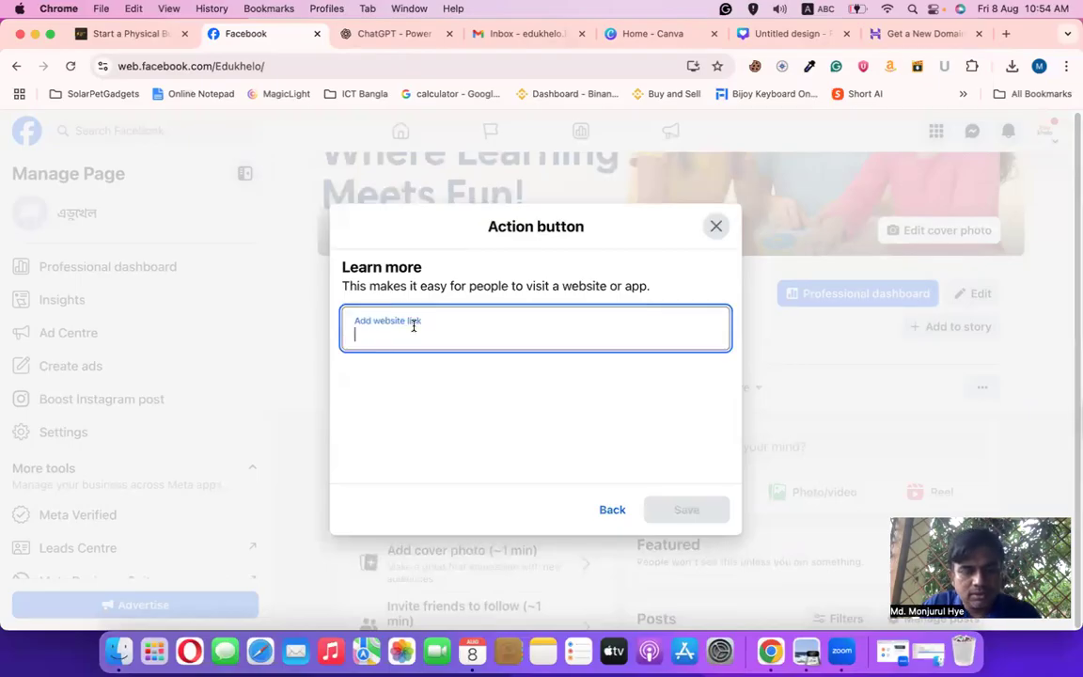
text(EduKhelo.com)
click(451, 389)
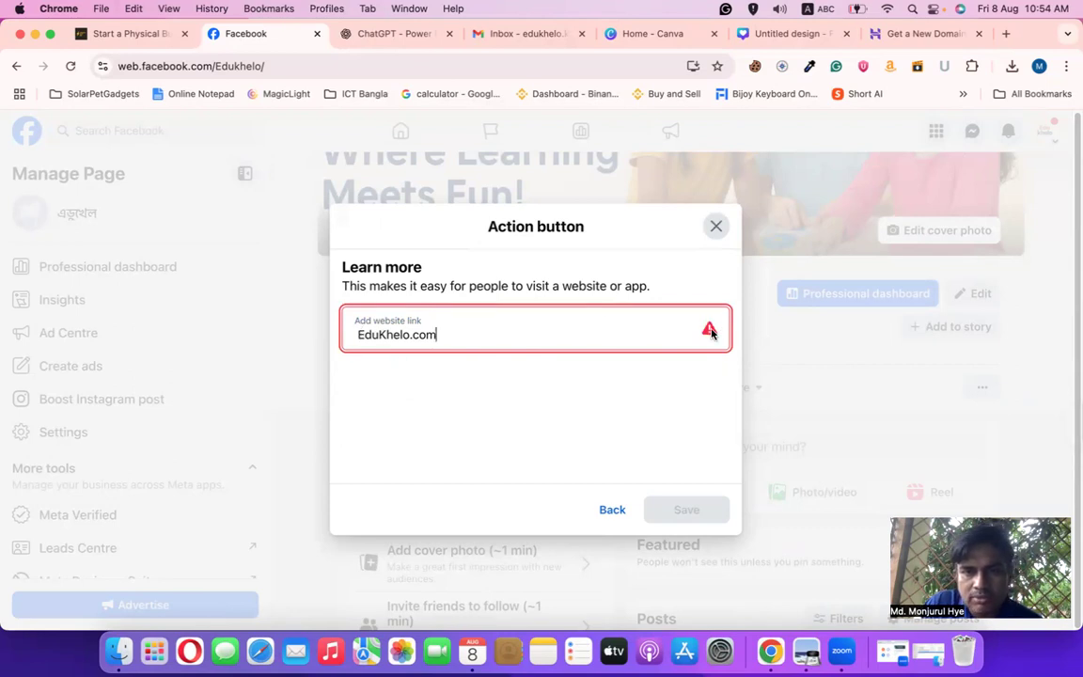
key(super+a)
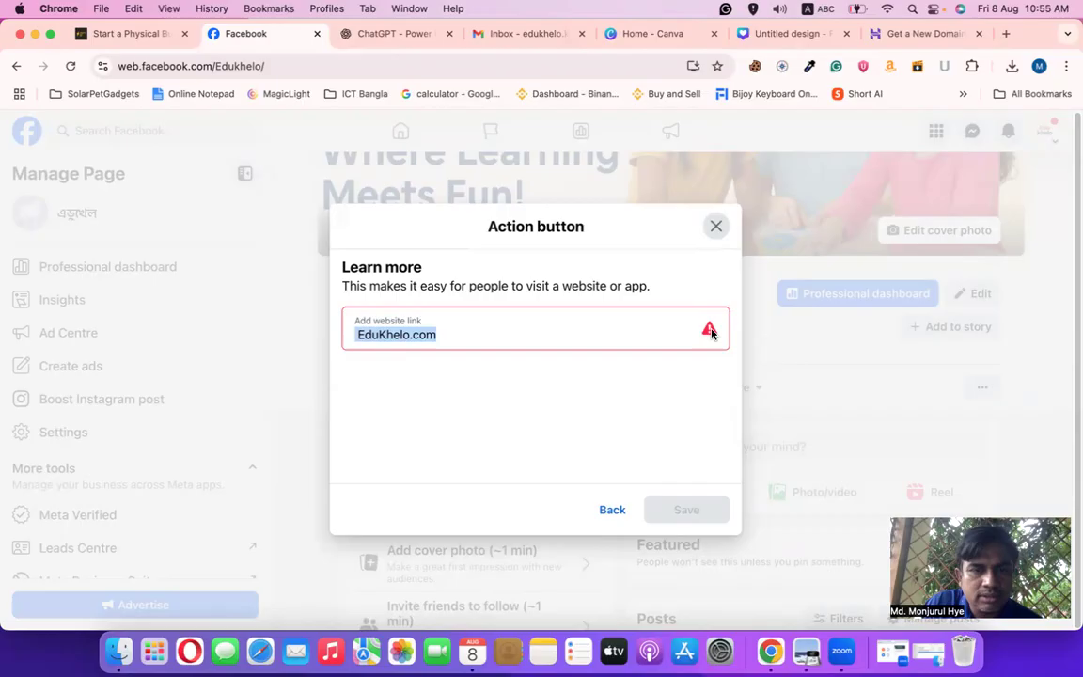
click(444, 335)
click(359, 335)
key(Delete)
text(e)
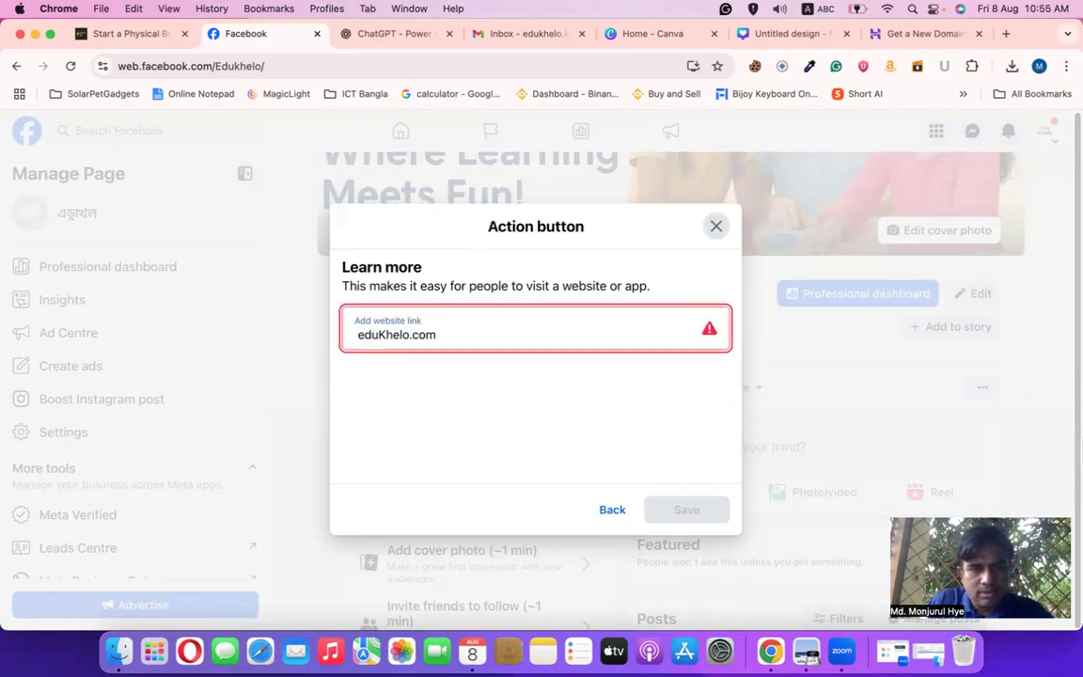
key(Right)
key(Right)
key(Right)
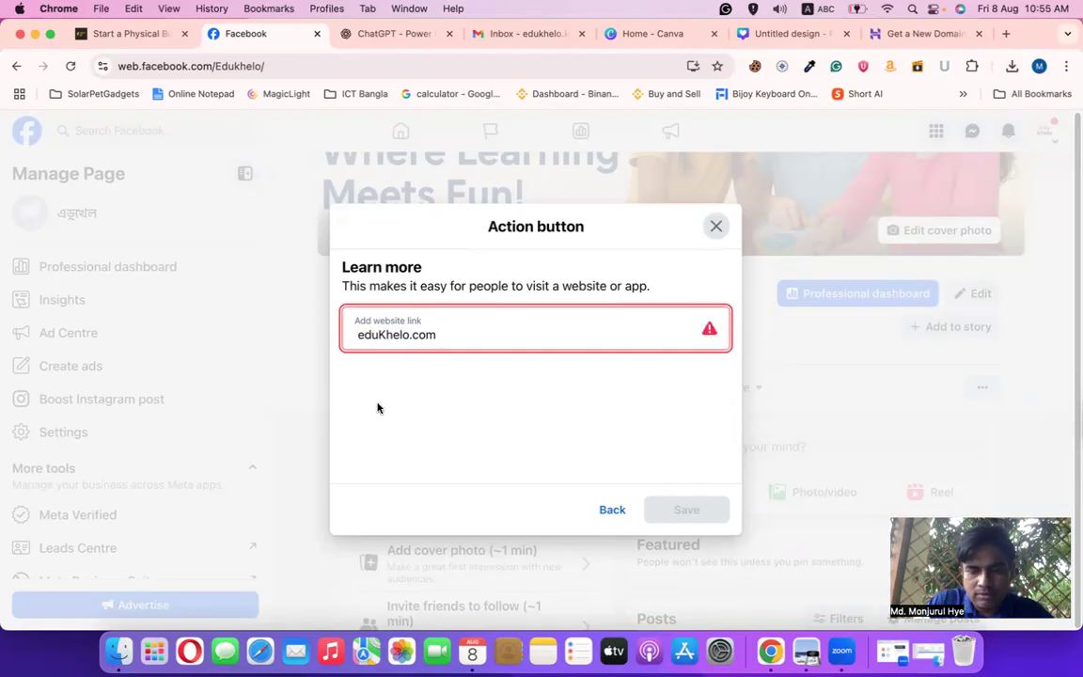
key(BackSpace)
text(k)
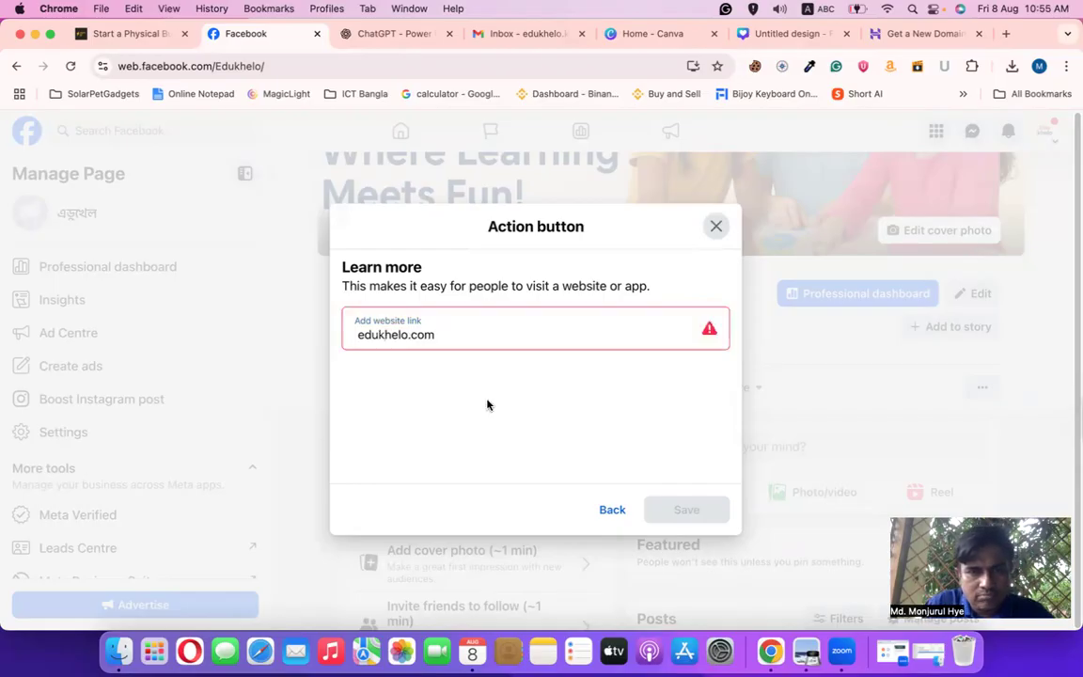
Replace the link with powerhutbd.com and save the Learn more button
click(710, 332)
click(481, 336)
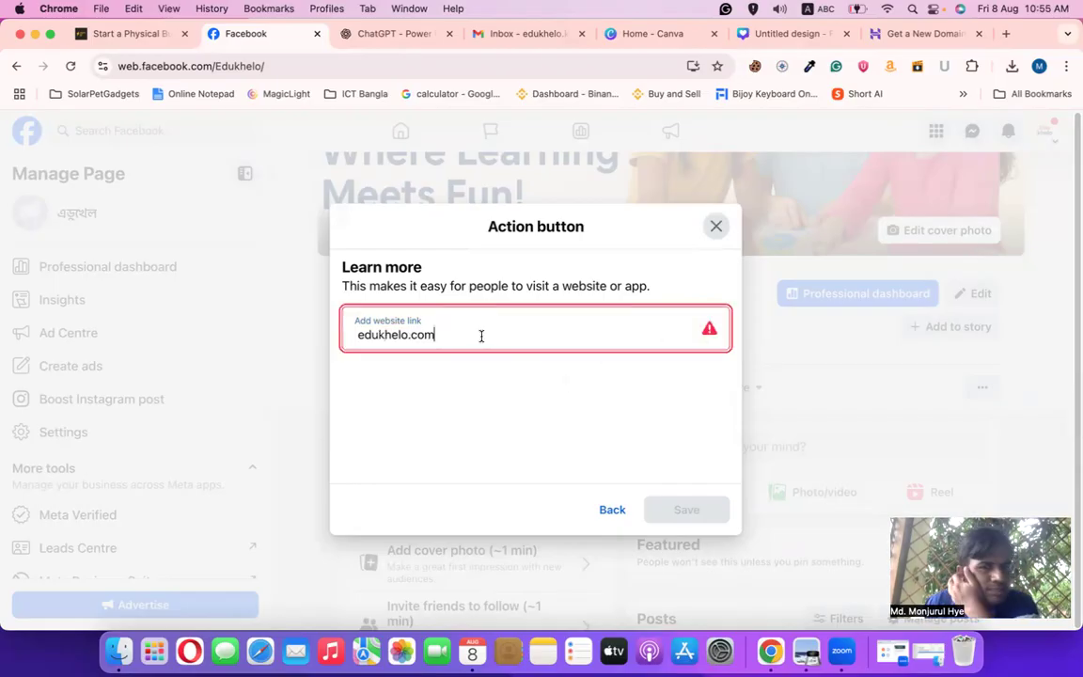
drag(537, 337, 153, 340)
text(powe)
key(BackSpace)
text(werhutbd.com)
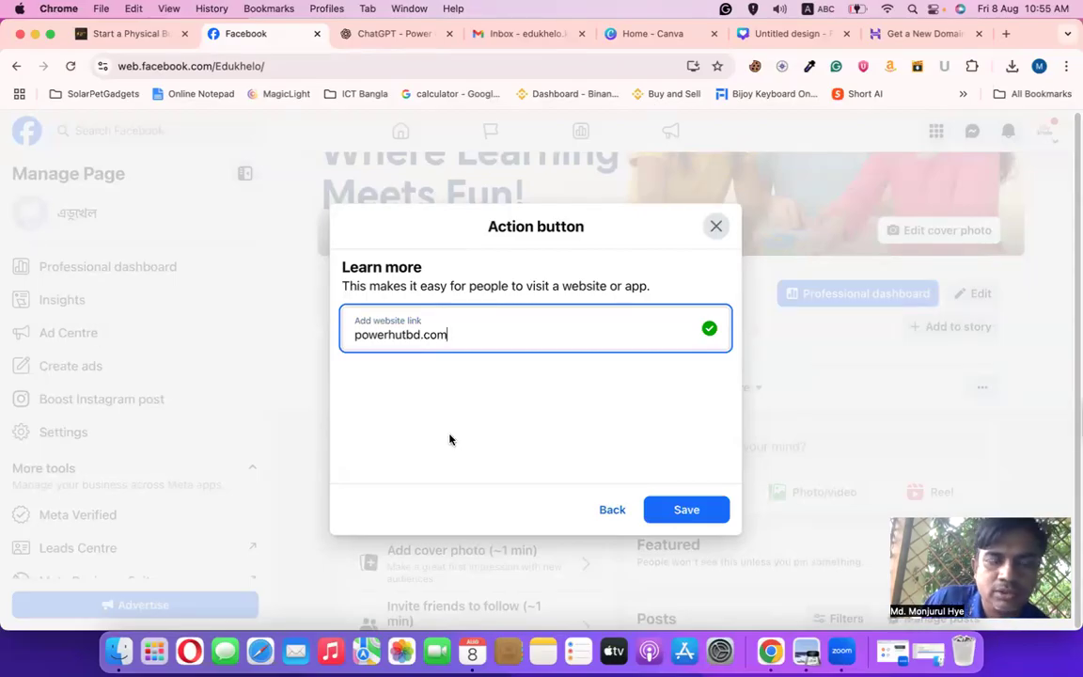
click(676, 510)
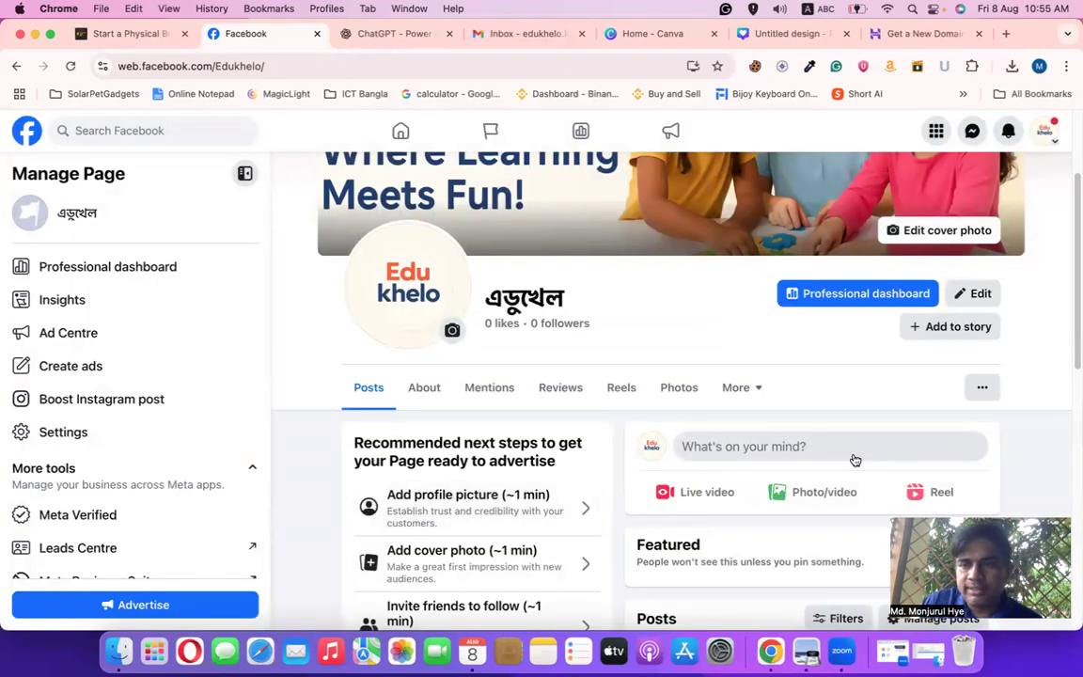
scroll(851, 459, down, 10)
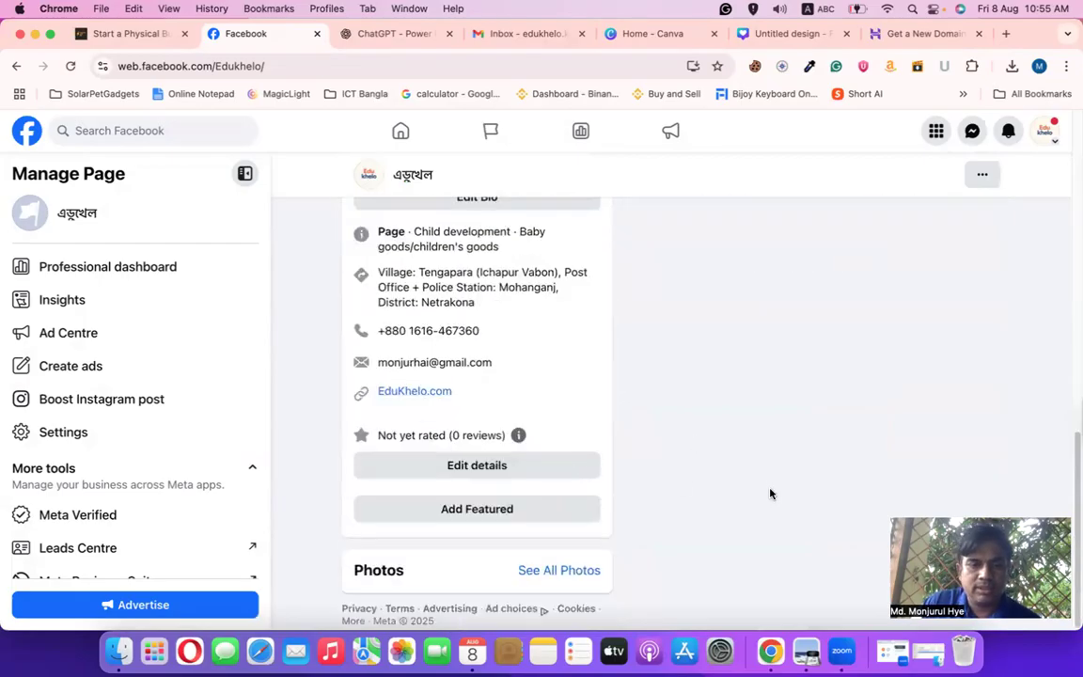
scroll(770, 494, up, 10)
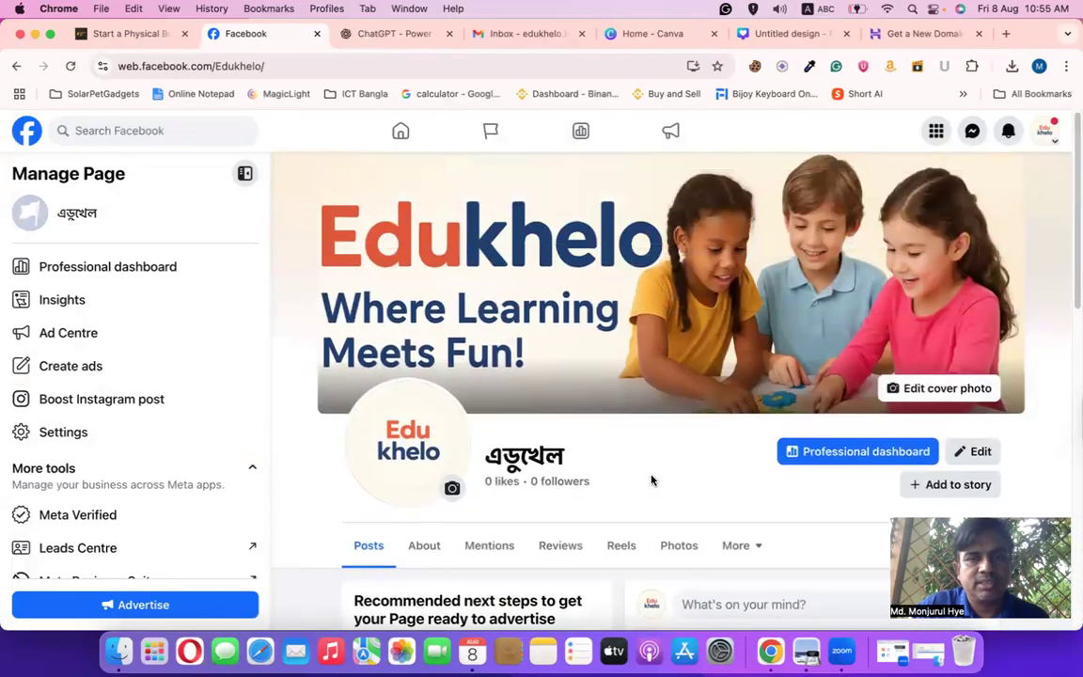
click(330, 274)
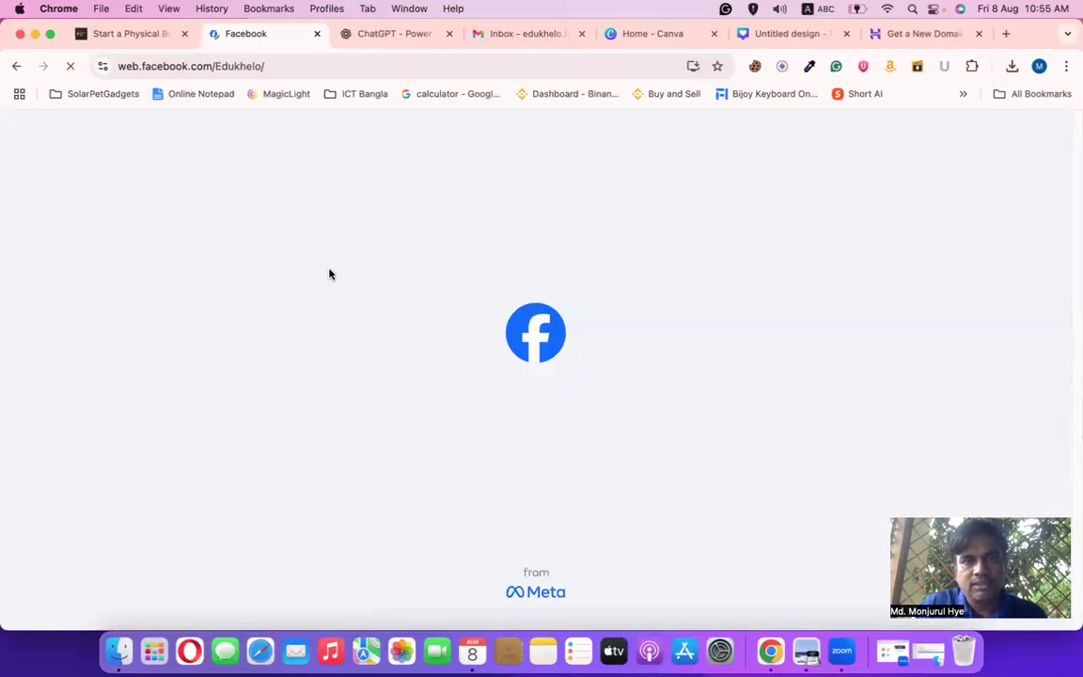
scroll(329, 273, down, 2)
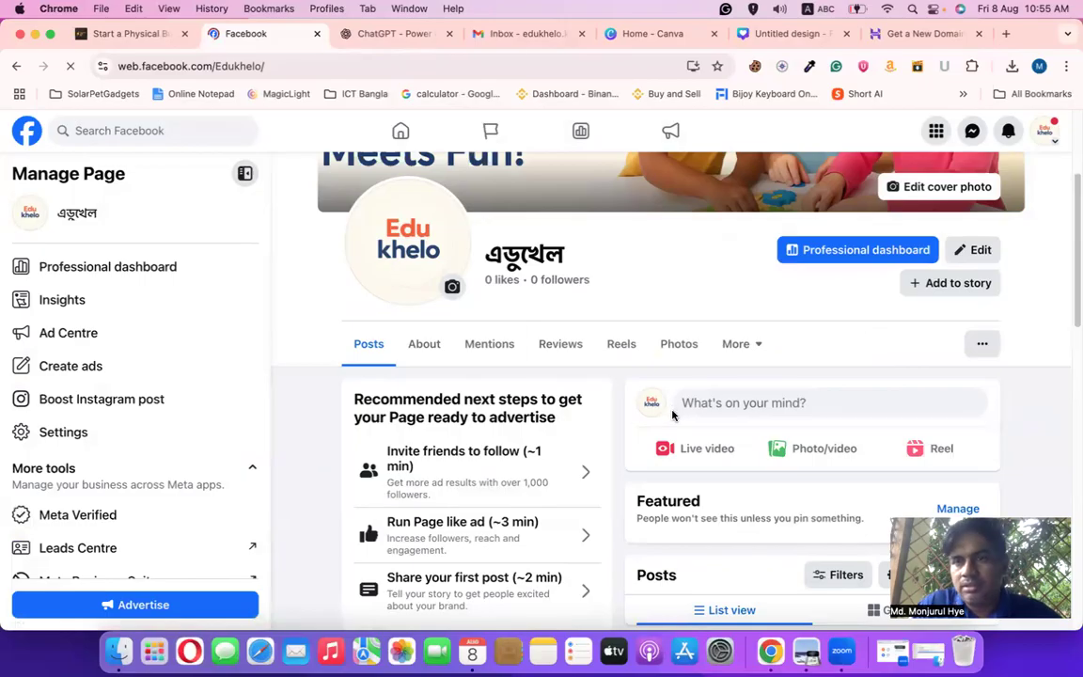
scroll(672, 415, up, 2)
scroll(674, 423, down, 10)
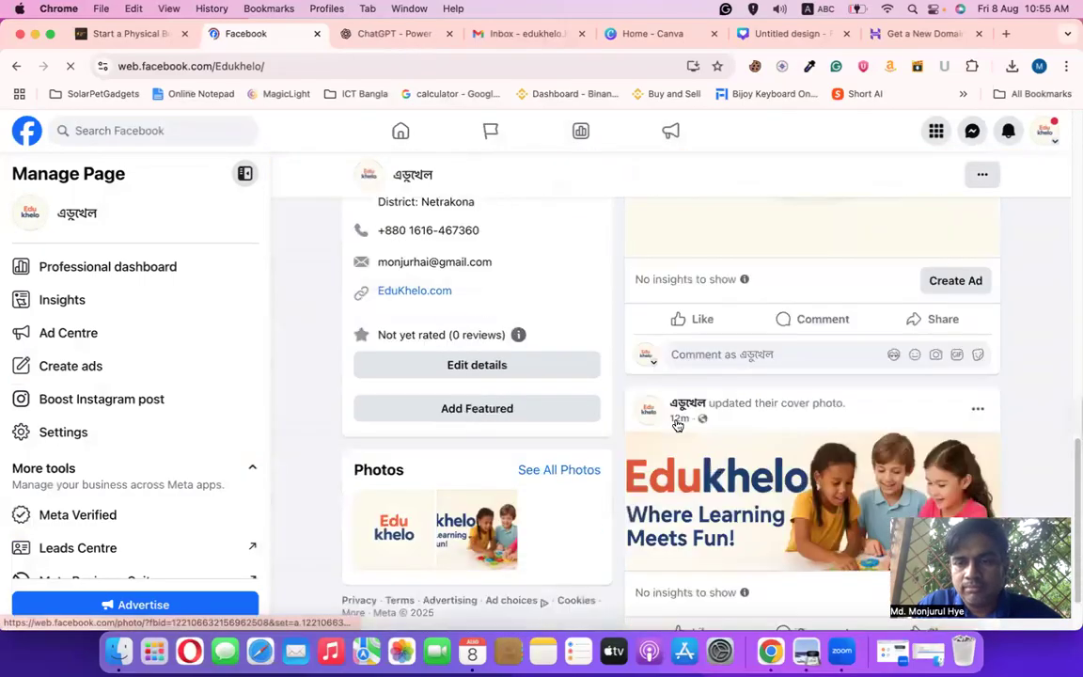
scroll(679, 423, up, 10)
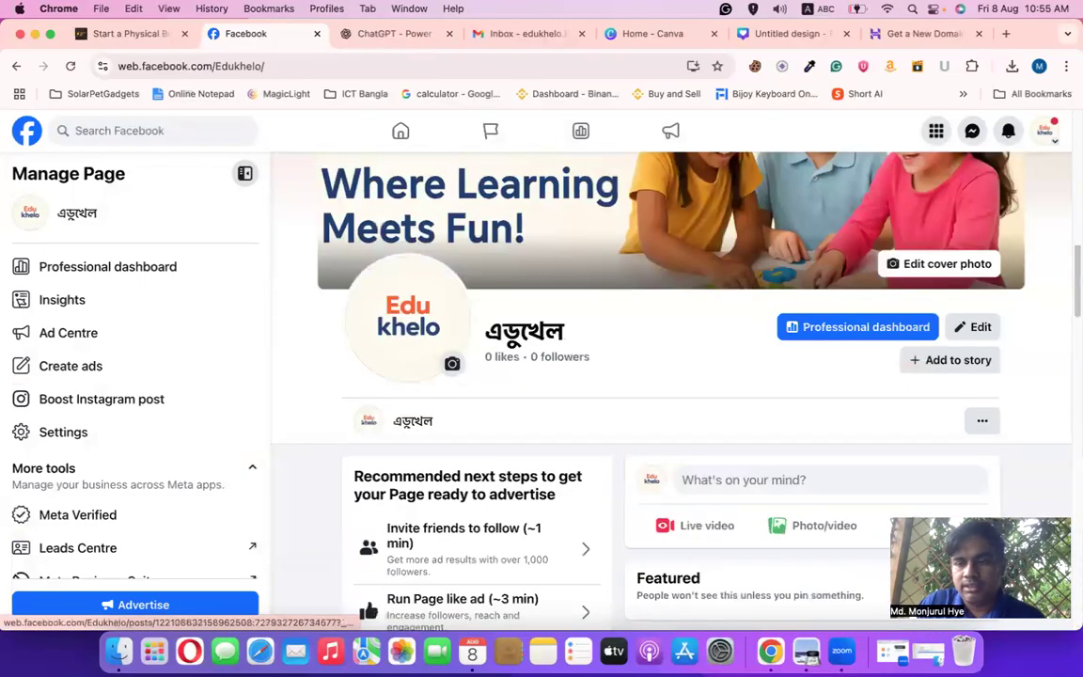